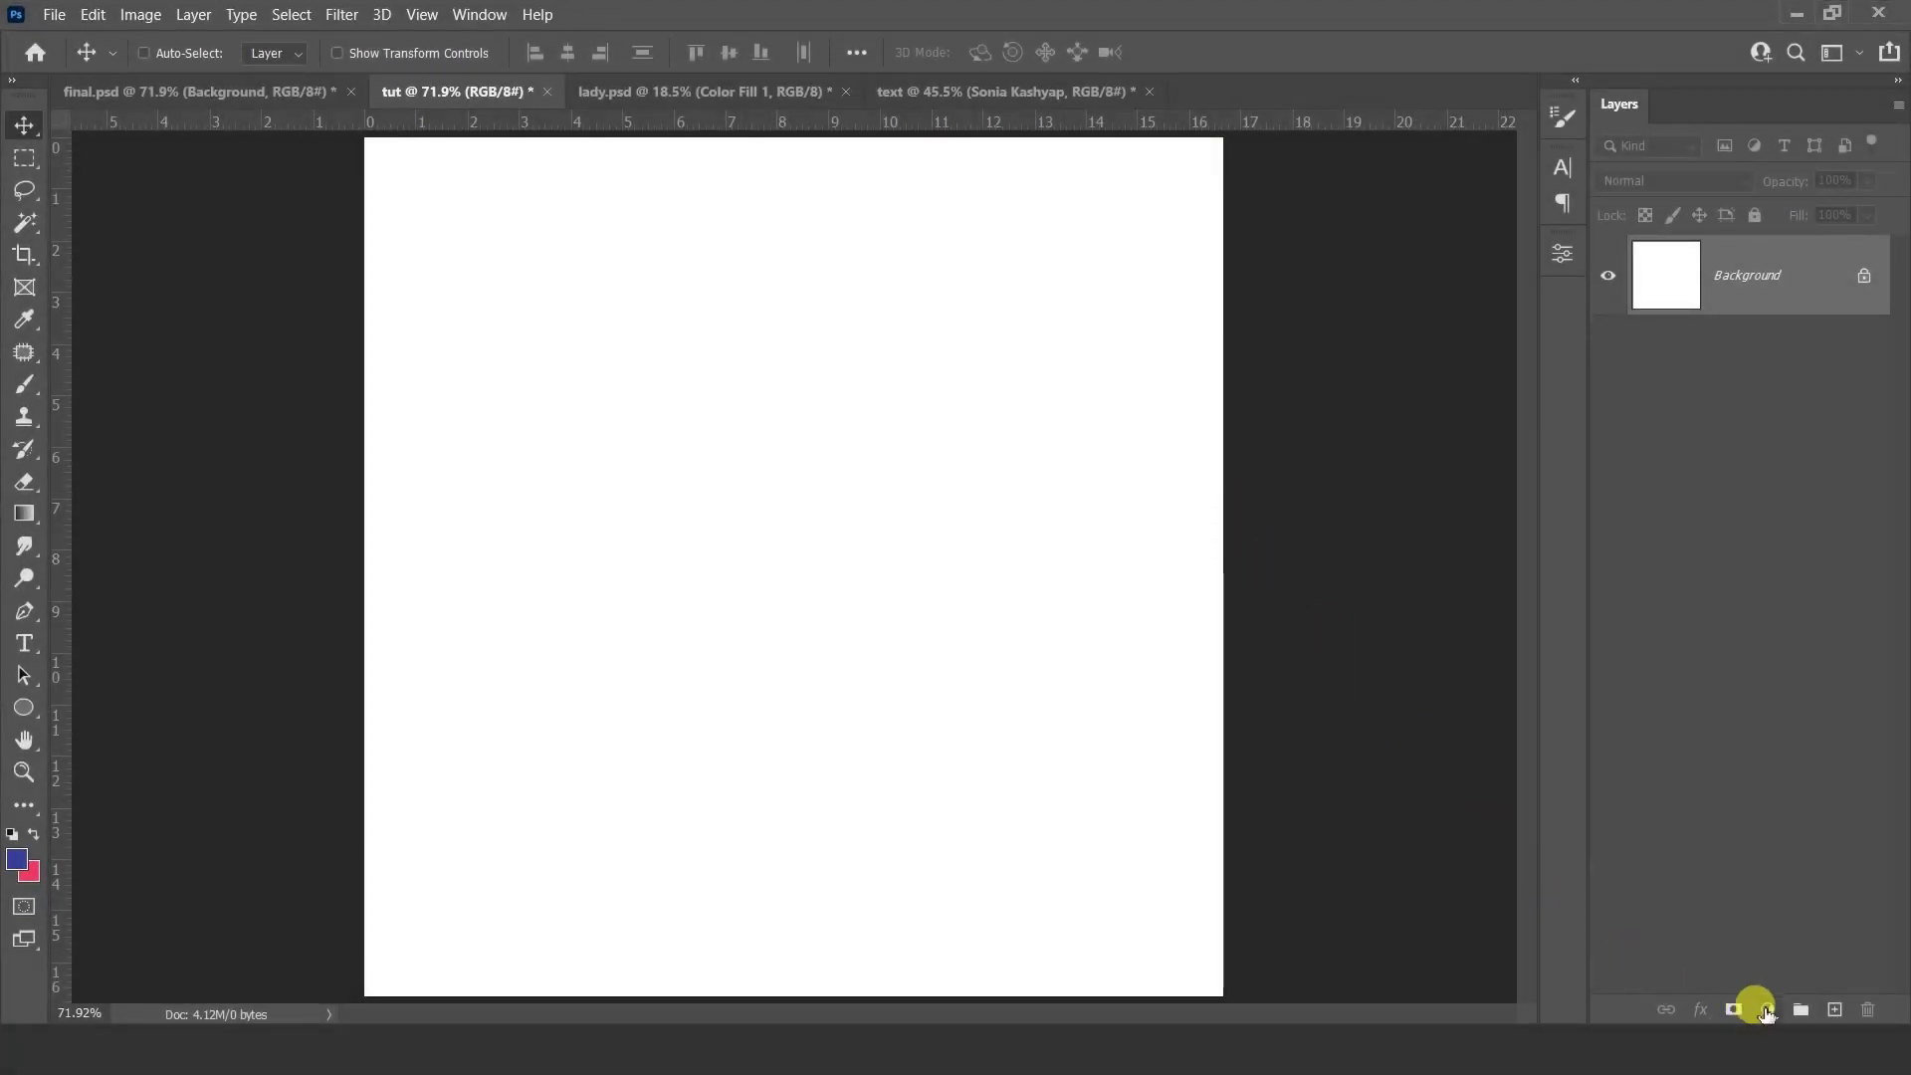
Step: Cover the white page with a solid blue #353e99 Color Fill layer
click(1767, 1009)
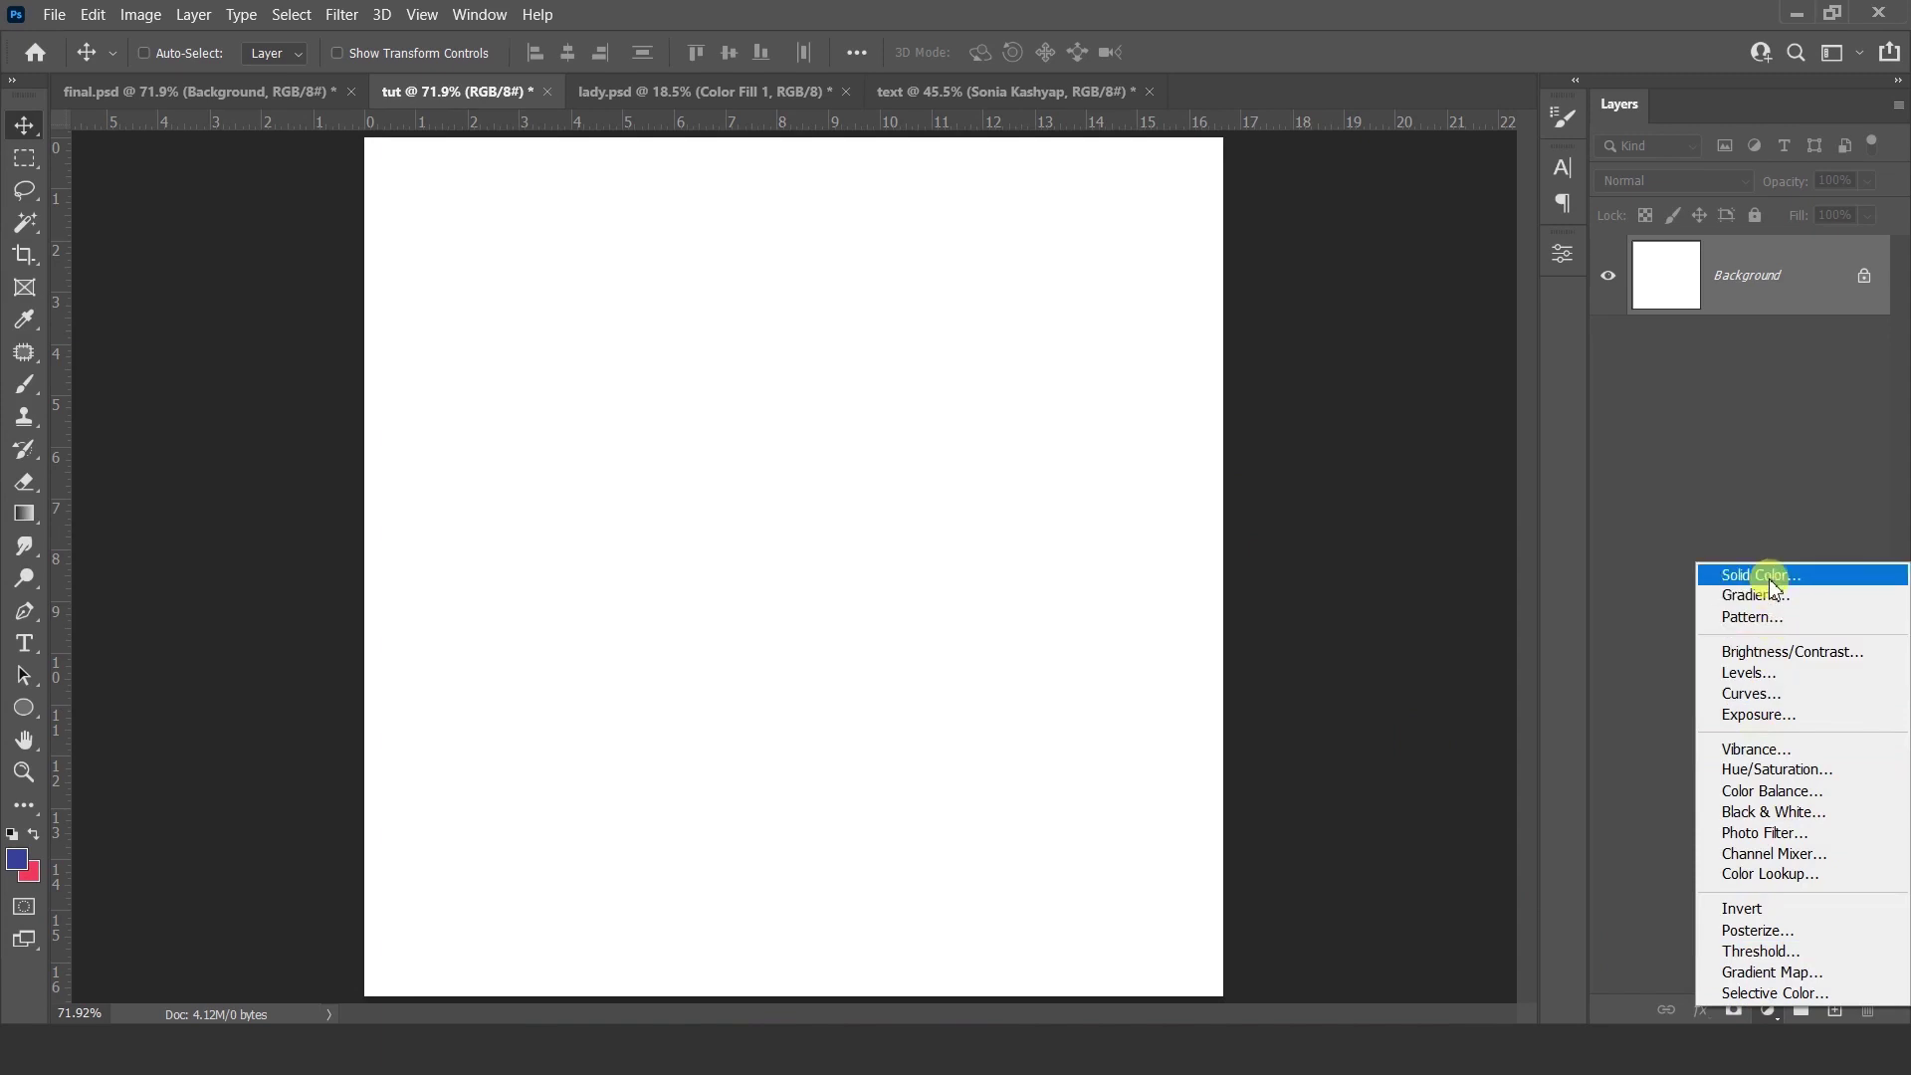
click(1768, 575)
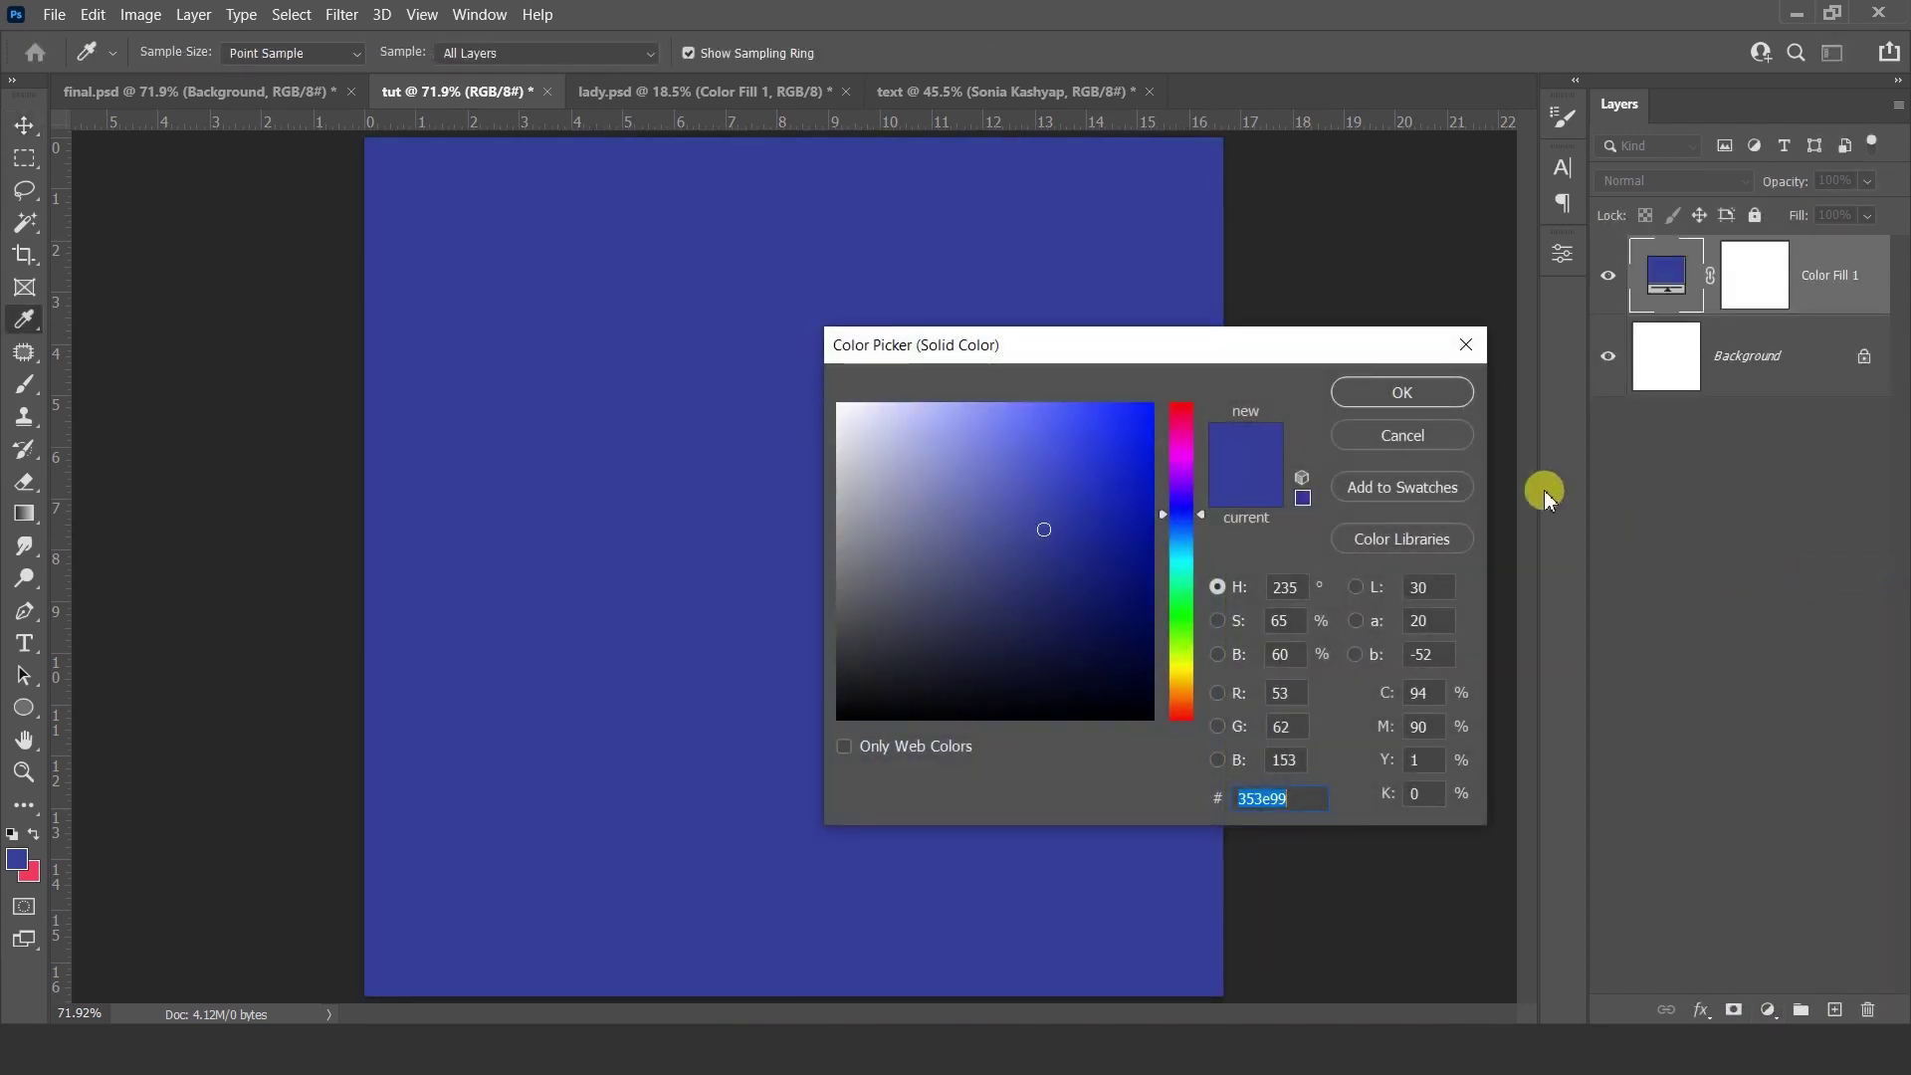
click(1402, 393)
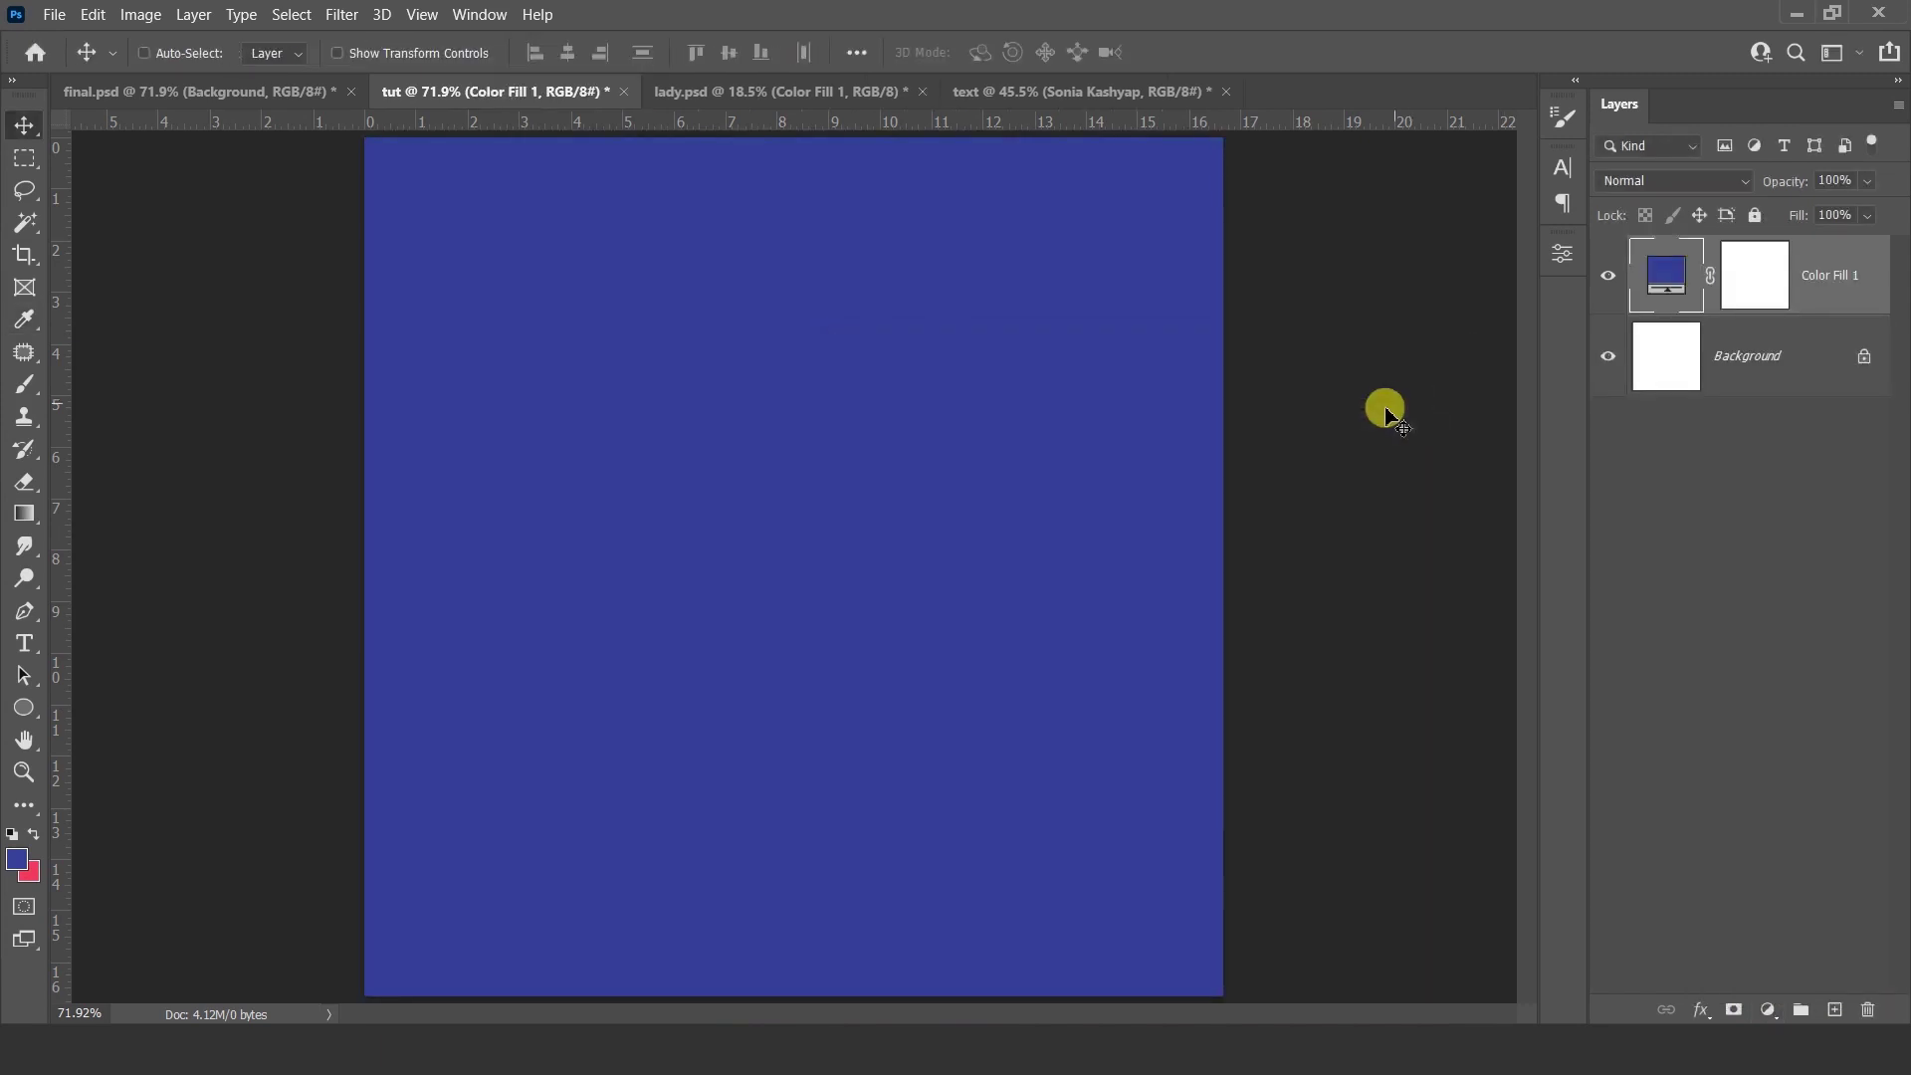
click(25, 707)
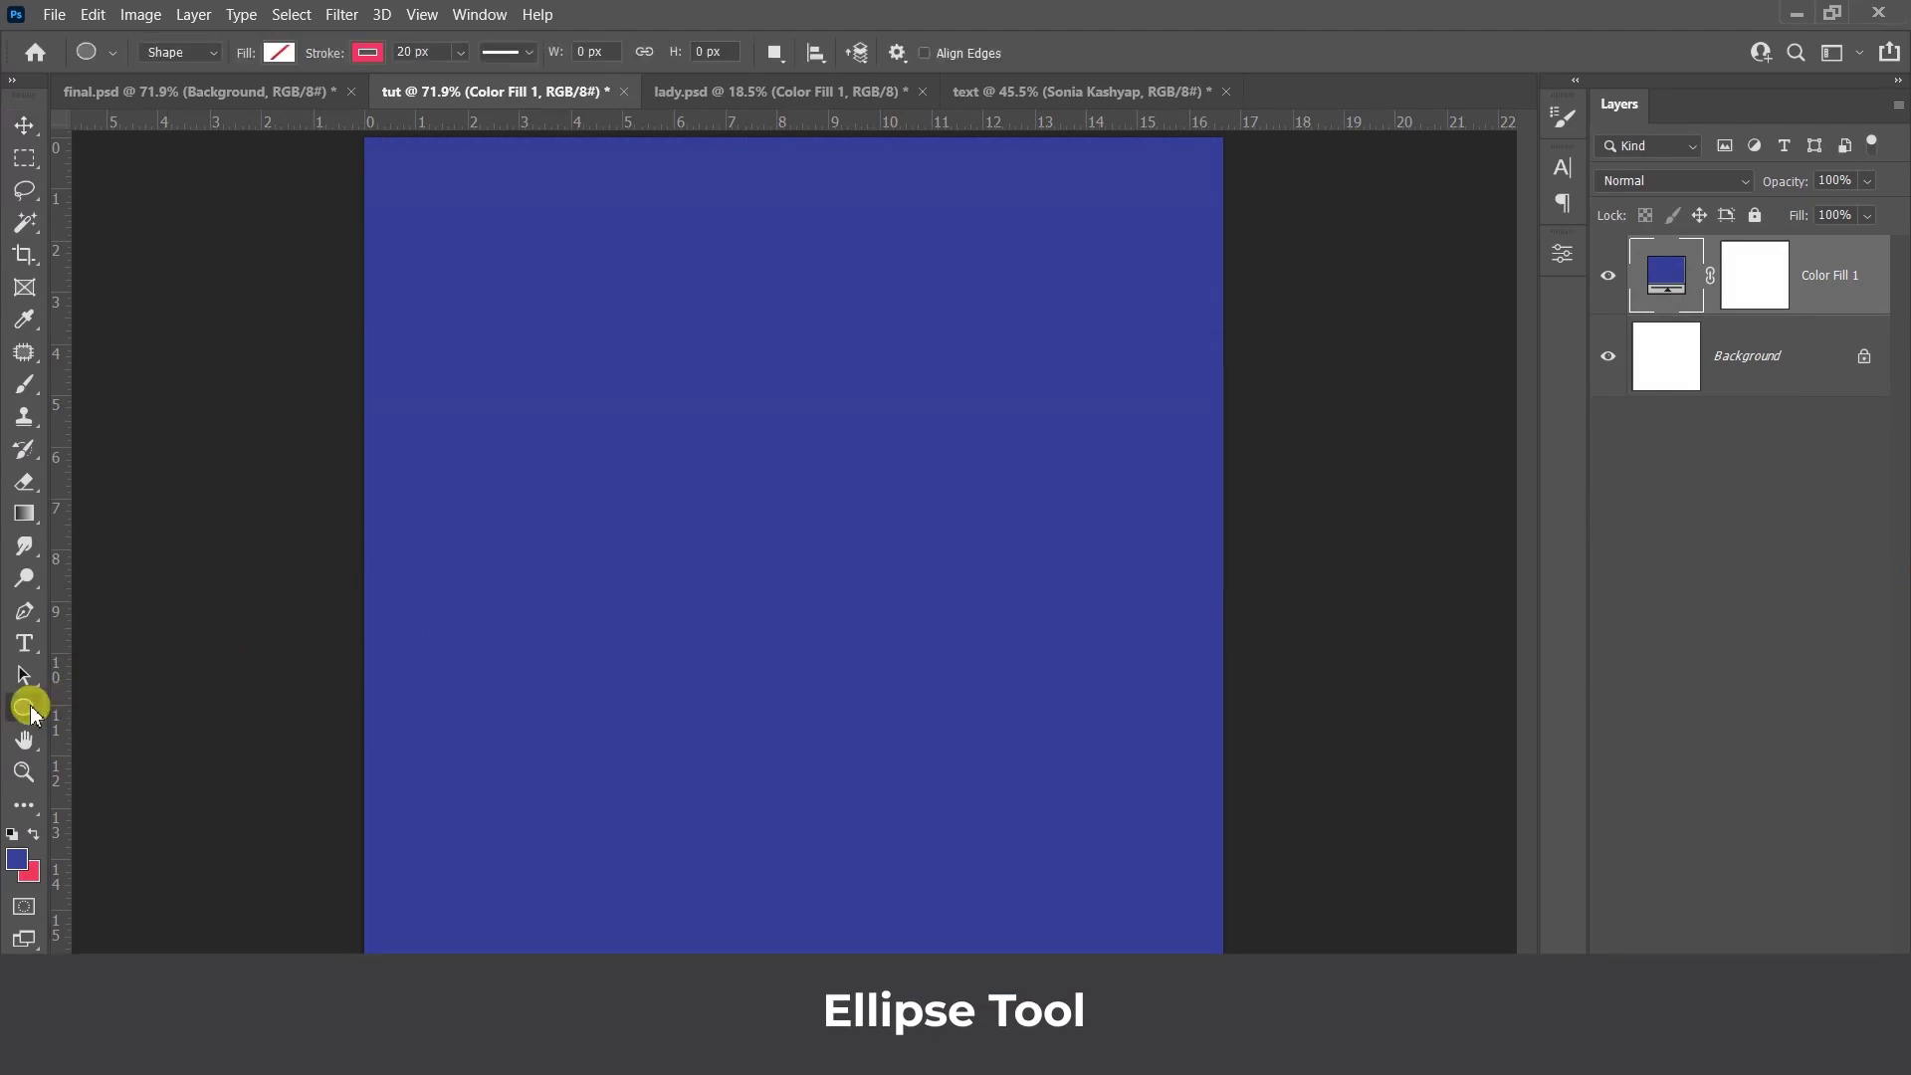
Step: Draw a red ellipse ring, then move and enlarge it right of centre
click(175, 52)
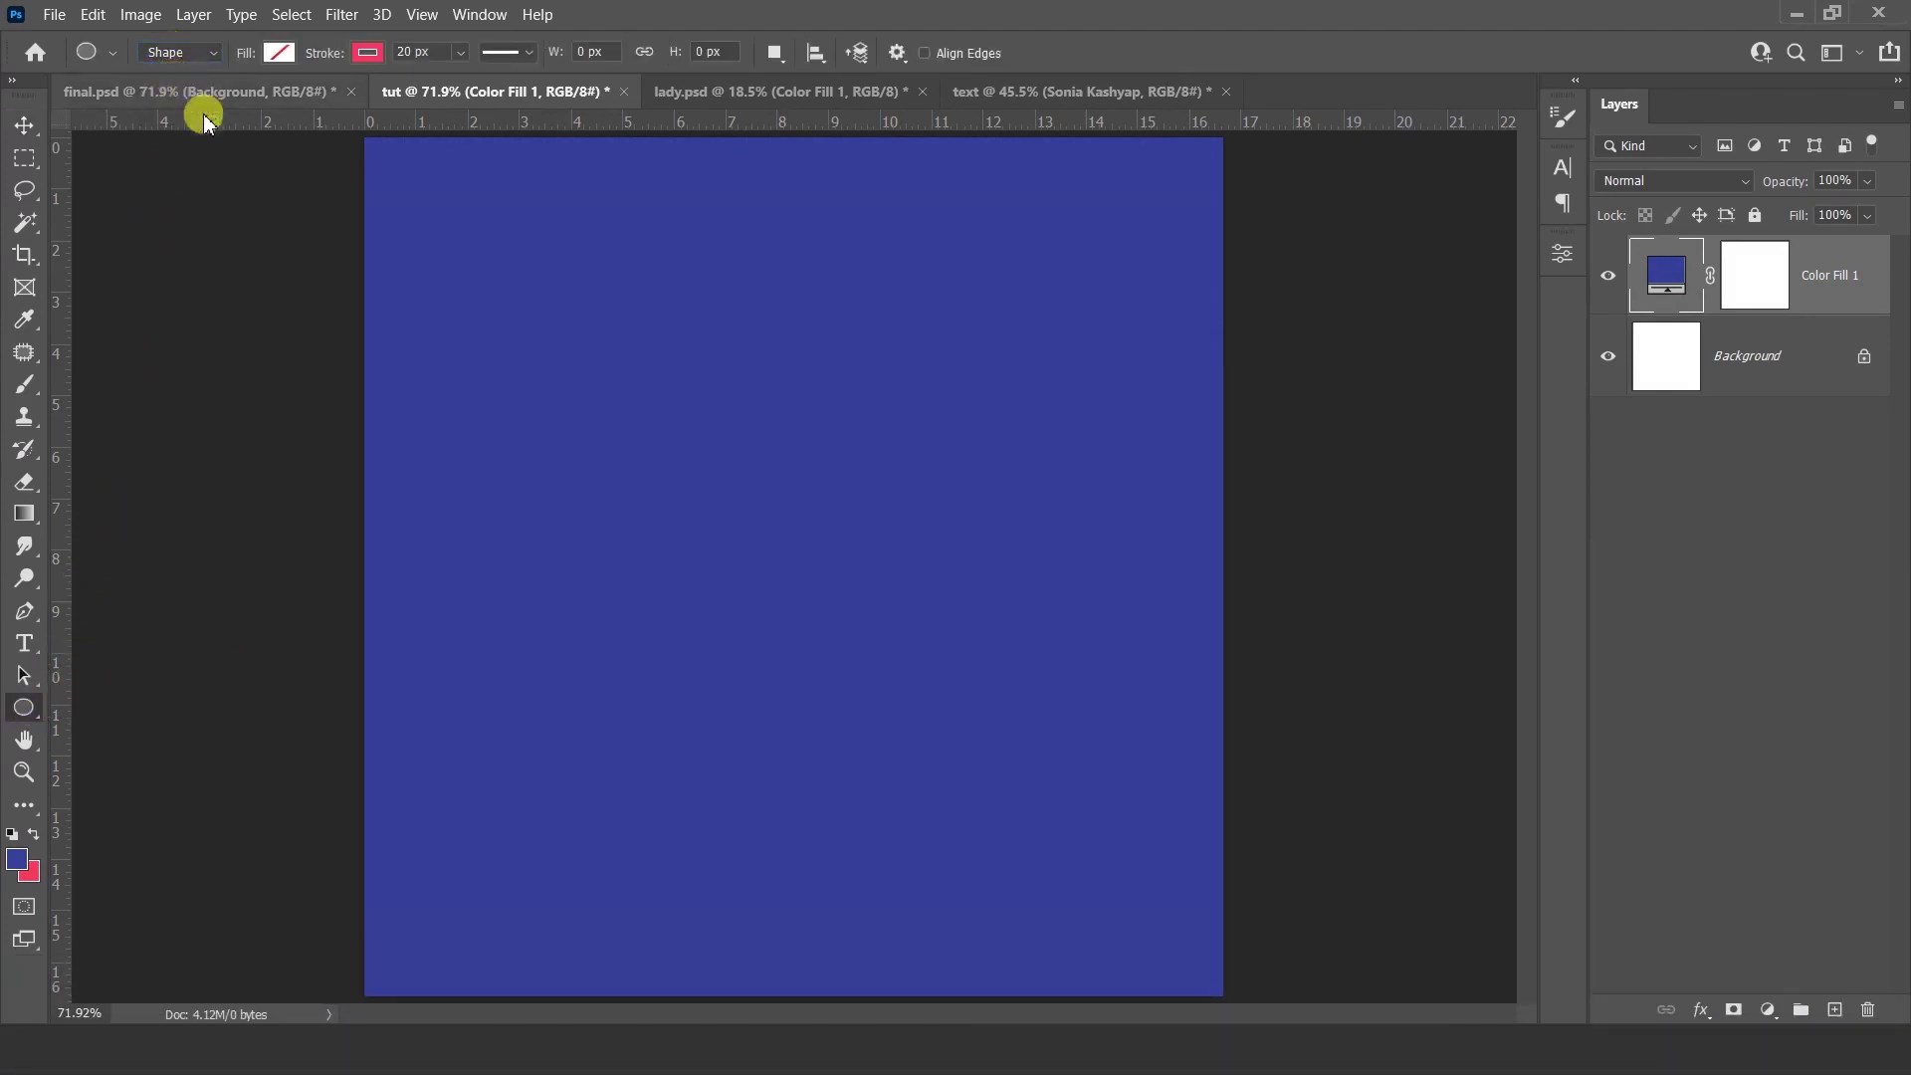
drag(1124, 736, 716, 285)
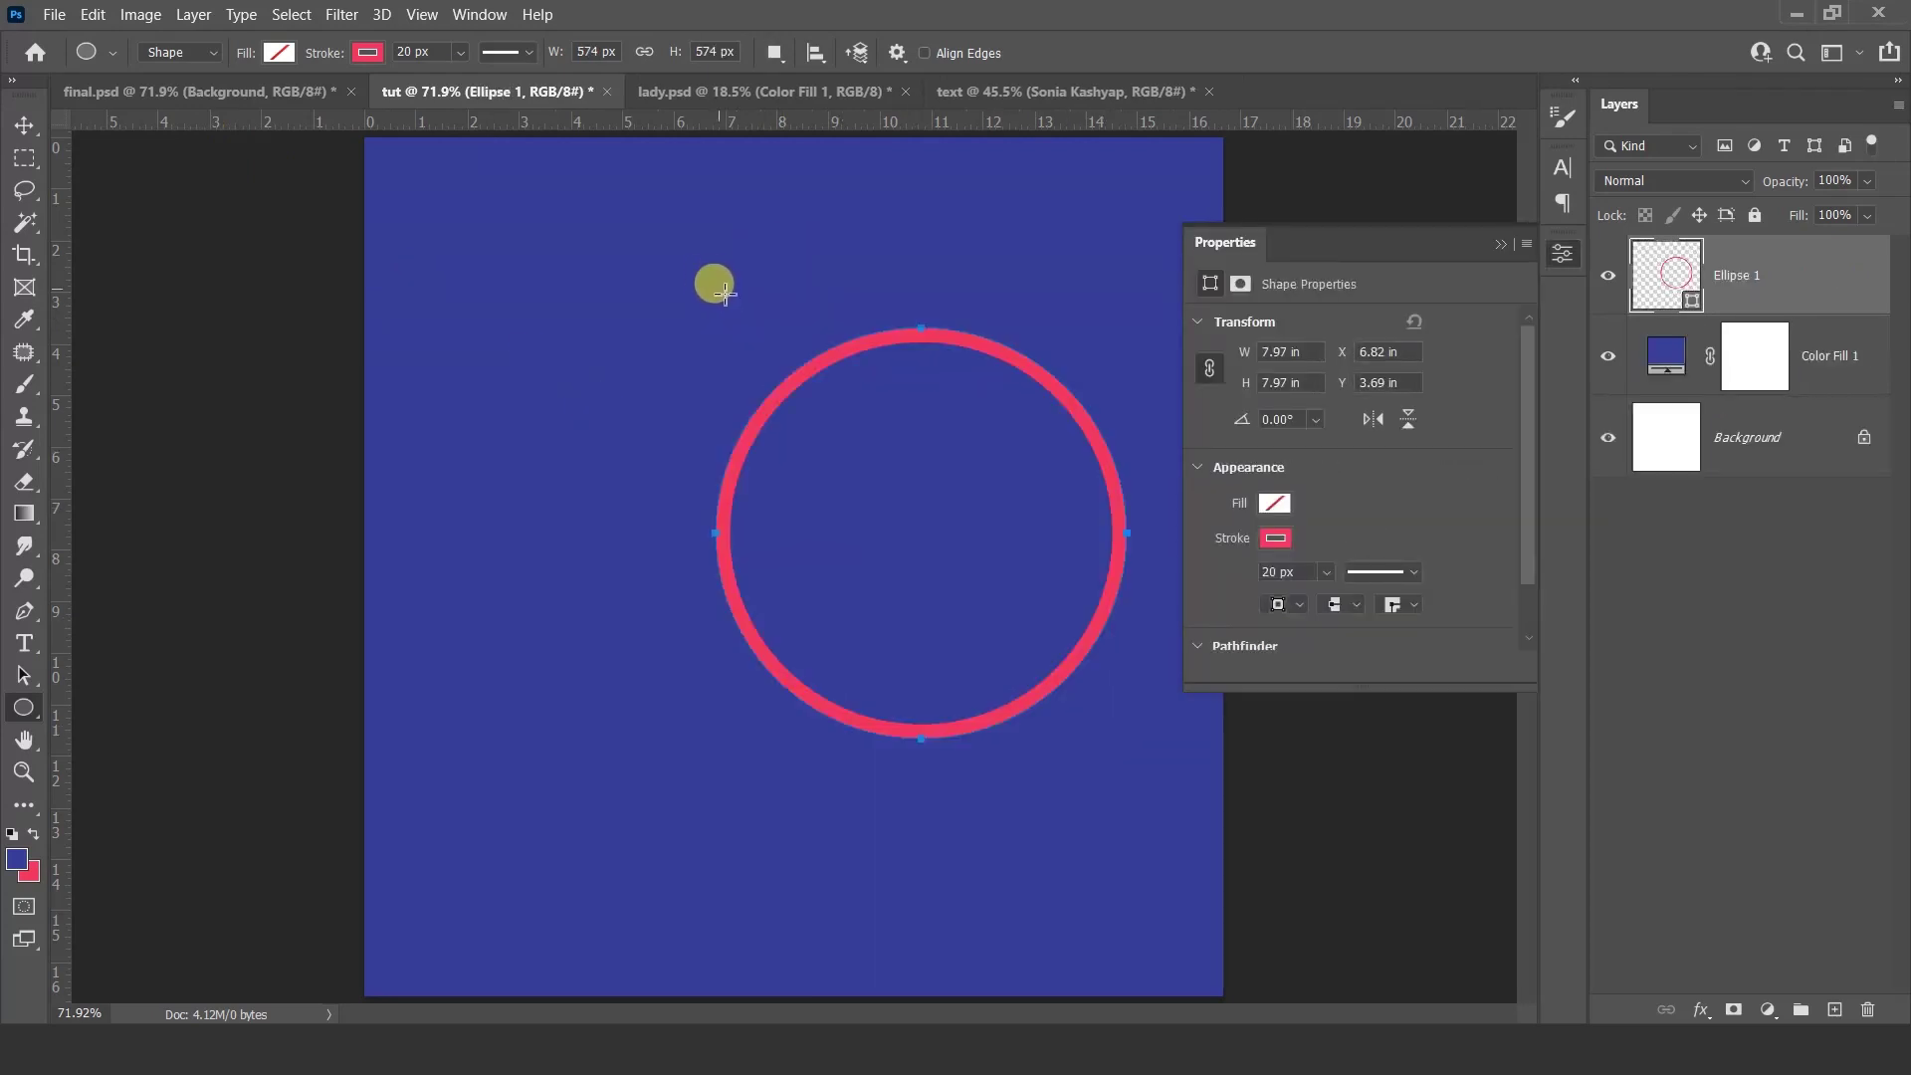
click(1502, 247)
key(v)
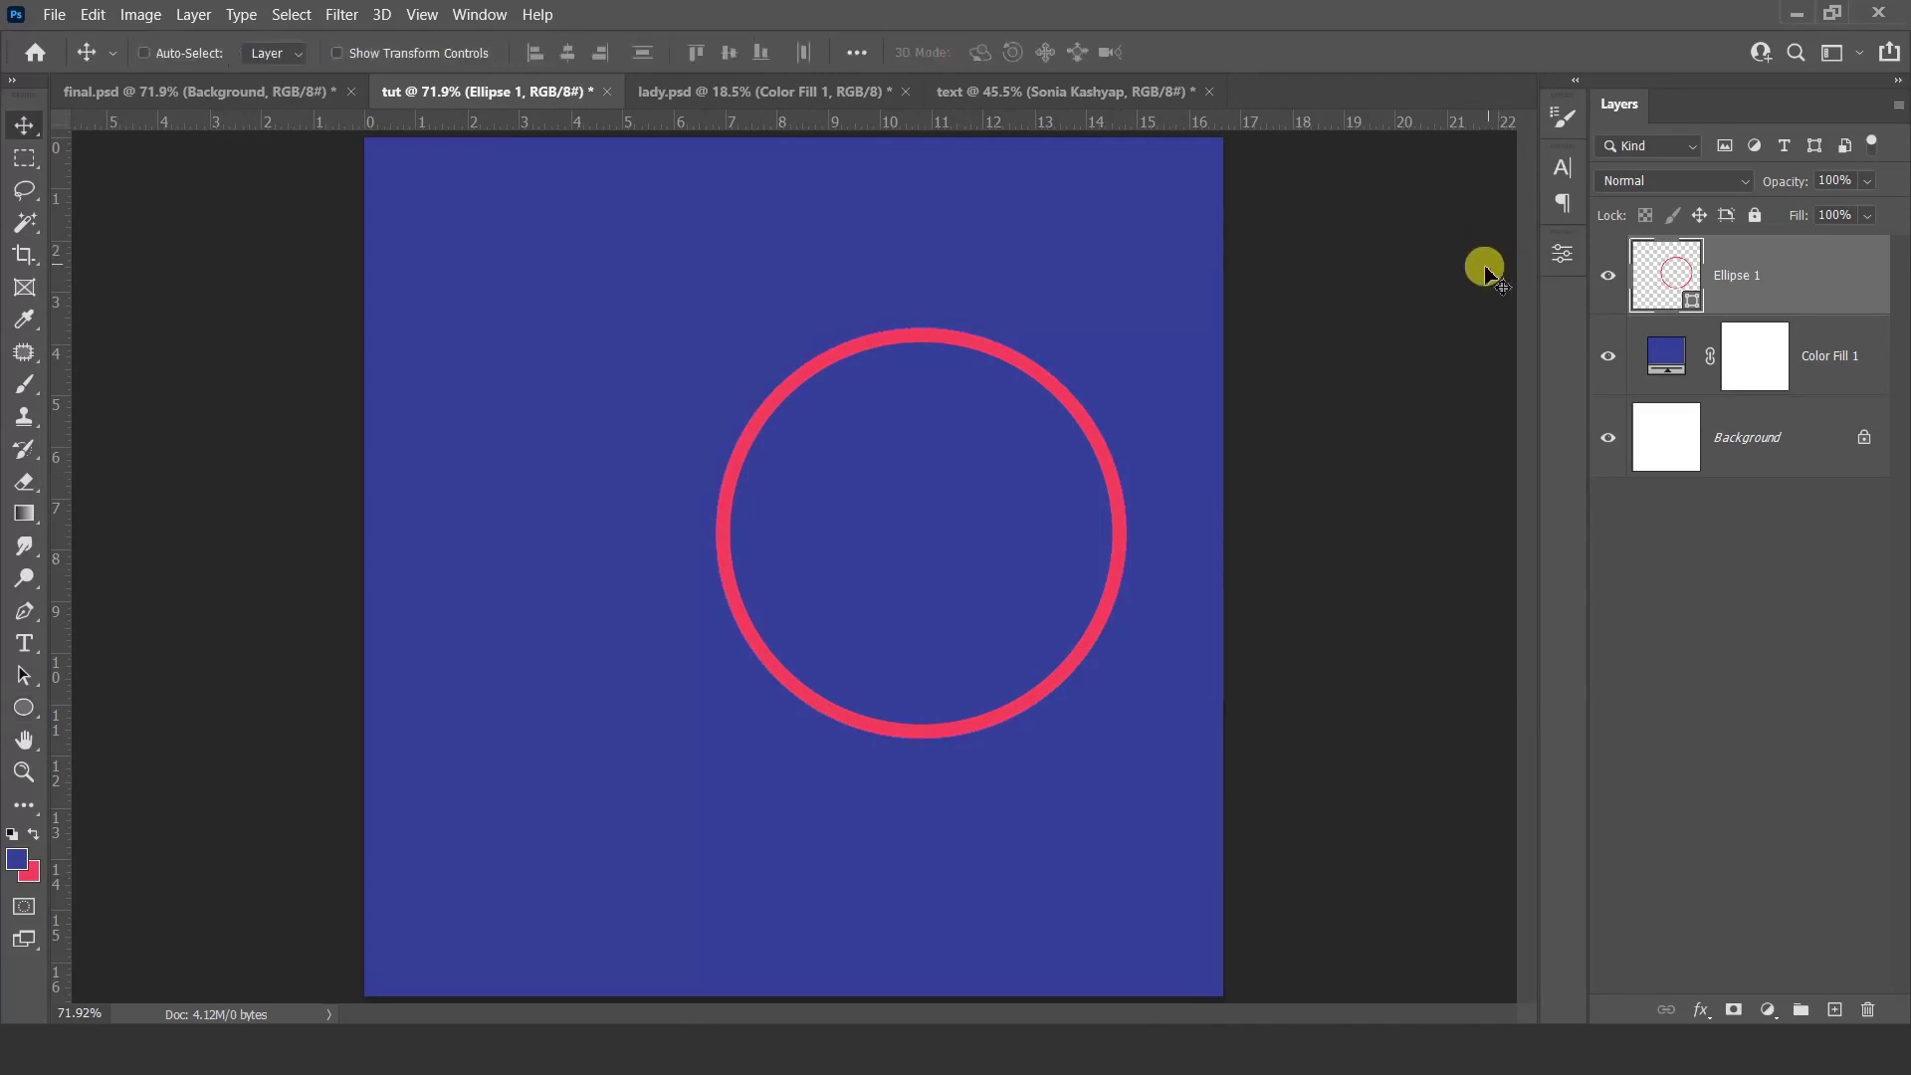
drag(983, 485, 1034, 566)
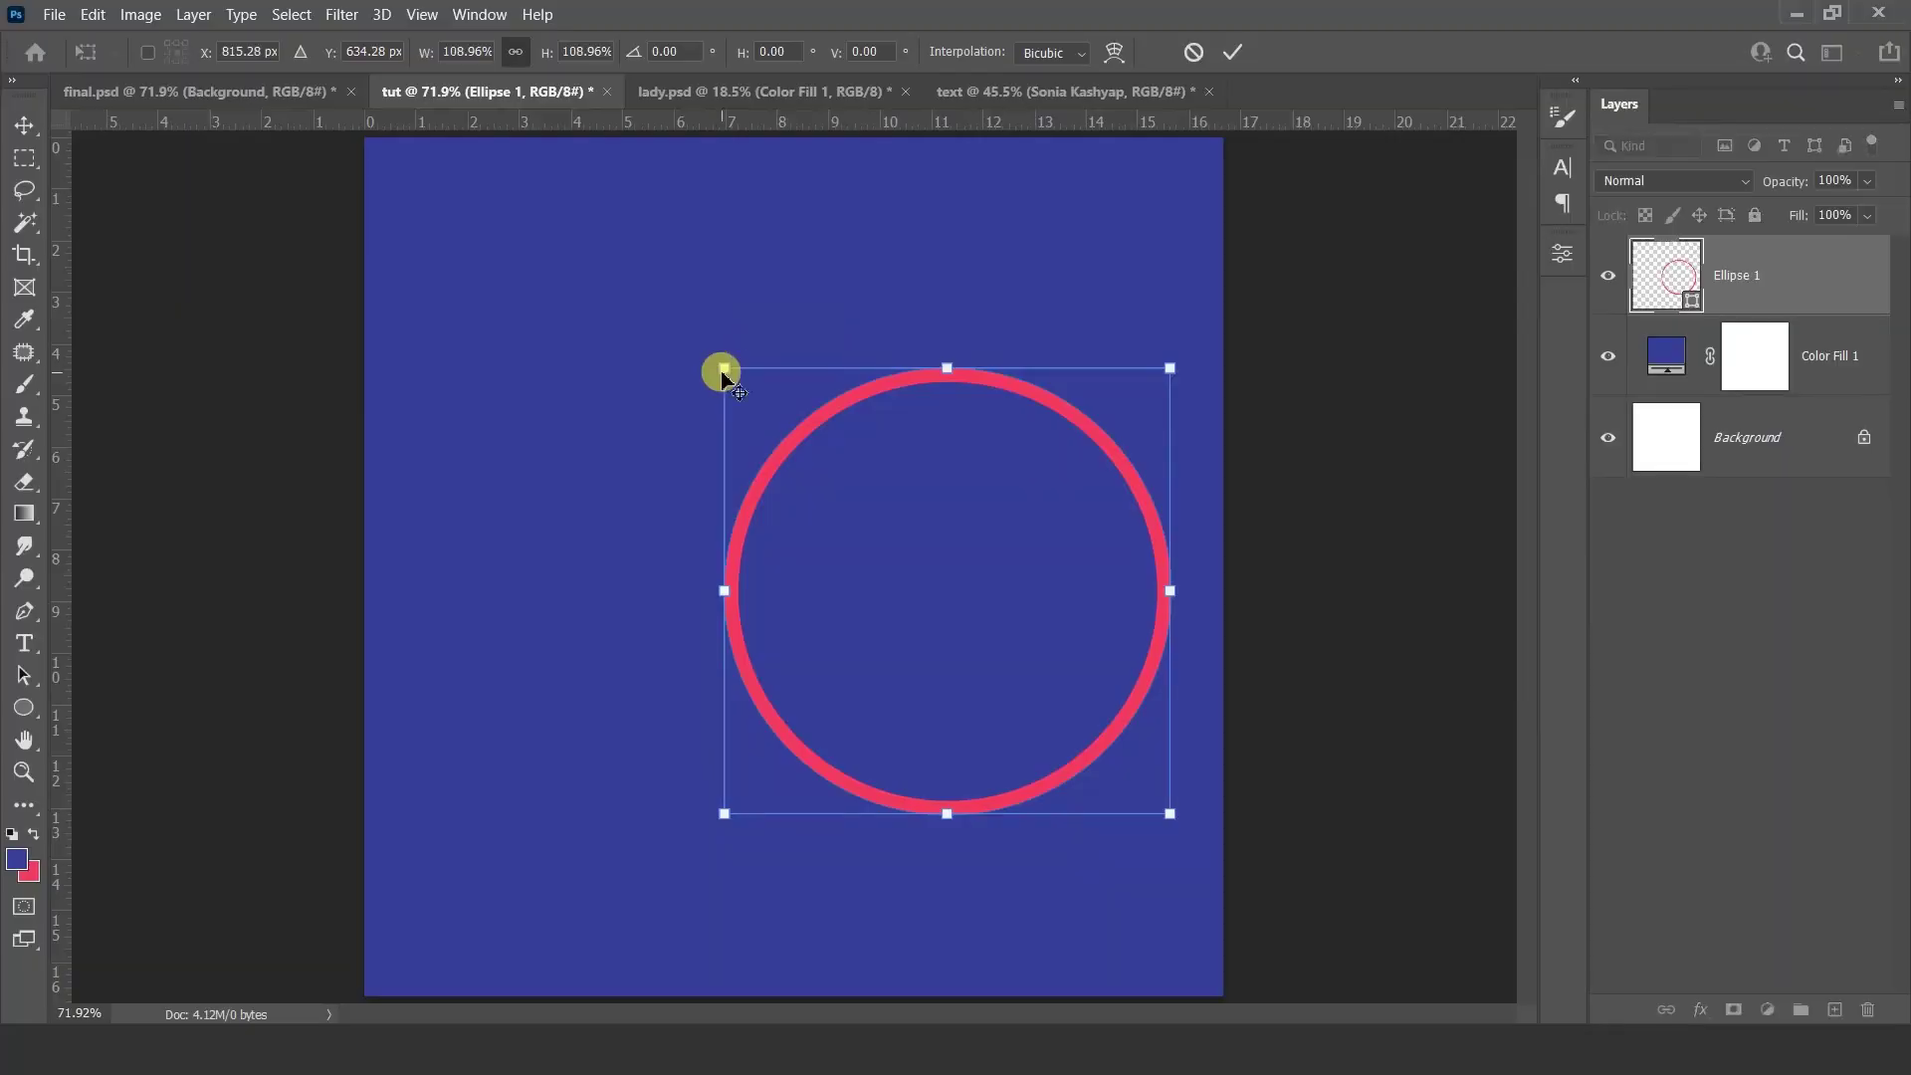
key(Return)
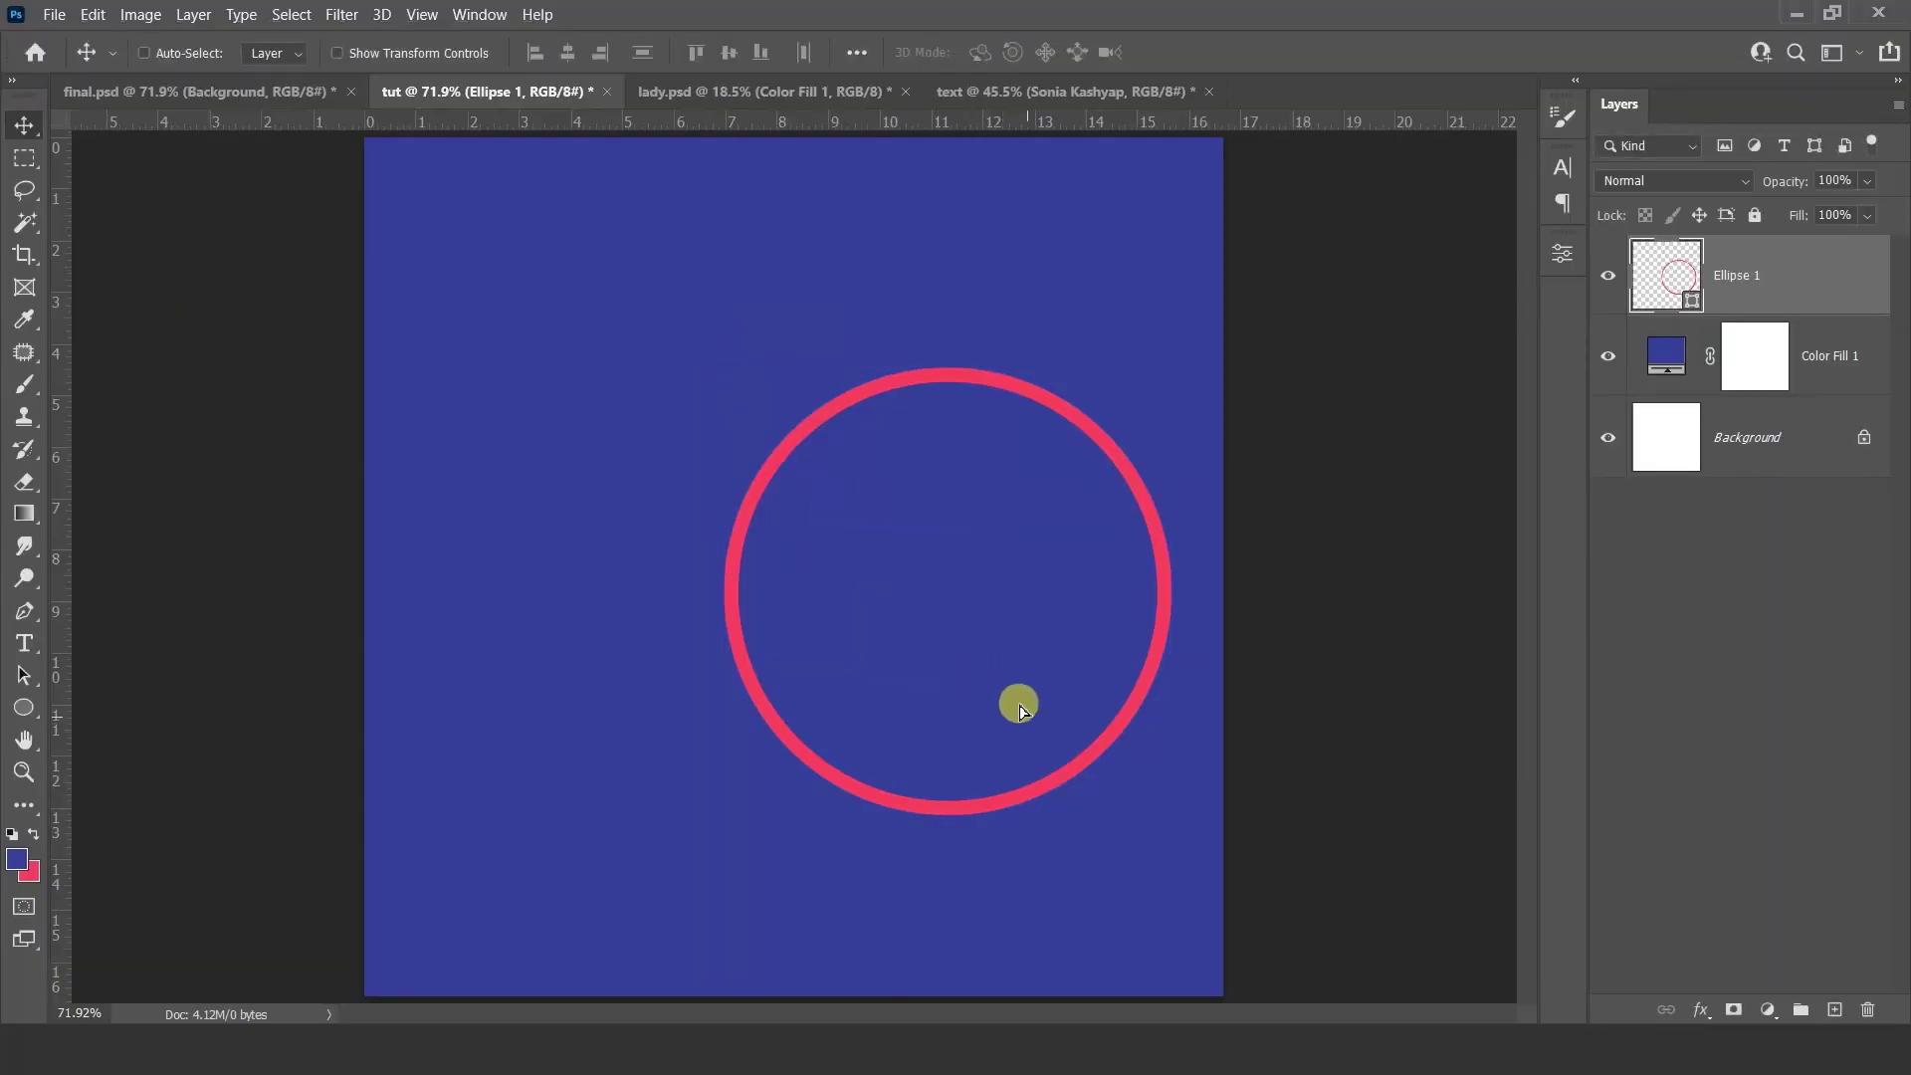
Step: Add two ring copies scaled to about 62%, cropped at the top and lower-left edges
drag(1019, 709, 955, 517)
key(ctrl+t)
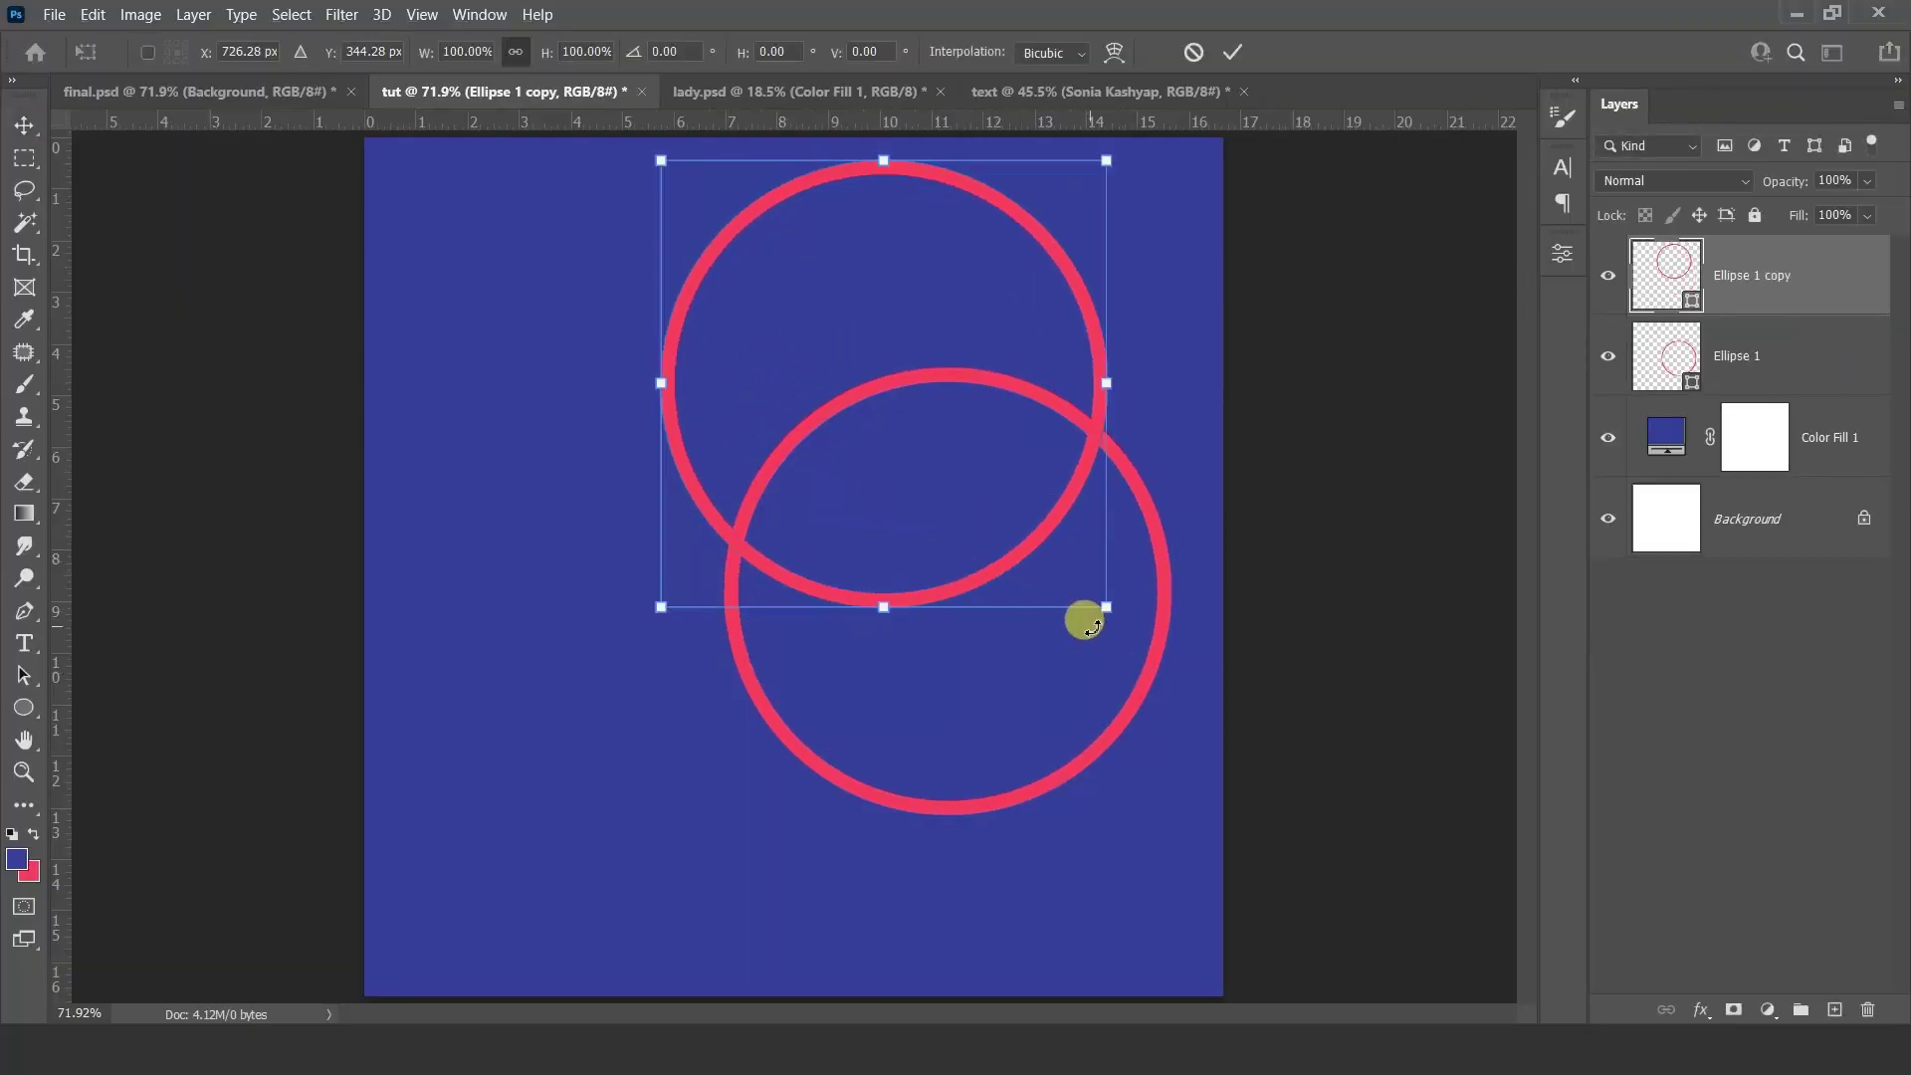
drag(1099, 609, 903, 469)
key(Return)
mouse_move(838, 393)
mouse_down()
mouse_move(874, 182)
mouse_move(488, 842)
mouse_up()
mouse_move(542, 682)
mouse_down()
mouse_move(393, 856)
mouse_move(382, 802)
mouse_up()
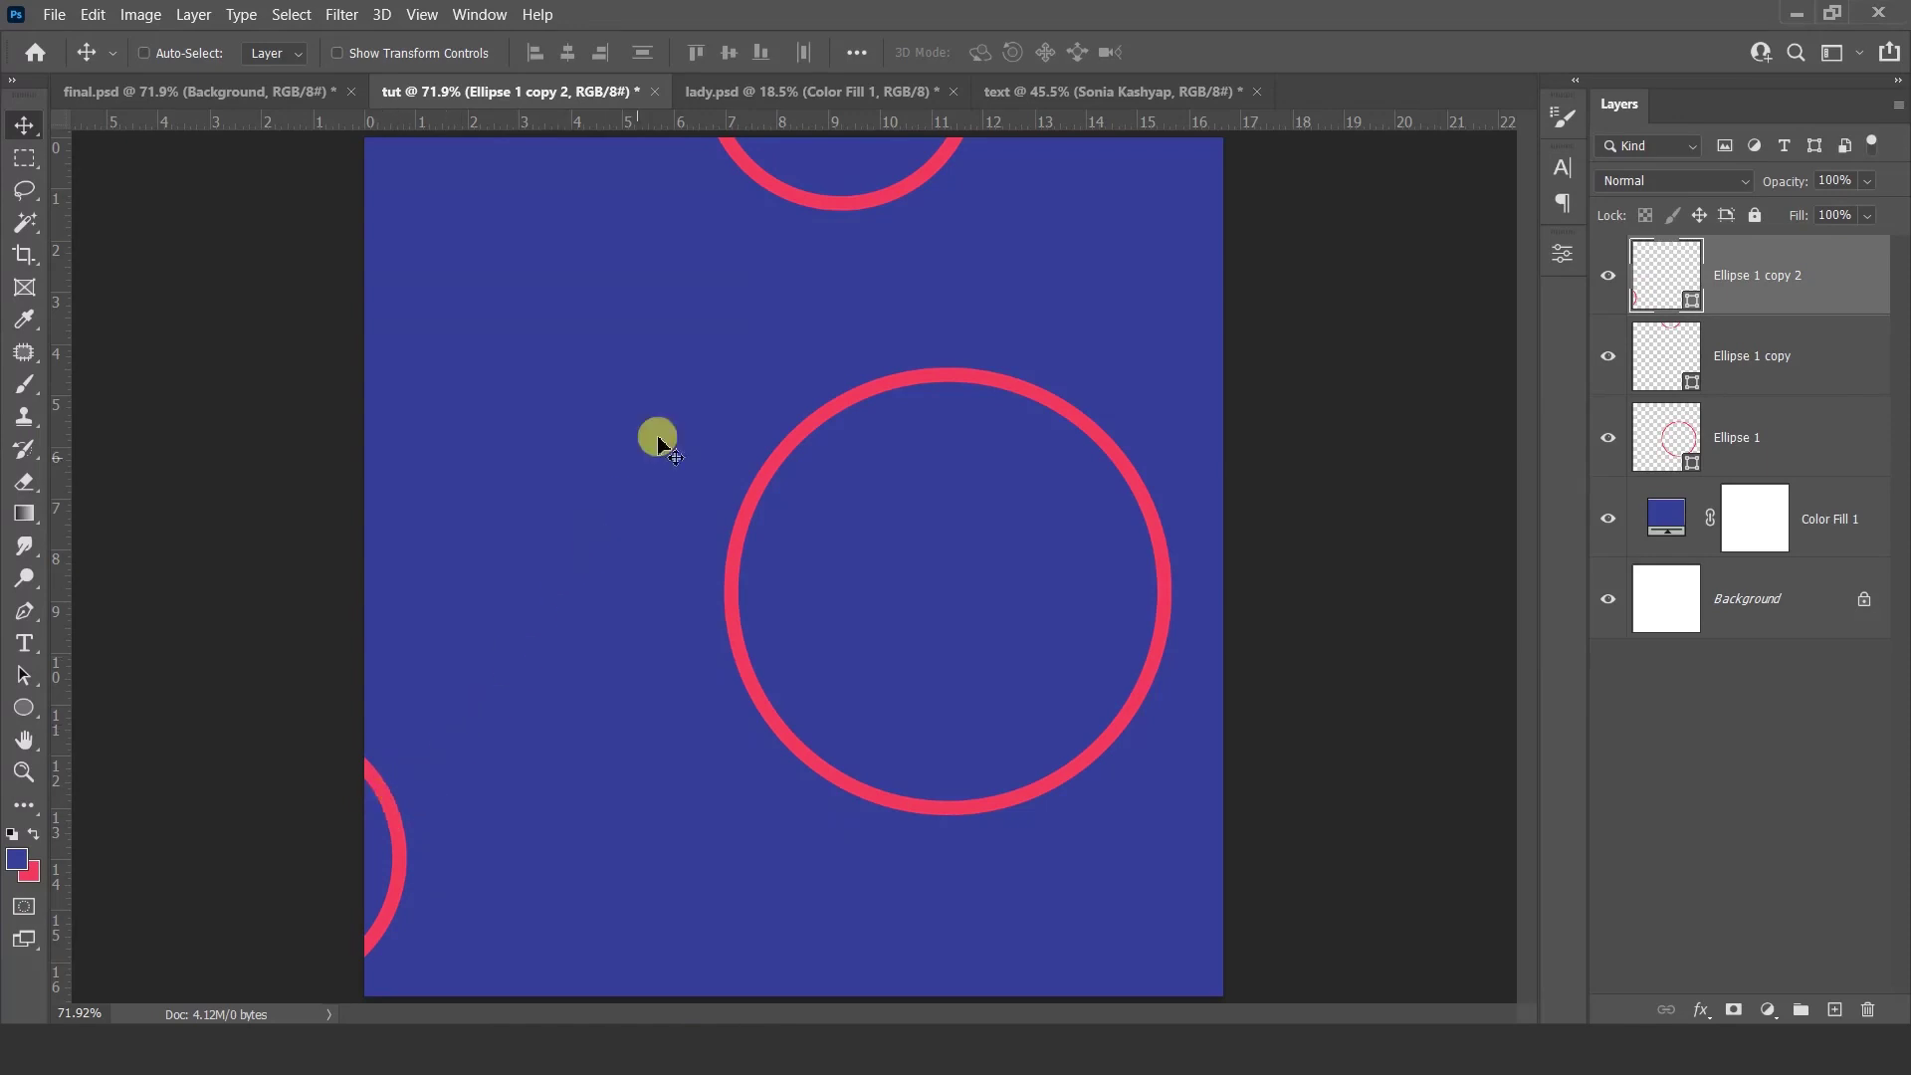
click(774, 94)
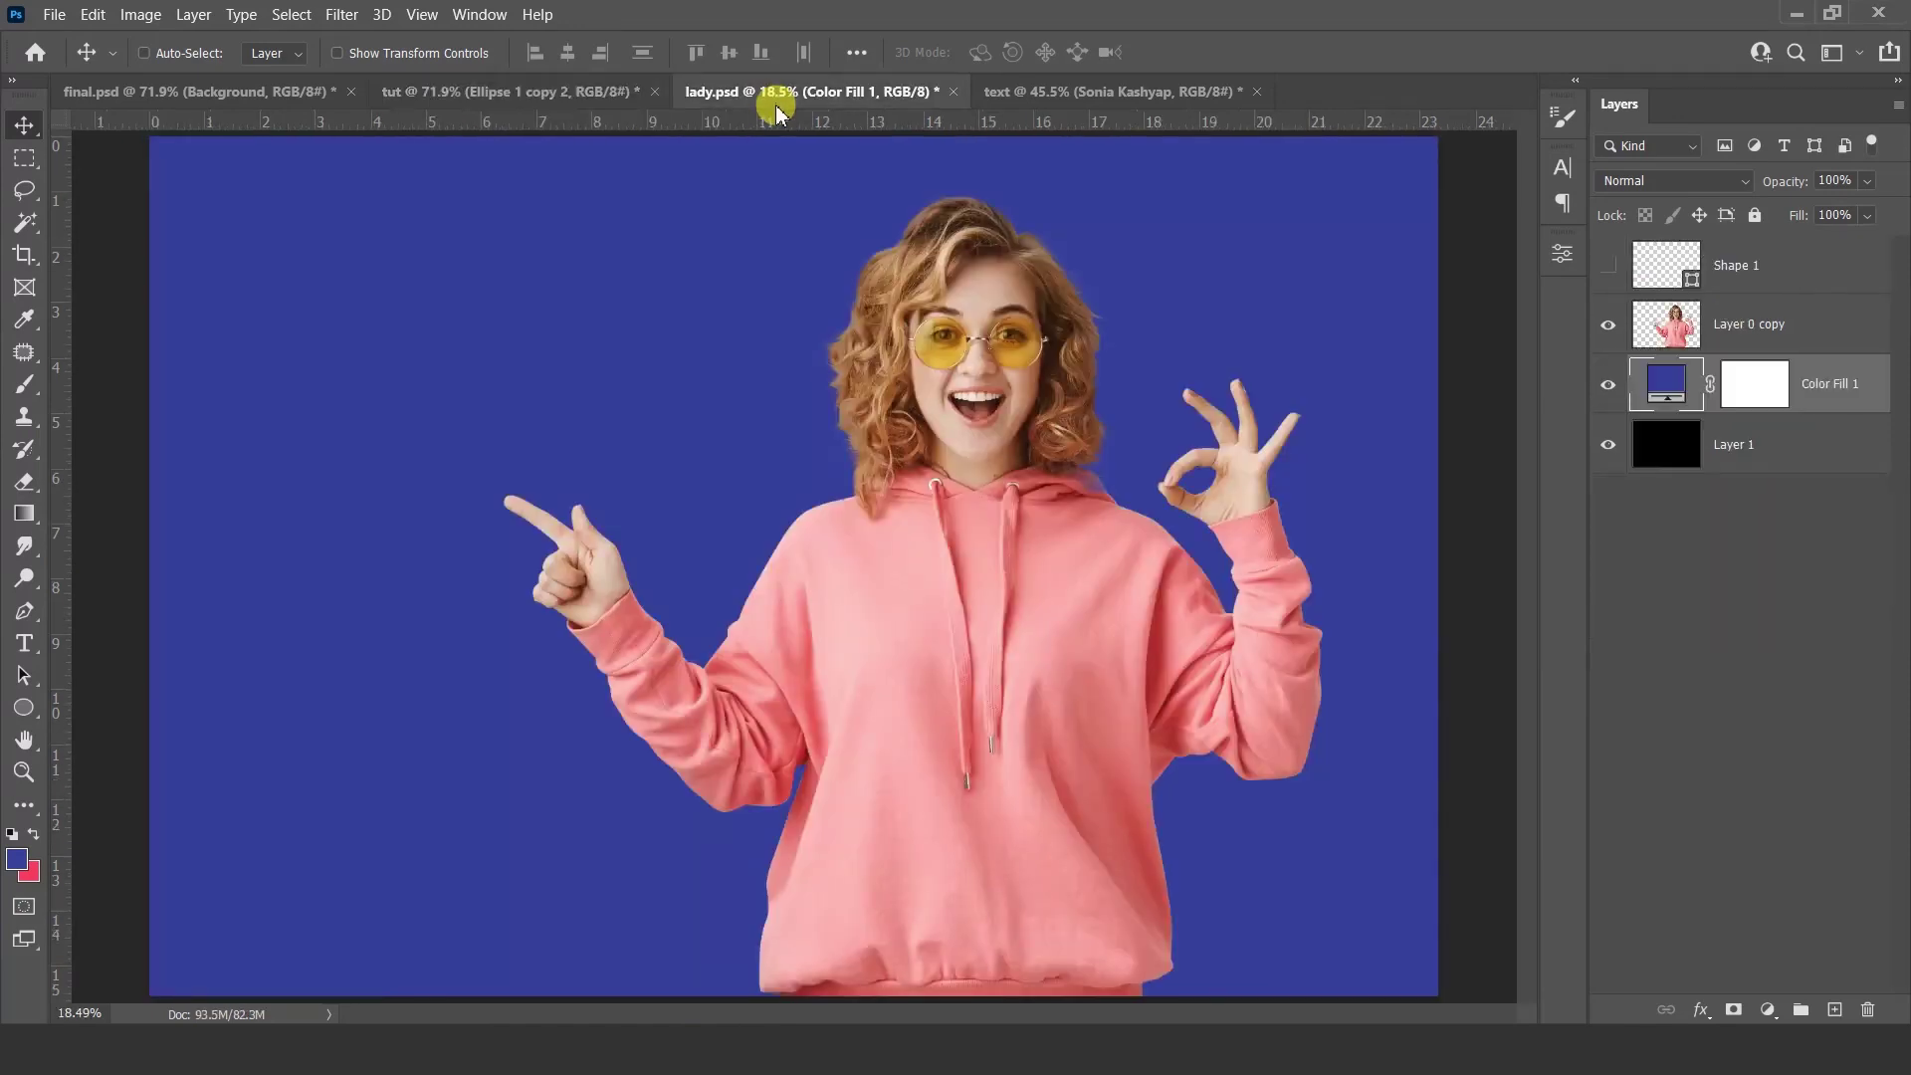
Step: Paste the woman cutout into the tut poster on a layer renamed lady
click(593, 99)
key(ctrl+v)
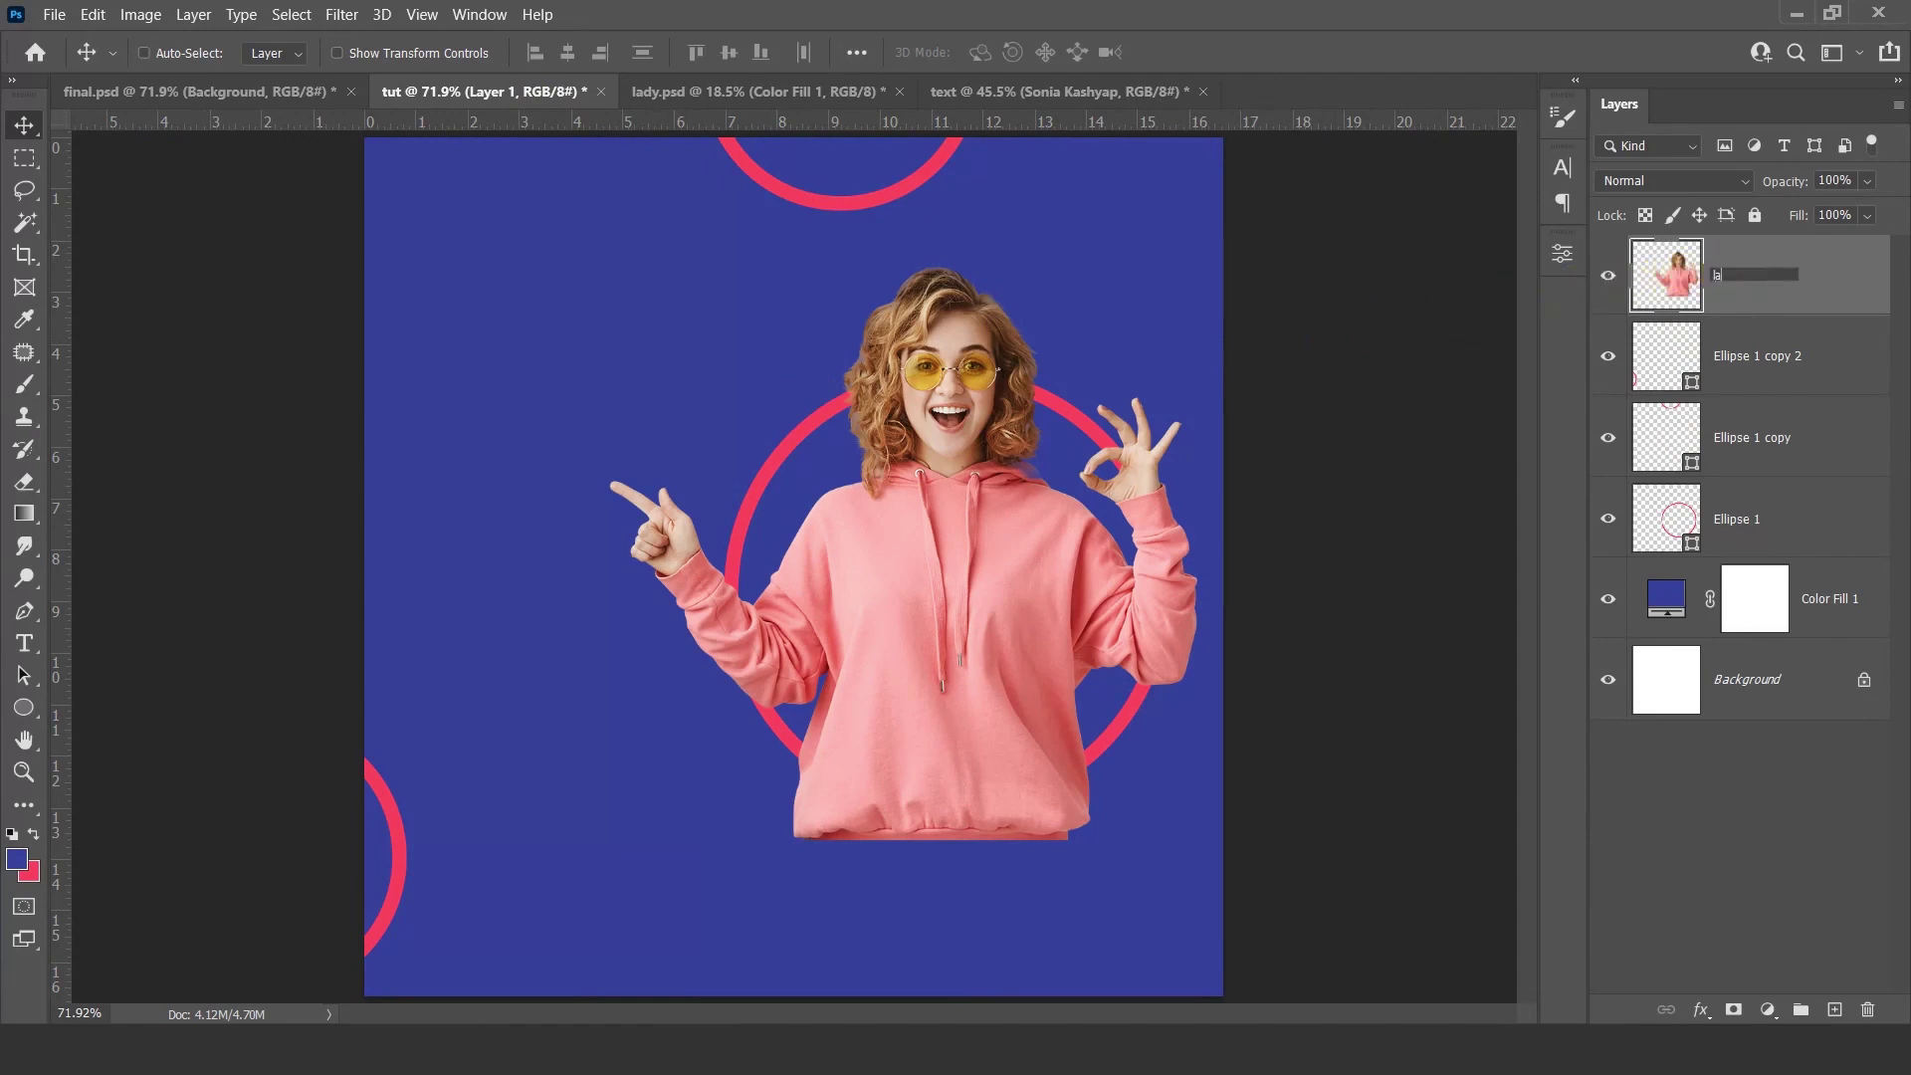
click(1727, 269)
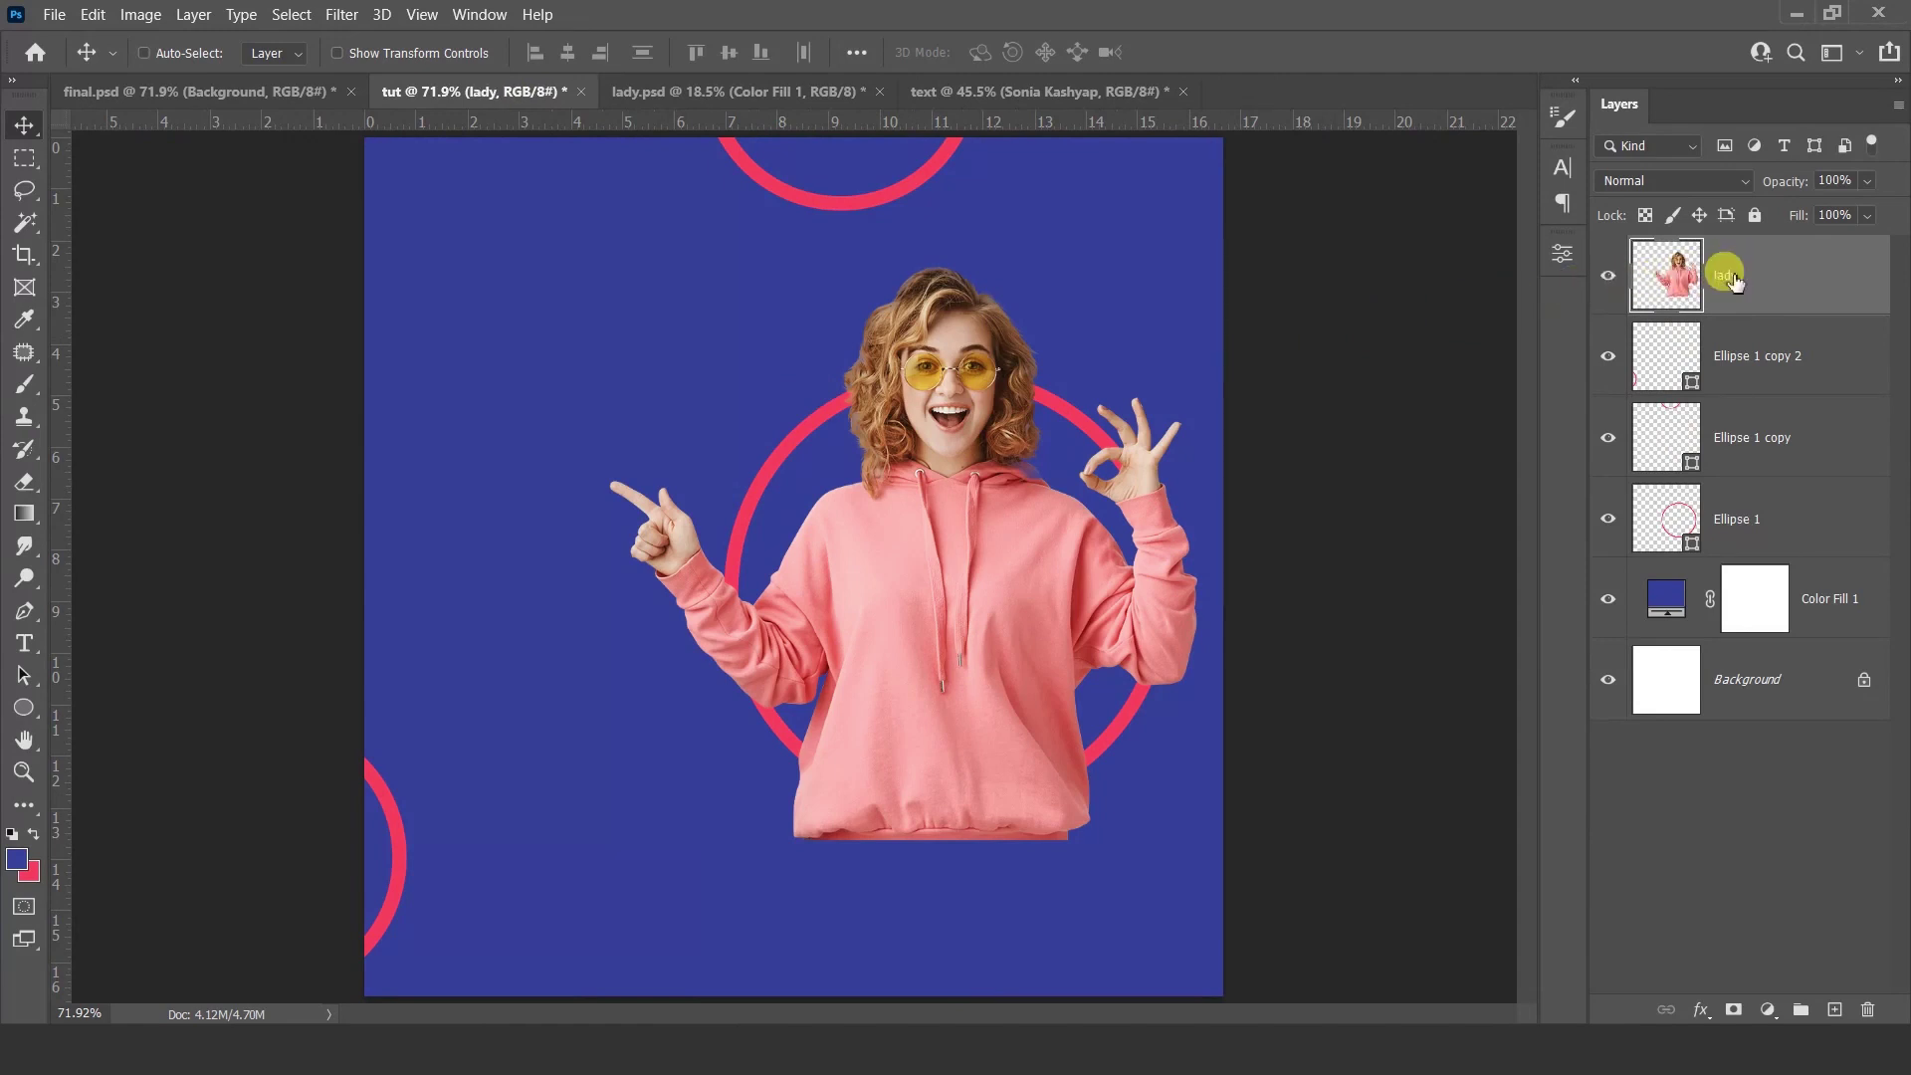
ctrl+click(1680, 506)
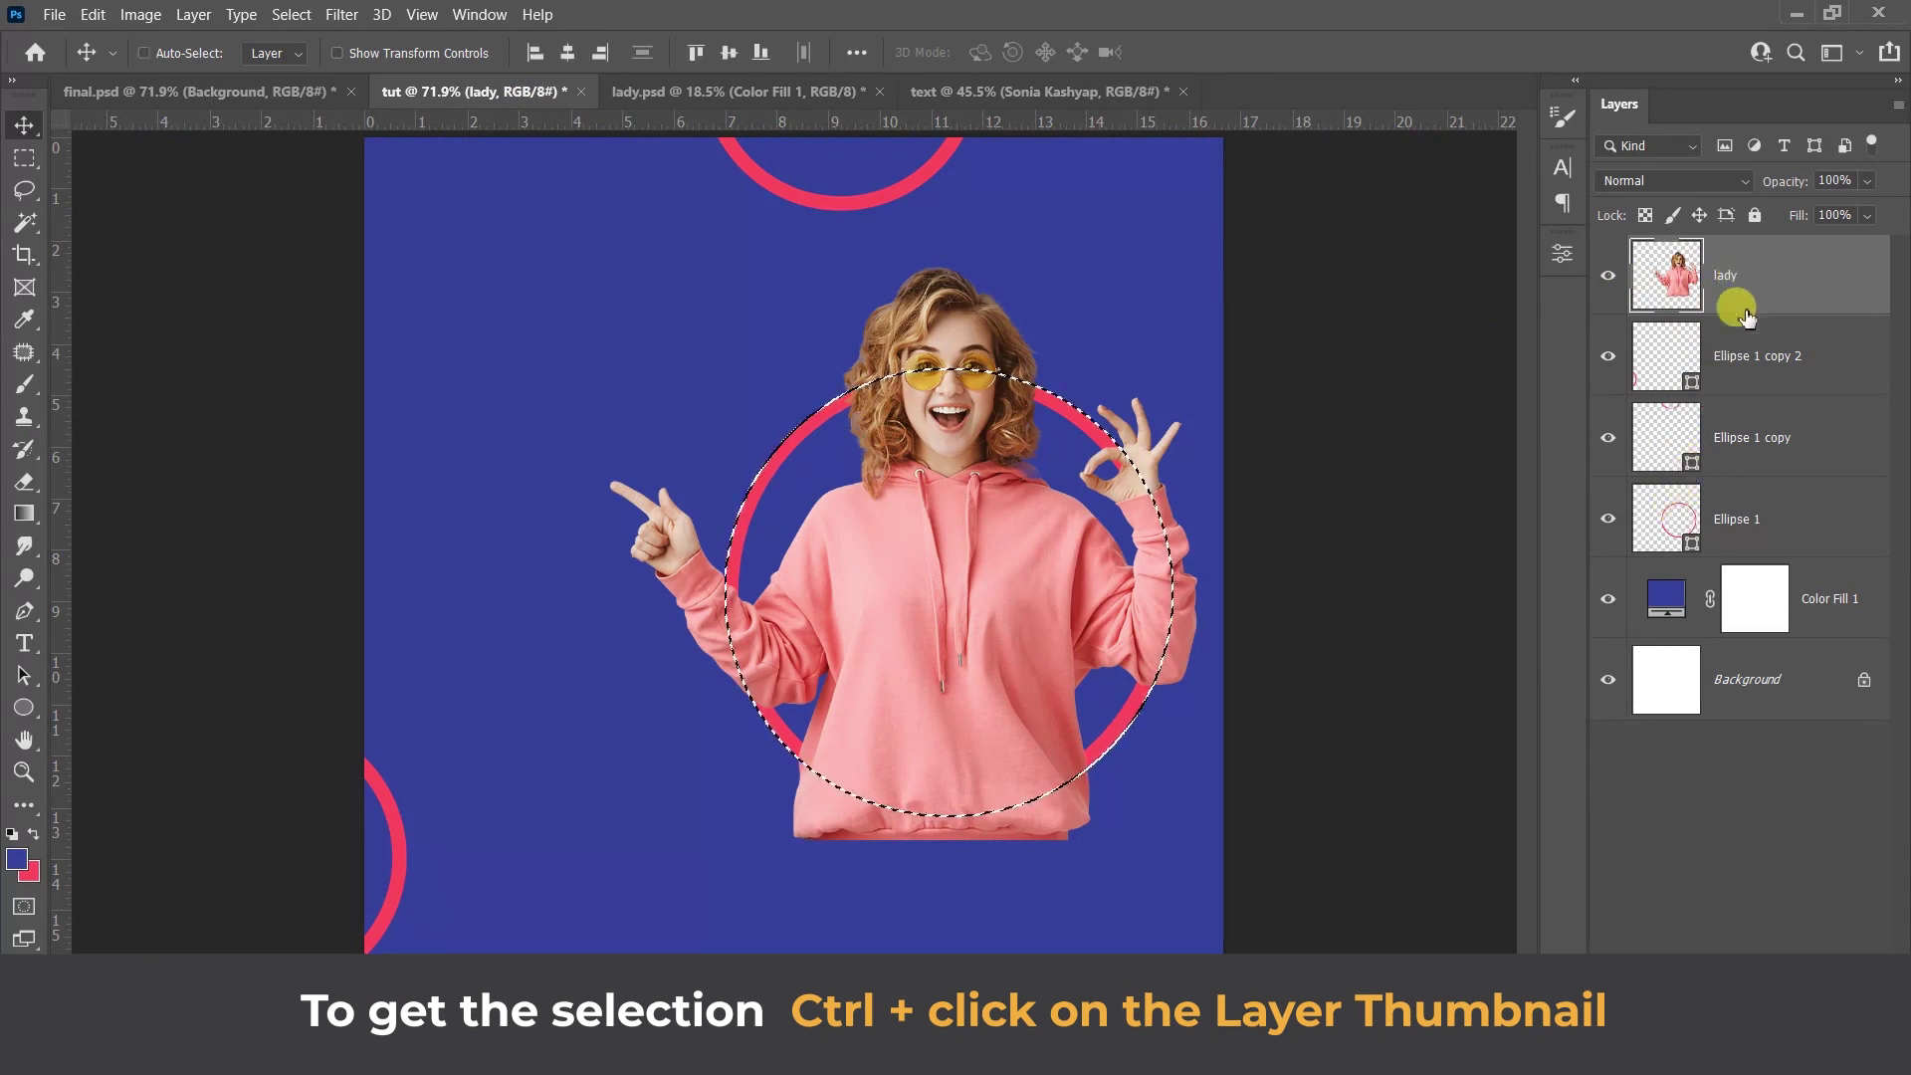
Step: Mask the lady layer to the big ring's circle and paint back her head and hair
click(1731, 1010)
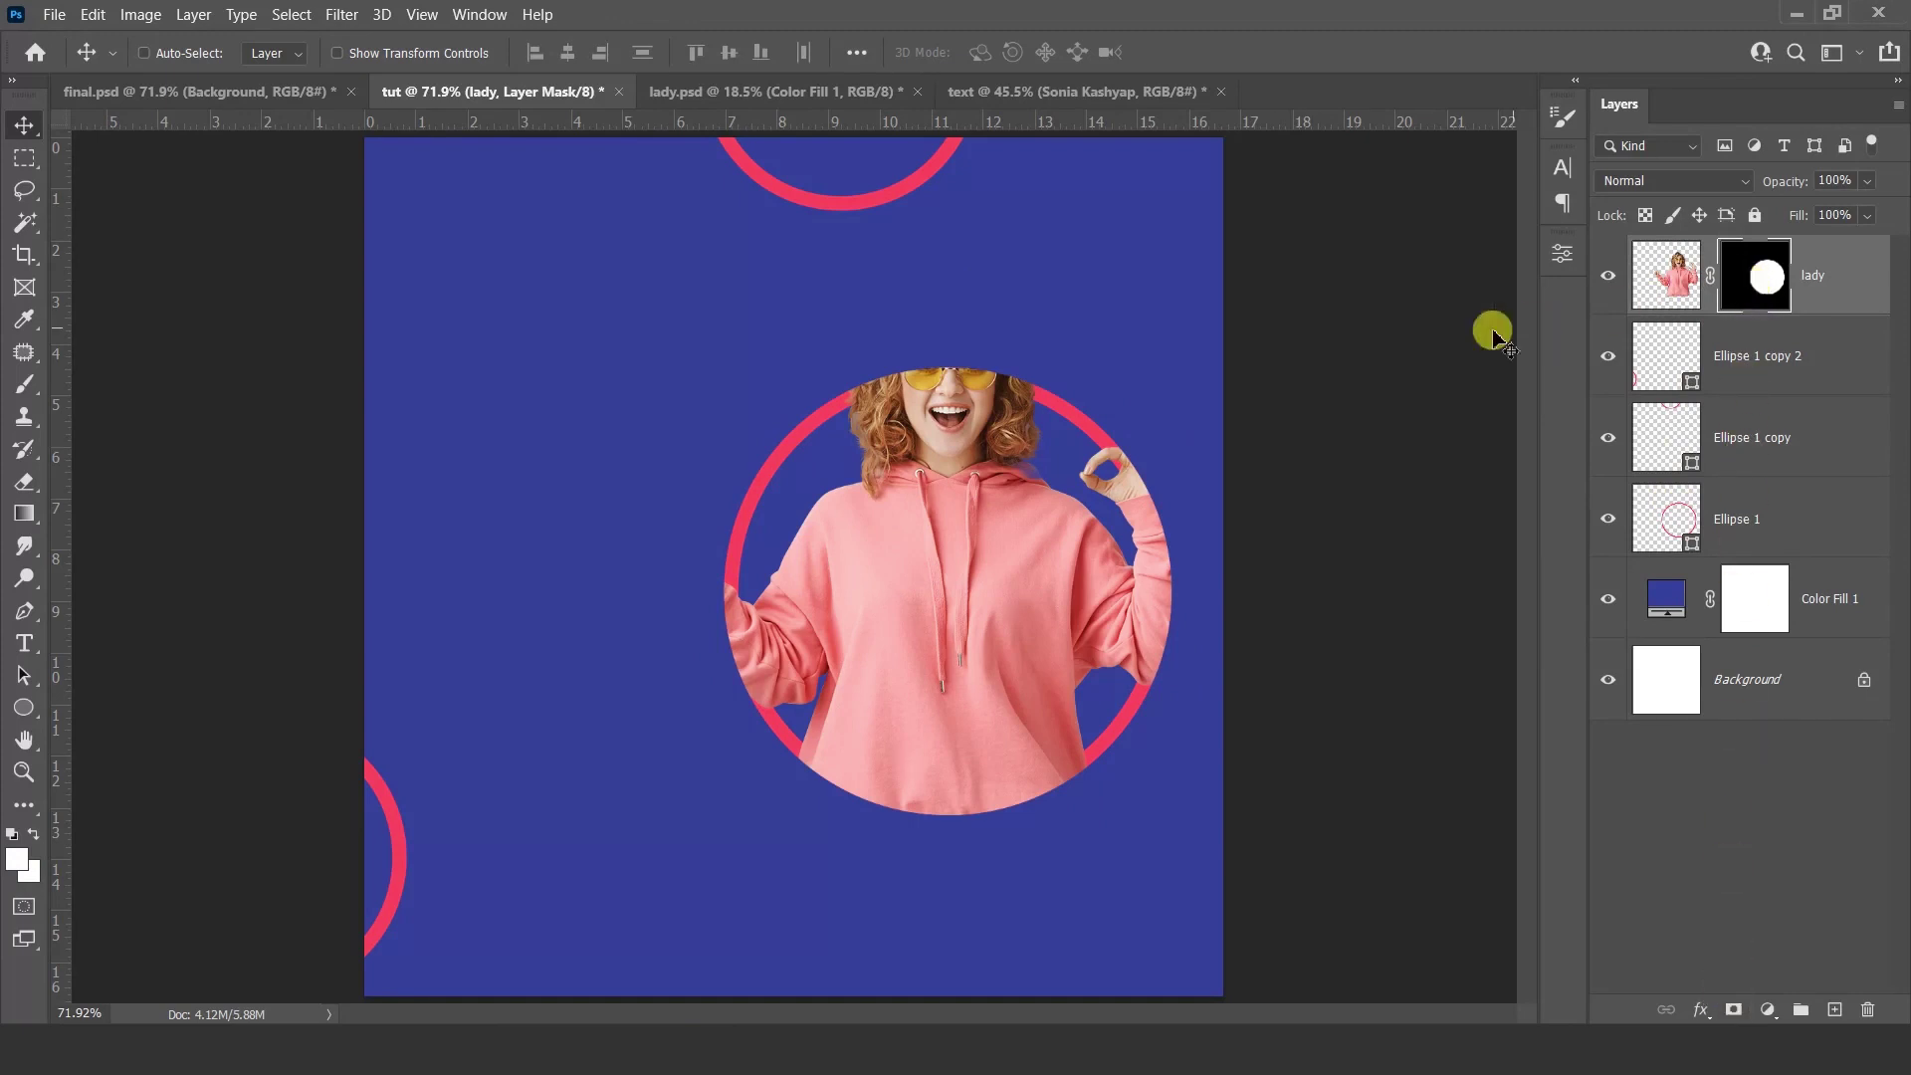
click(22, 386)
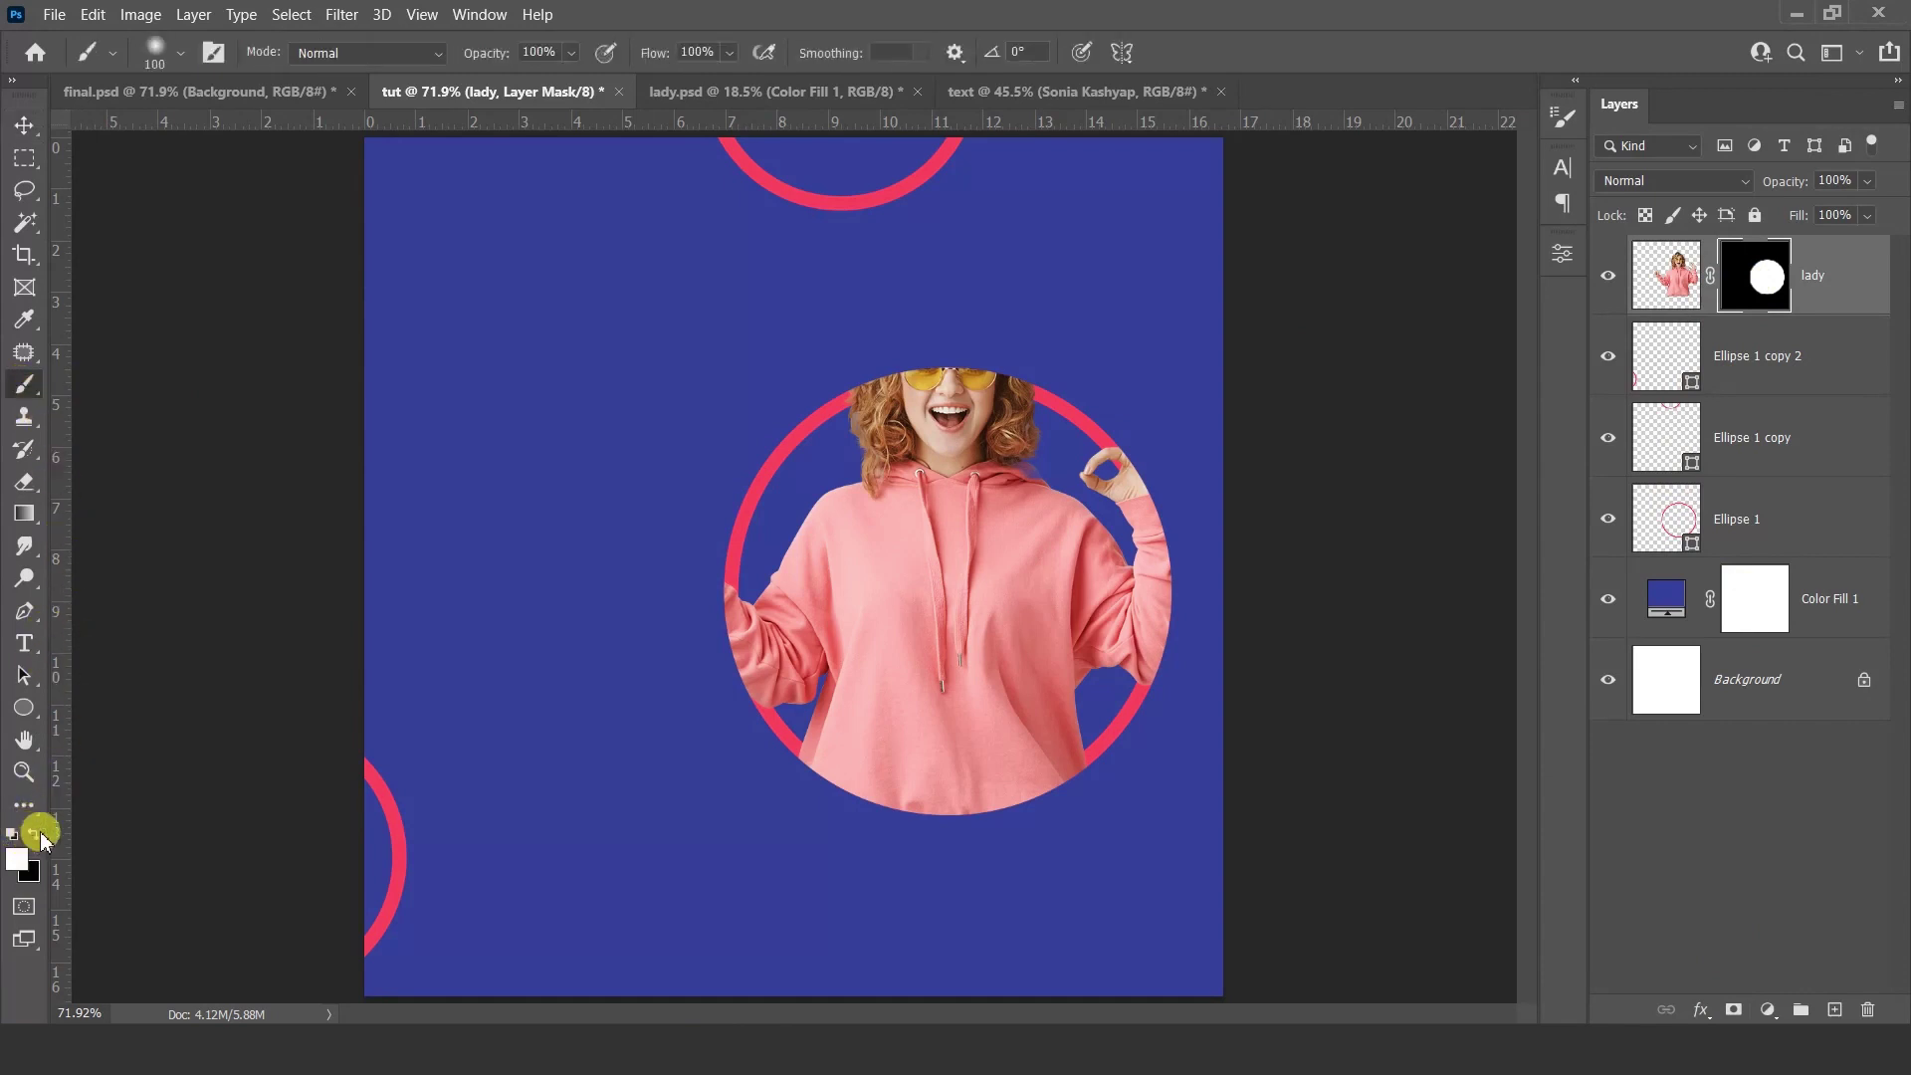
mouse_move(894, 366)
mouse_down()
mouse_move(950, 300)
mouse_move(1015, 378)
mouse_up()
mouse_move(977, 261)
mouse_down()
mouse_move(842, 416)
mouse_move(958, 293)
mouse_move(836, 380)
mouse_up()
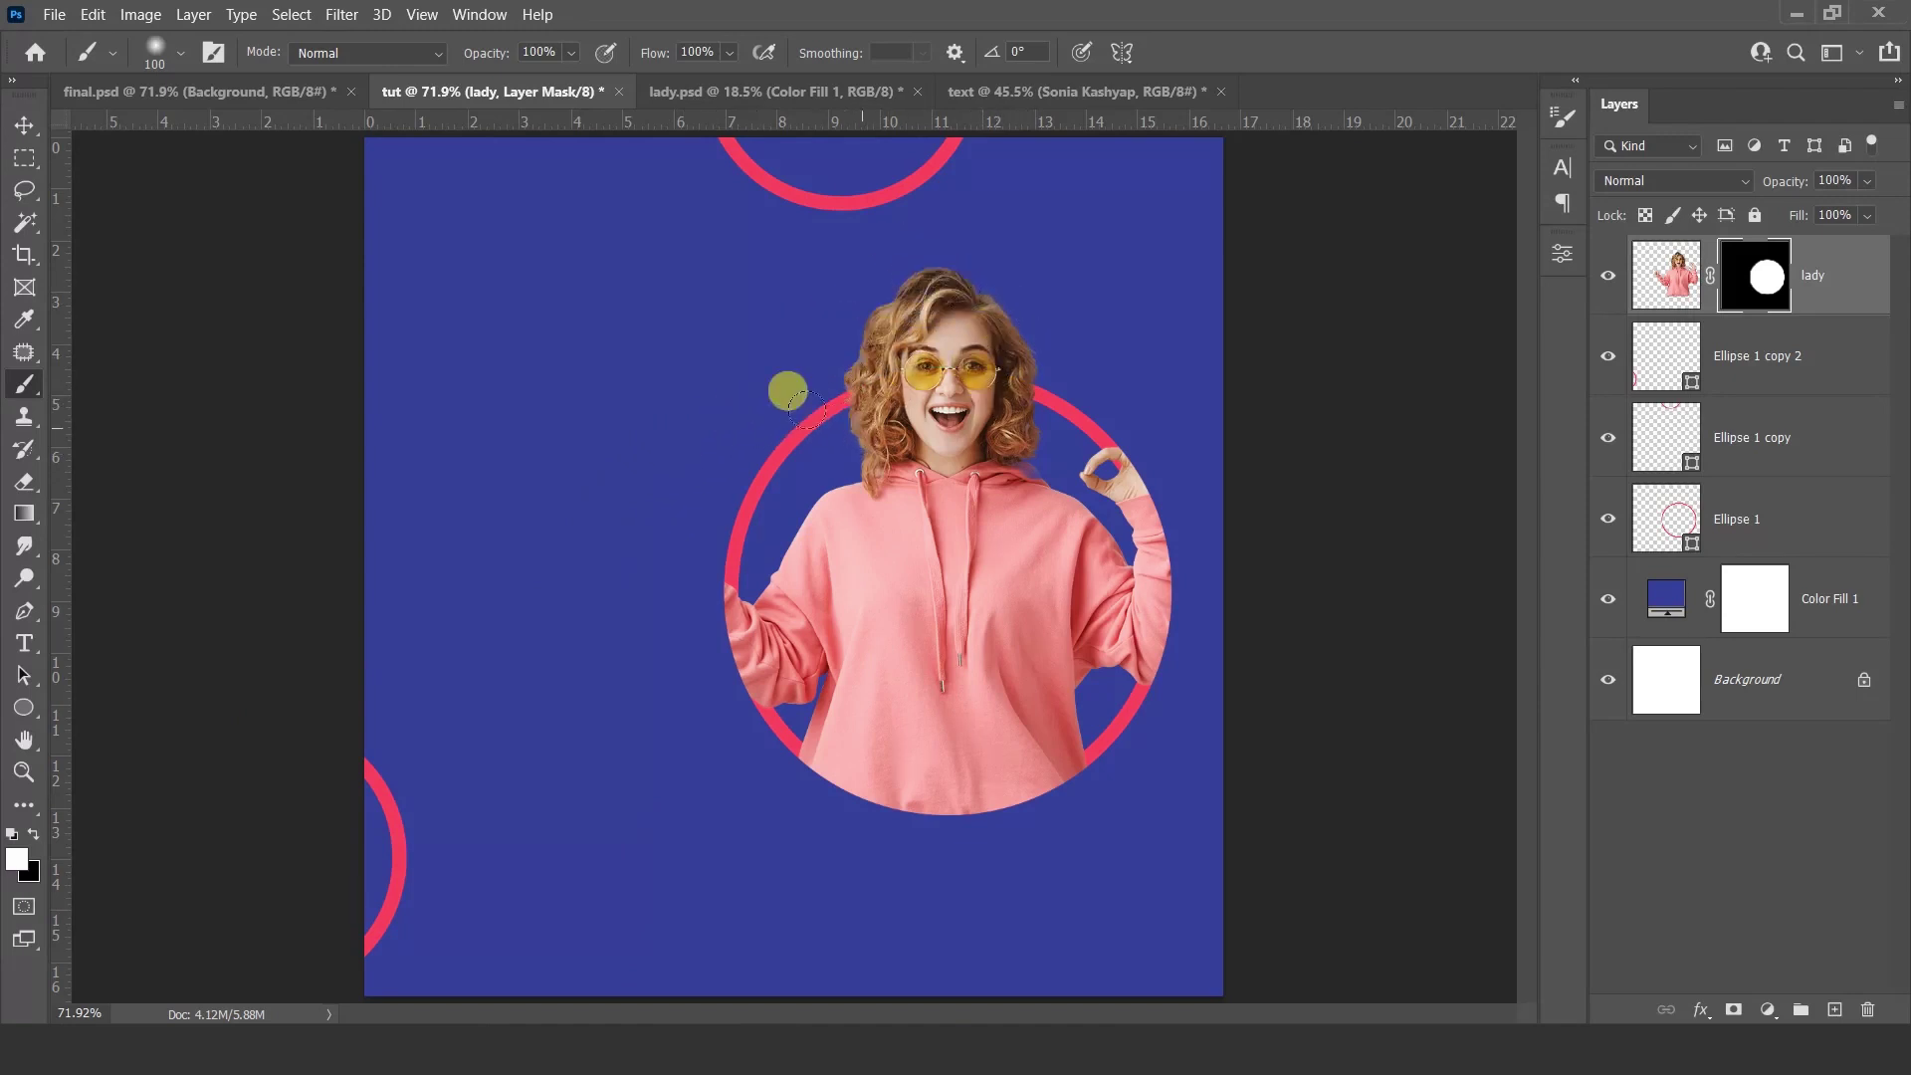
Step: Paint her pointing hand, forearm, OK-hand fingers and right arm back beyond the ring
key(bracketright)
key(bracketright)
key(bracketright)
drag(670, 572, 606, 464)
mouse_move(637, 544)
mouse_down()
mouse_move(567, 435)
mouse_move(687, 623)
mouse_up()
key(bracketleft)
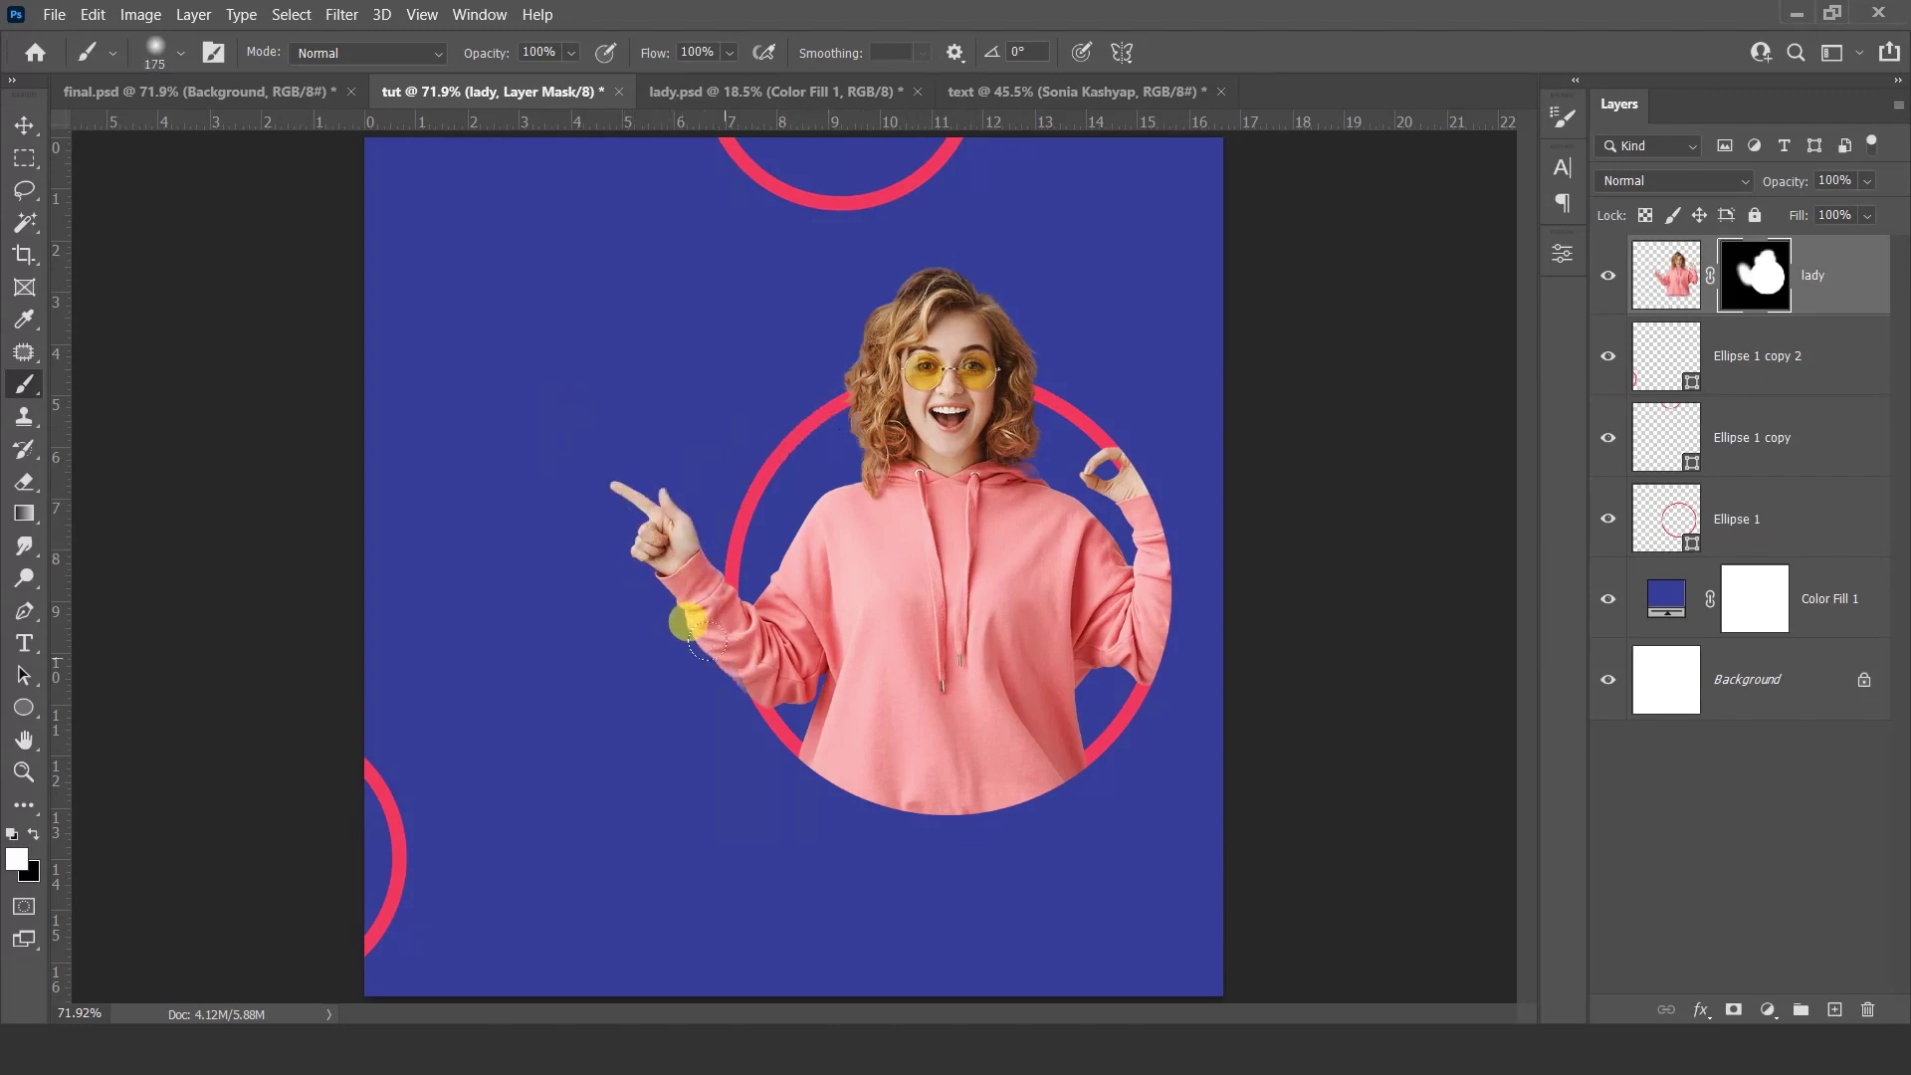
mouse_move(1087, 530)
mouse_down()
mouse_move(1131, 512)
mouse_move(1114, 612)
mouse_up()
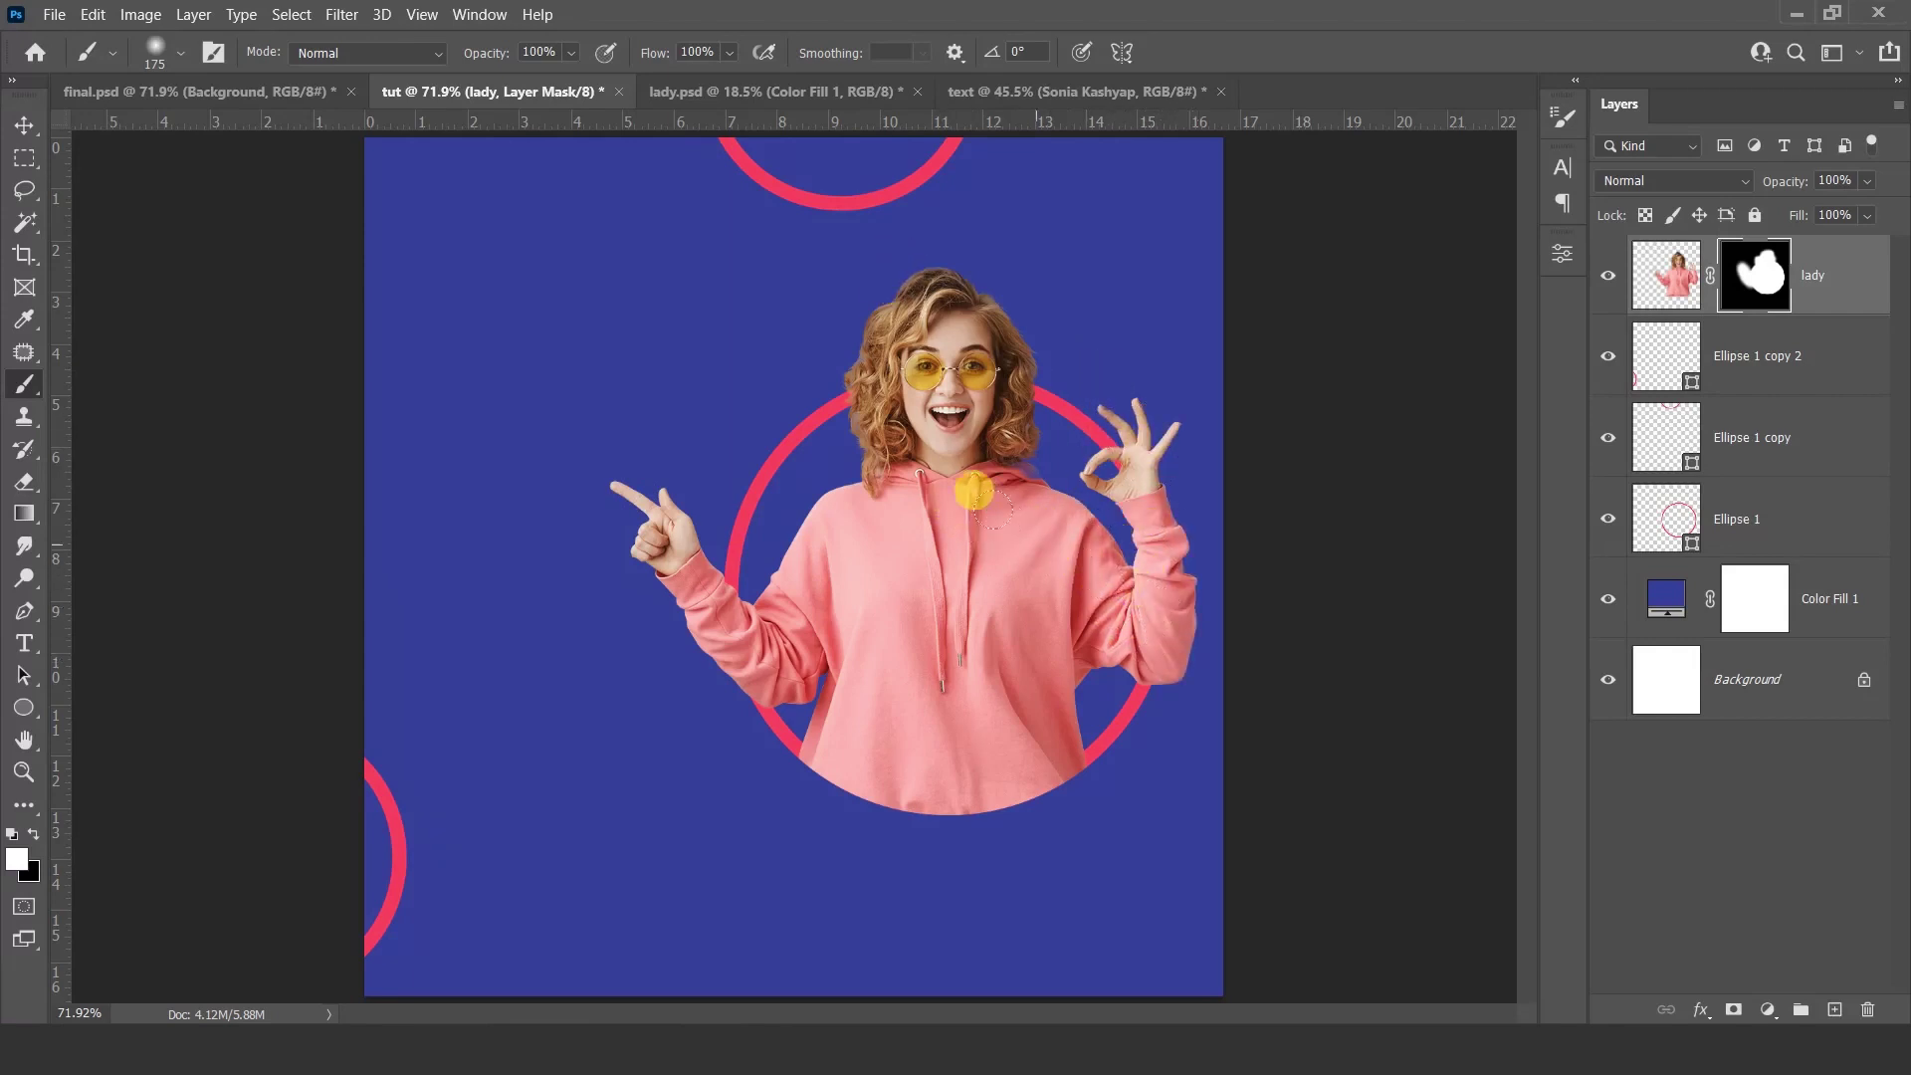
key(v)
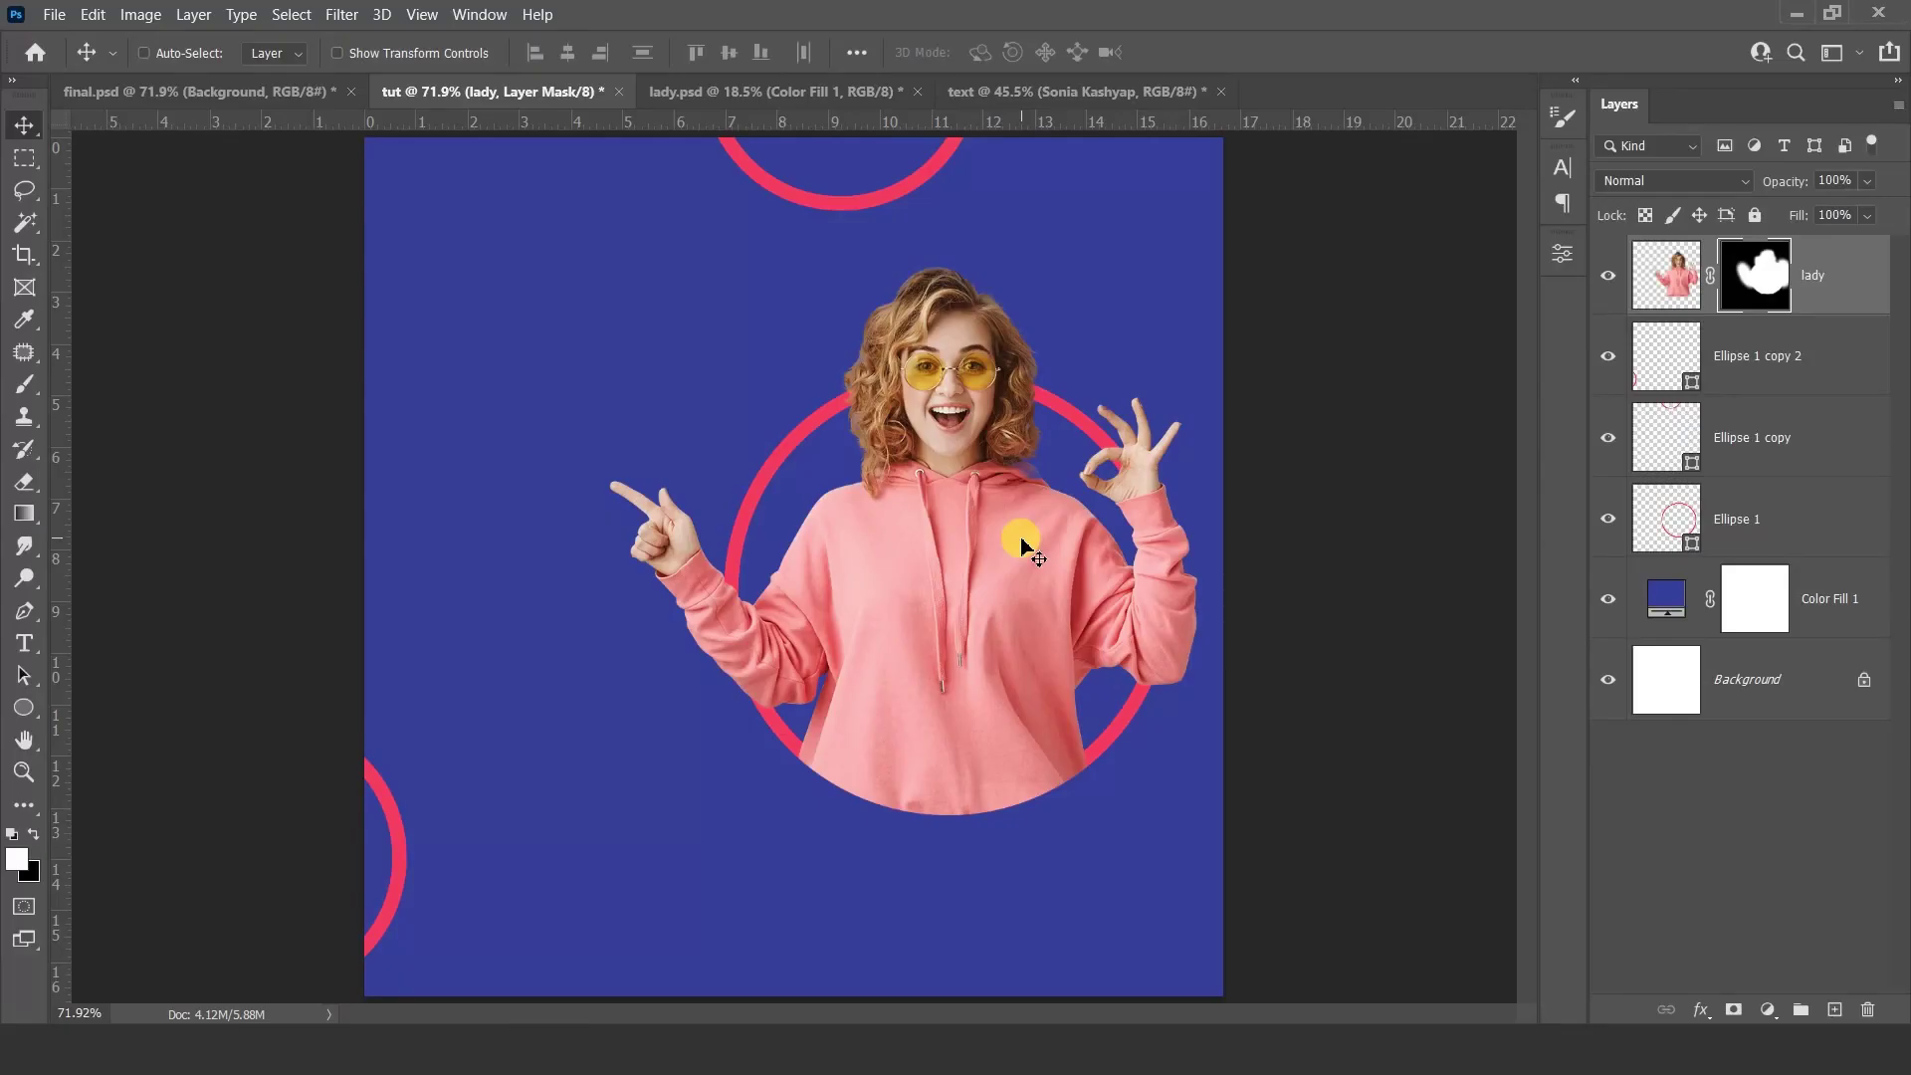
Step: Duplicate Ellipse 1 above lady and mask its upper arc so it passes behind her head
click(1782, 533)
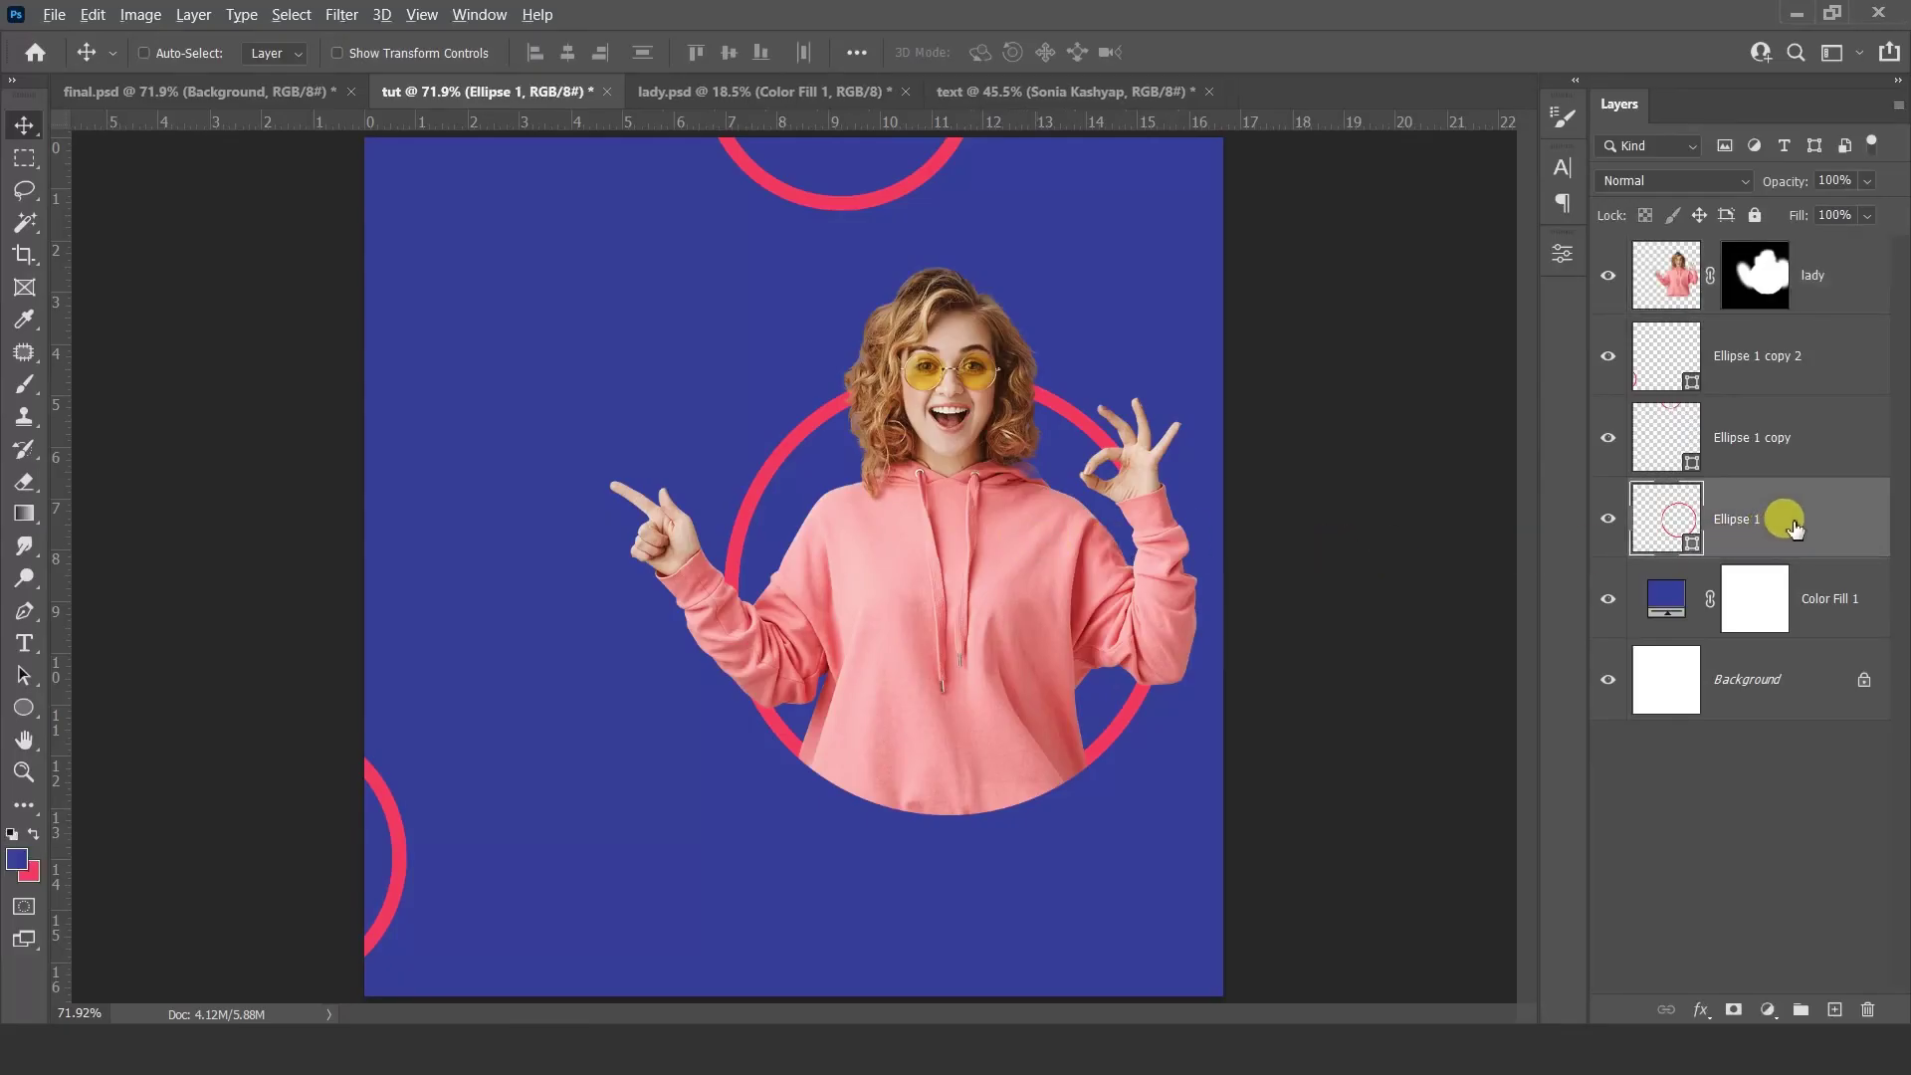
key(ctrl+j)
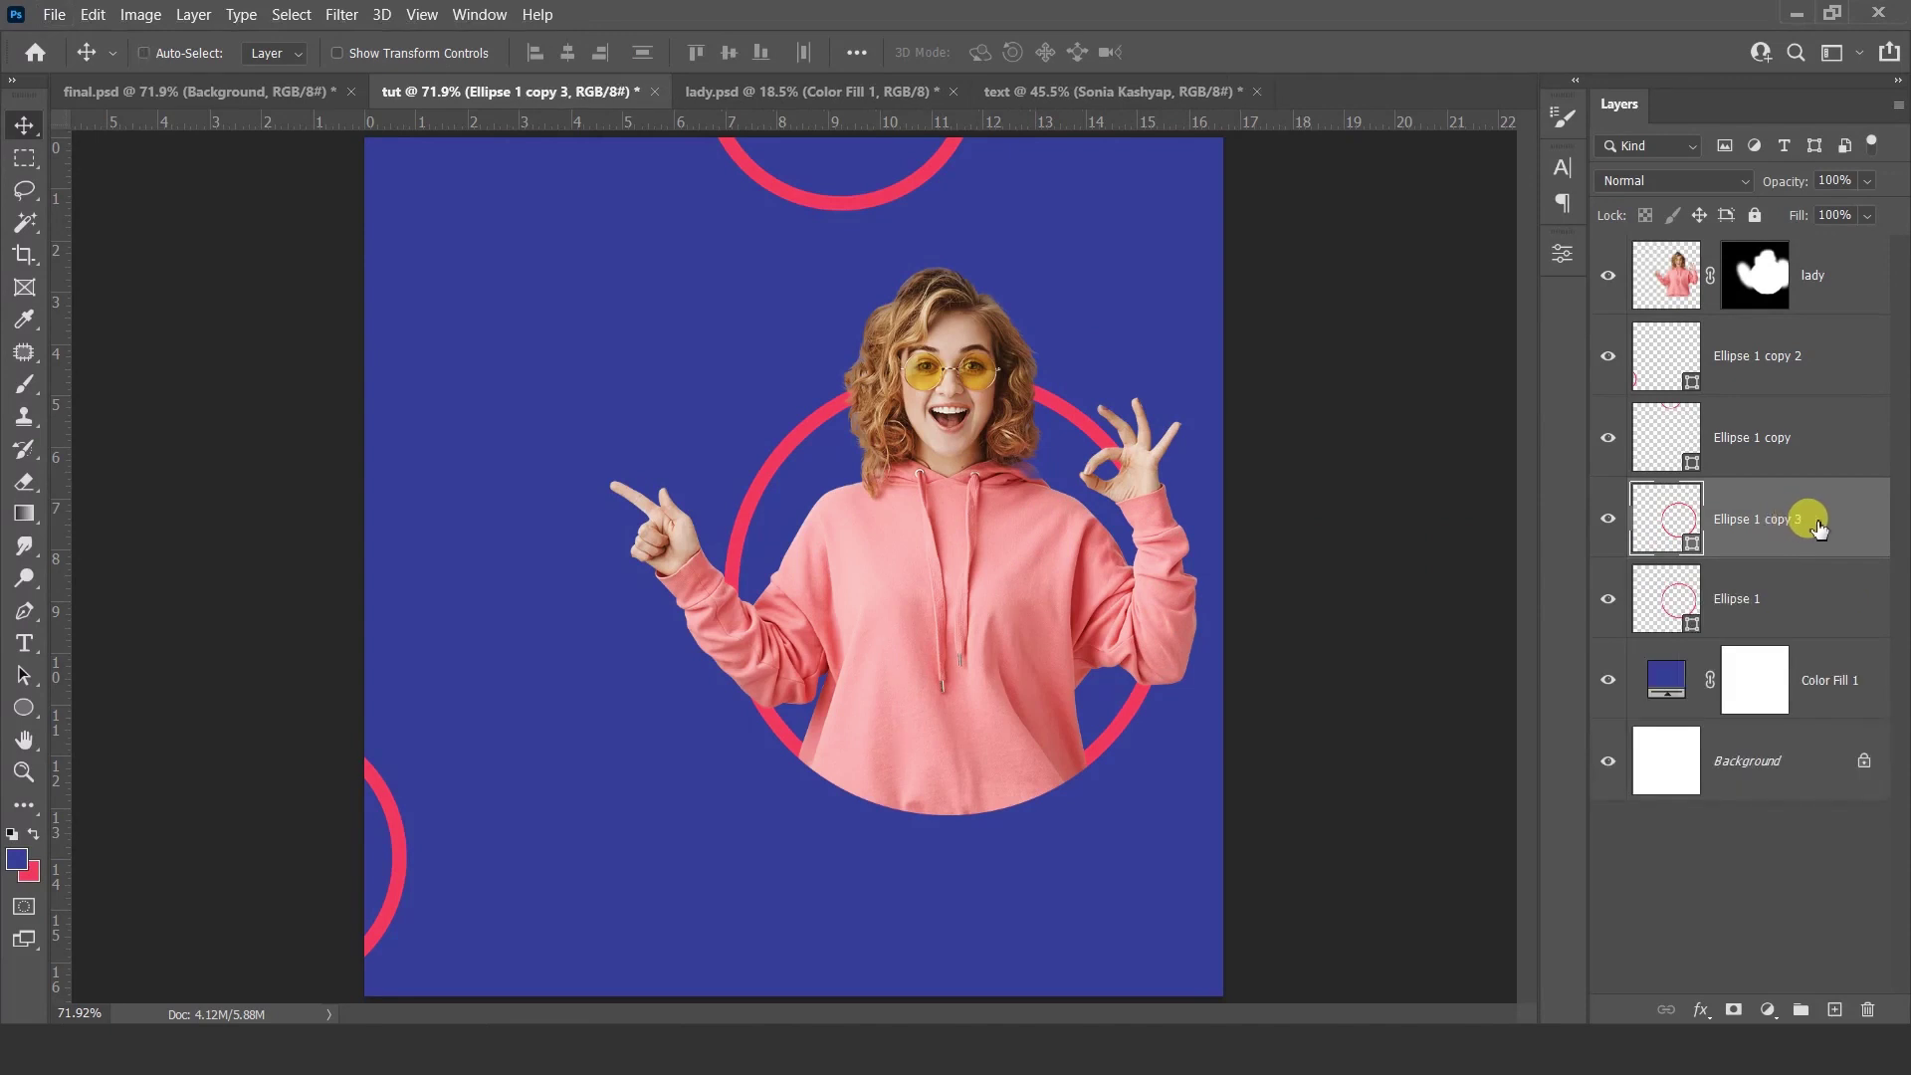
drag(1817, 513, 1820, 263)
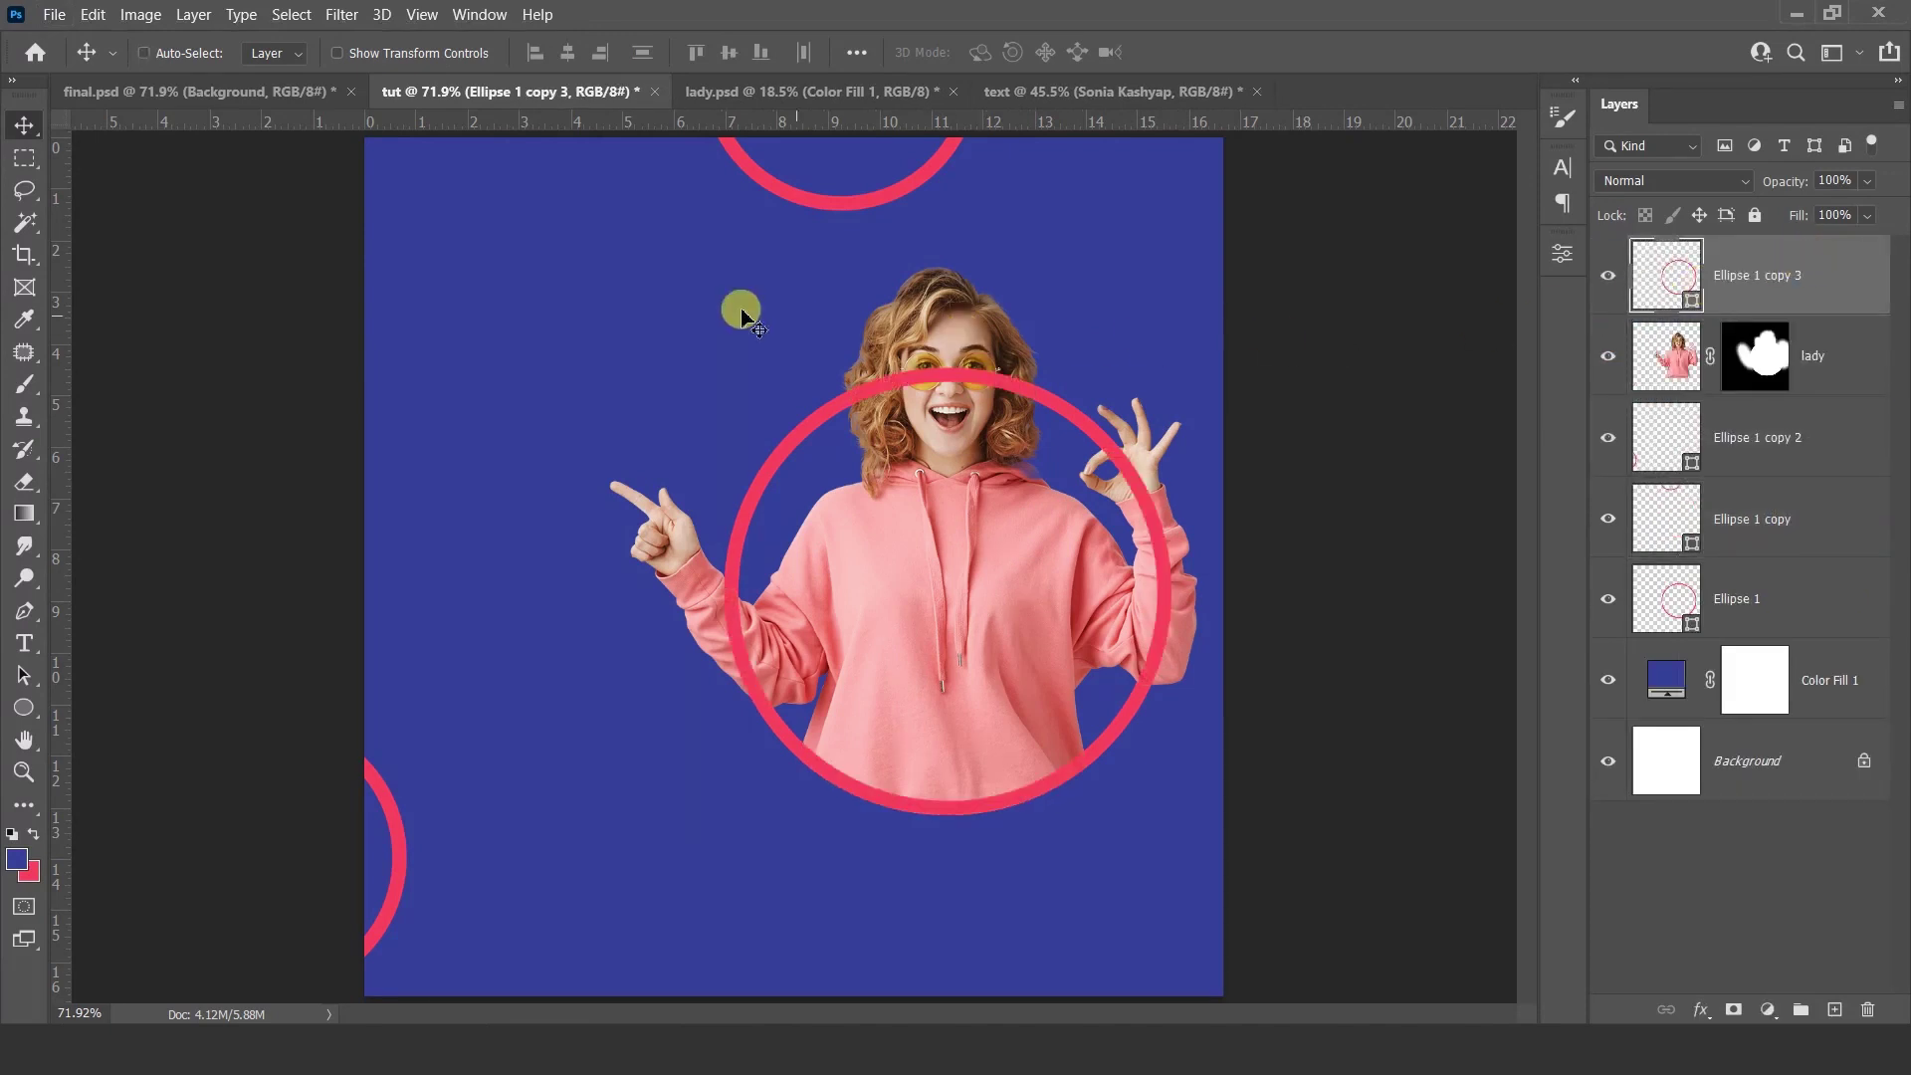
click(26, 159)
drag(500, 279, 1403, 719)
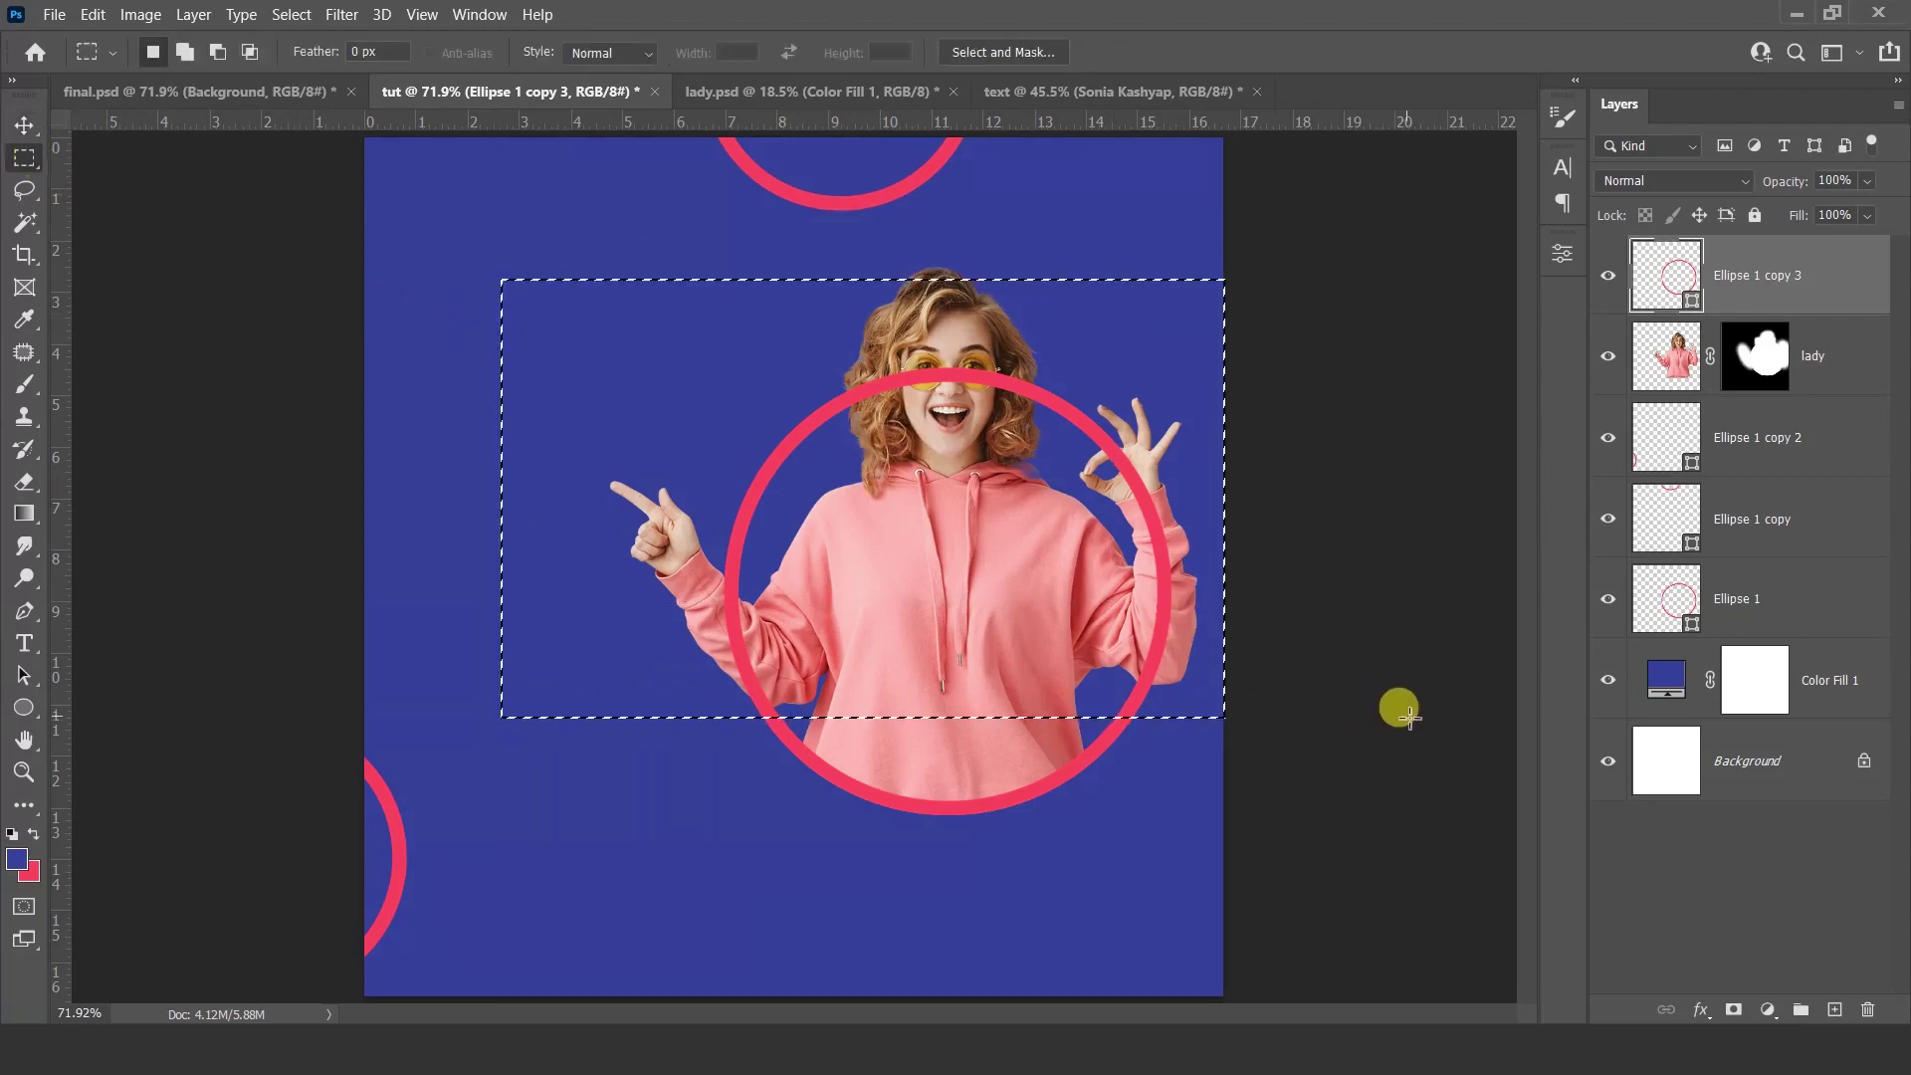
click(1732, 1009)
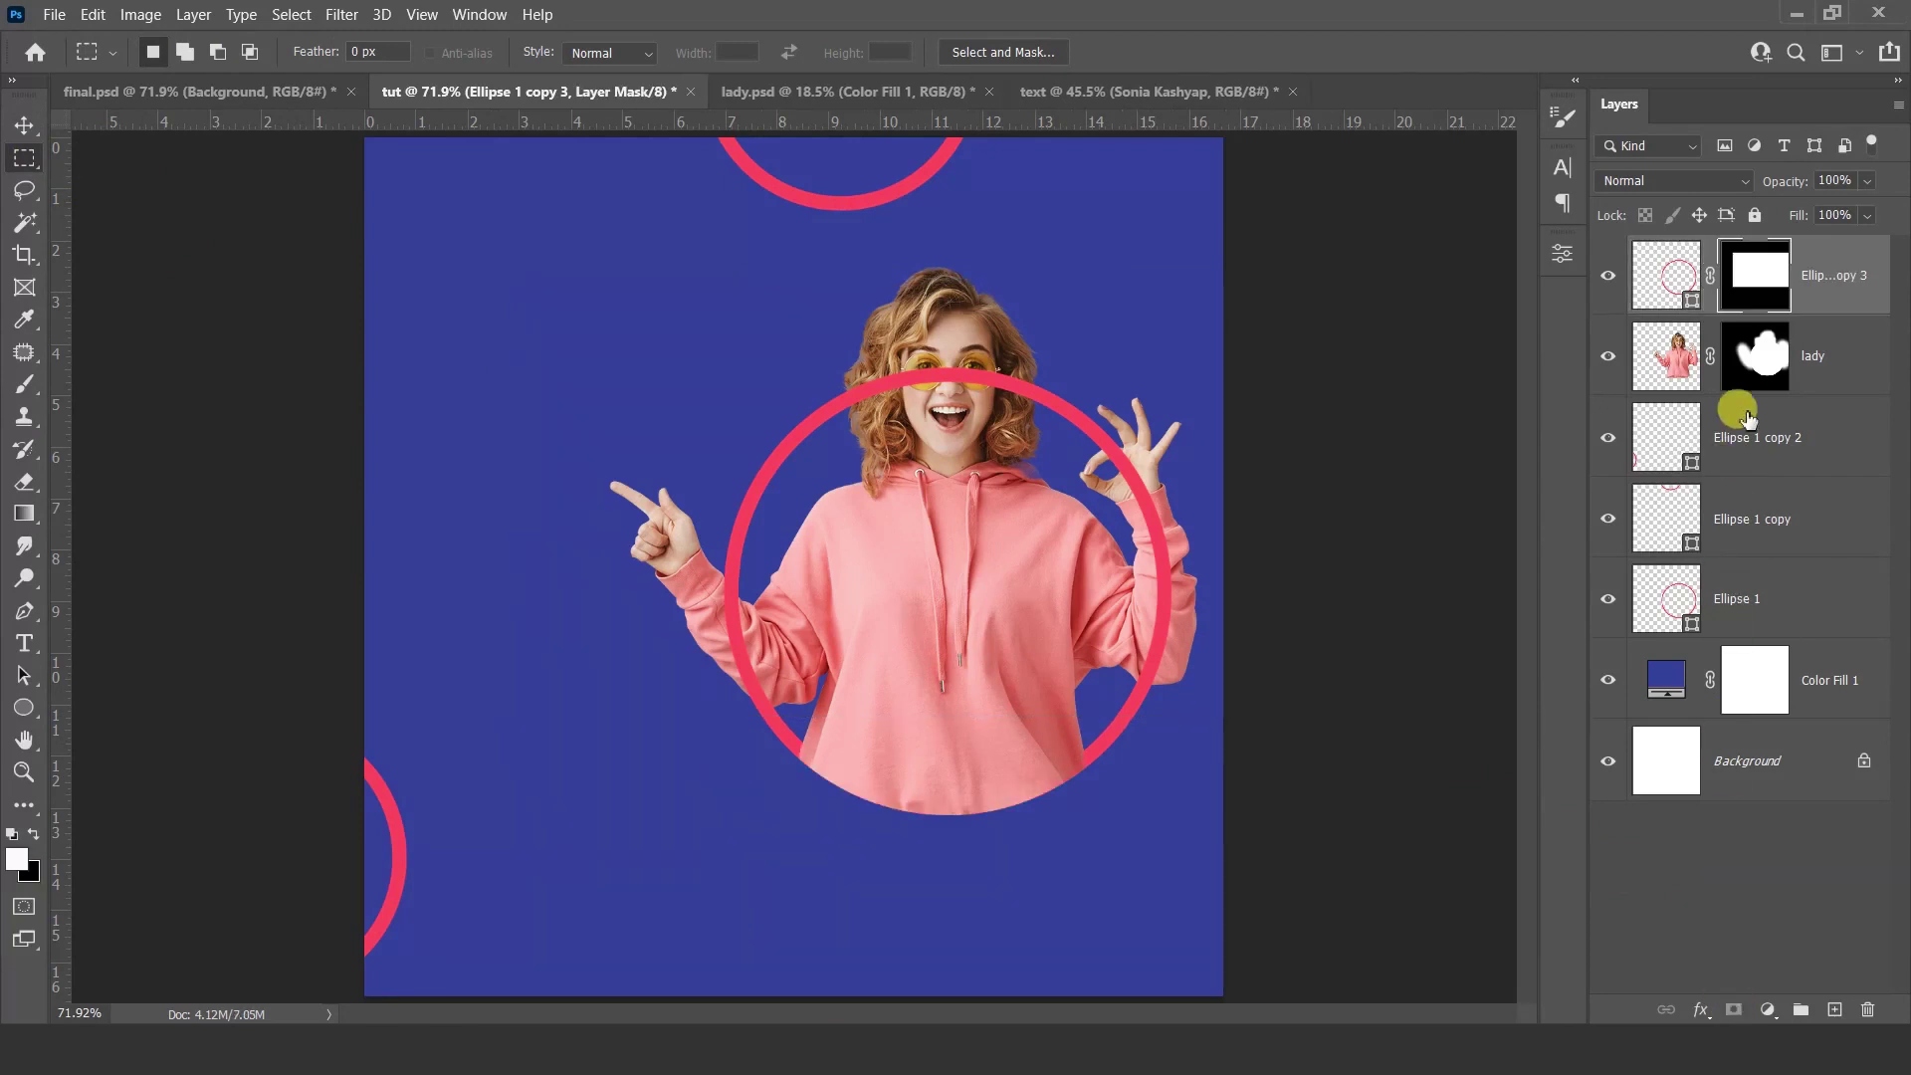
key(ctrl+i)
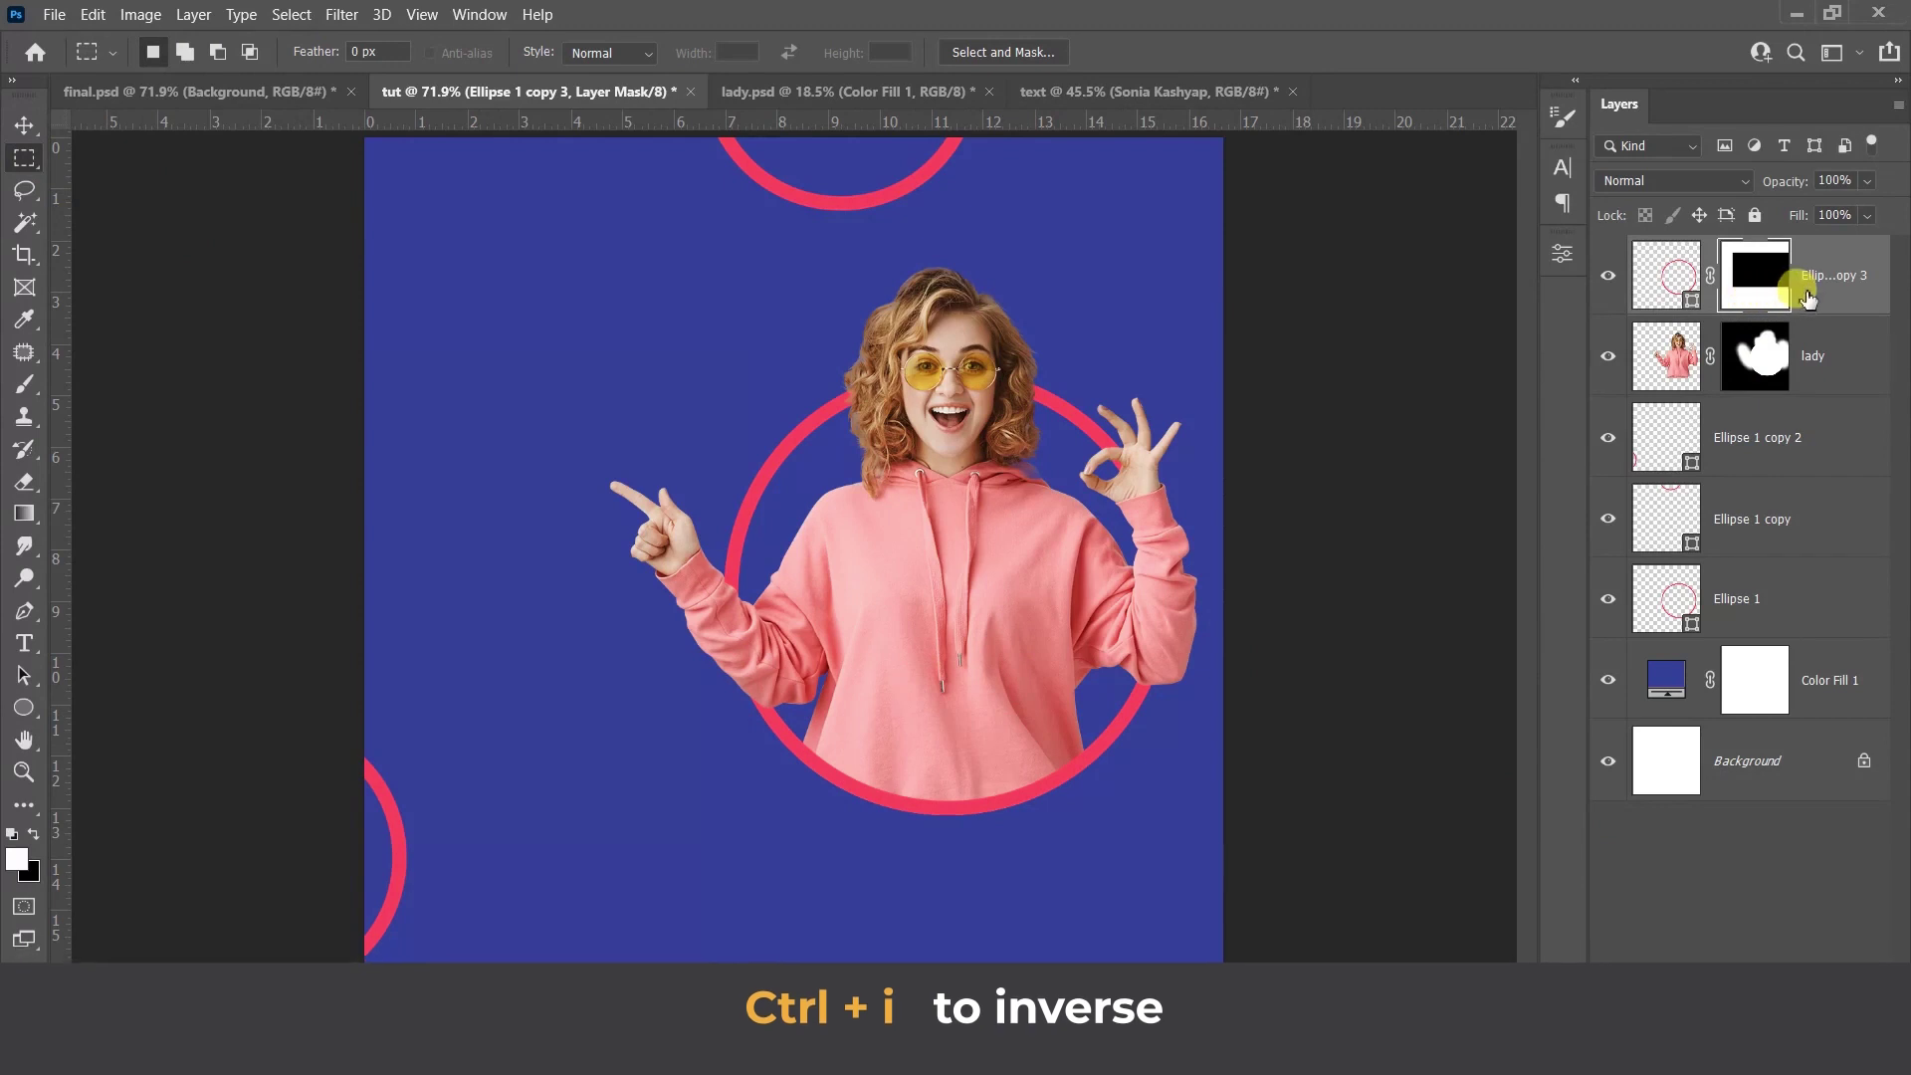
click(1804, 284)
key(v)
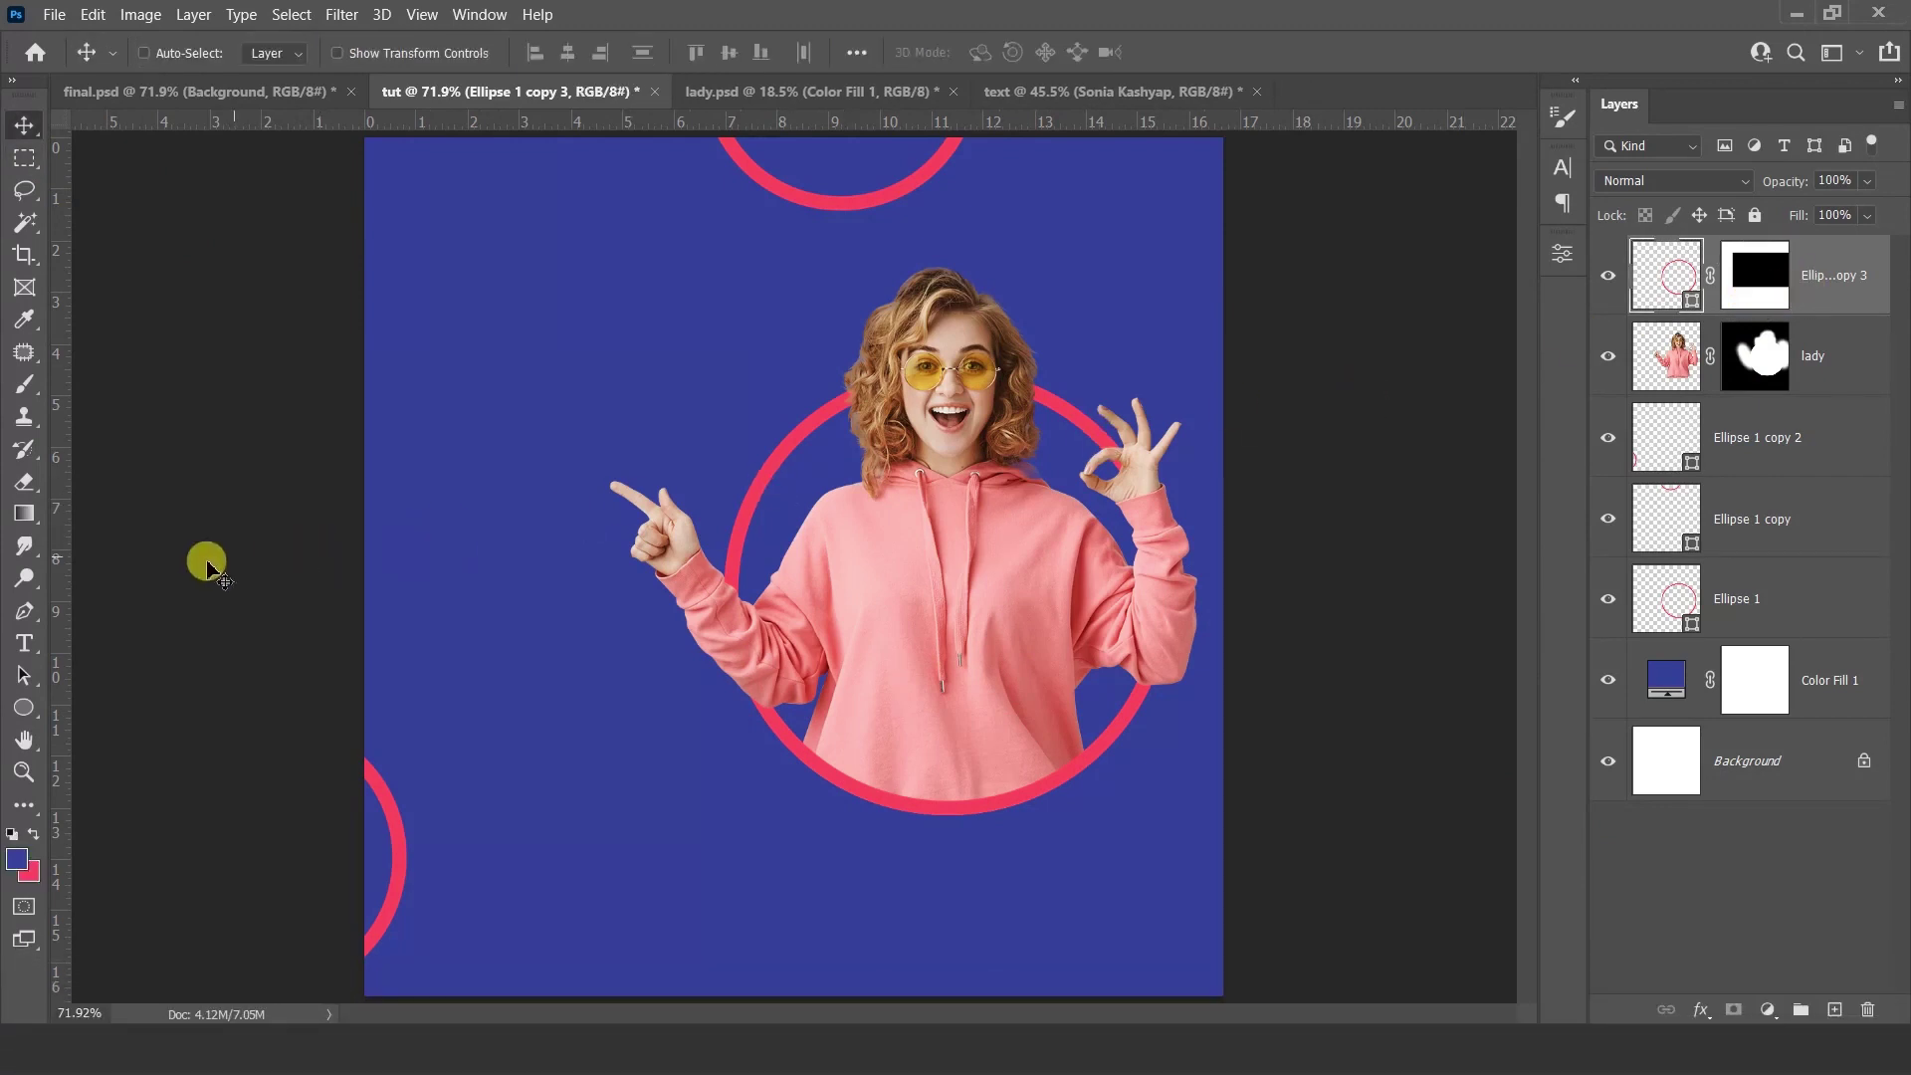
click(25, 642)
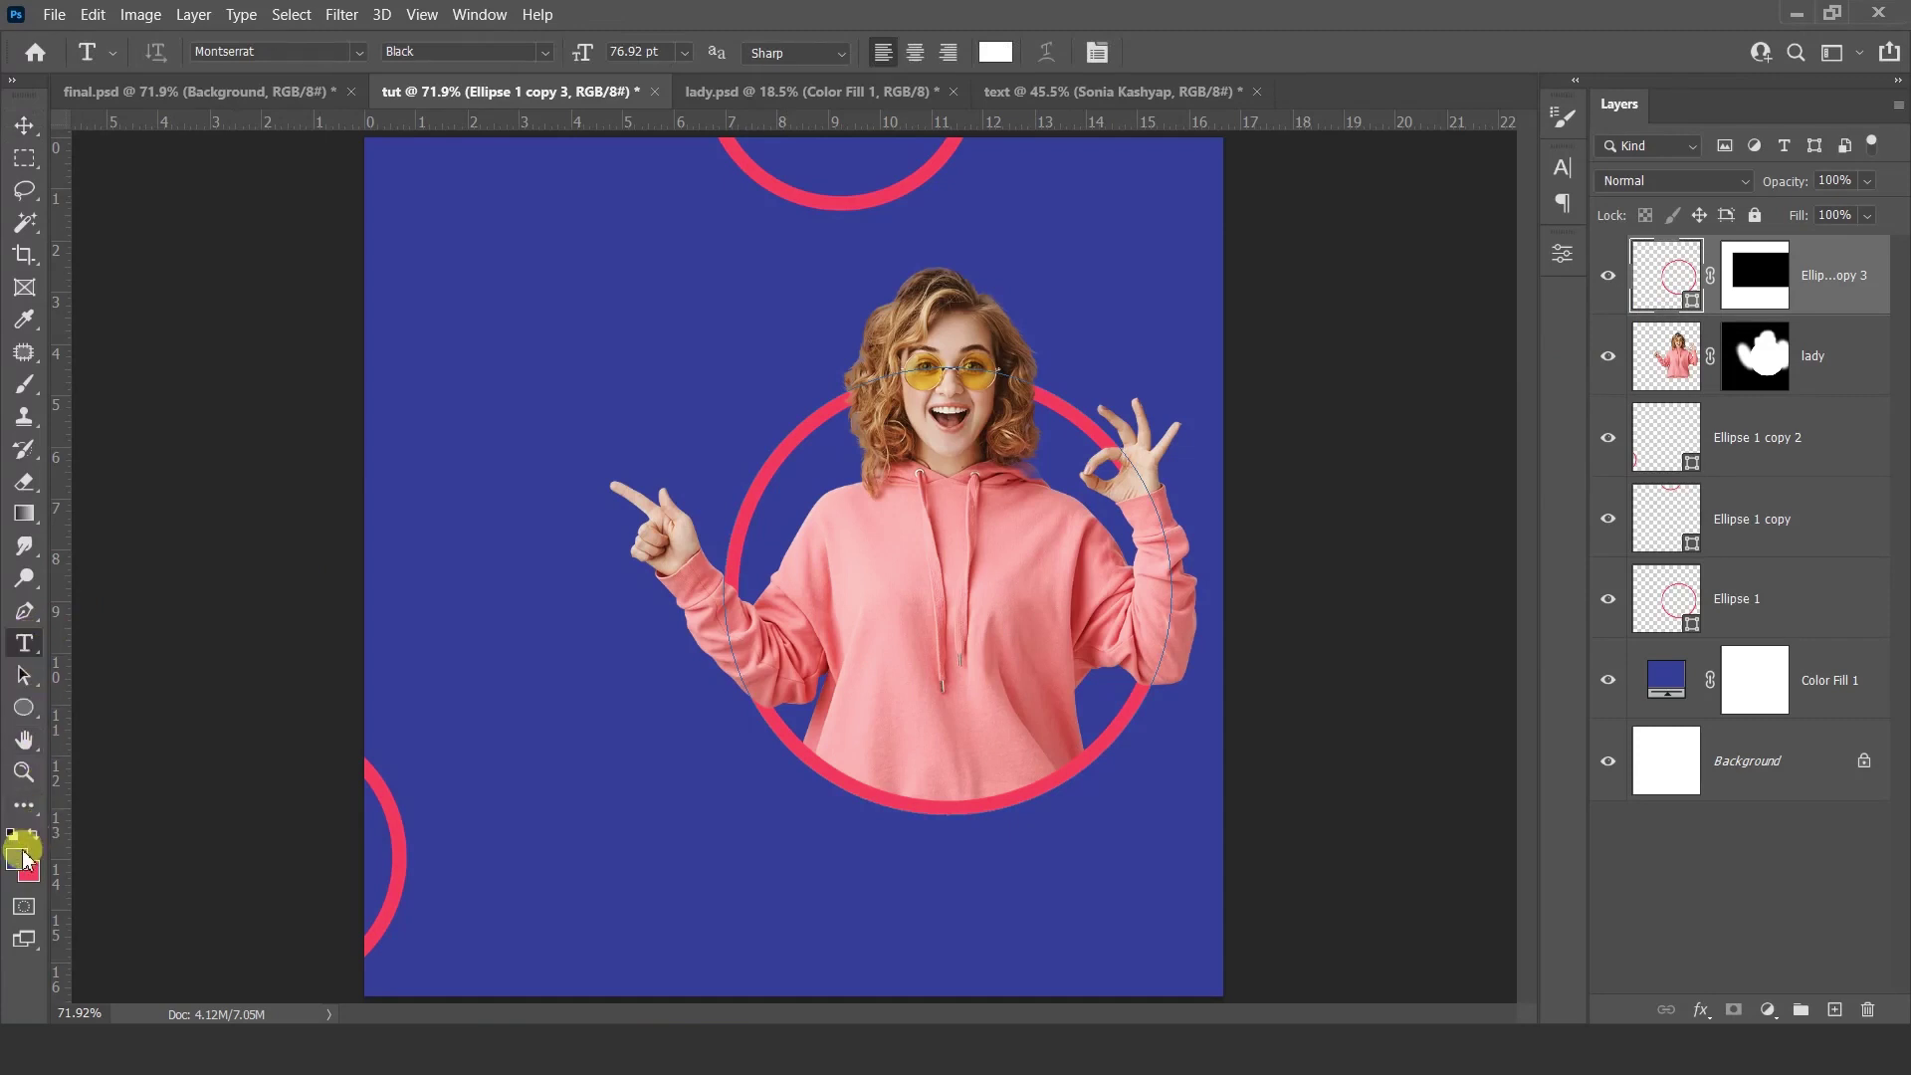
Step: Set the foreground to white and type 'urfu' as headline text at the poster's top-left
click(16, 858)
drag(901, 597, 837, 372)
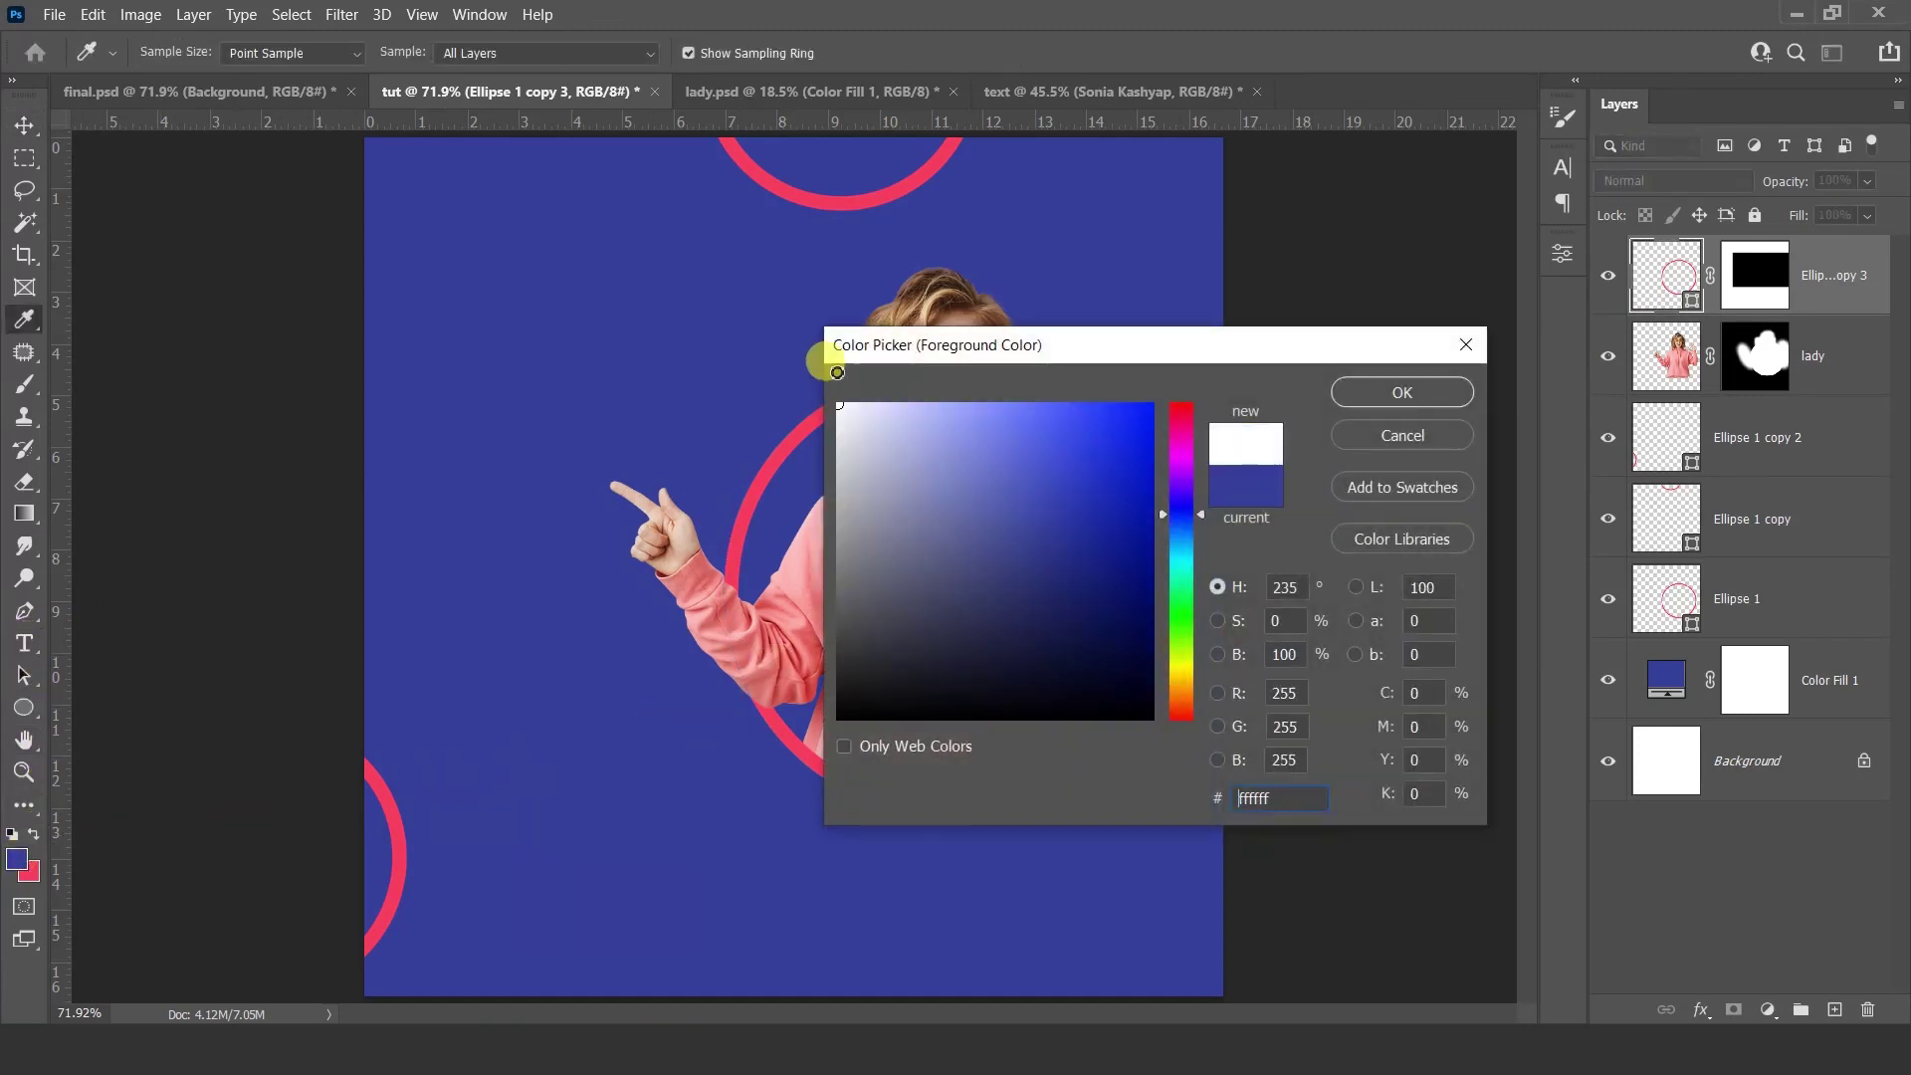
click(1400, 395)
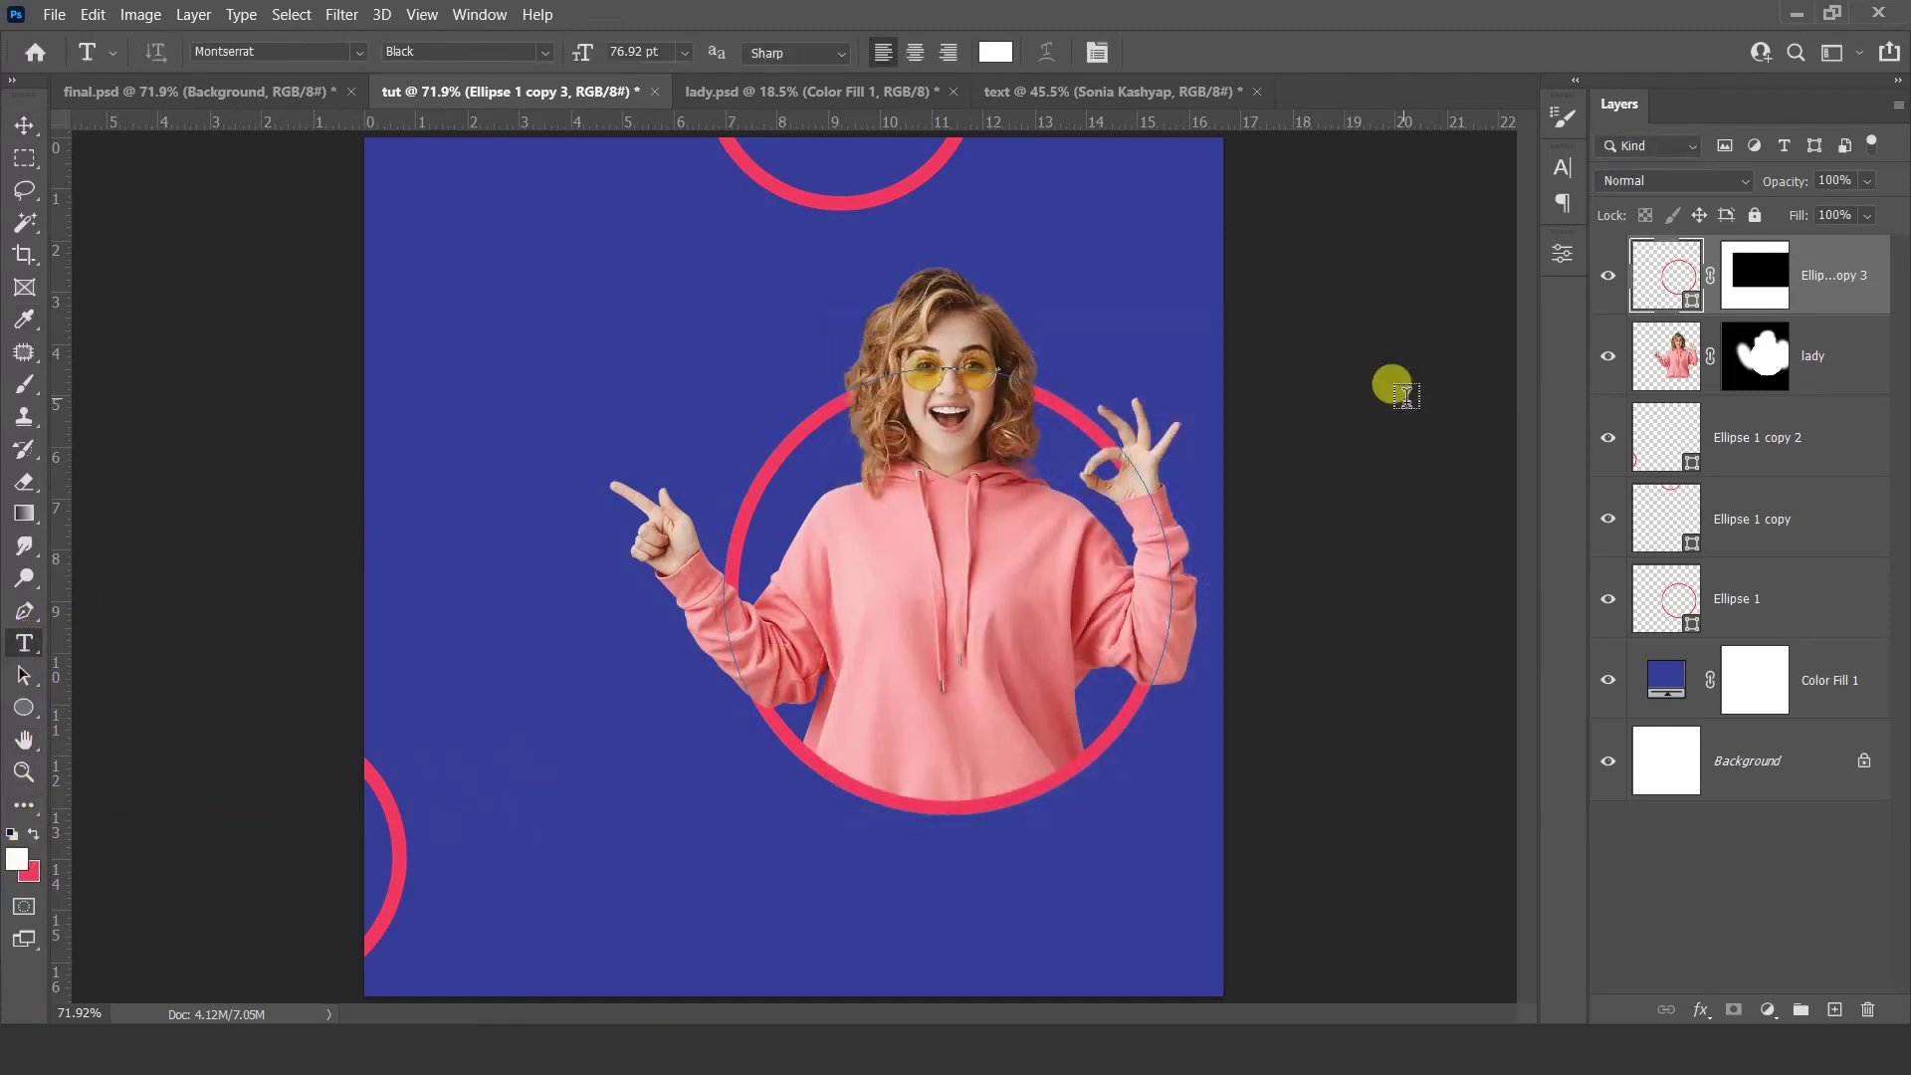
click(502, 289)
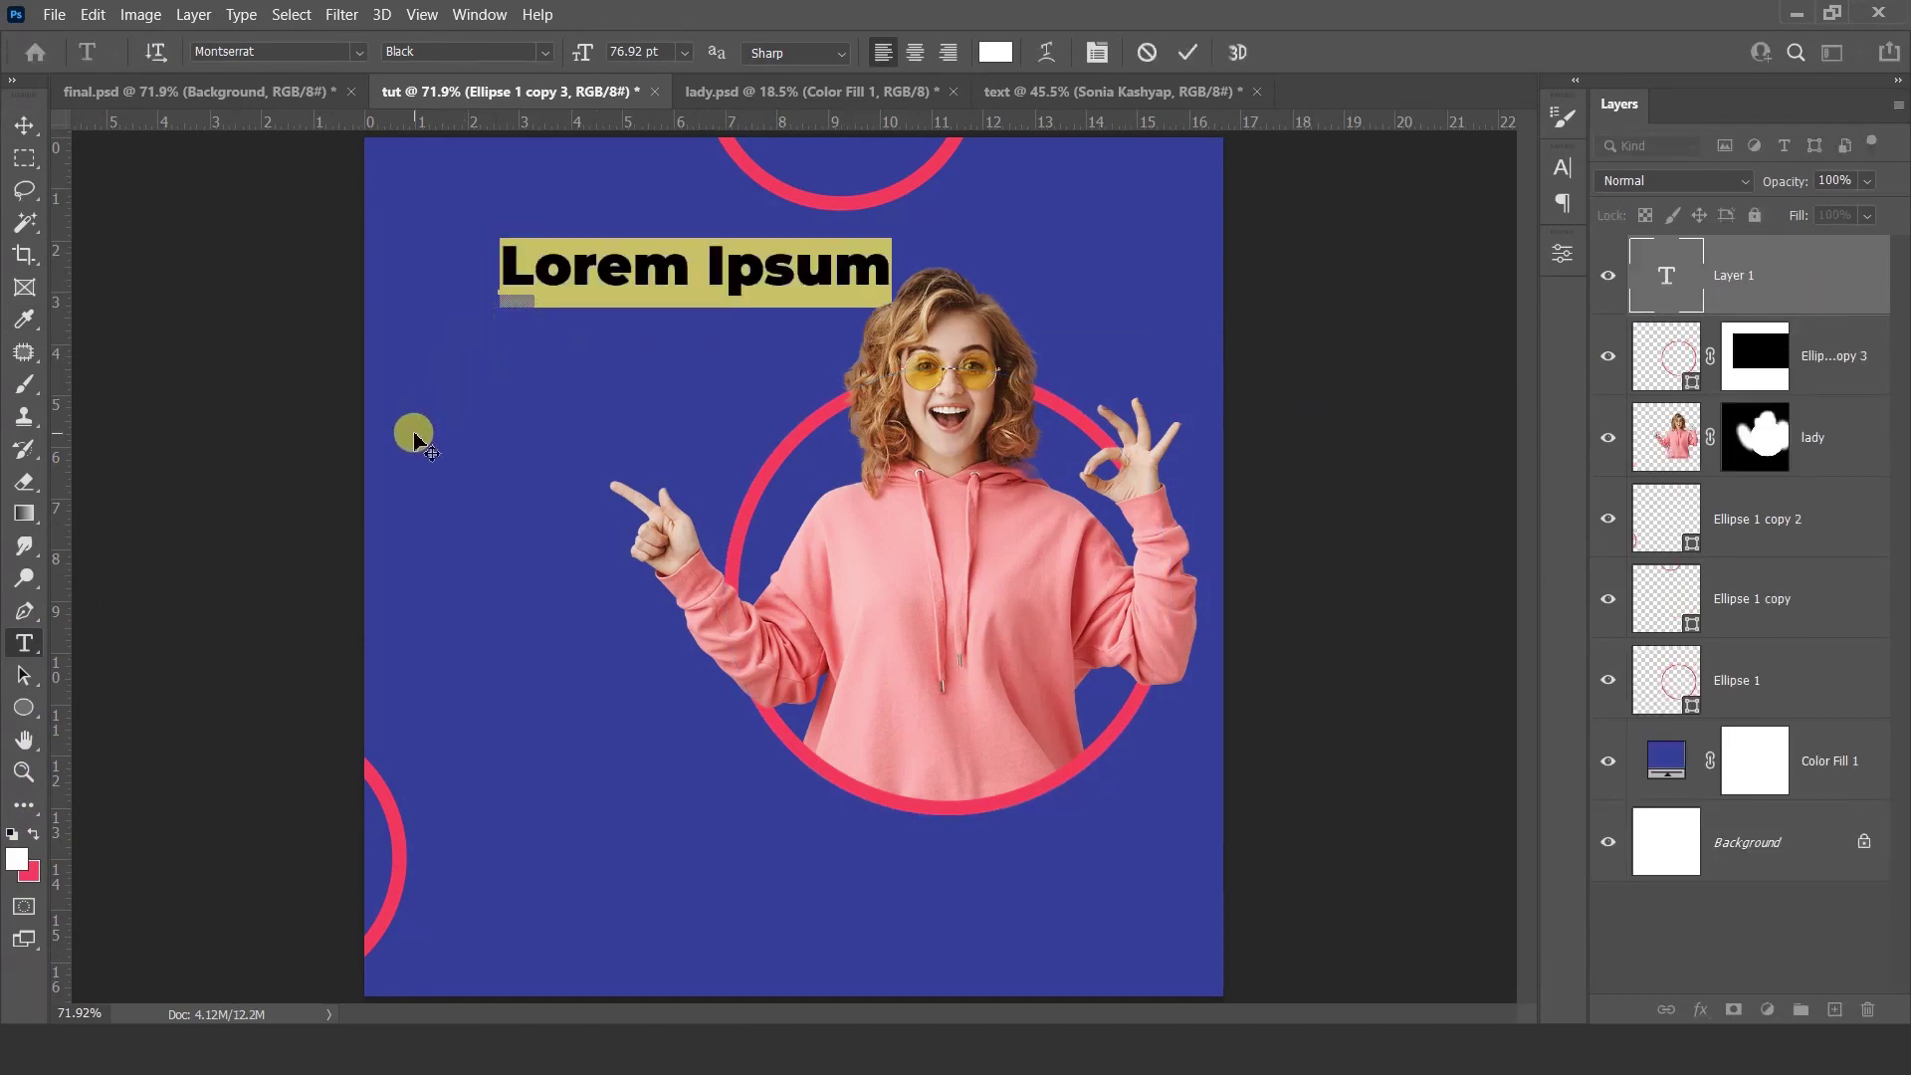
text(ur)
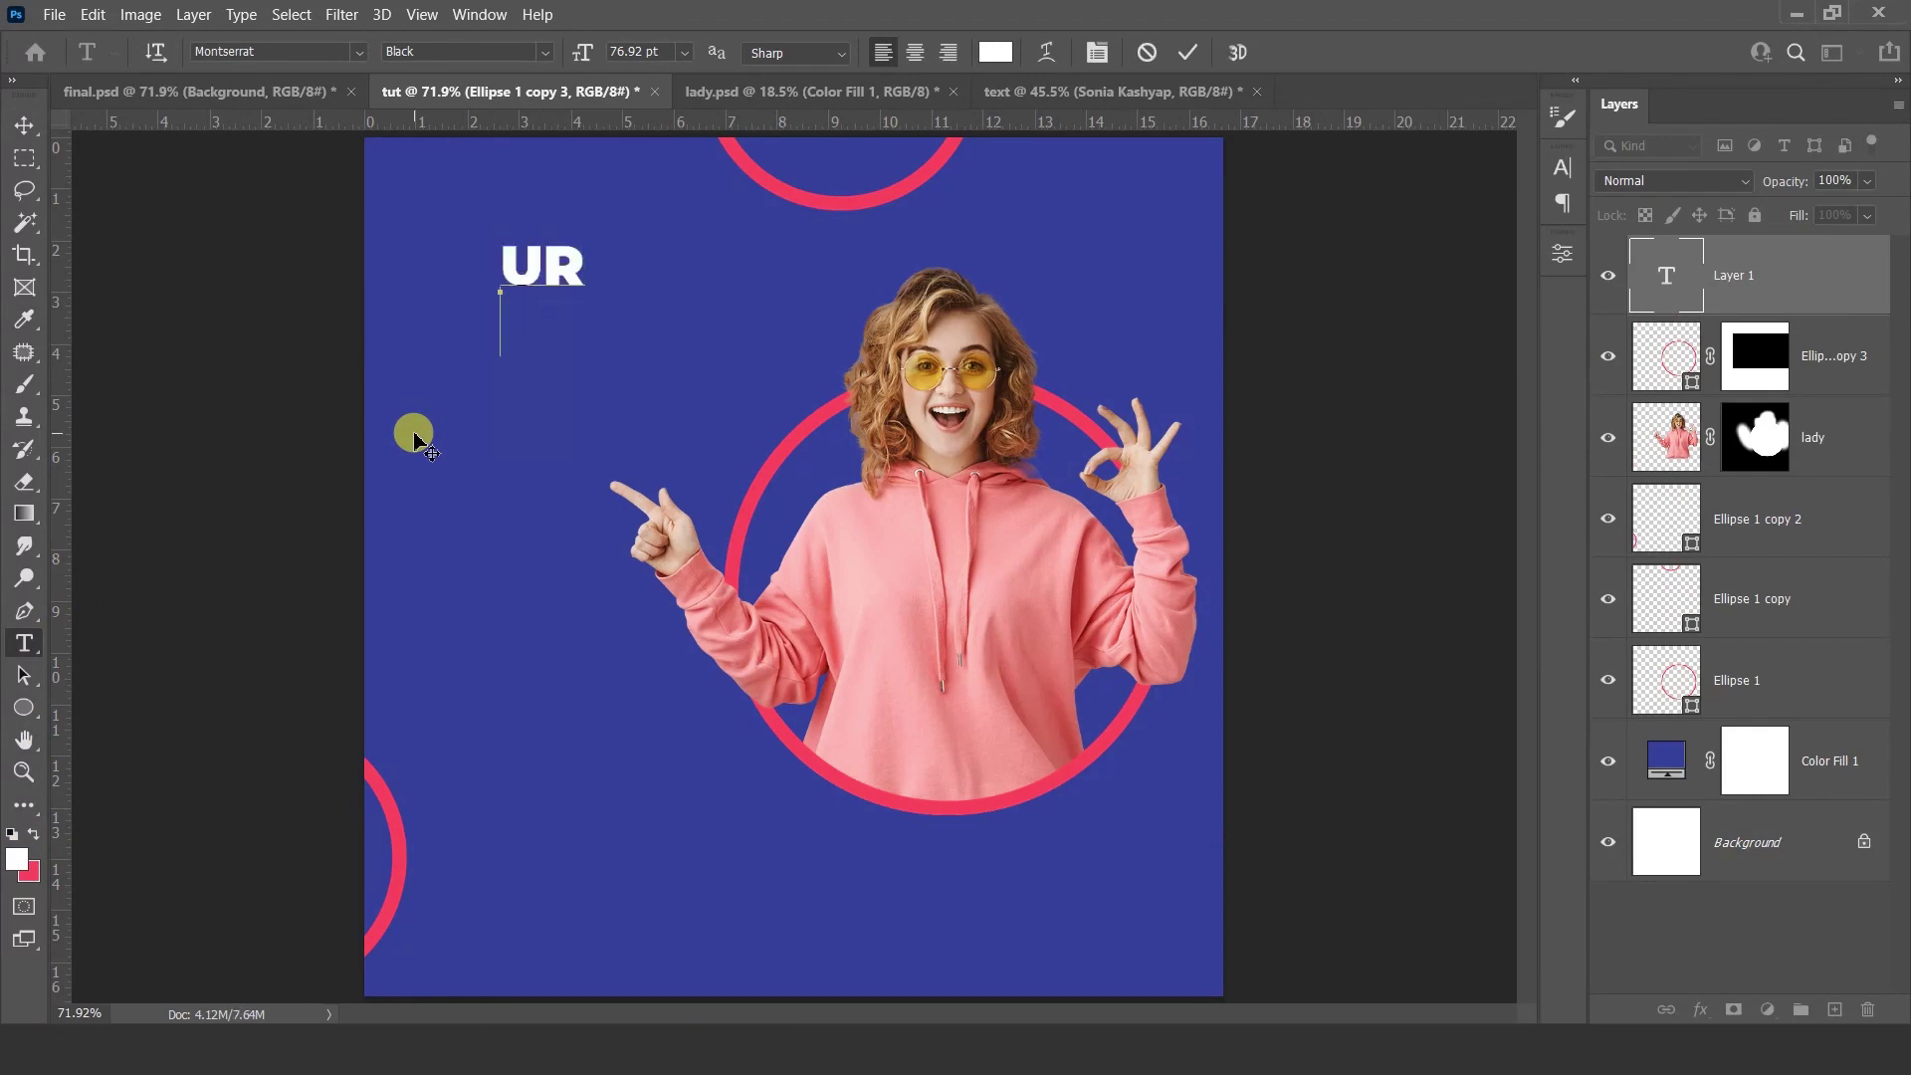
text(fu)
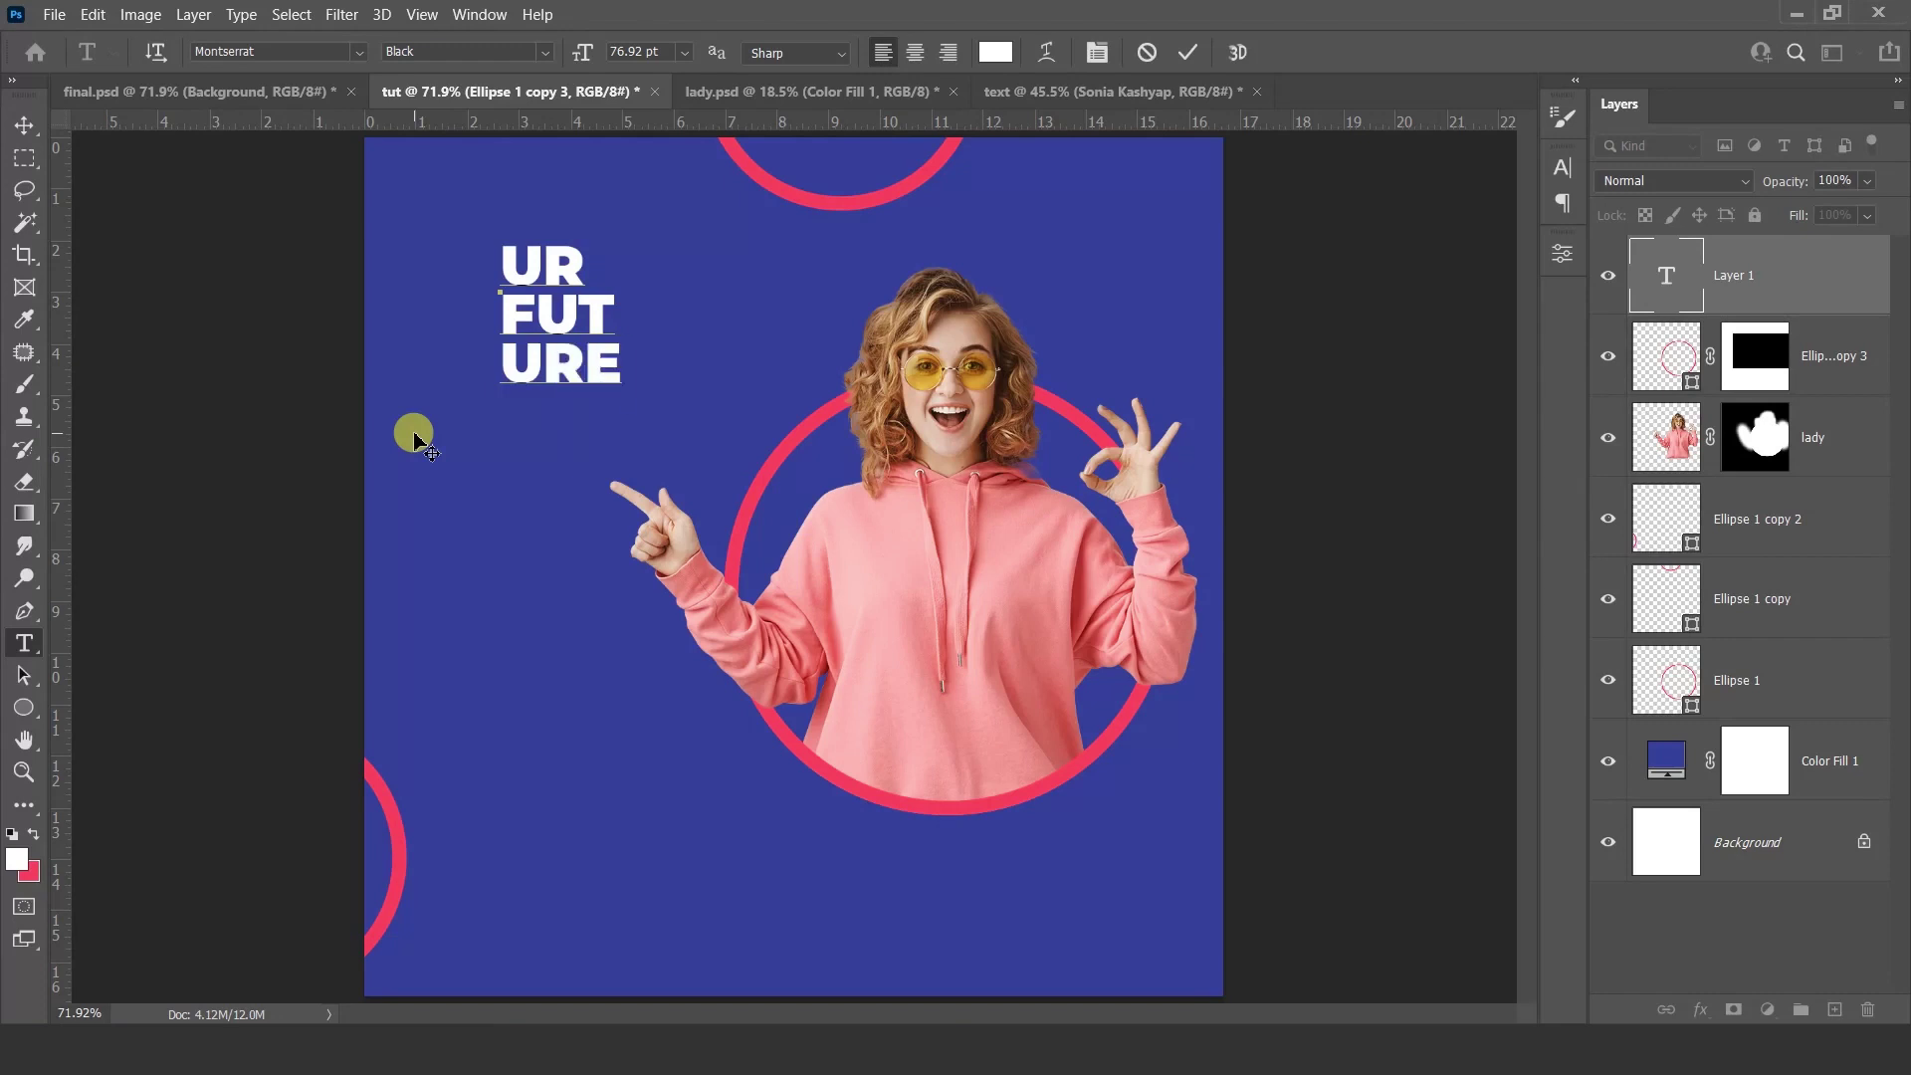
Step: Enlarge the headline text to 163 pt
click(1806, 300)
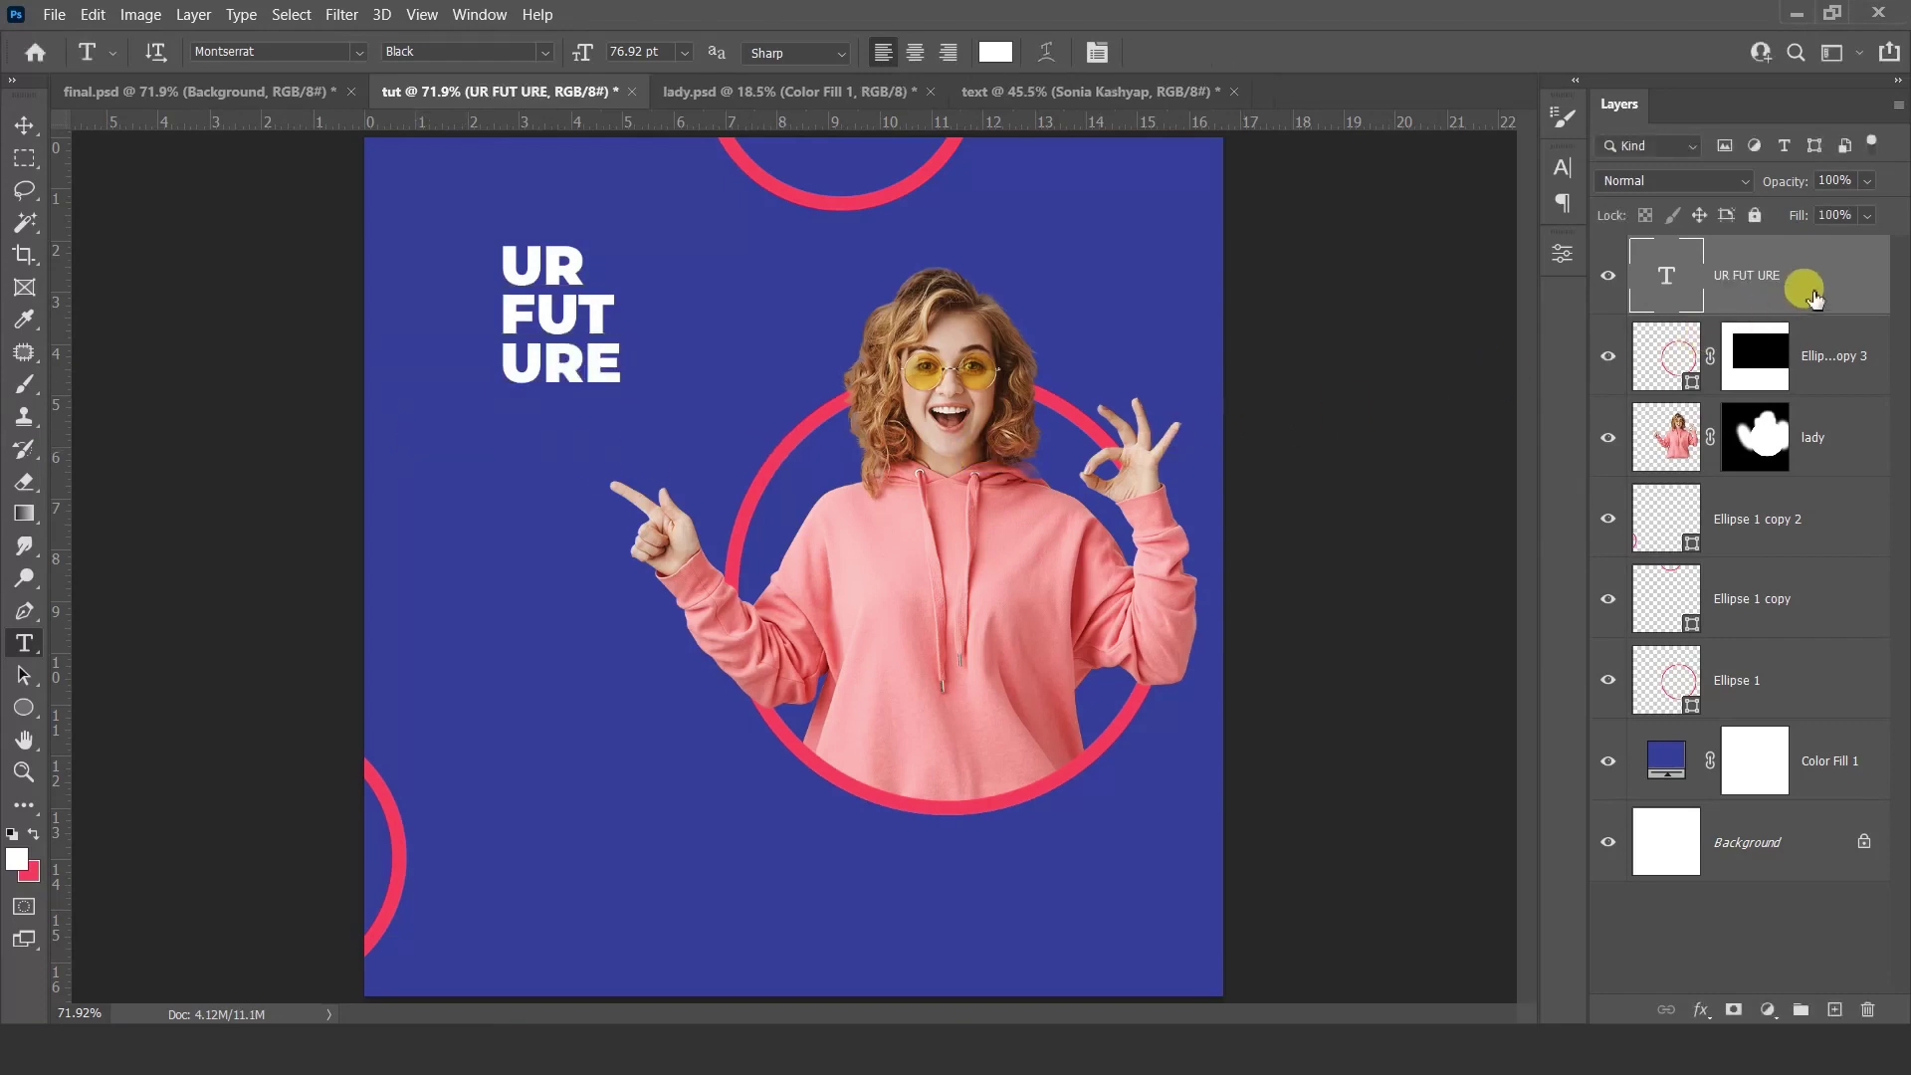
click(1565, 253)
click(1566, 254)
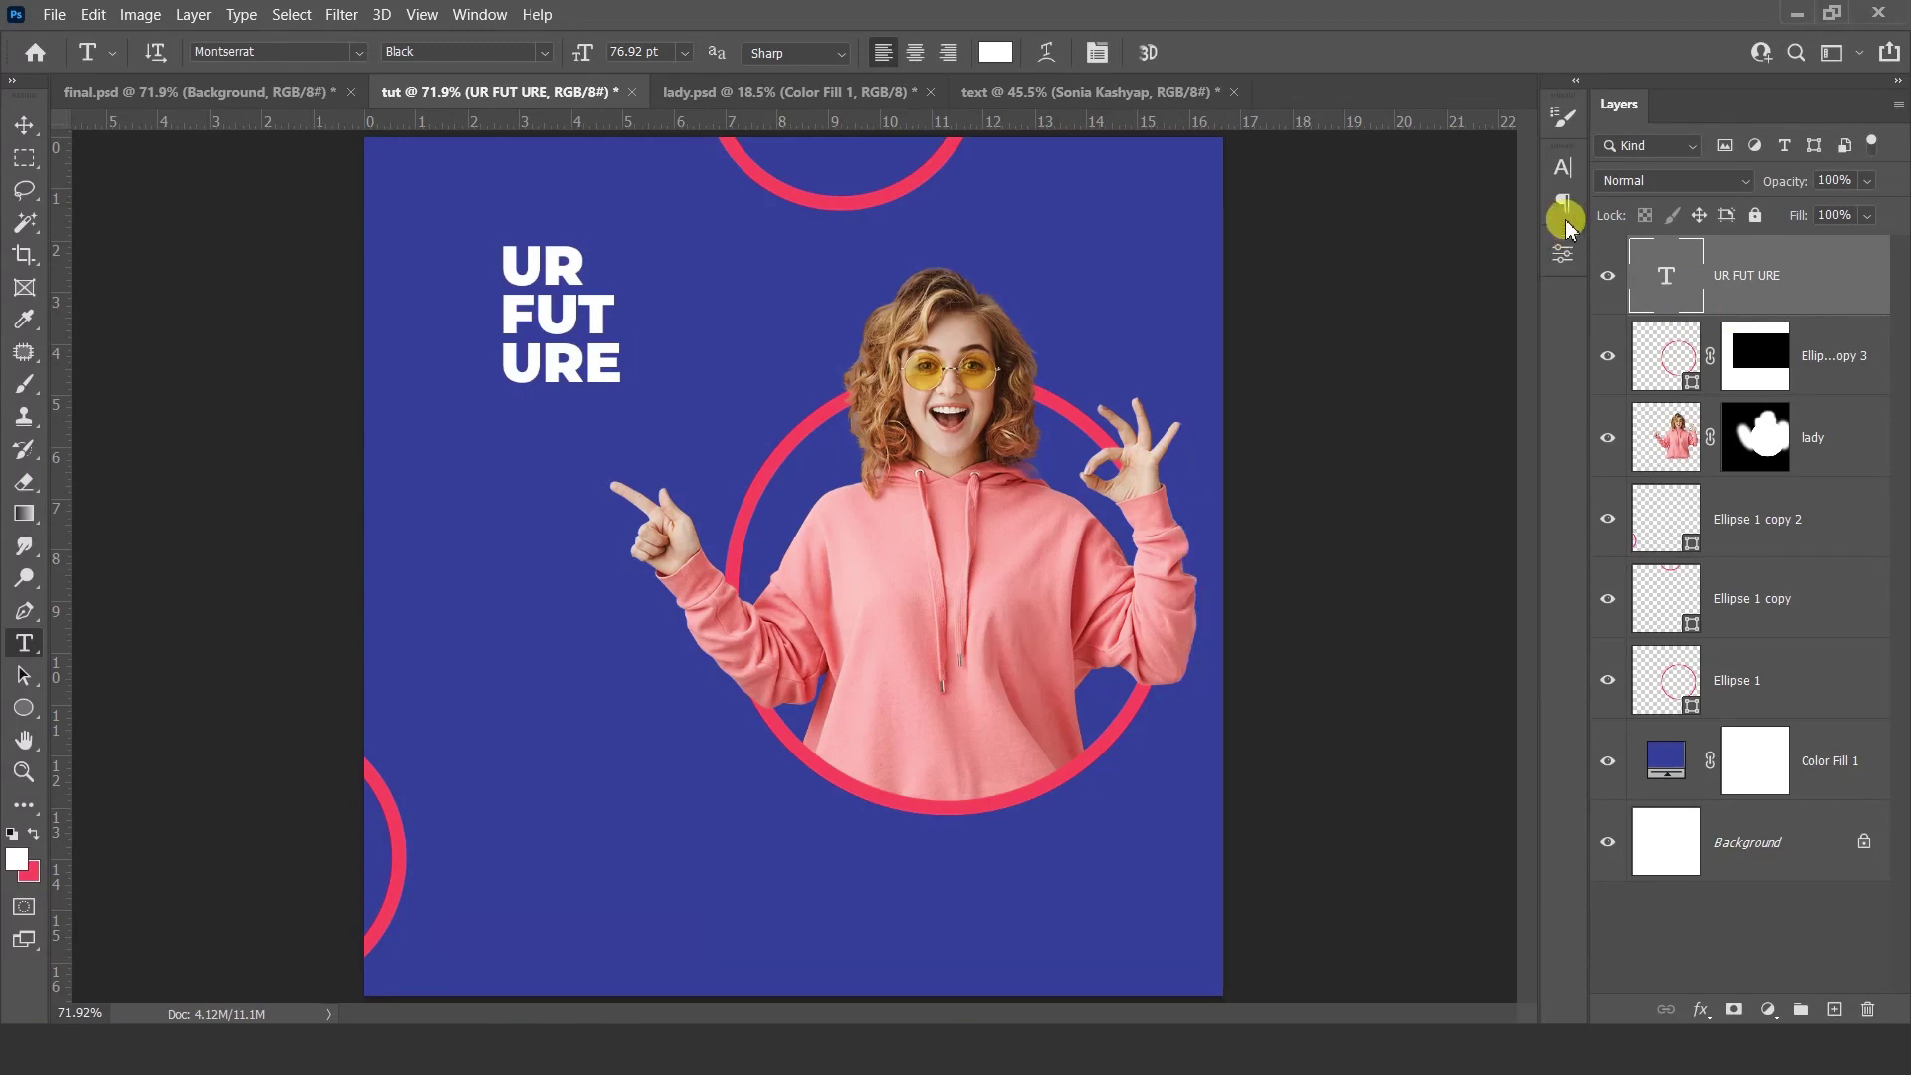
click(1560, 170)
click(1284, 232)
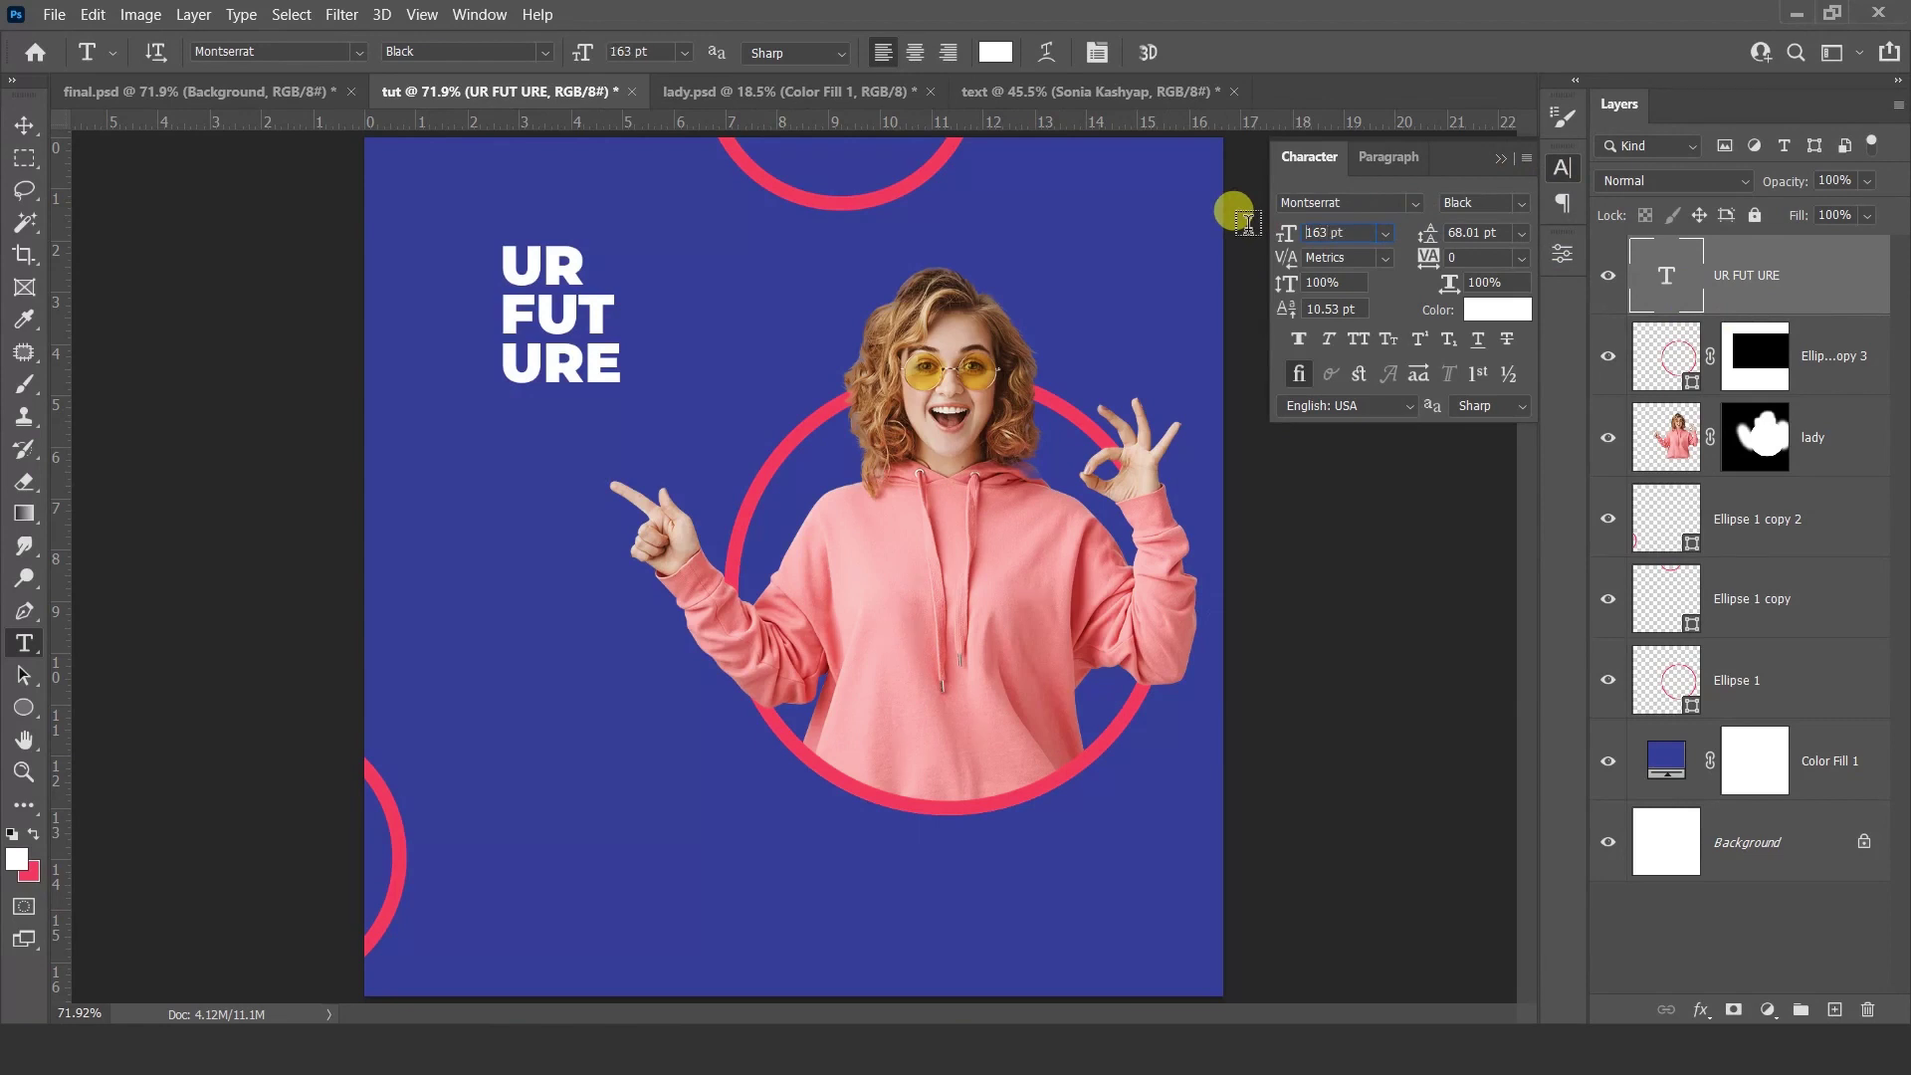
key(Return)
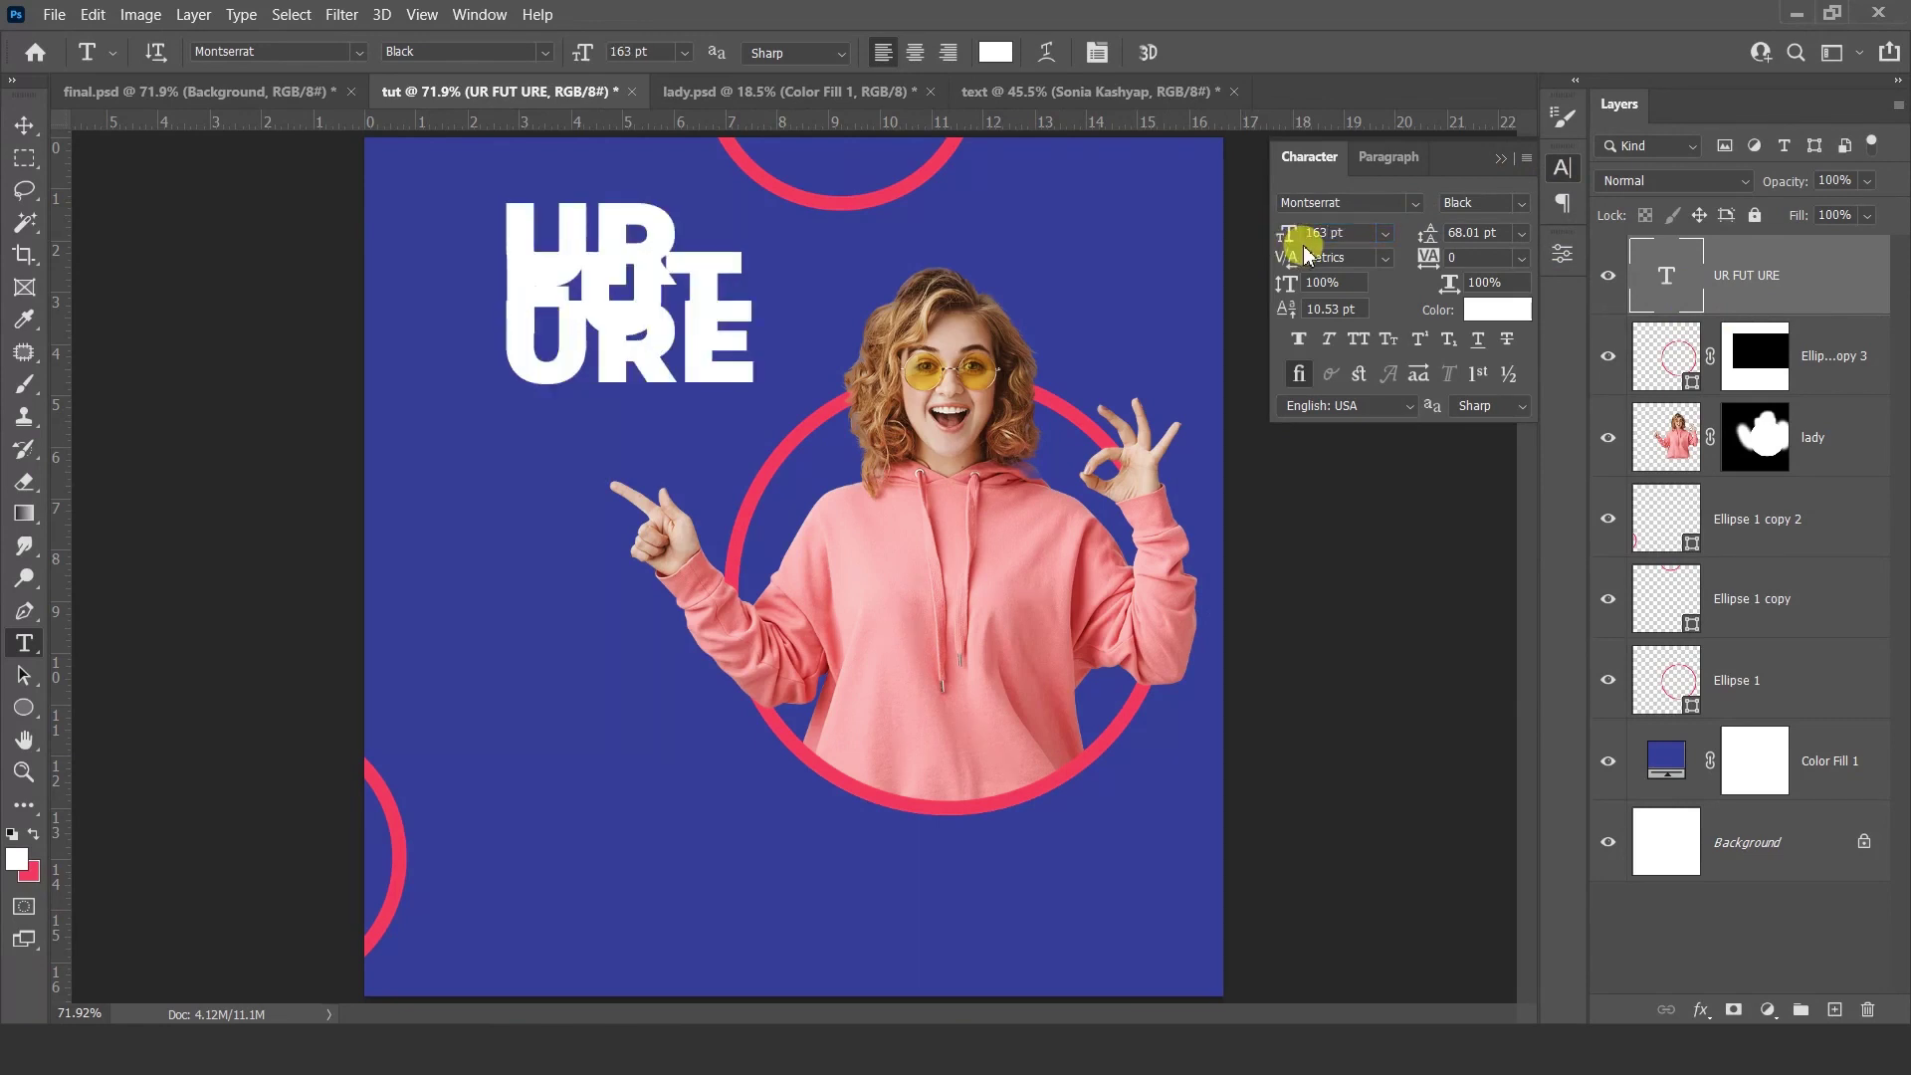
Step: Increase the headline's leading so the three lines no longer overlap
click(1499, 159)
click(597, 253)
key(ctrl+a)
click(517, 517)
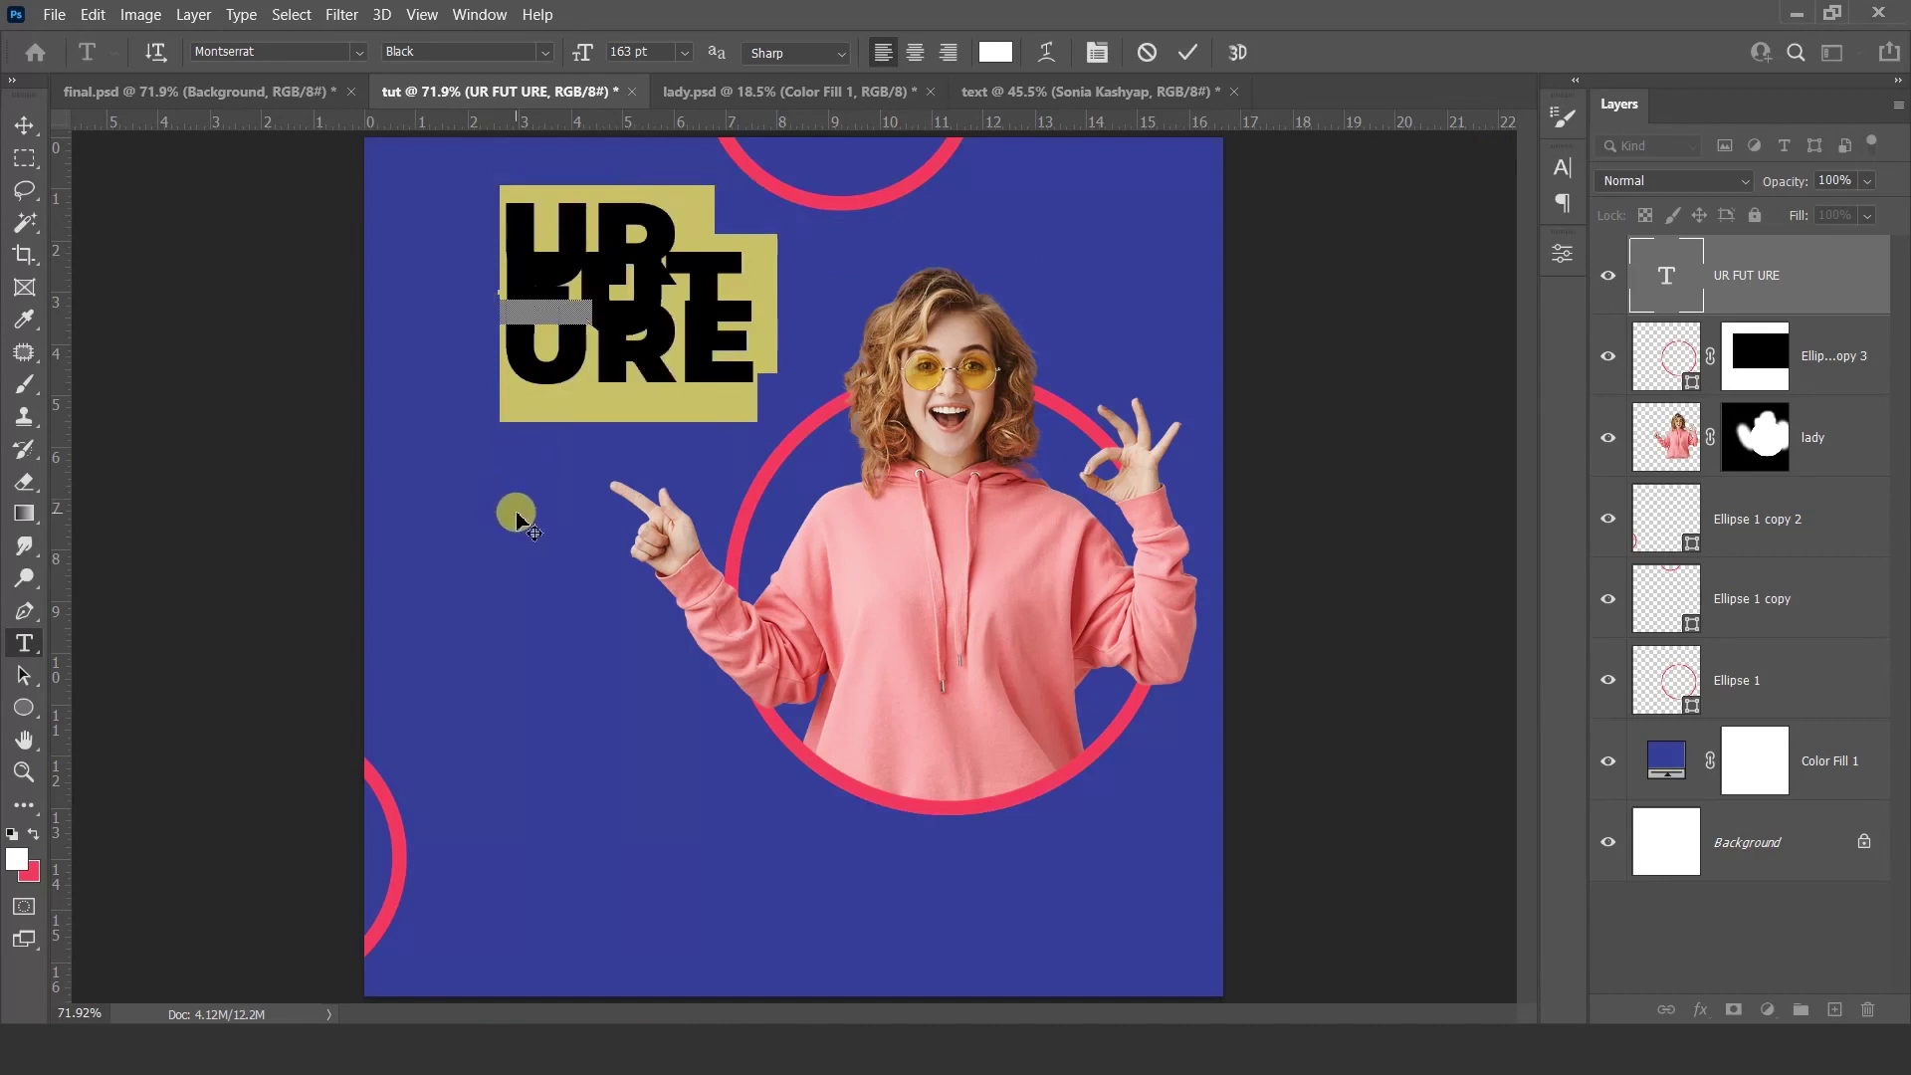
key(alt+Down)
key(alt+Down)
key(alt+Down)
key(alt+Down)
key(alt+Down)
key(alt+Down)
key(alt+Down)
key(alt+Down)
key(alt+Down)
key(alt+Down)
key(alt+Down)
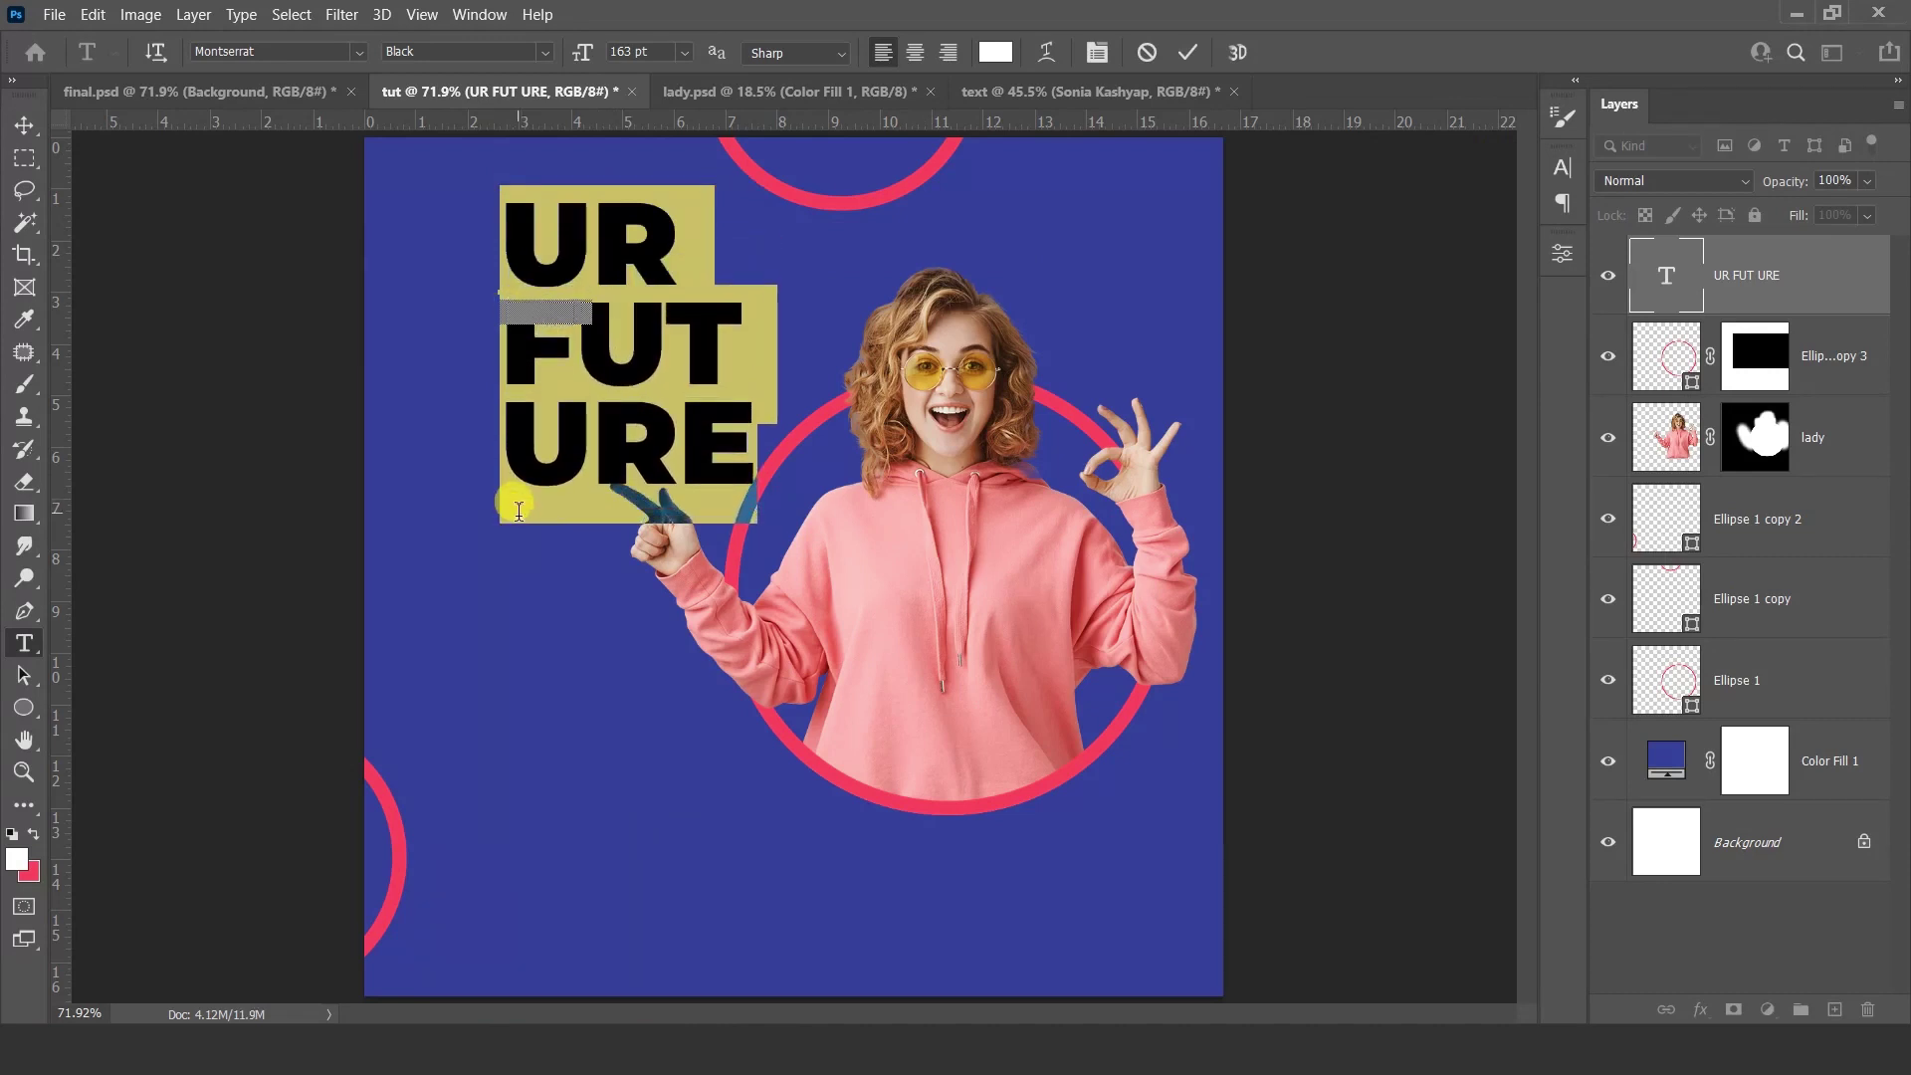
click(1819, 297)
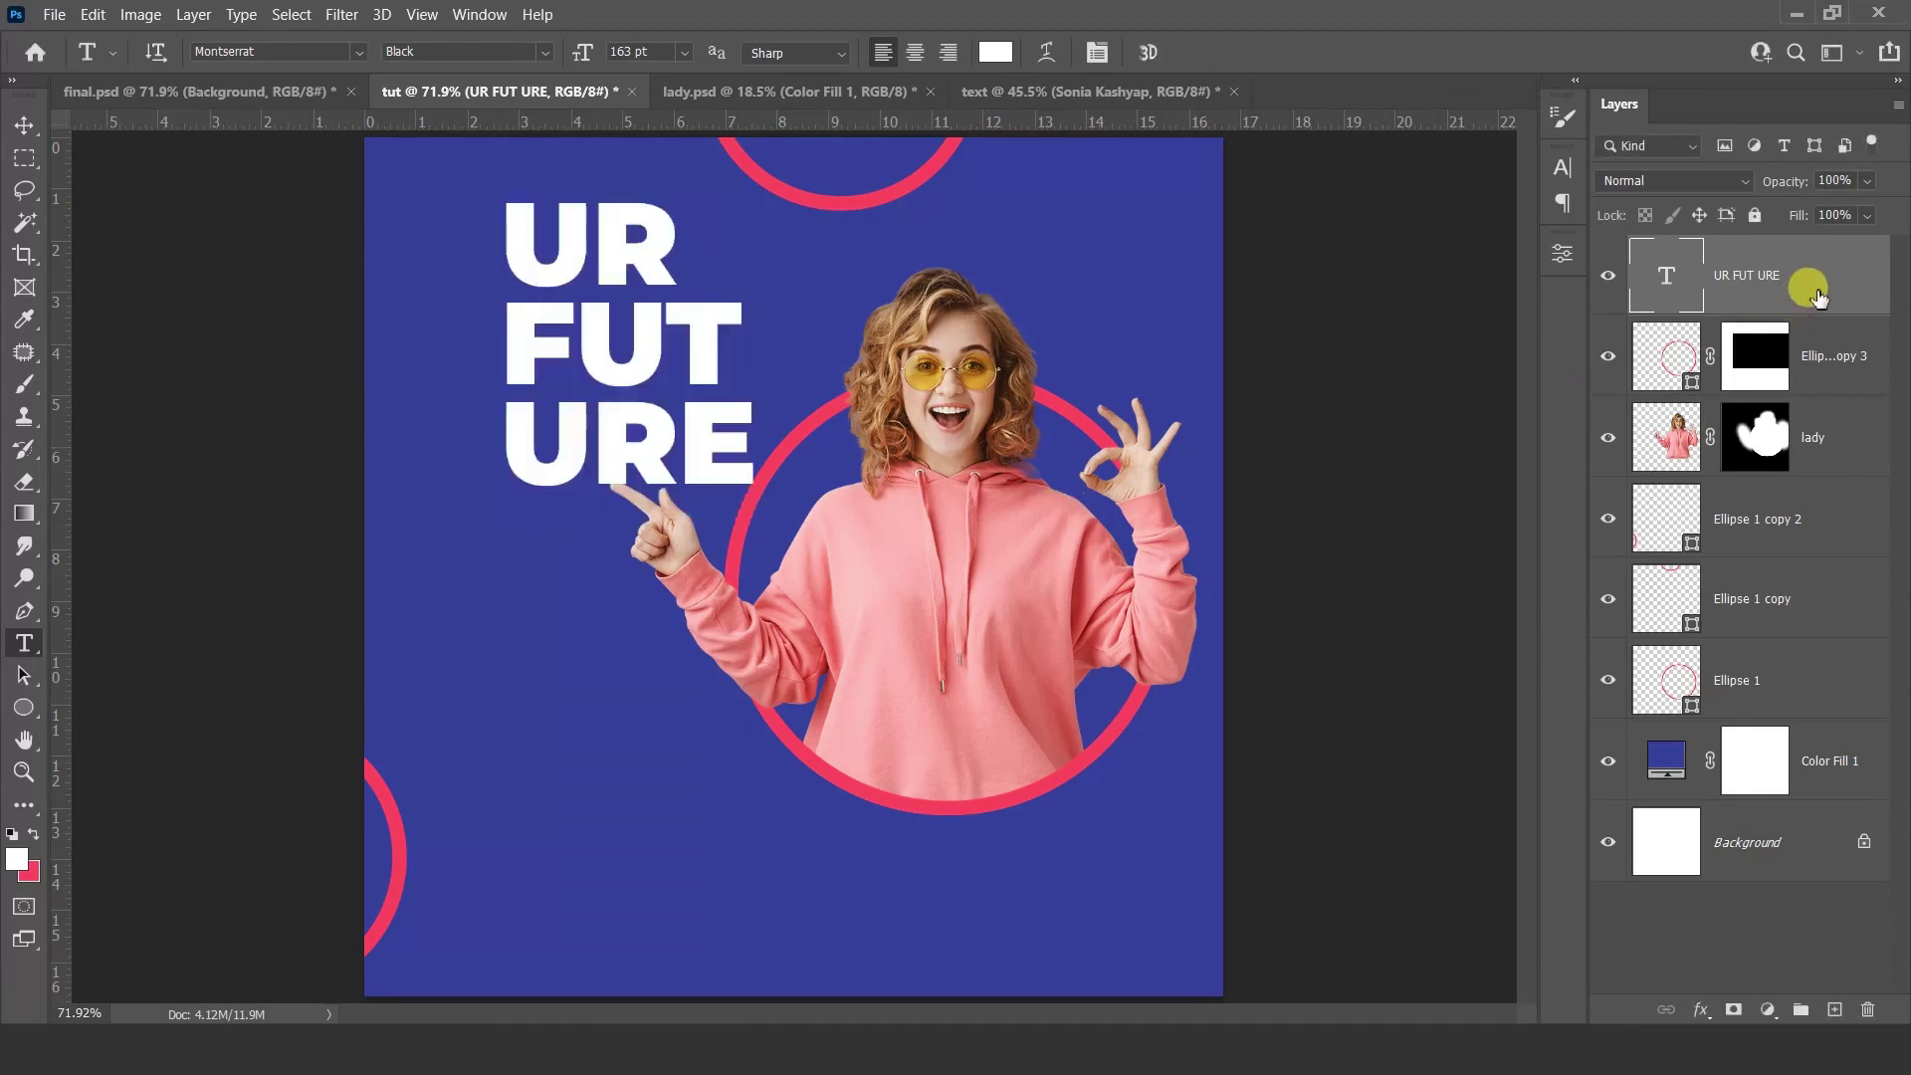
Step: Shift the headline left and restack it beneath Ellipse 1, with Ellipse 1 under lady
key(v)
drag(707, 338, 637, 345)
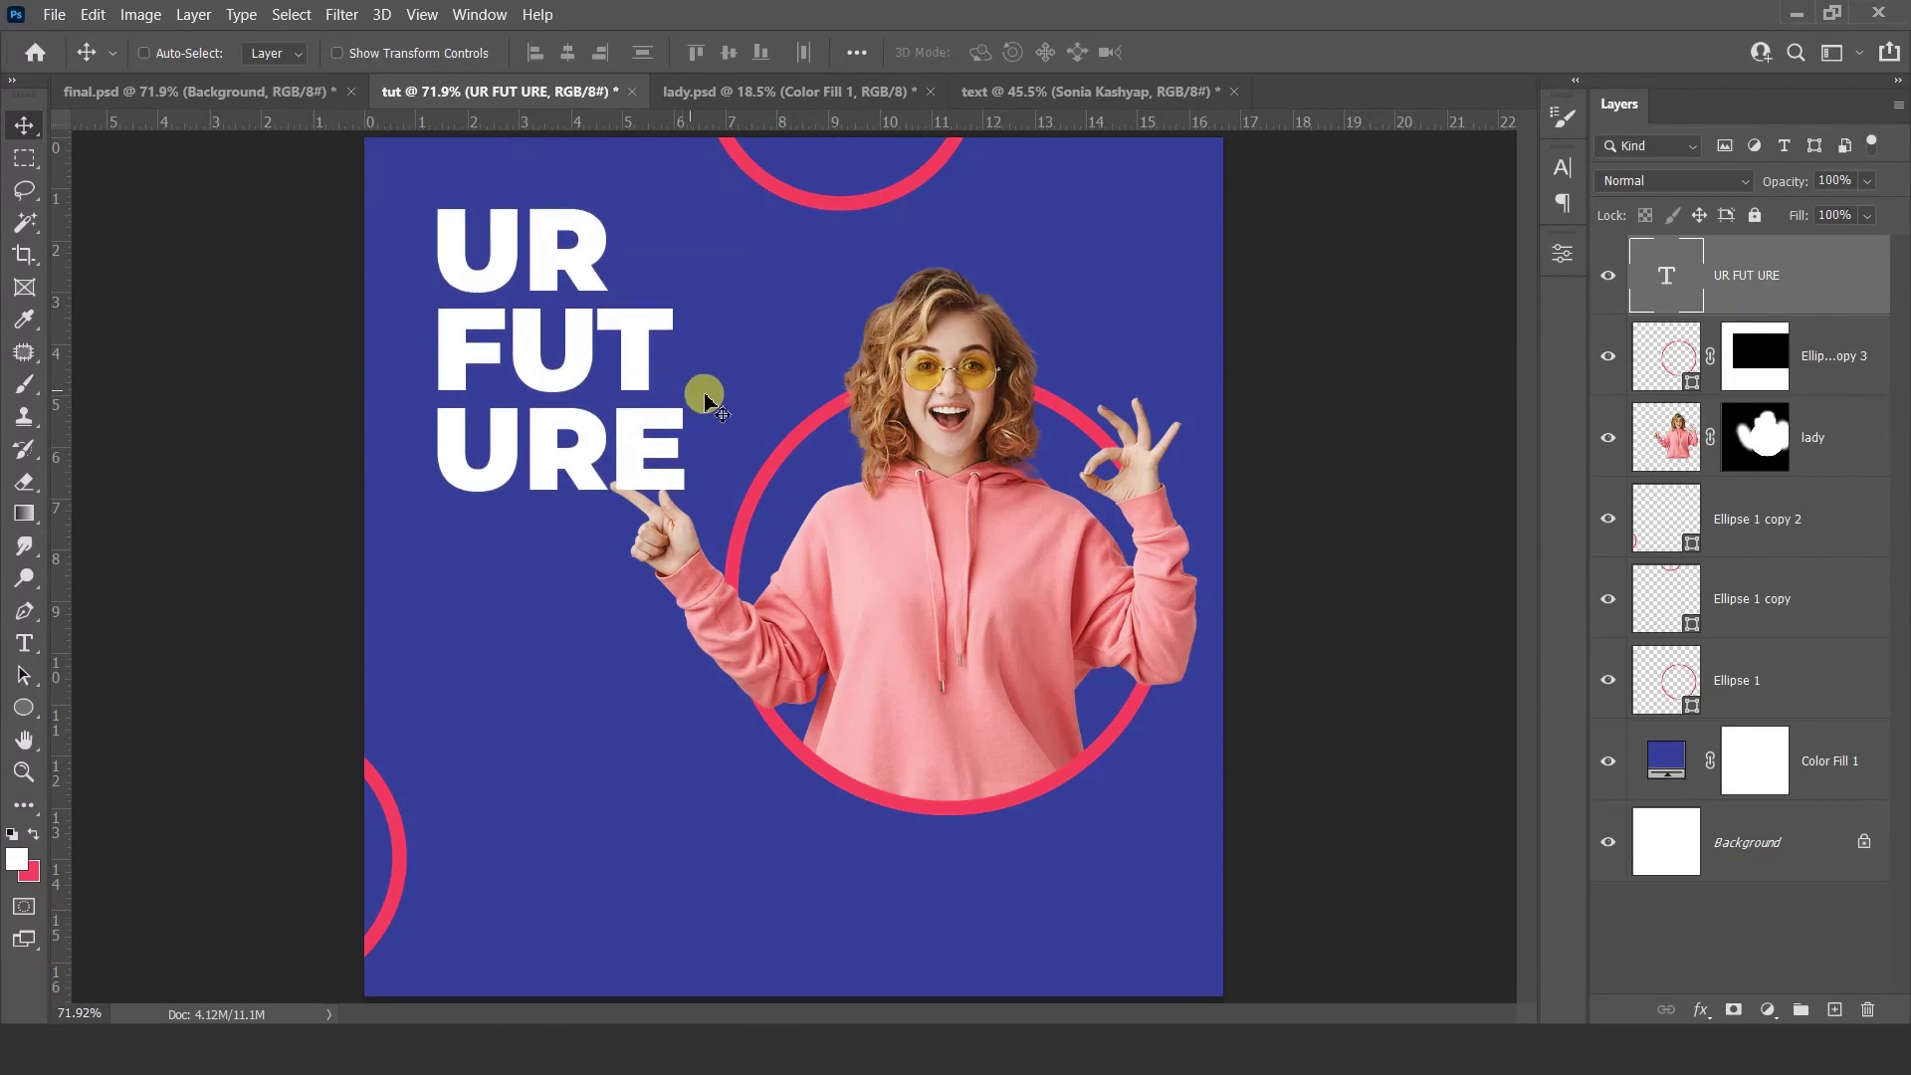
click(1831, 350)
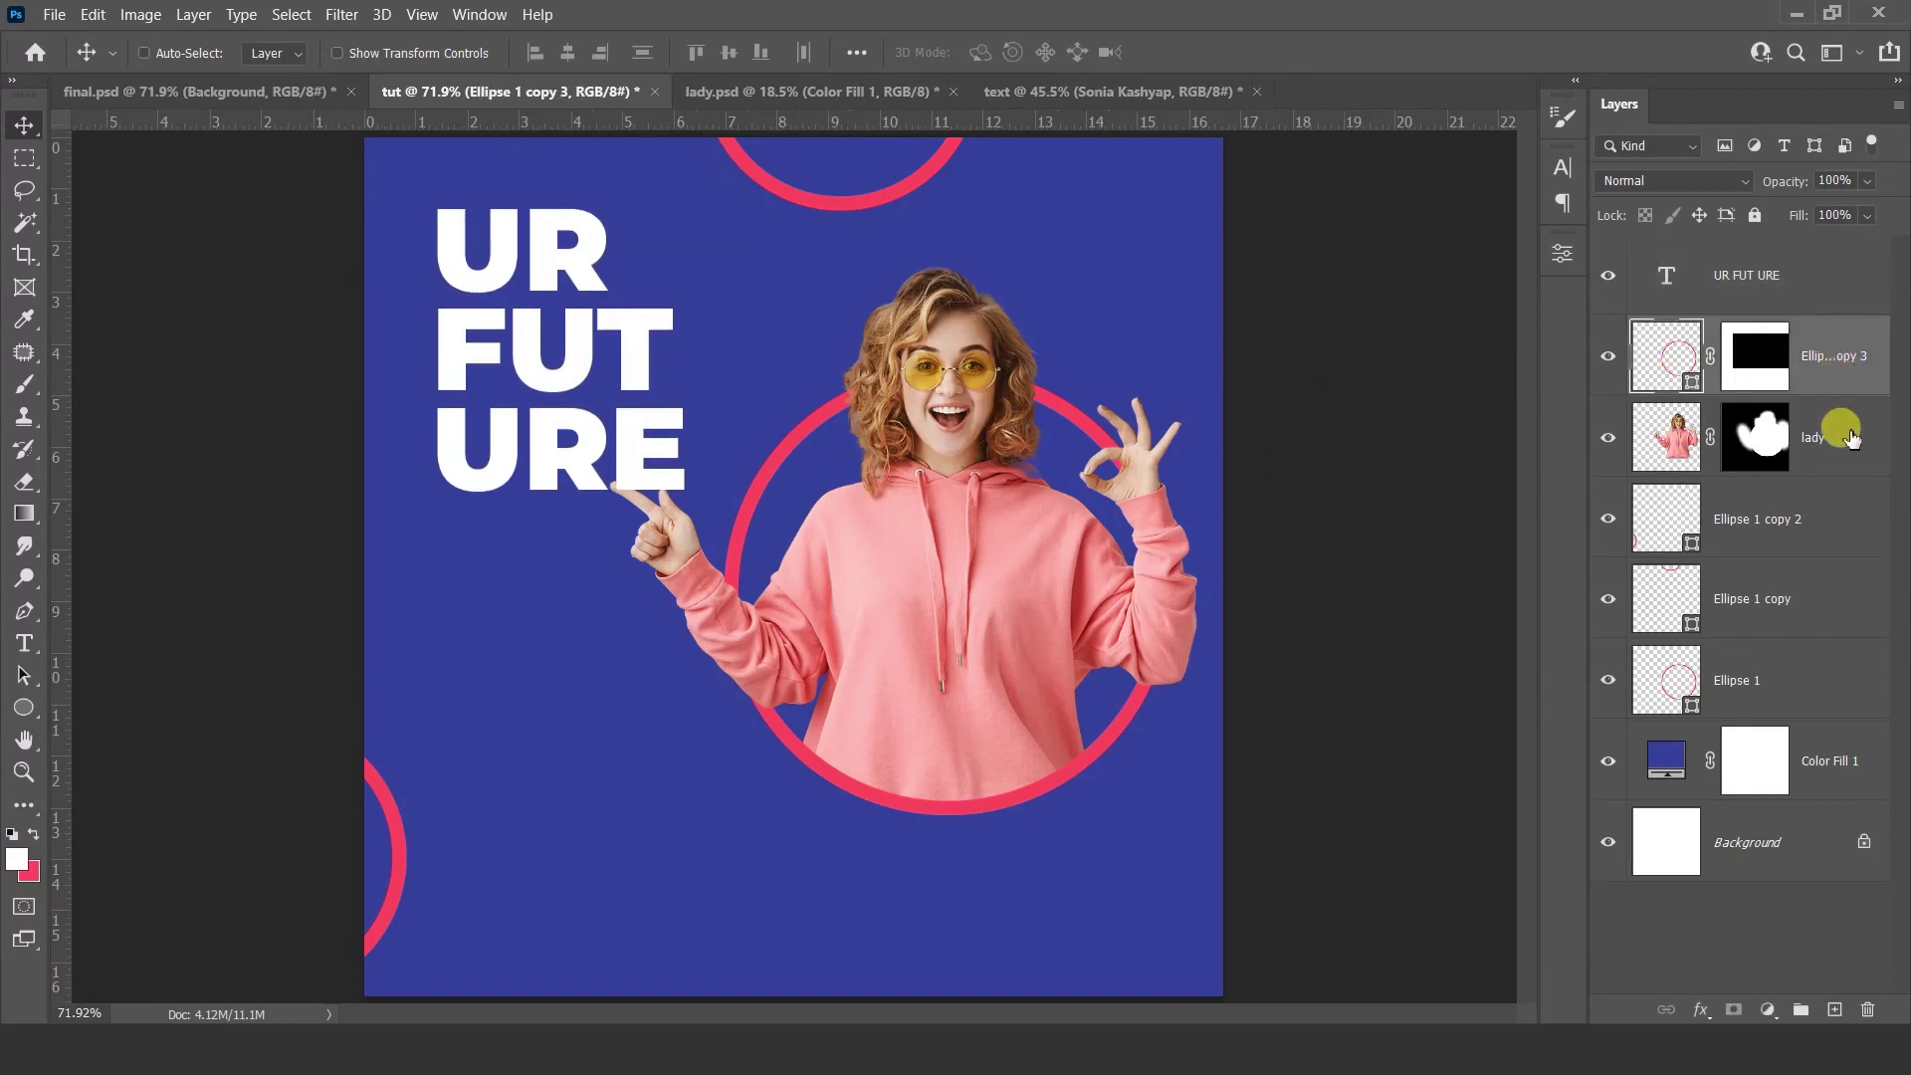
ctrl+click(1849, 438)
ctrl+click(1799, 675)
drag(1802, 677, 1786, 480)
drag(1058, 613, 1051, 613)
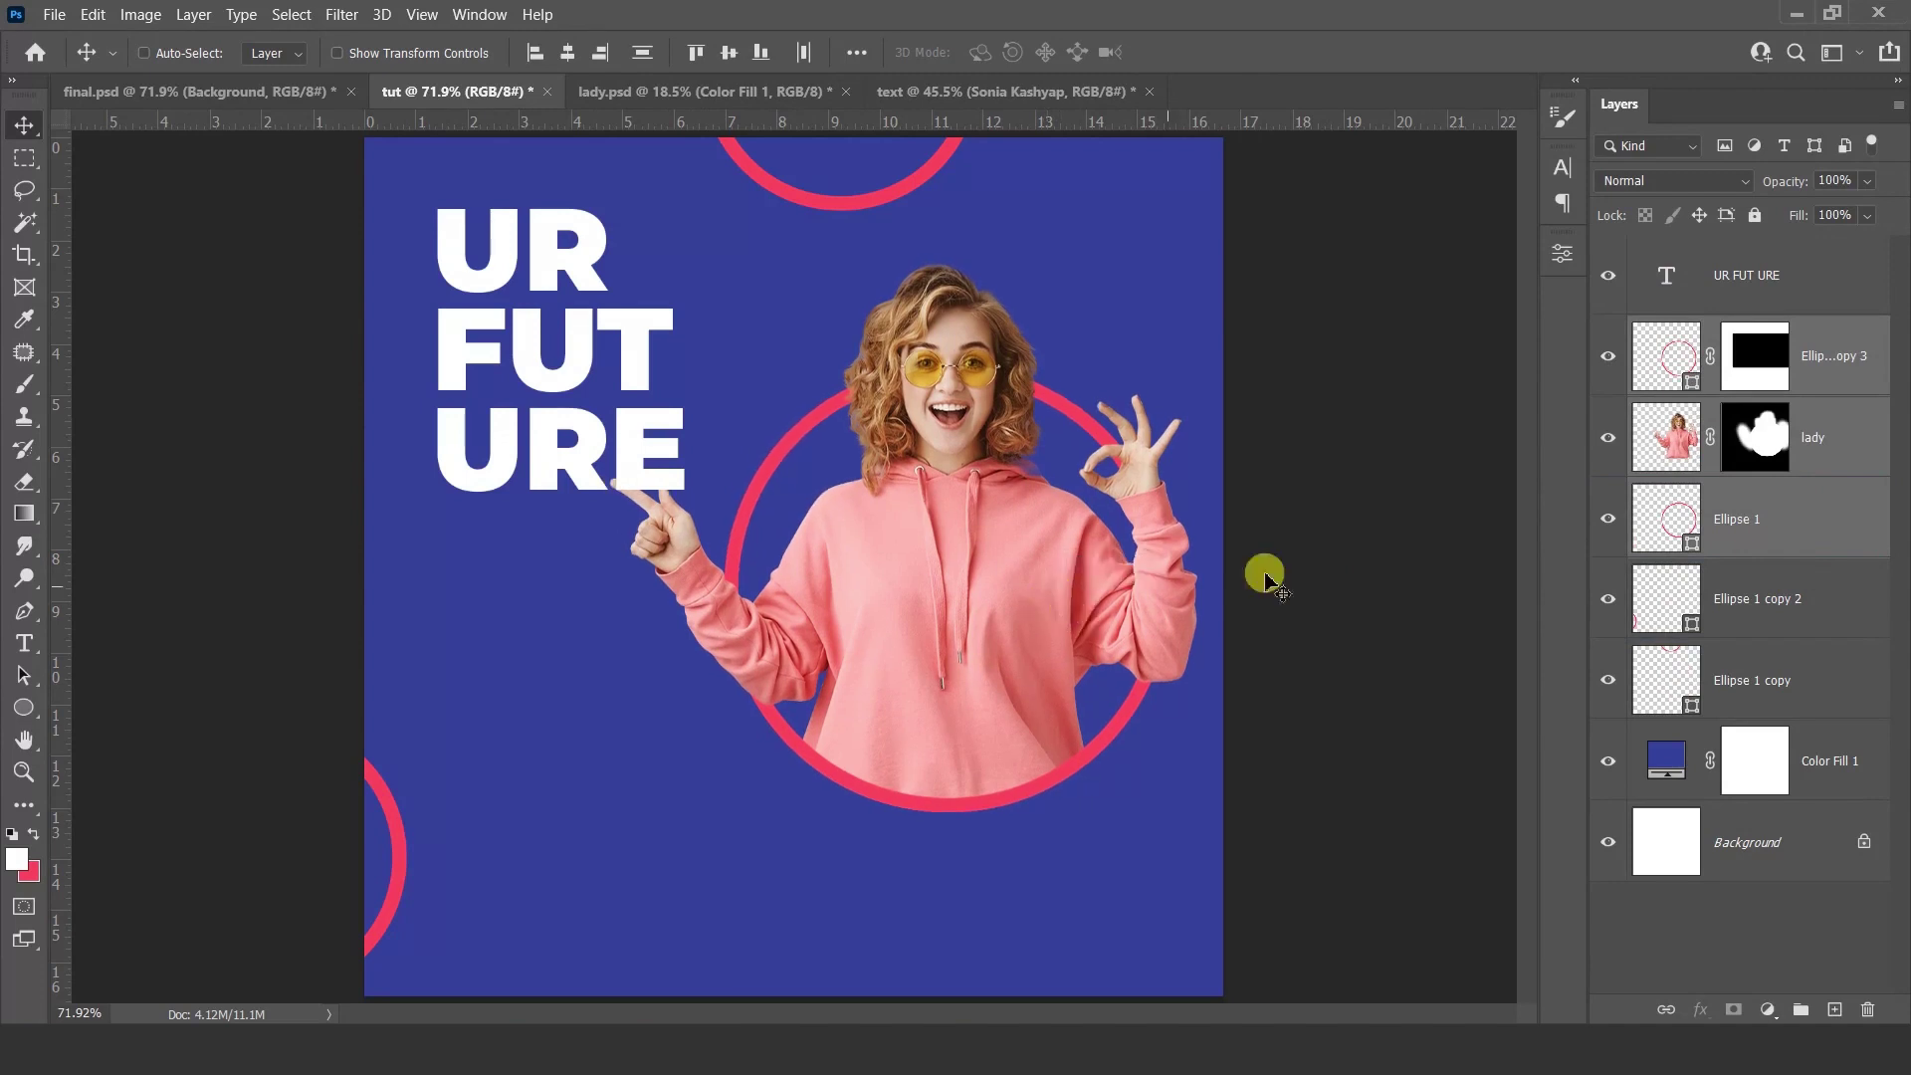
drag(1797, 302, 1803, 560)
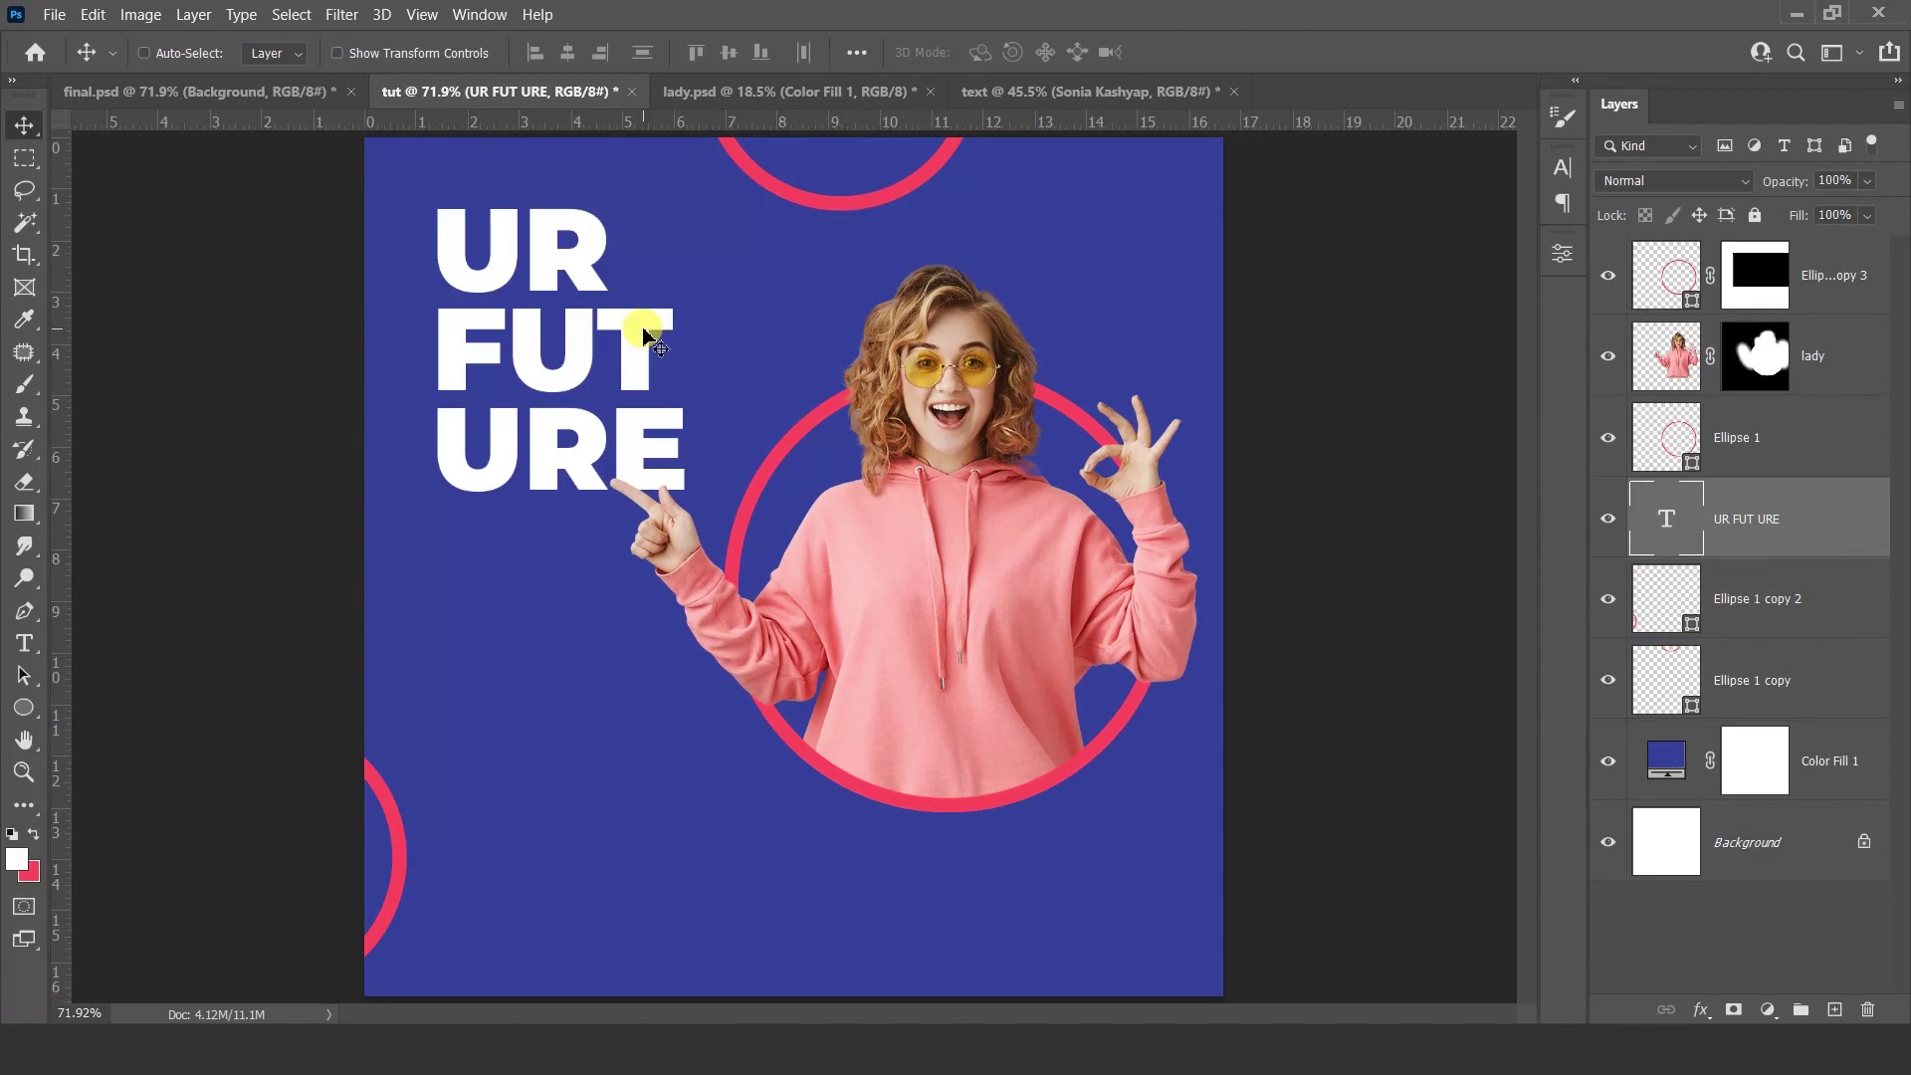
right_click(585, 243)
Step: Duplicate the headline to the right and replace the copy's text with '<'
click(667, 253)
drag(610, 244, 783, 244)
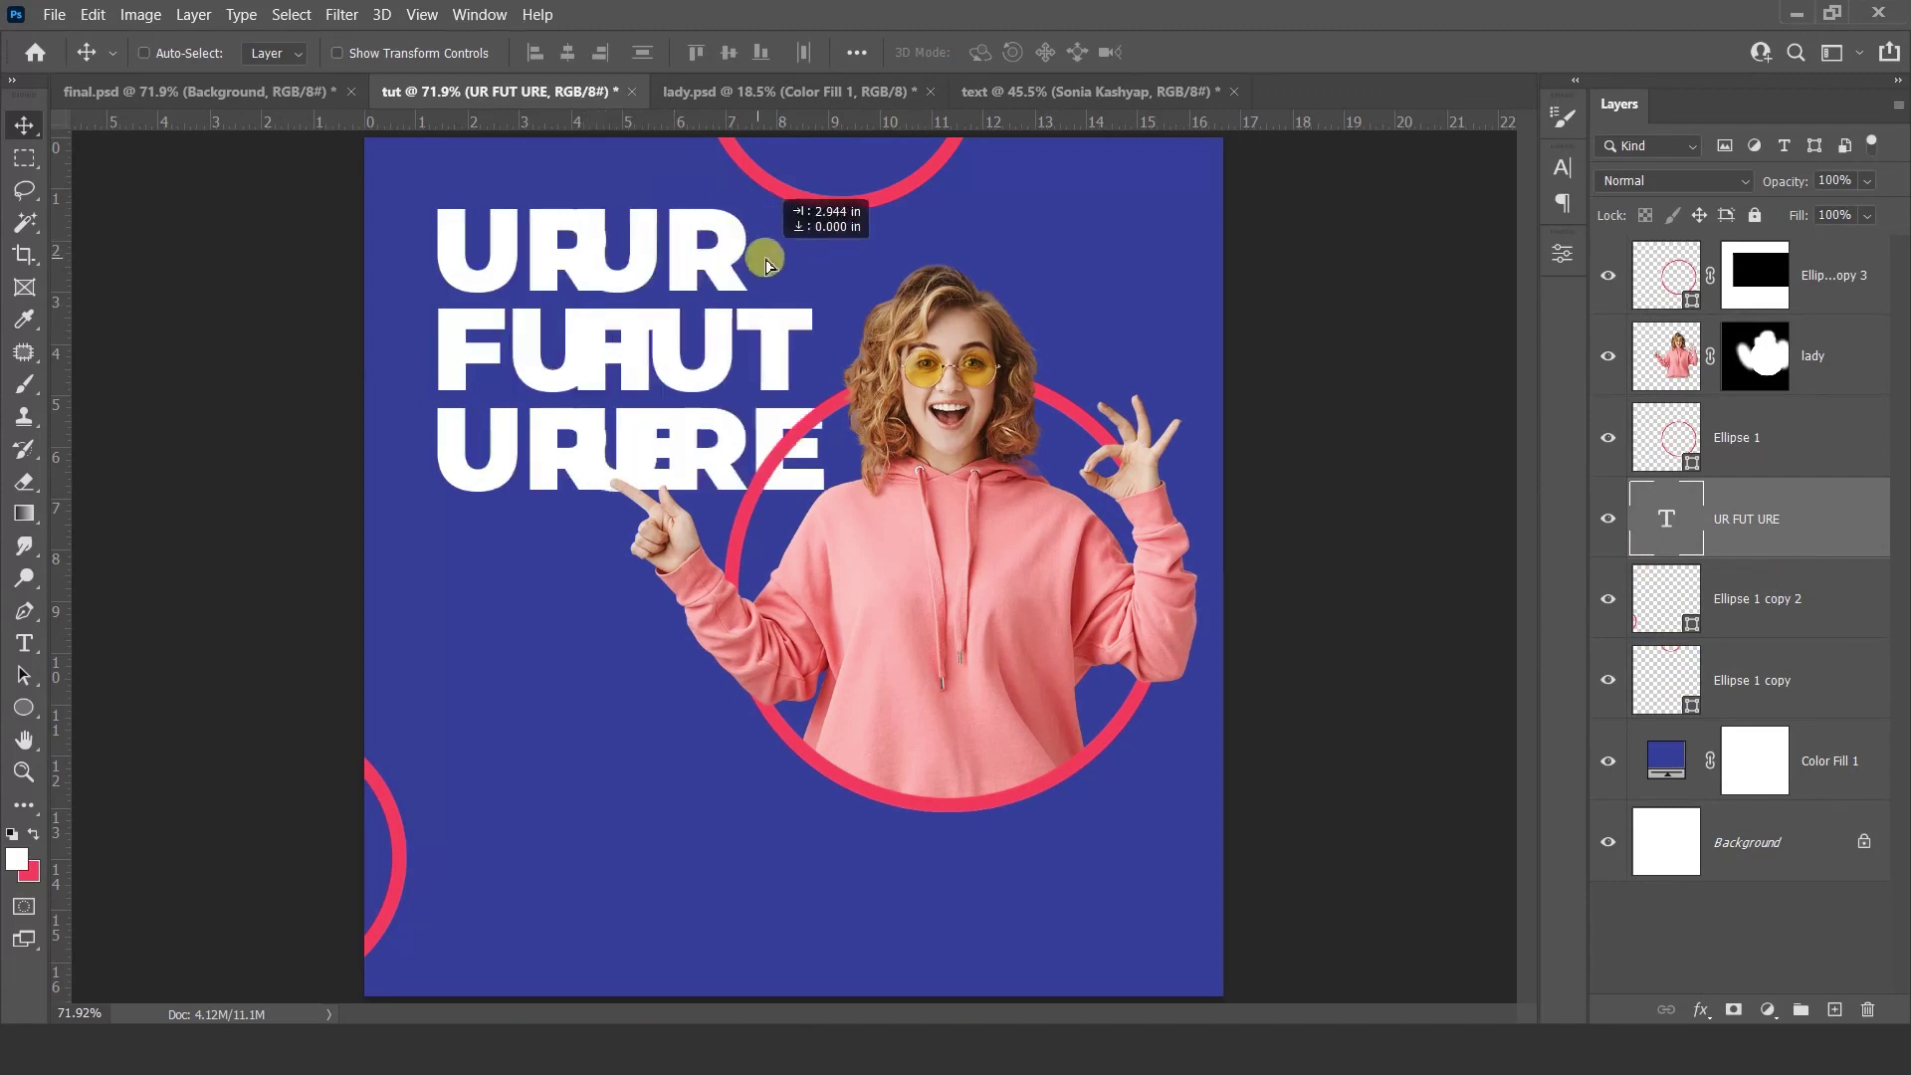
key(t)
click(747, 257)
key(ctrl+a)
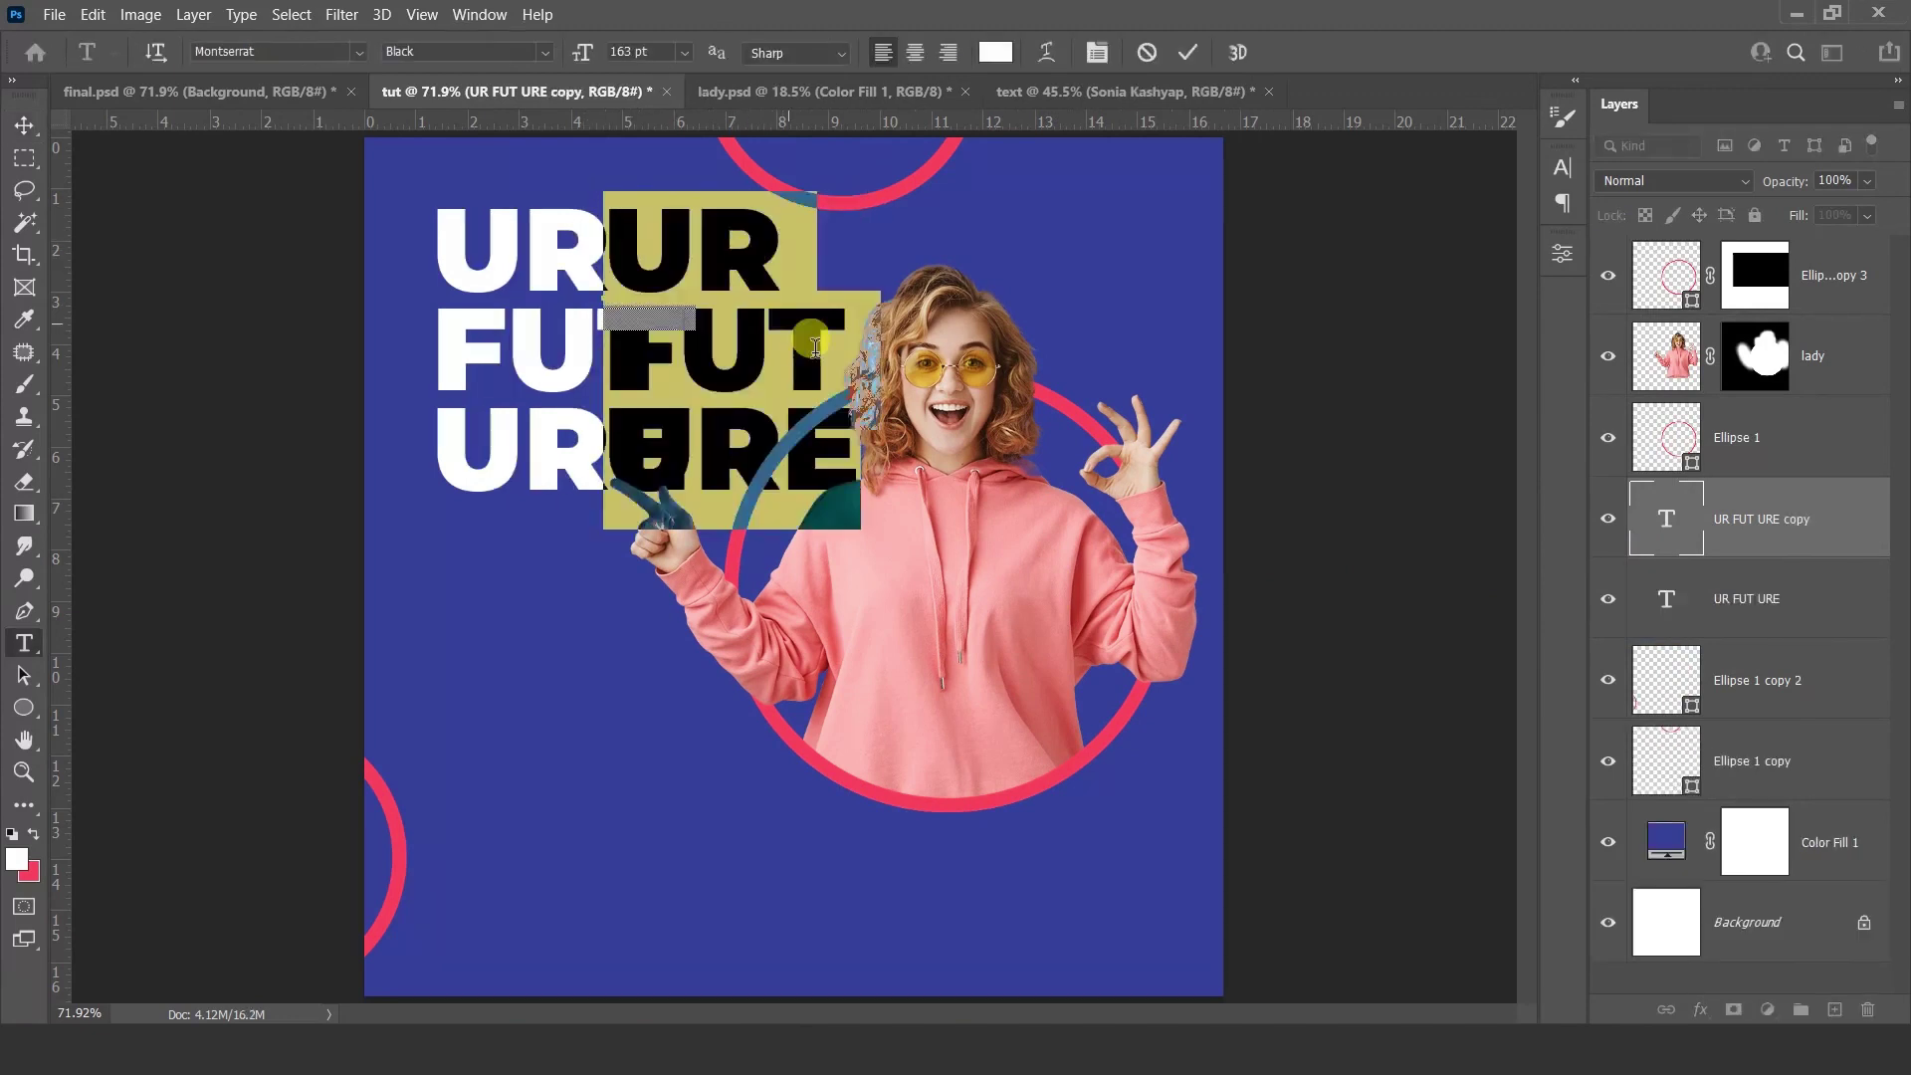
text(<)
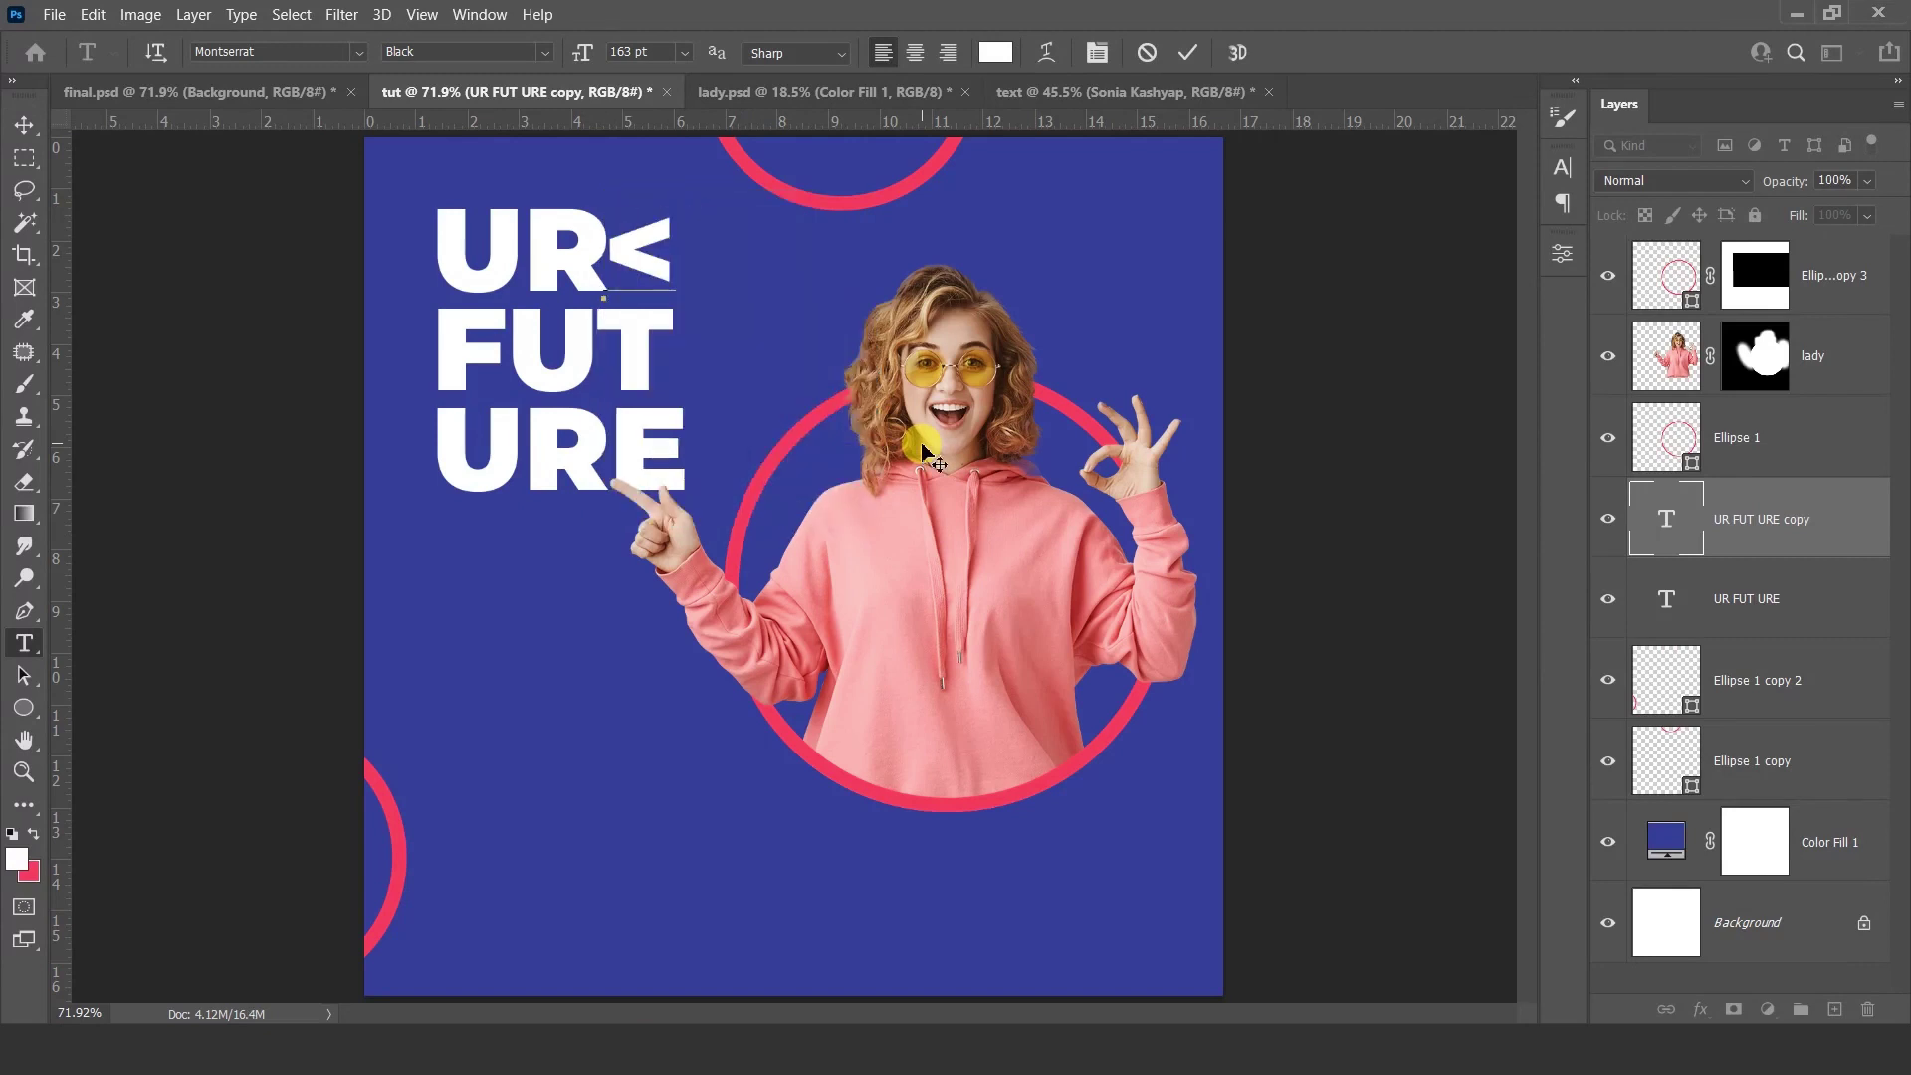
click(1780, 515)
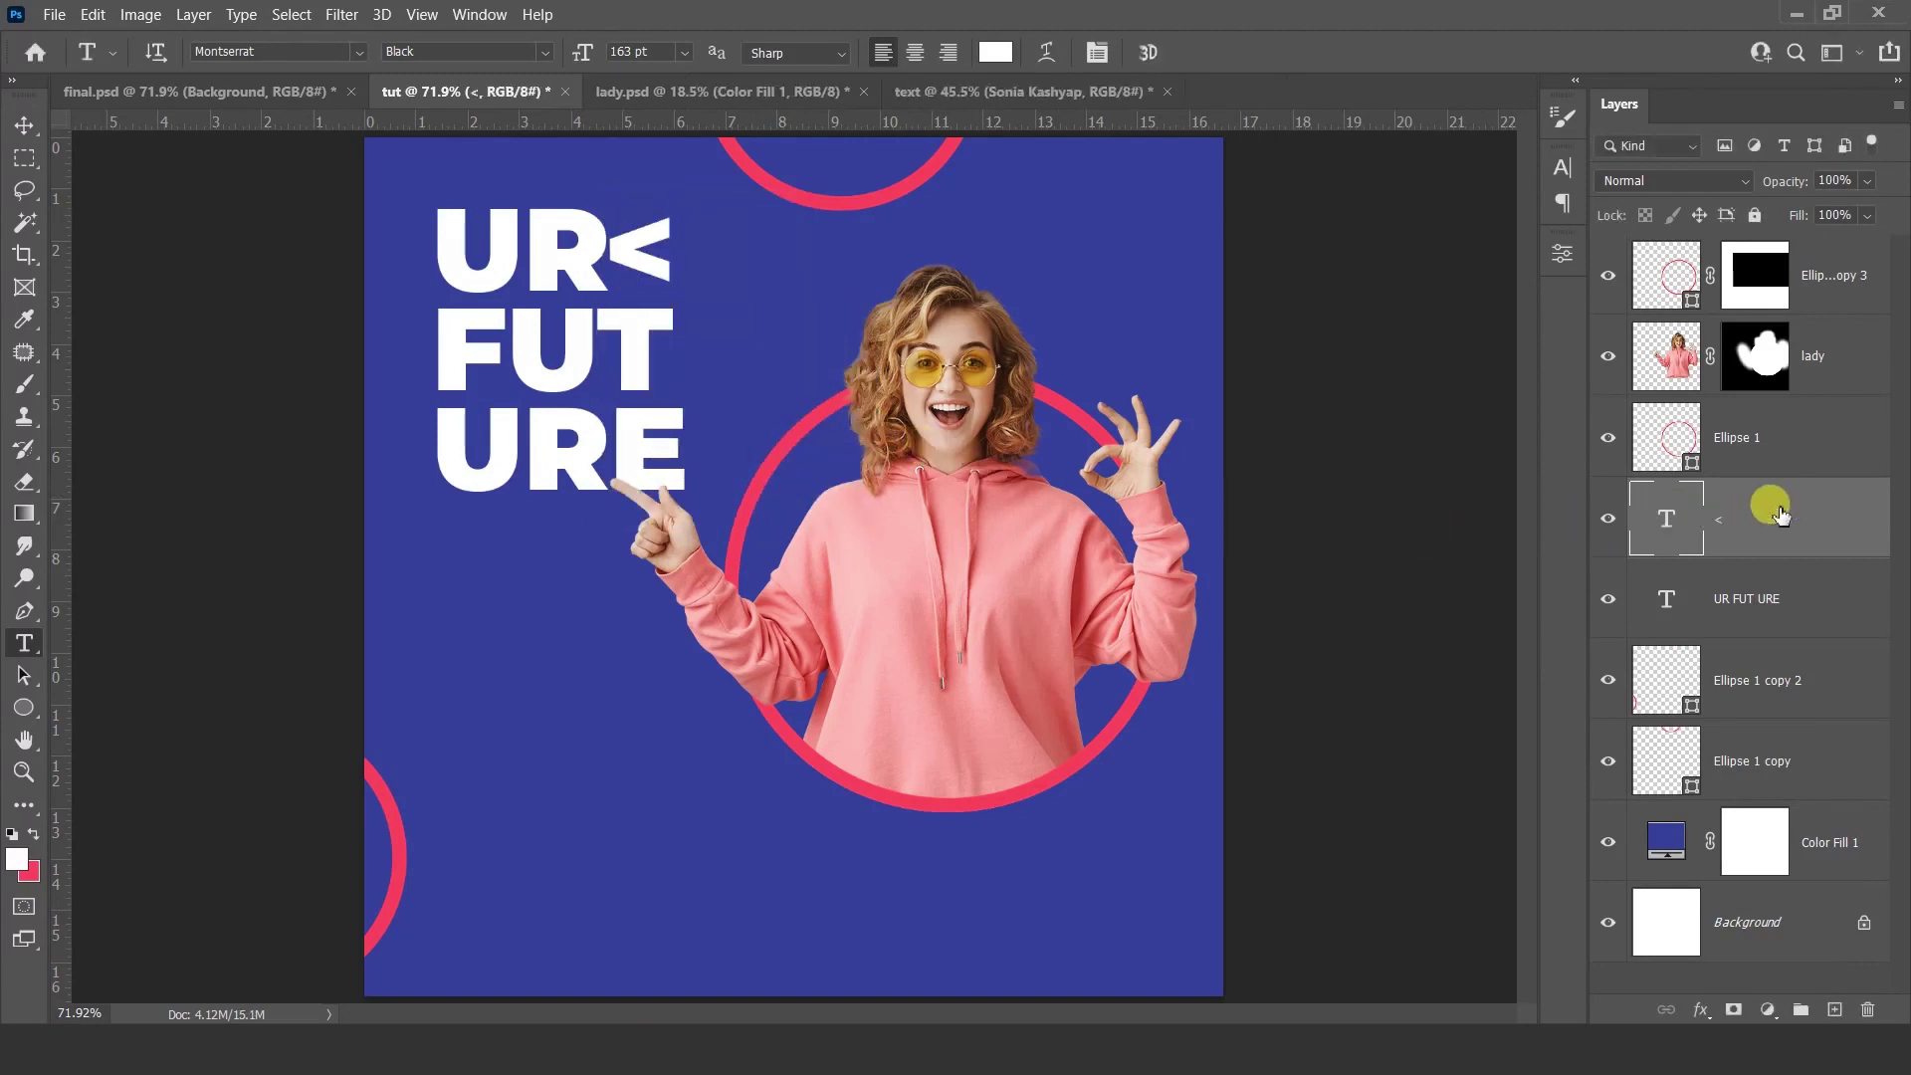
Step: Style the '<' glyph pink-red sampled from the poster, 140 pt, Bold
click(1562, 170)
click(1521, 203)
click(1493, 364)
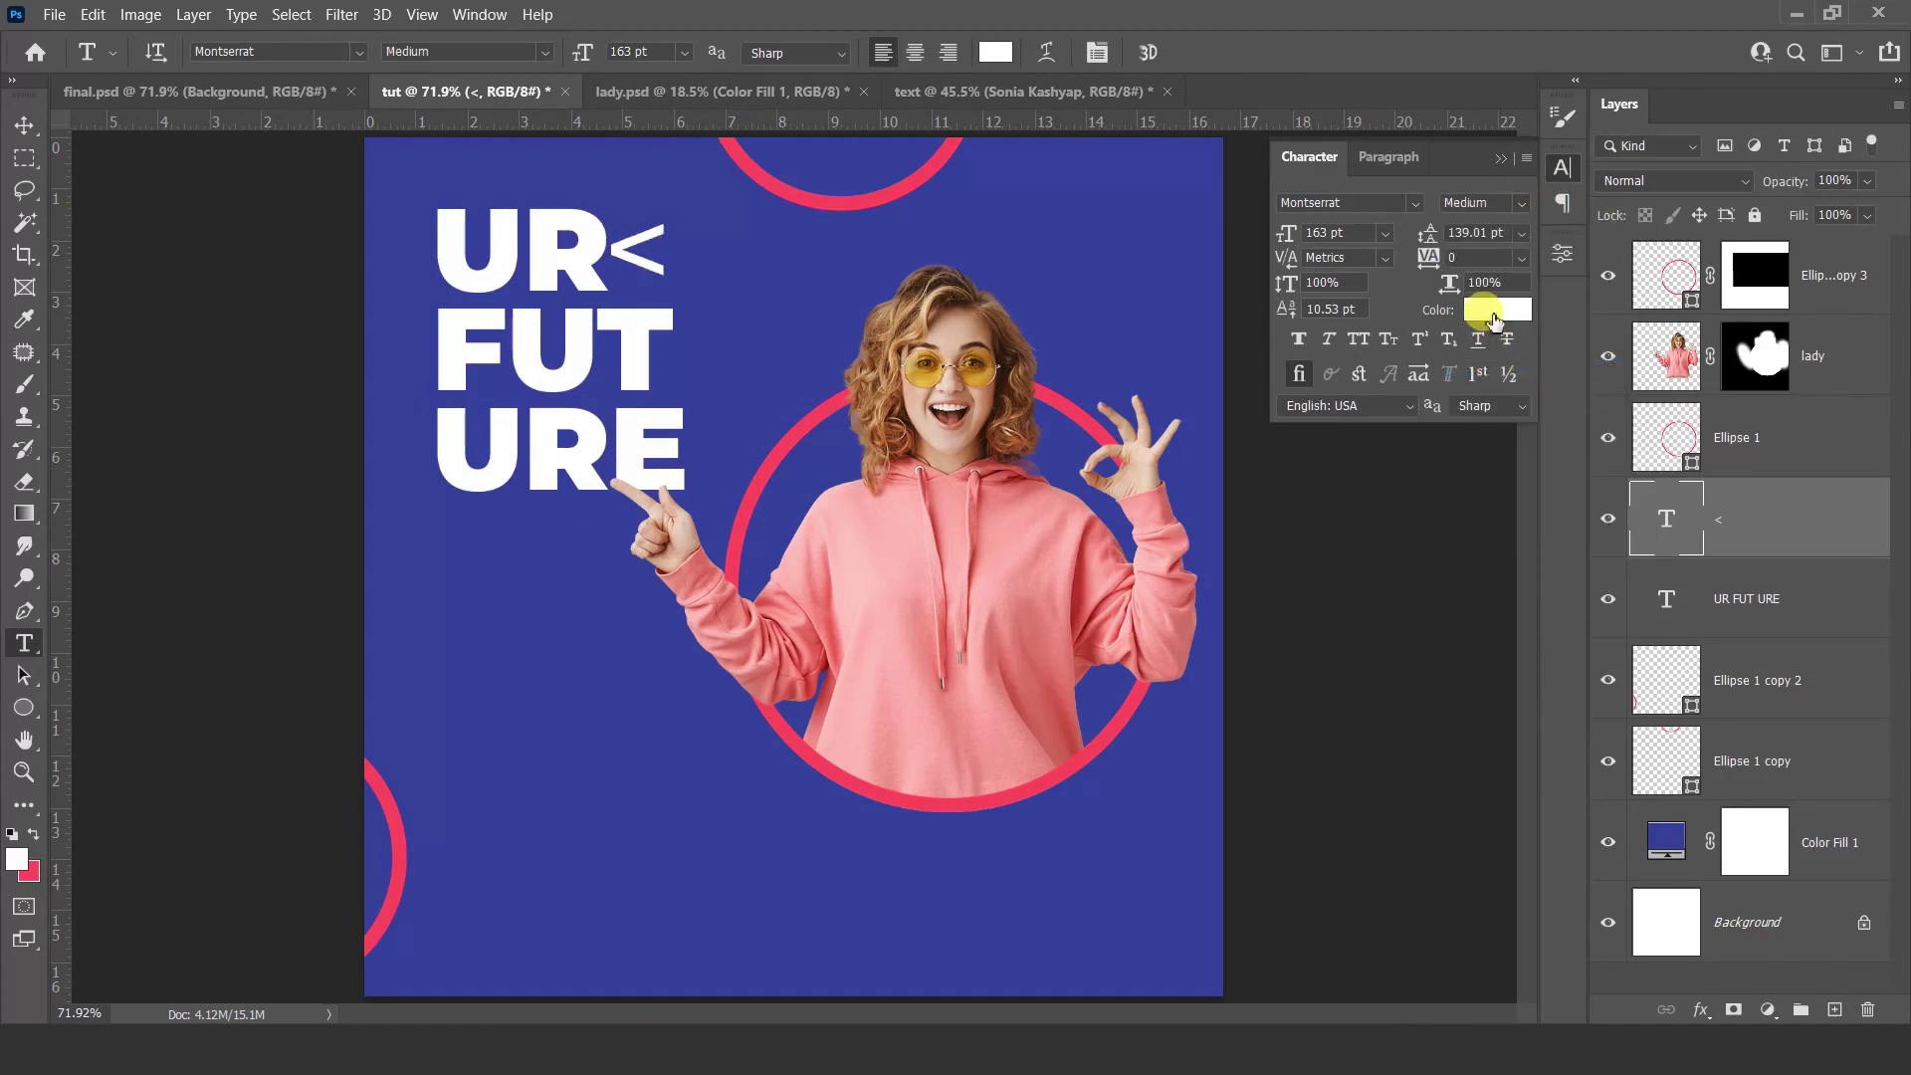
click(1493, 311)
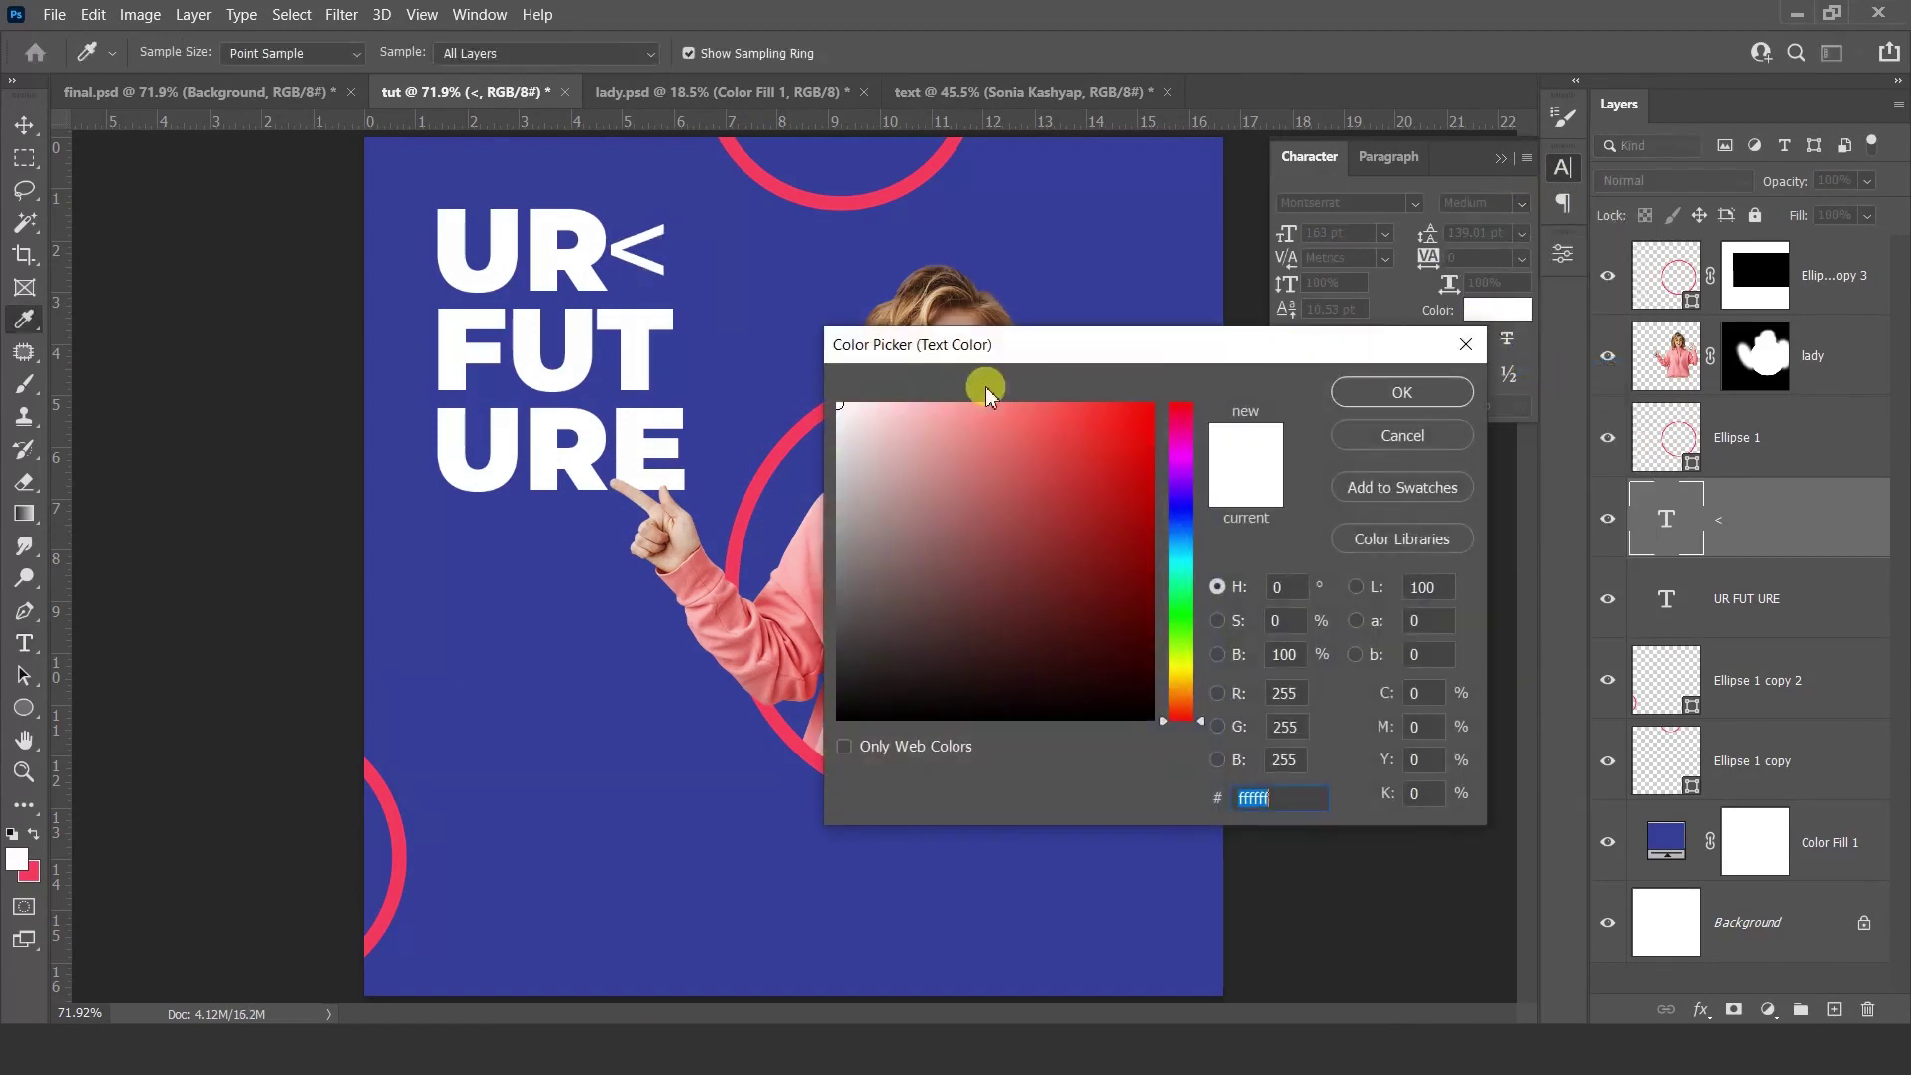
click(787, 446)
click(1353, 391)
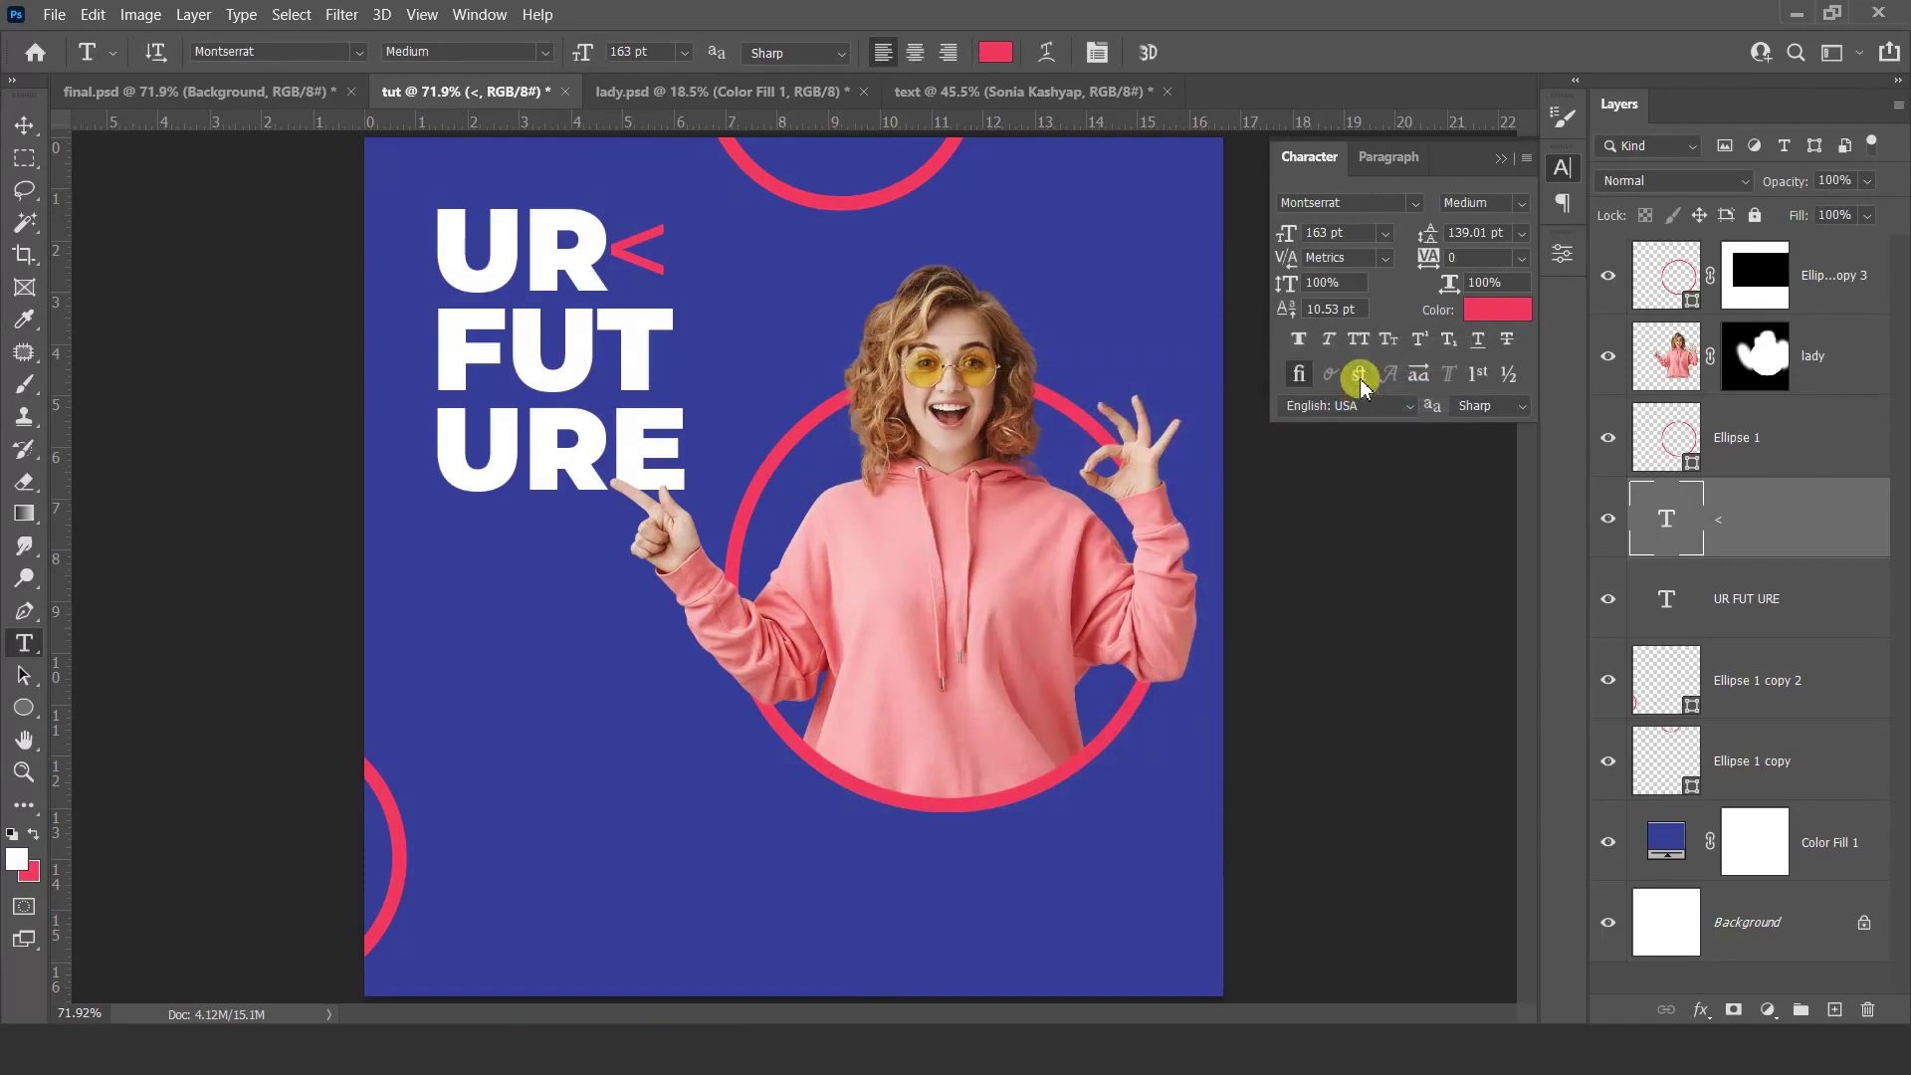
click(1334, 232)
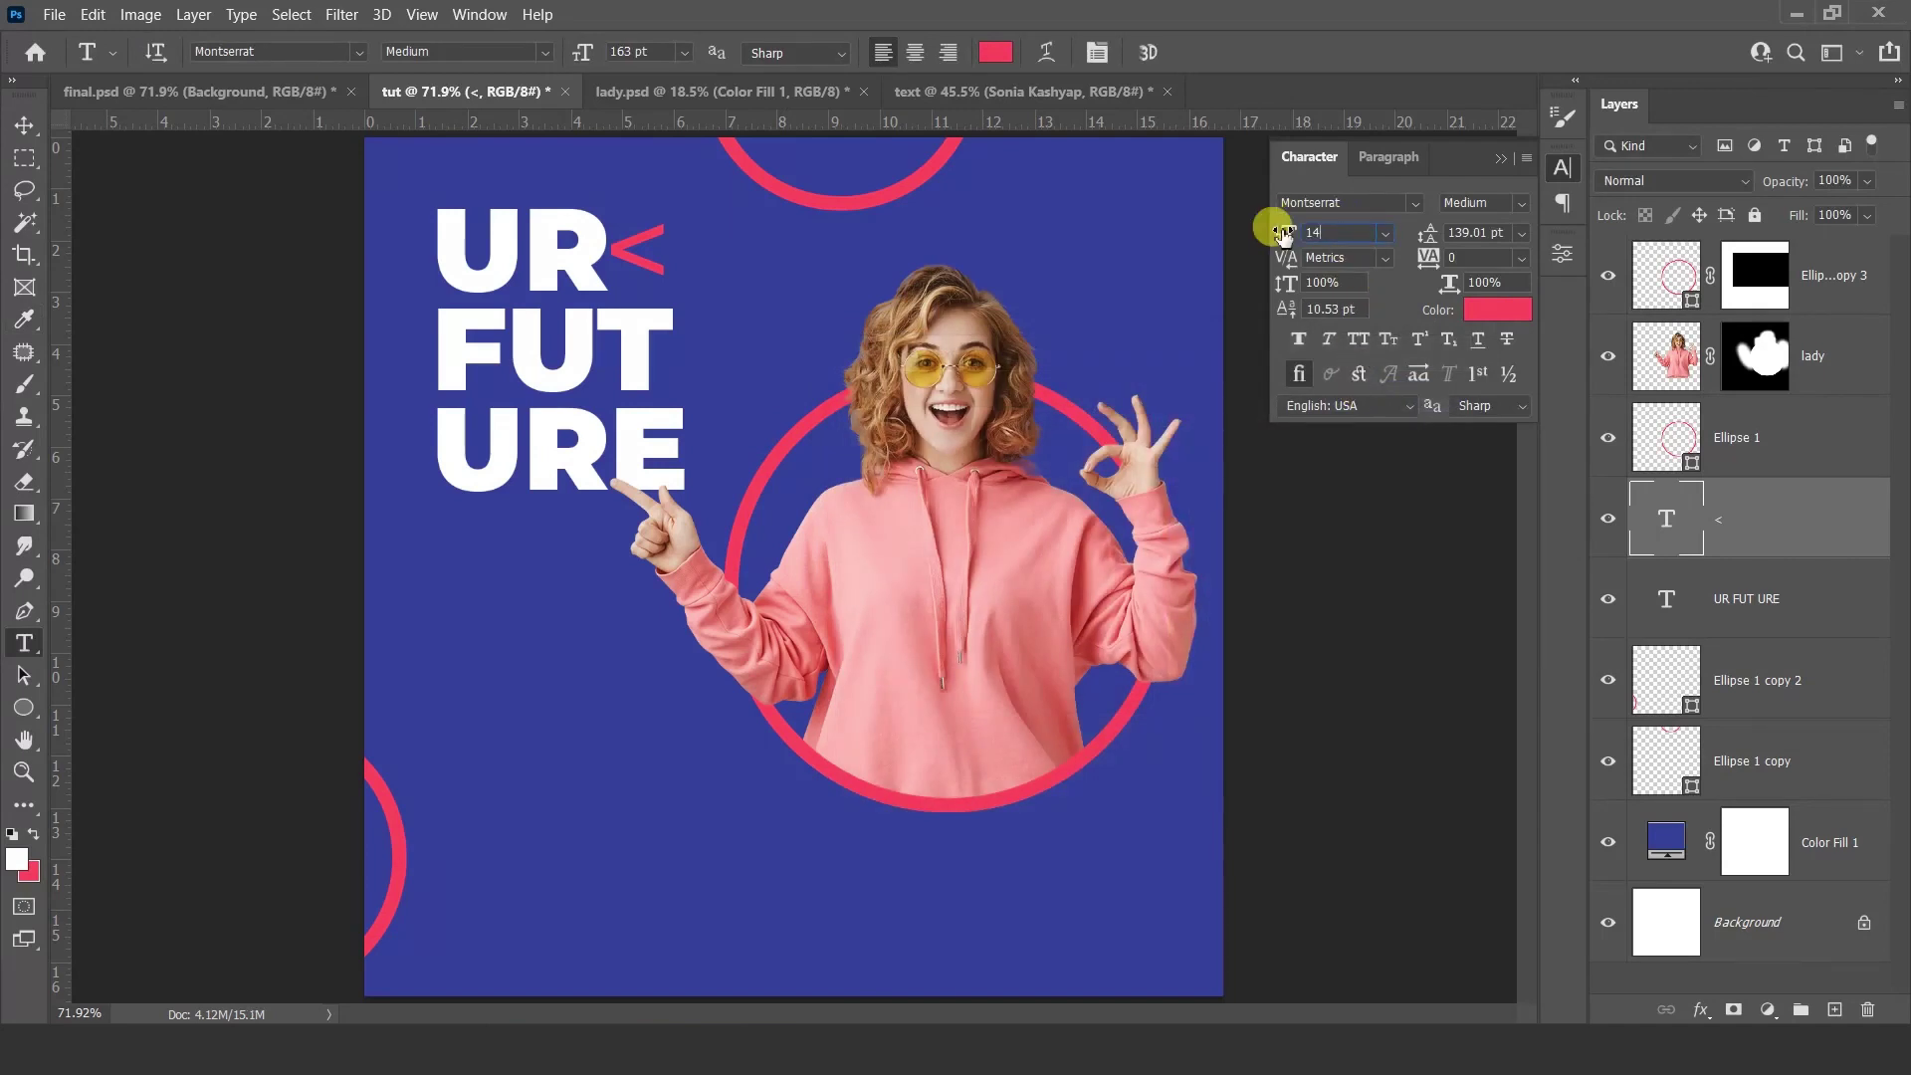
click(1518, 203)
click(1528, 446)
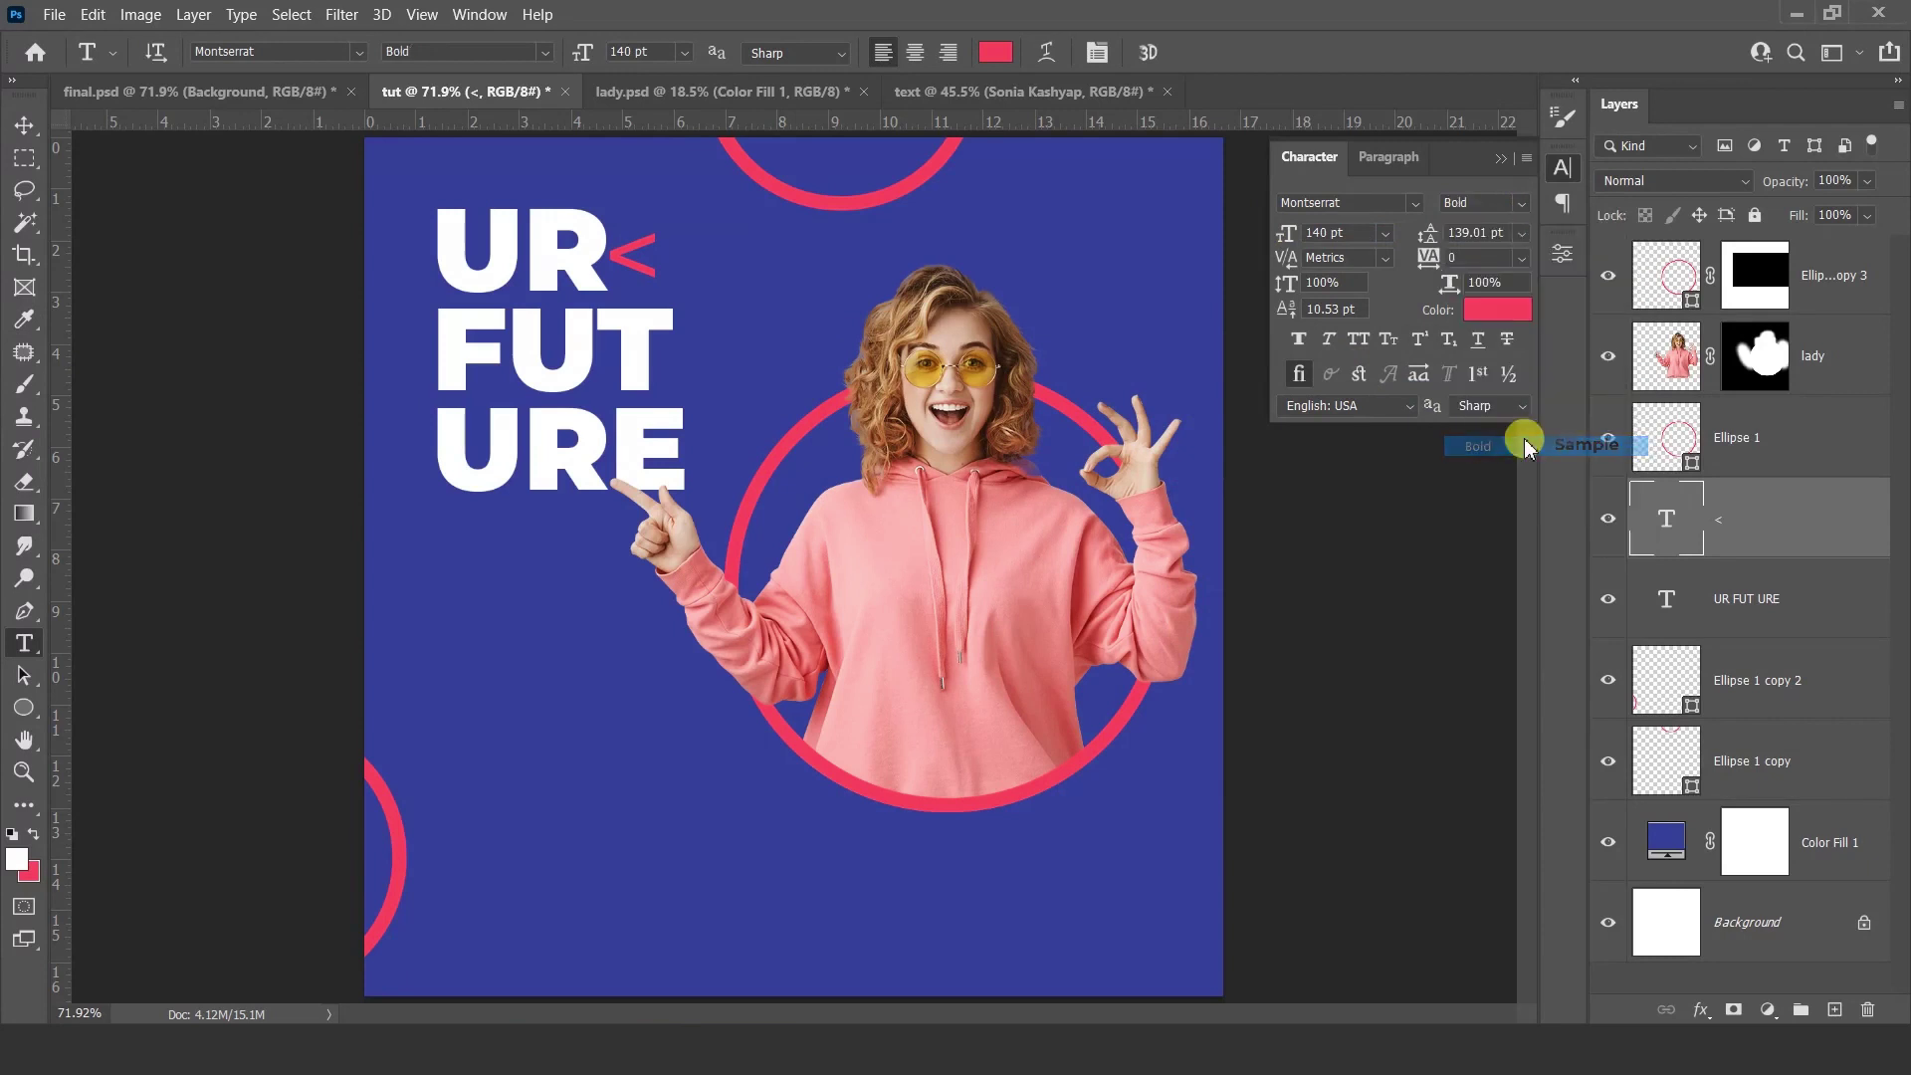
Step: Move the '<' glyph up just right of UR
key(v)
drag(661, 262, 685, 248)
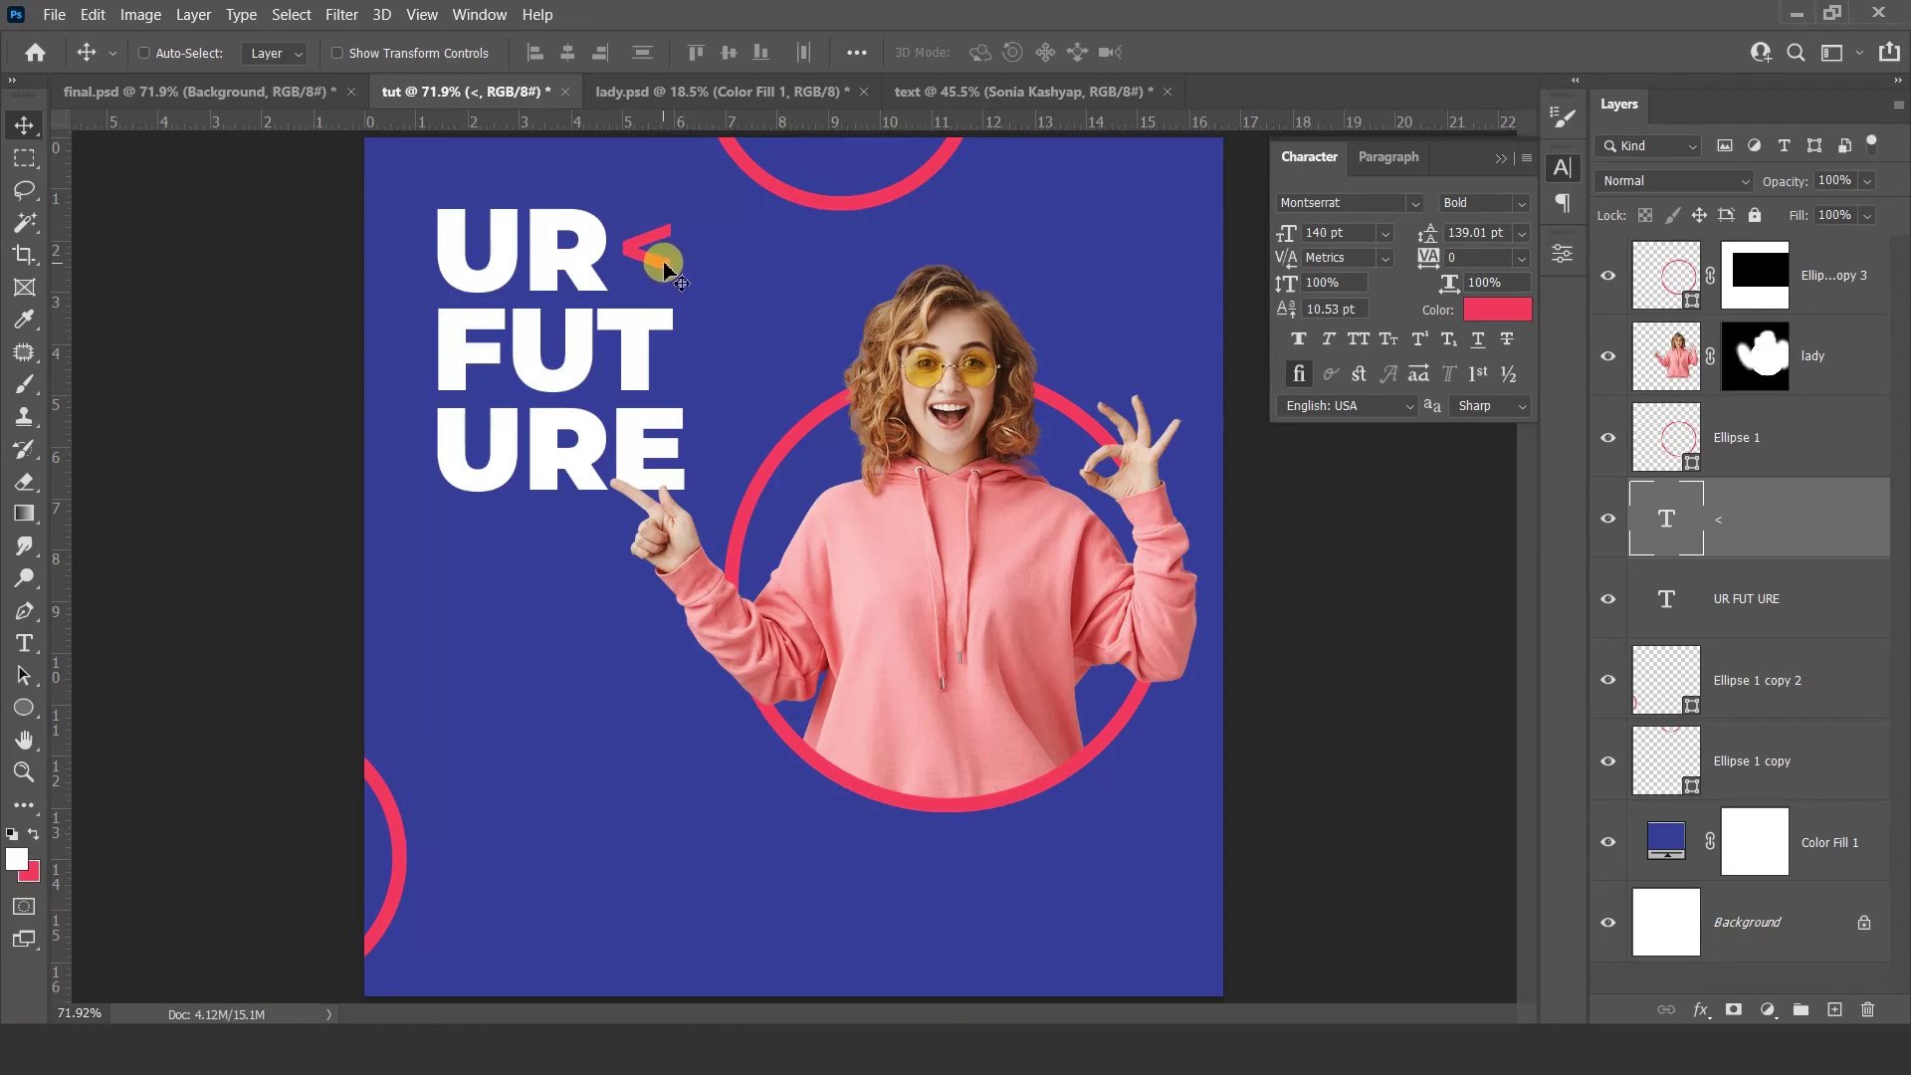
click(1040, 92)
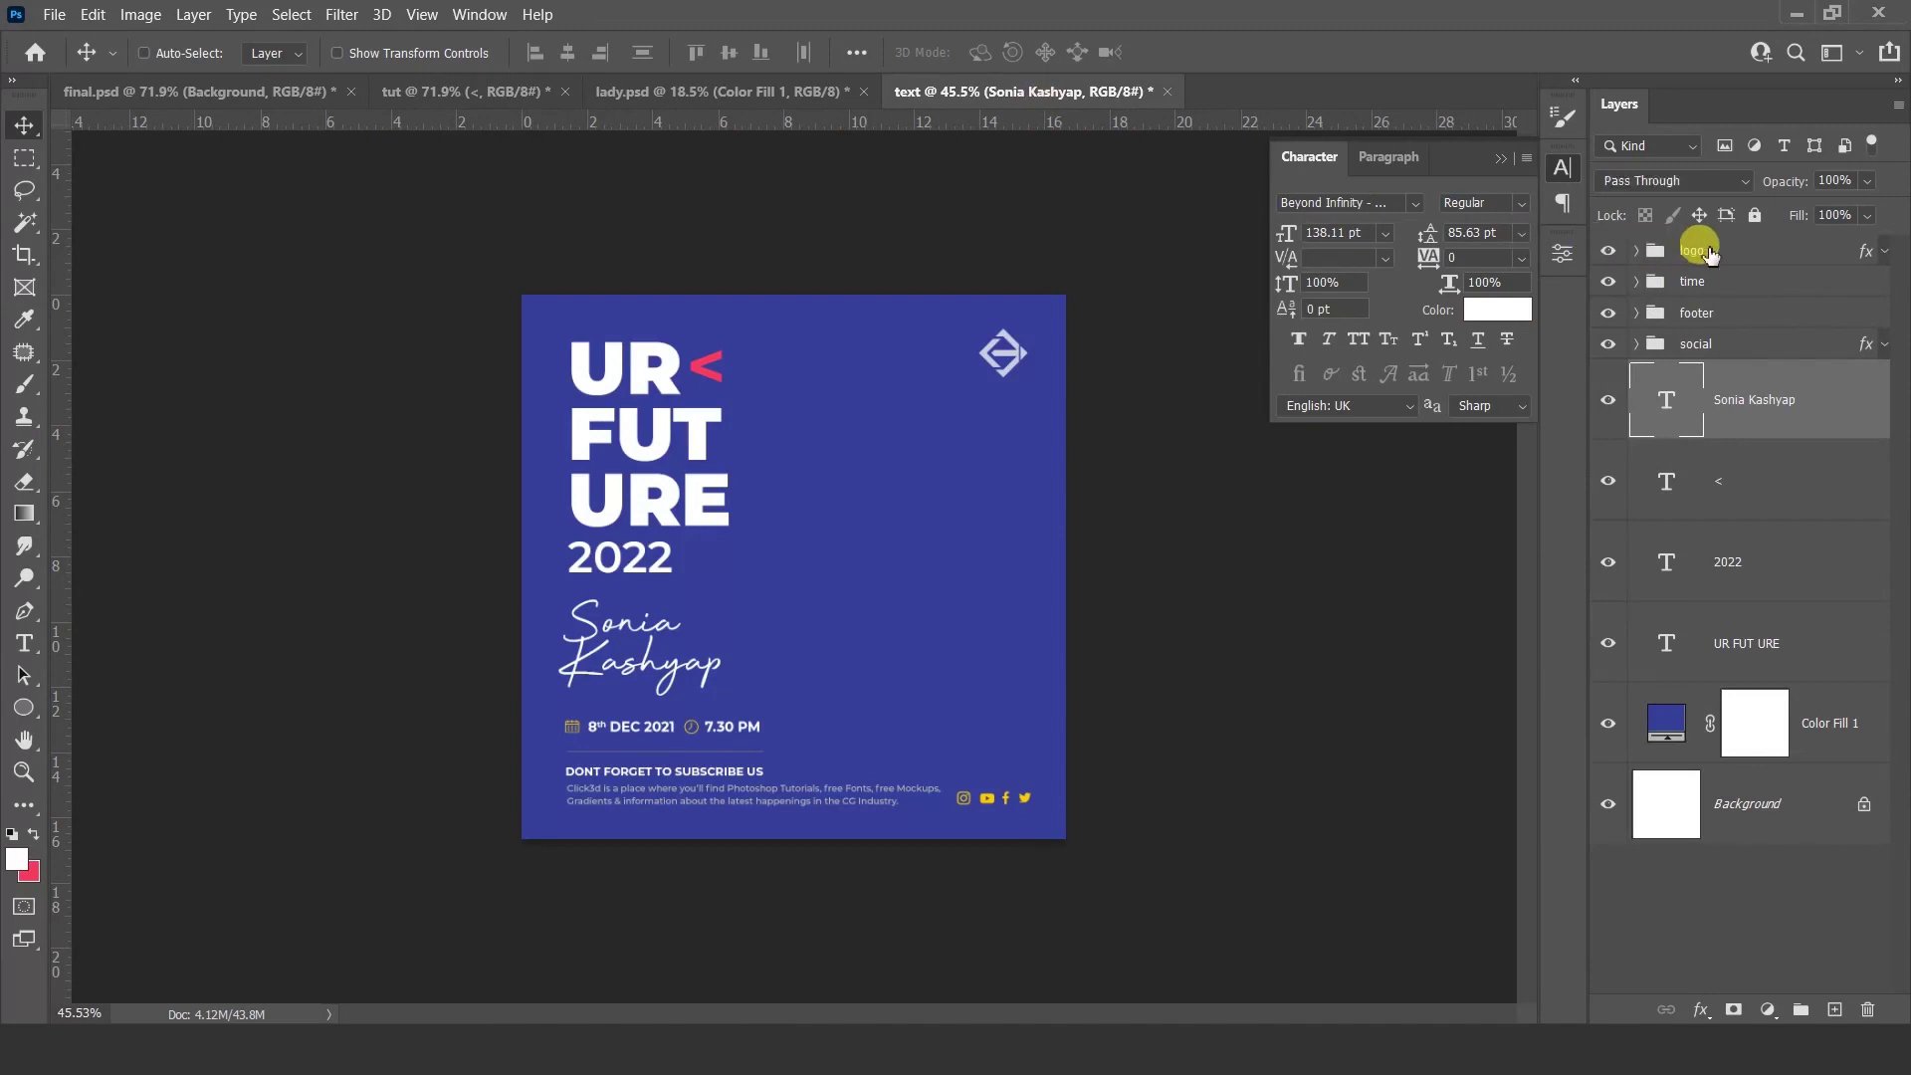
Step: Copy the logo through signature name layers from text.psd onto the tut poster
click(1710, 253)
shift+click(1744, 416)
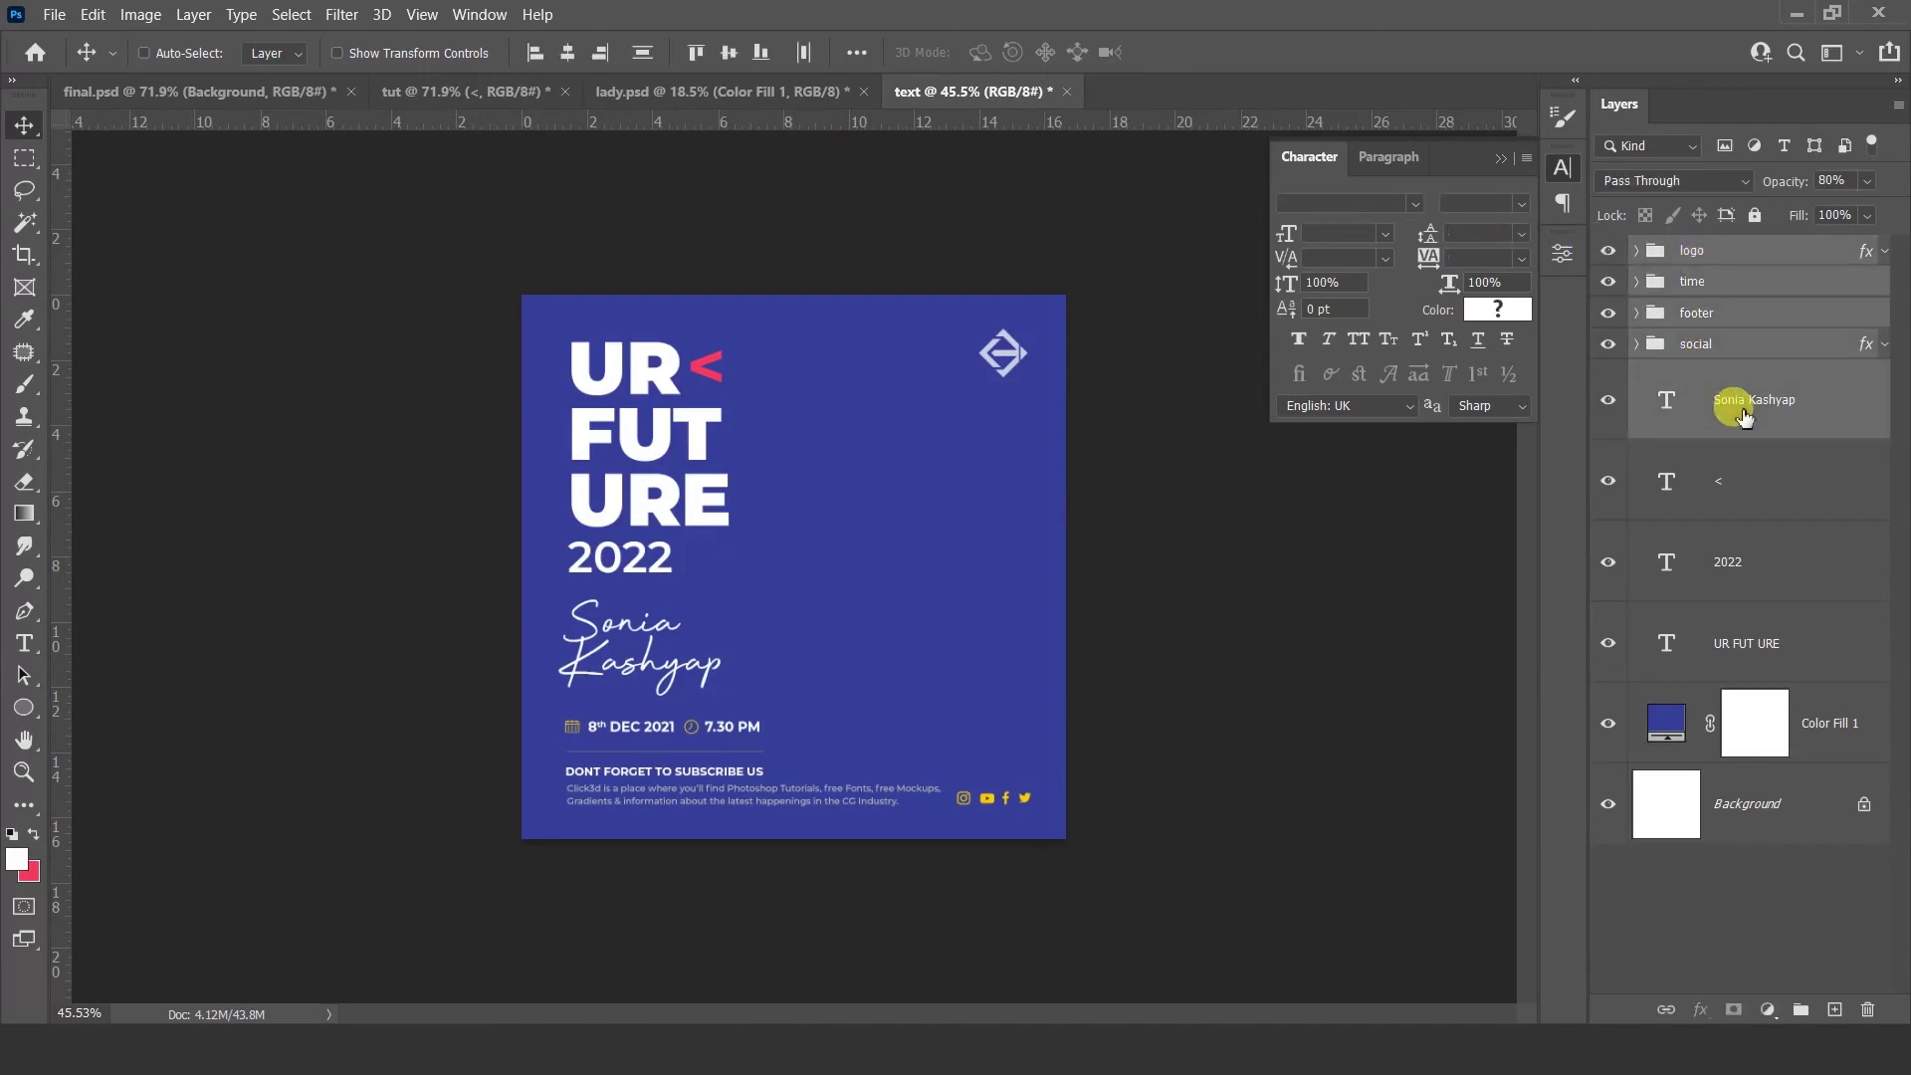
mouse_move(612, 412)
mouse_down()
mouse_move(430, 98)
mouse_move(649, 587)
mouse_up()
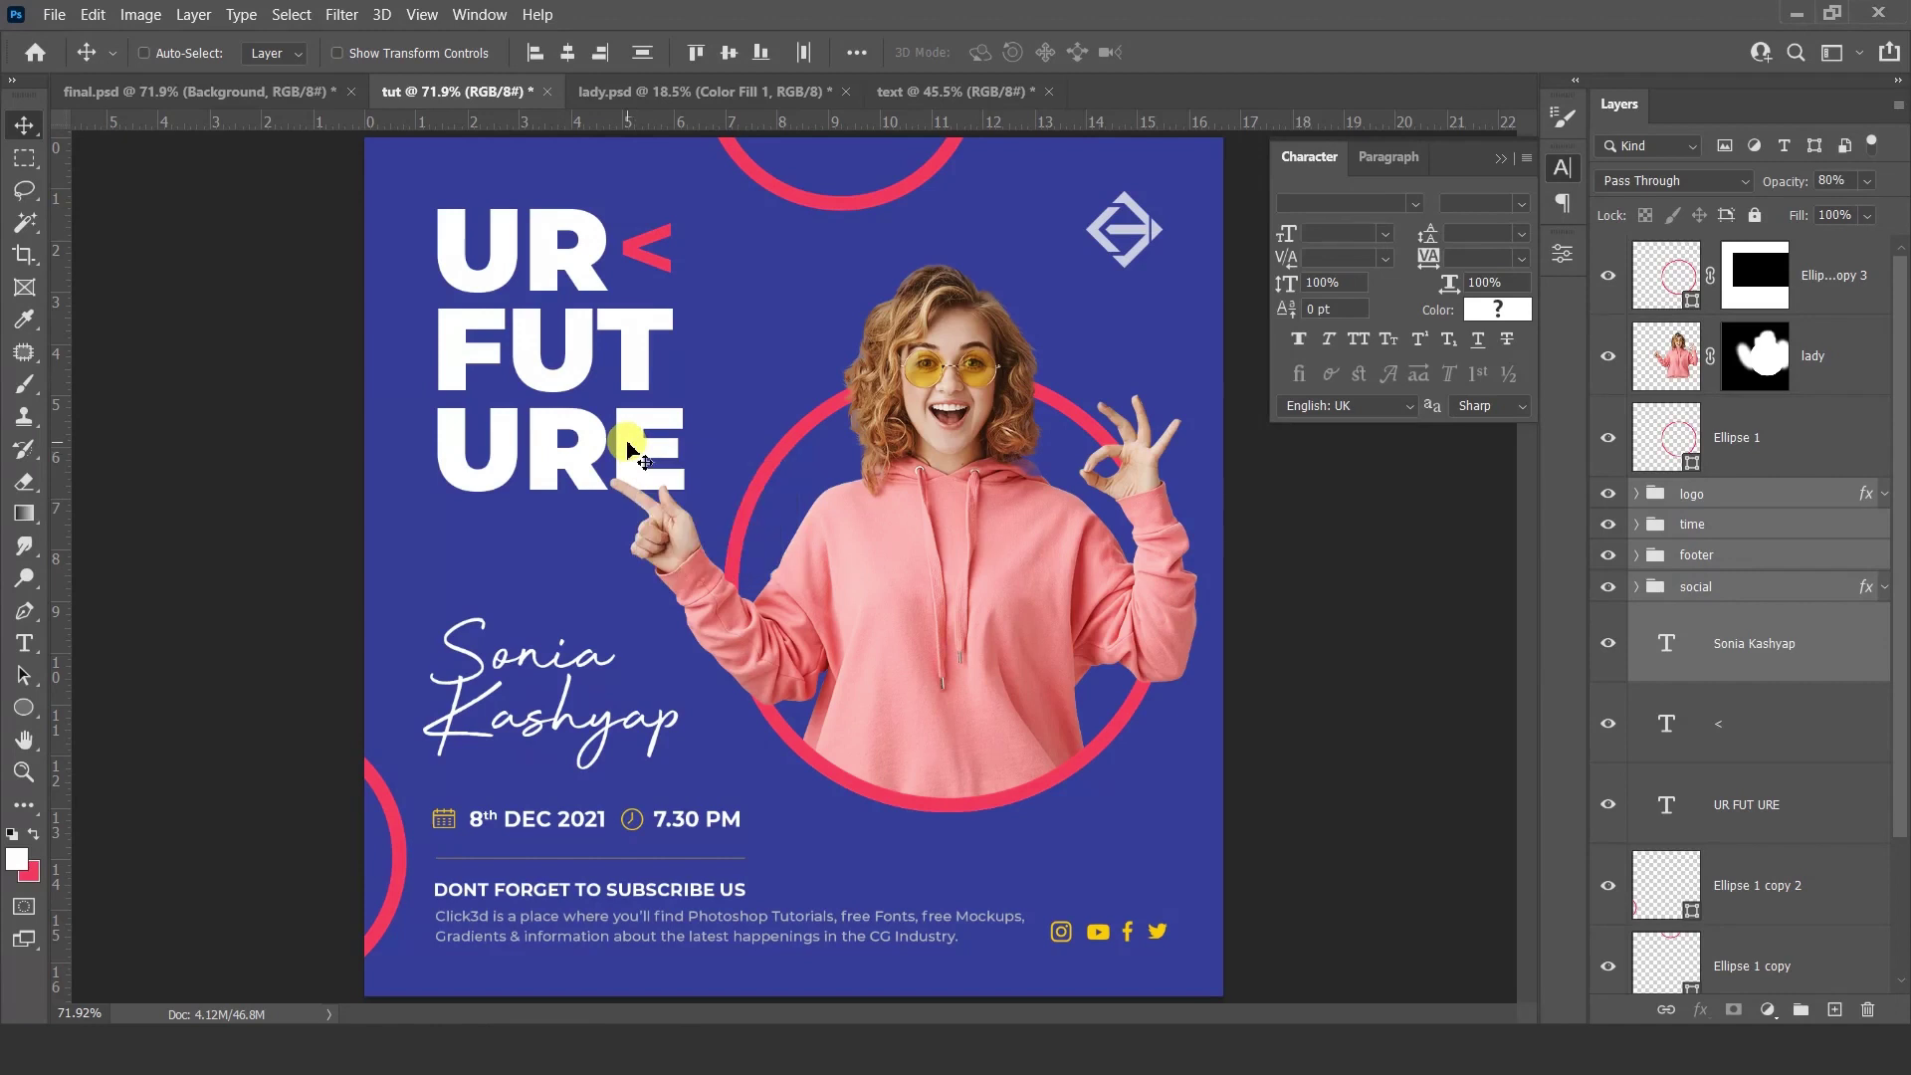
right_click(901, 456)
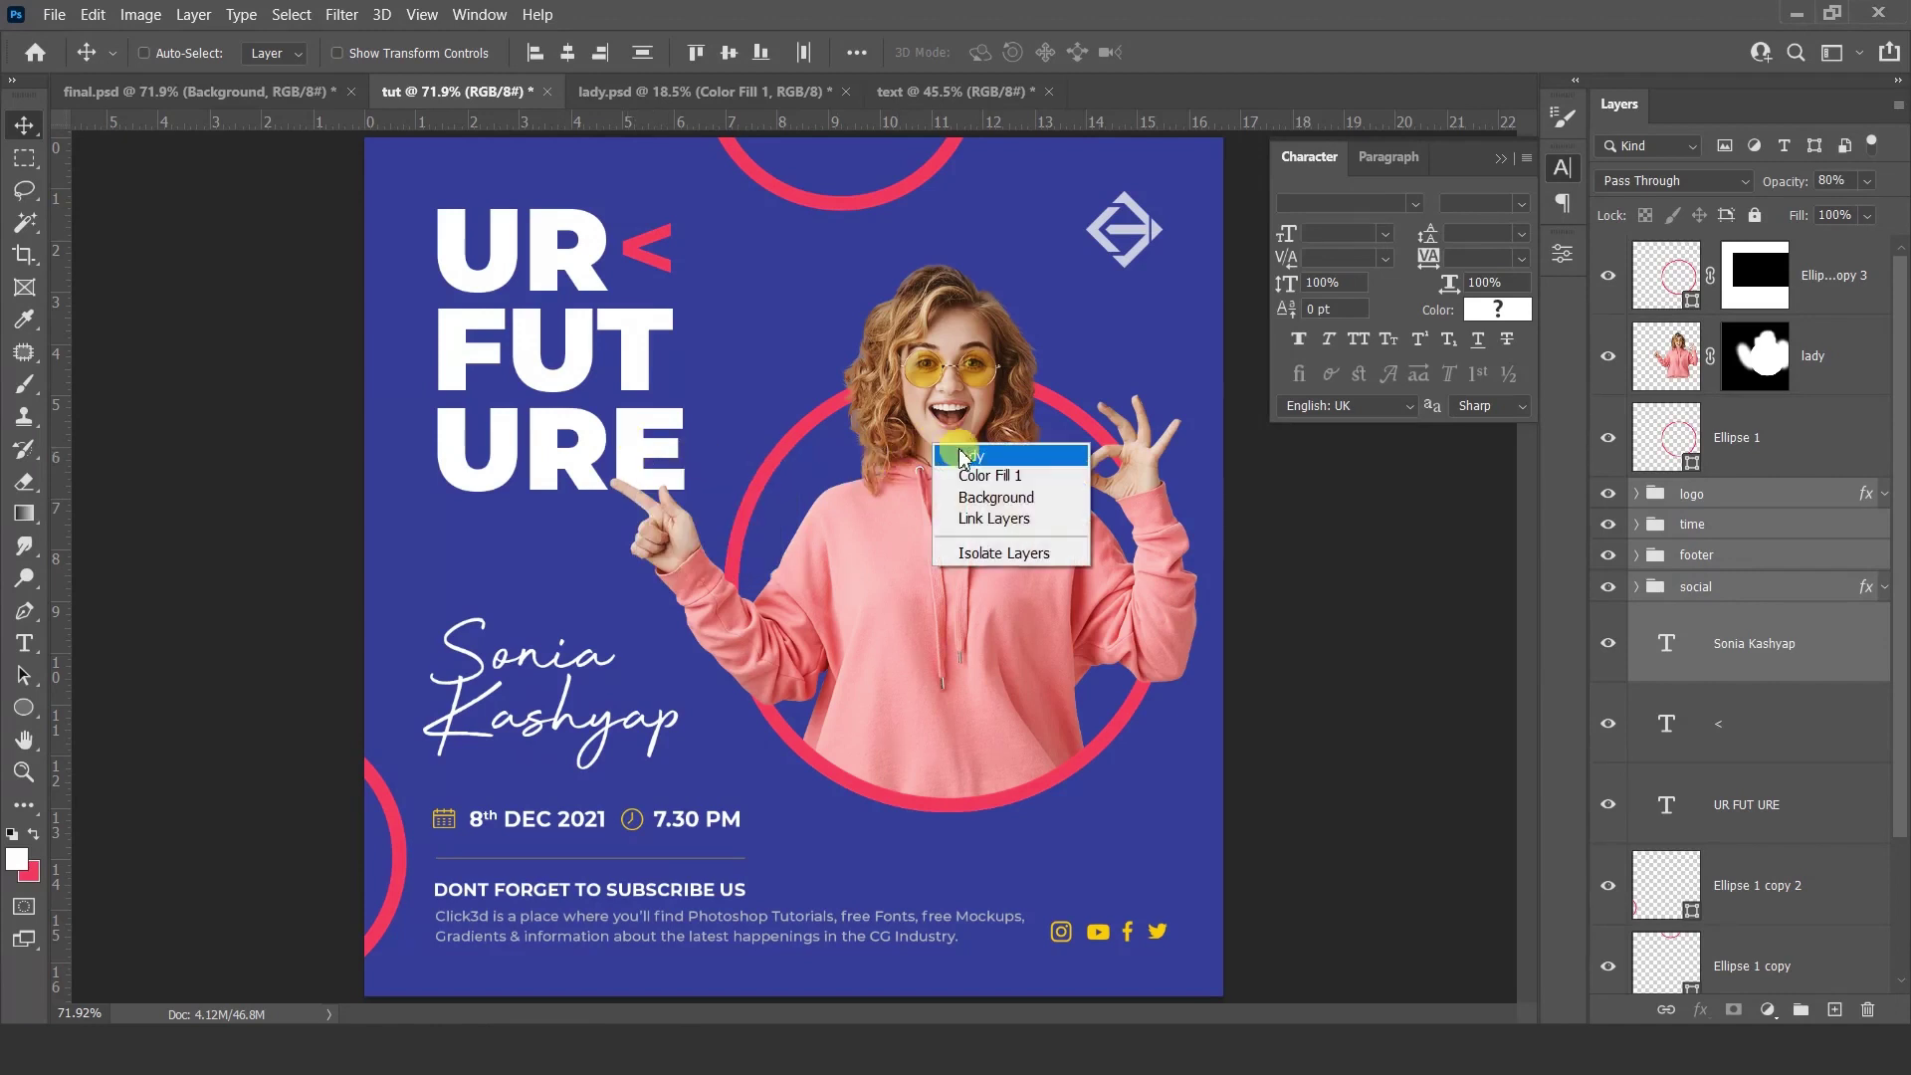
Step: Scale the lady, Ellipse 1 and top ring layers to about 107% and nudge them slightly down
click(967, 465)
shift+click(1831, 284)
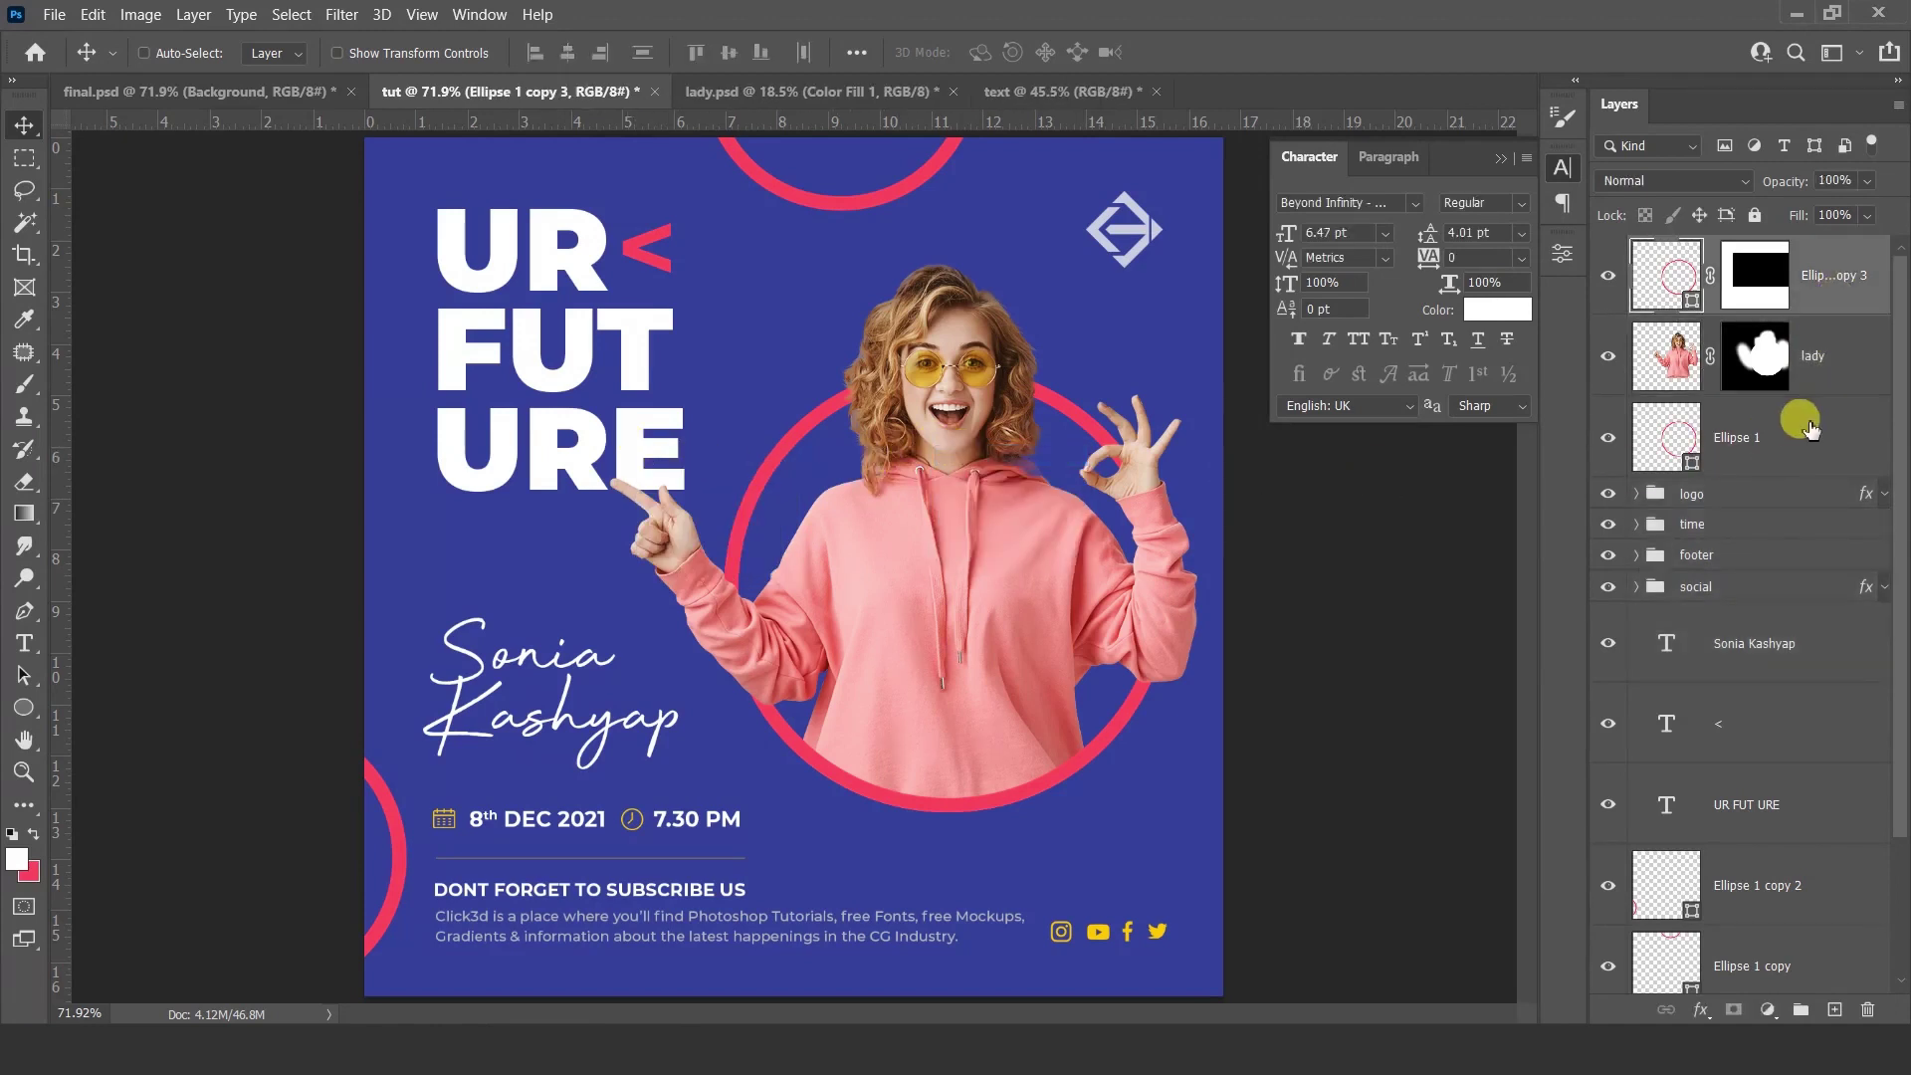
shift+click(1799, 433)
key(ctrl+t)
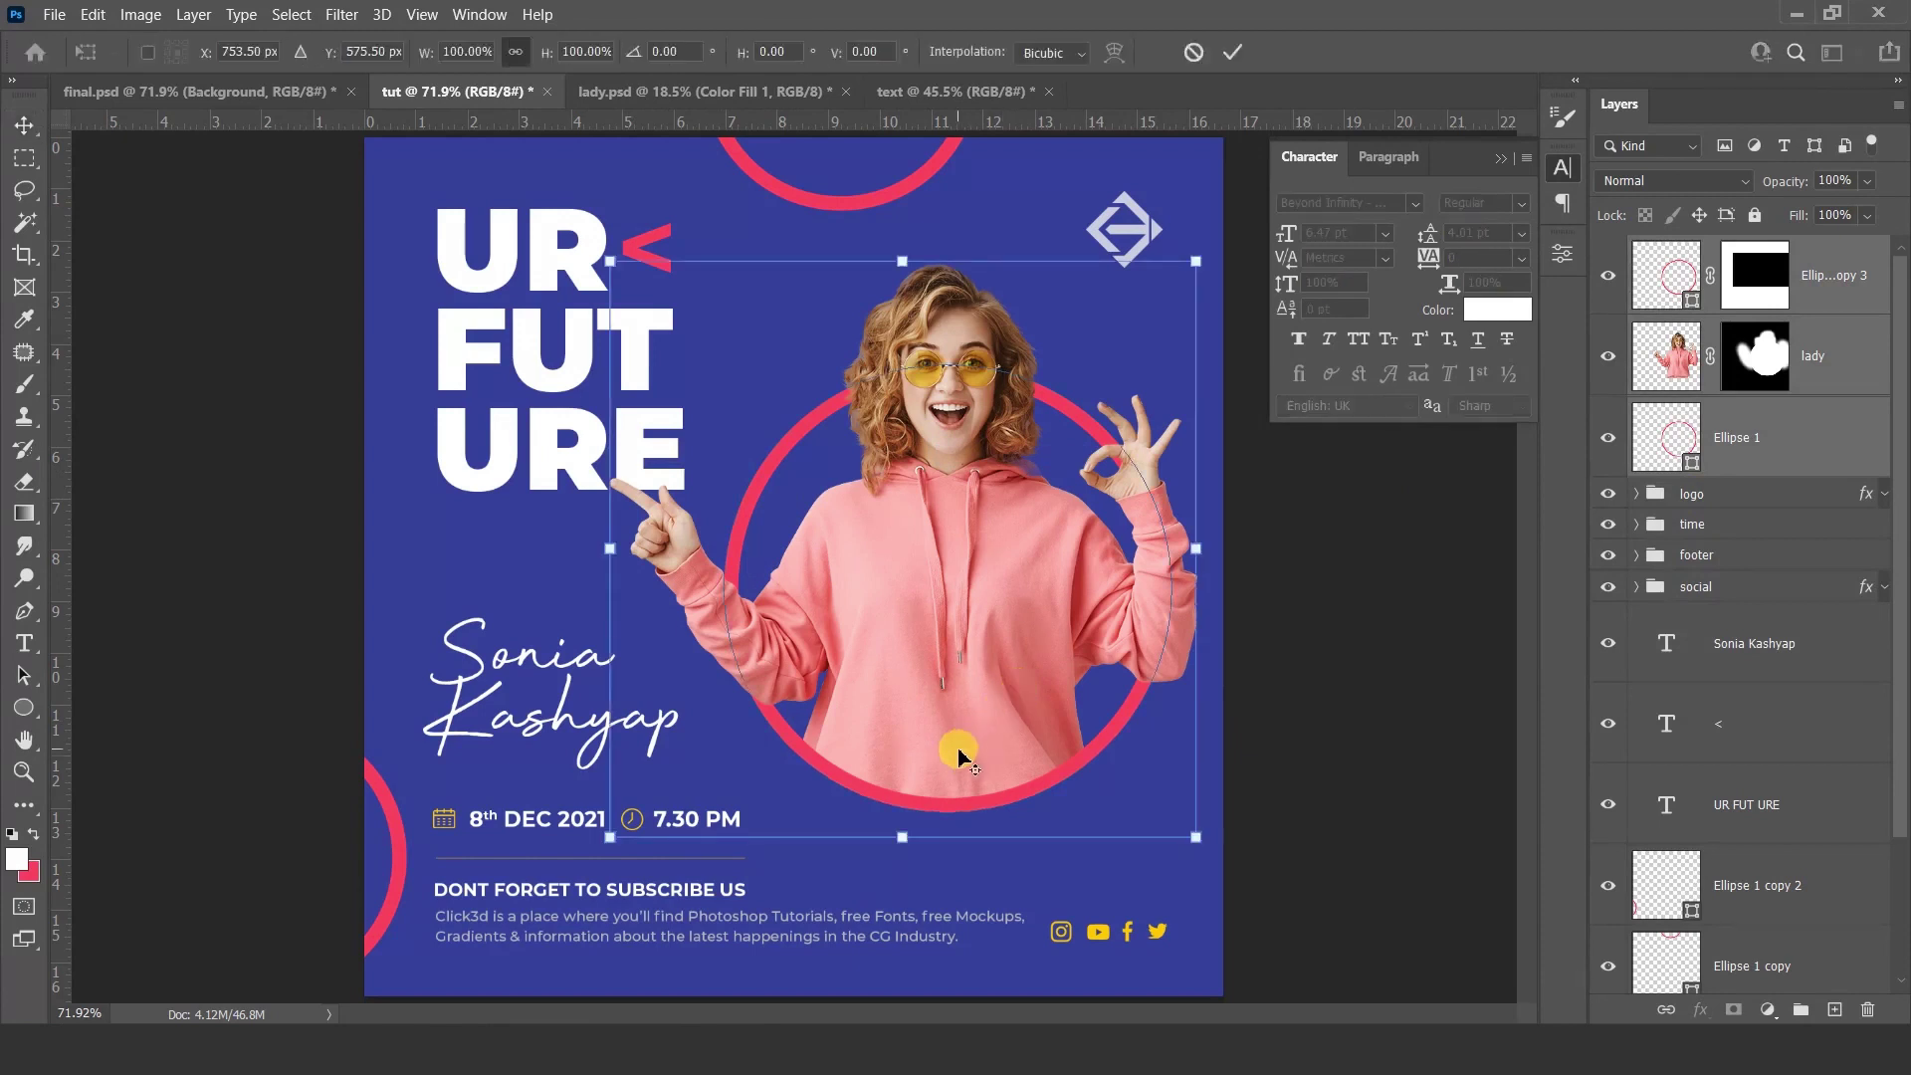
drag(1196, 261, 1250, 245)
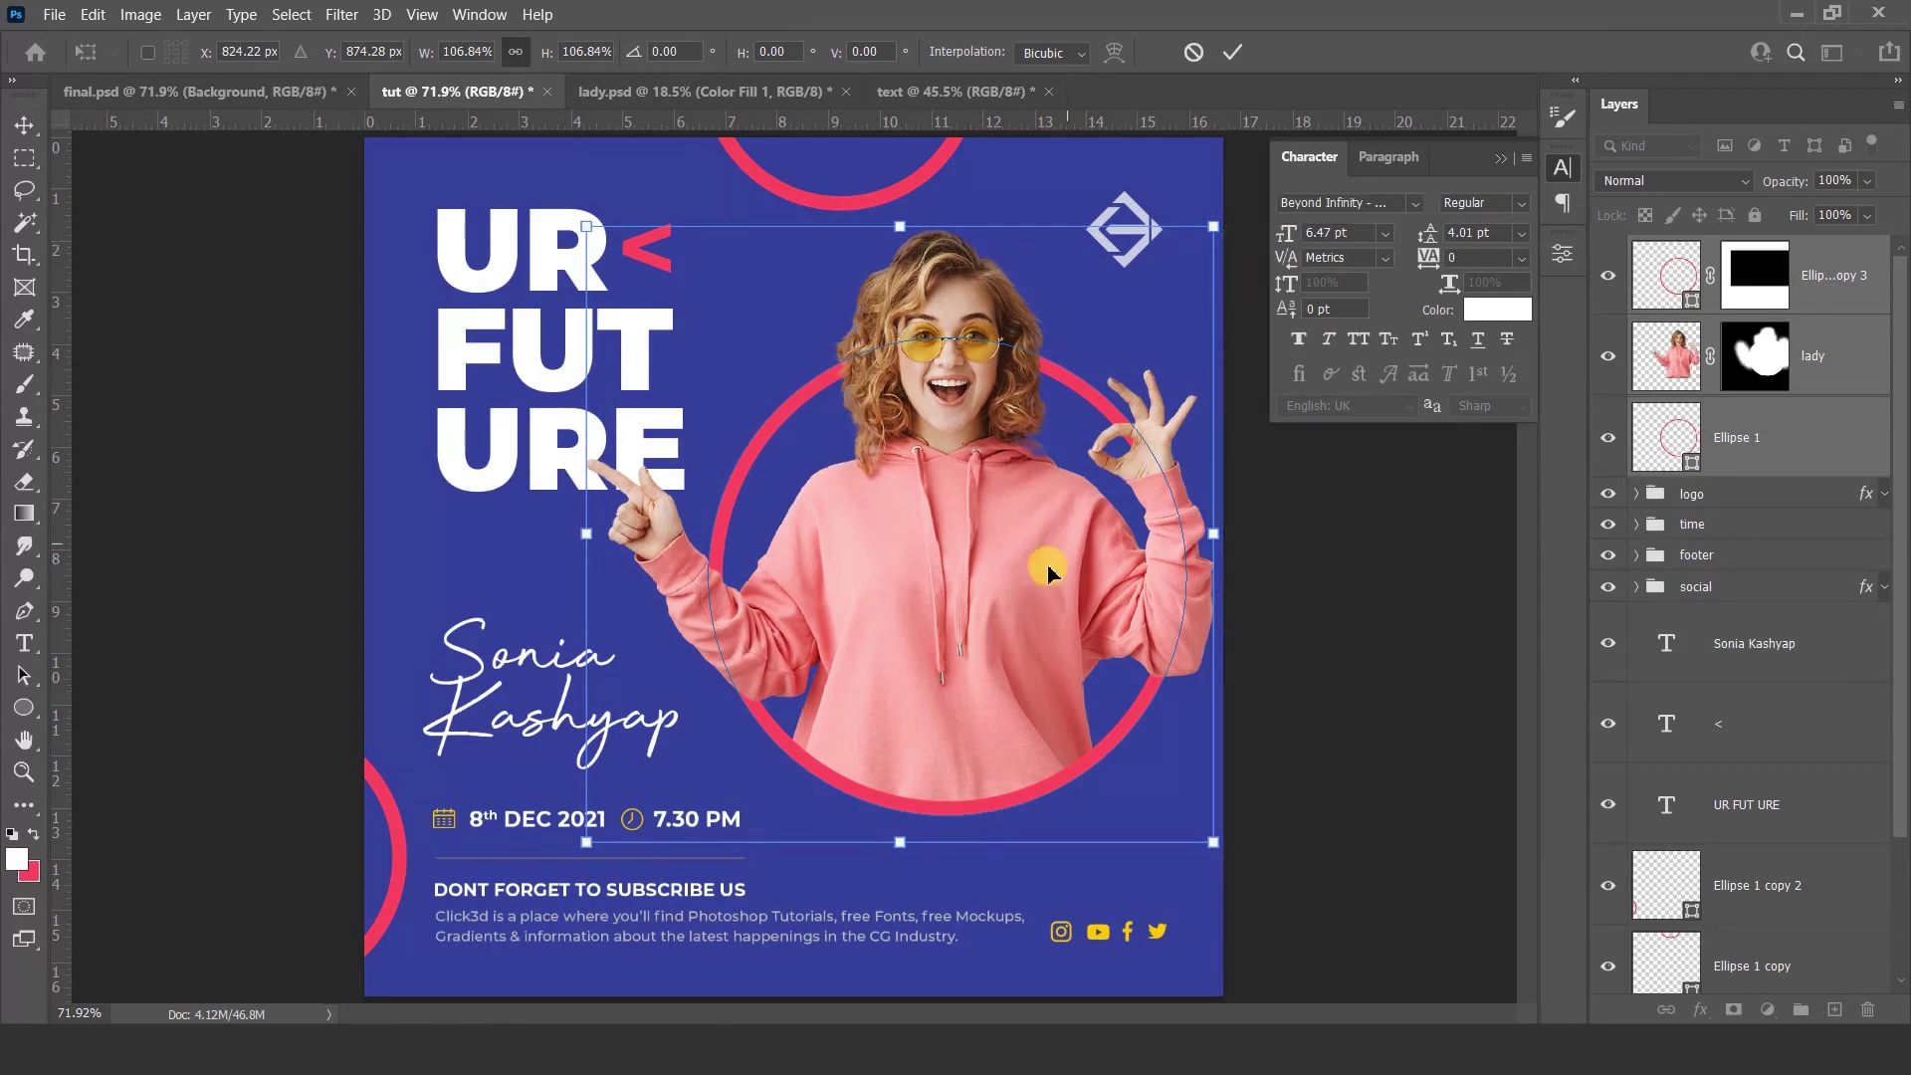
drag(990, 635, 995, 635)
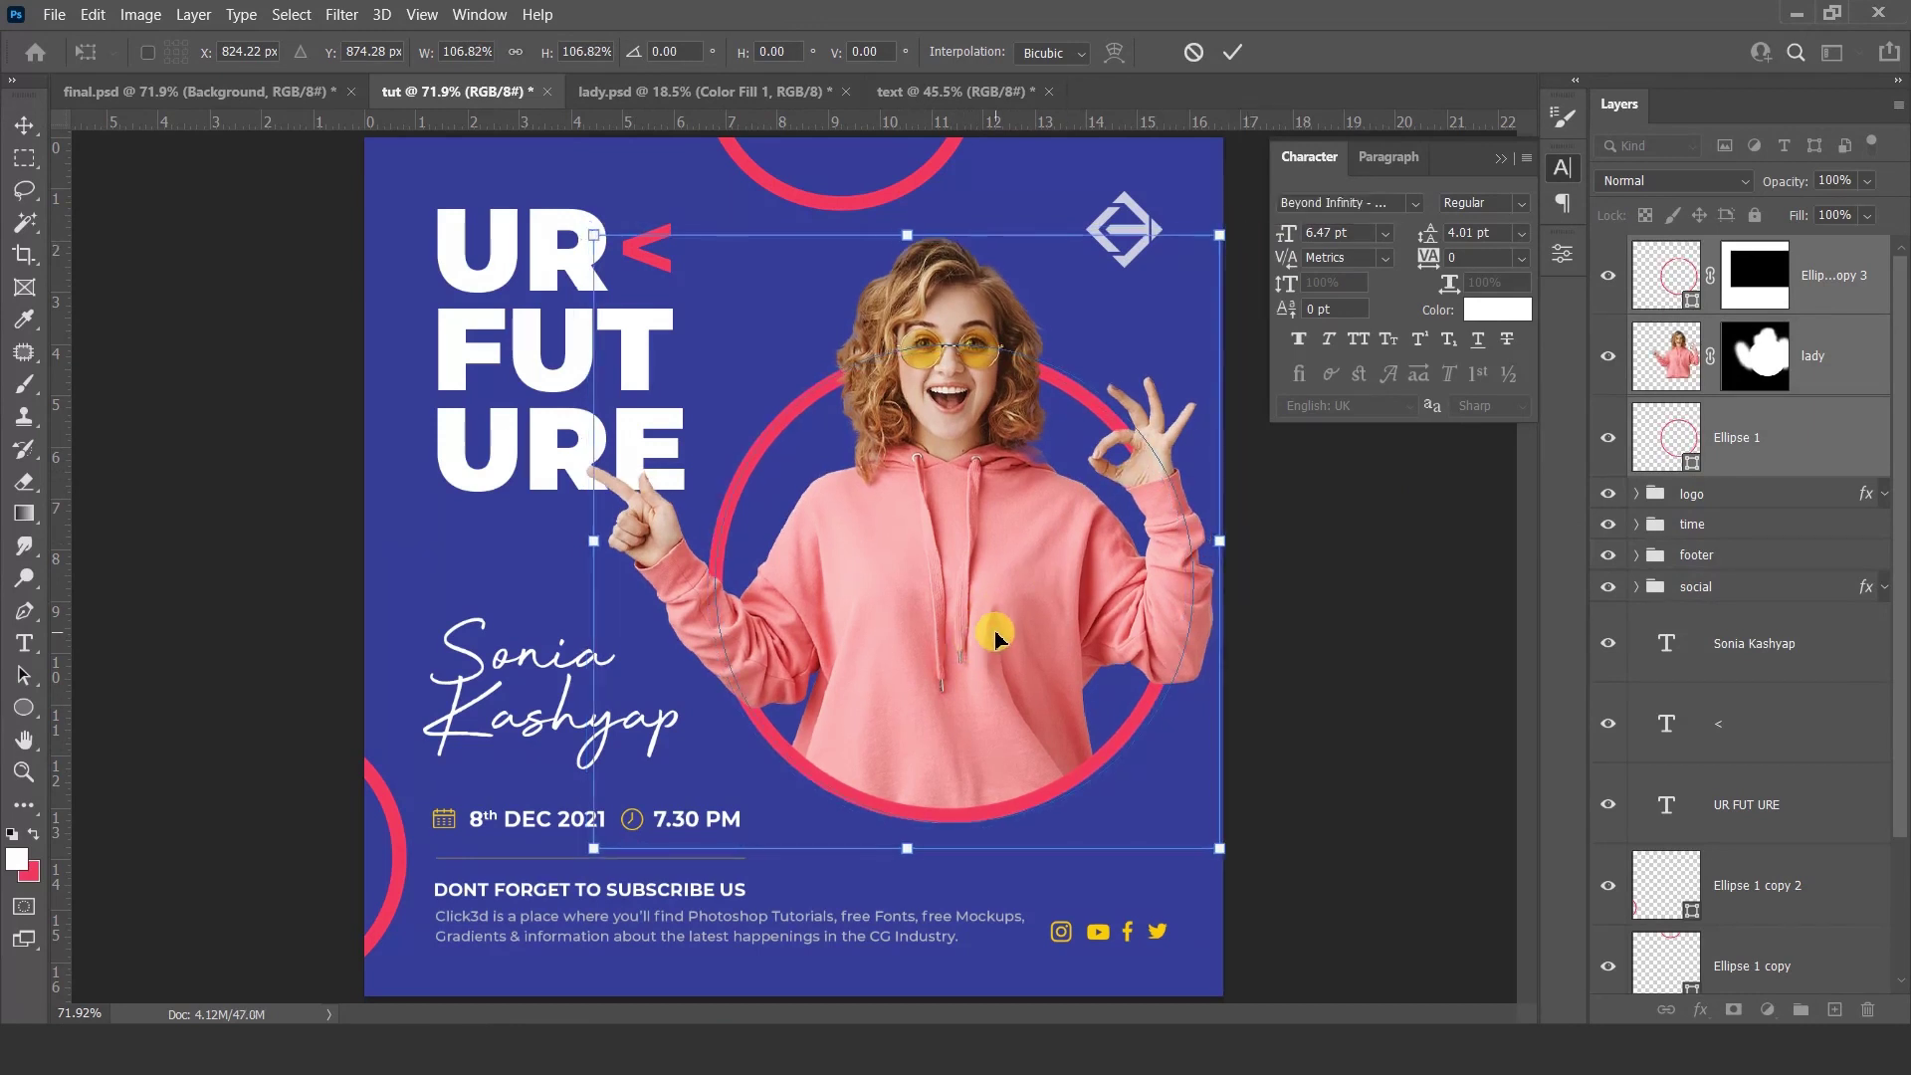
key(Return)
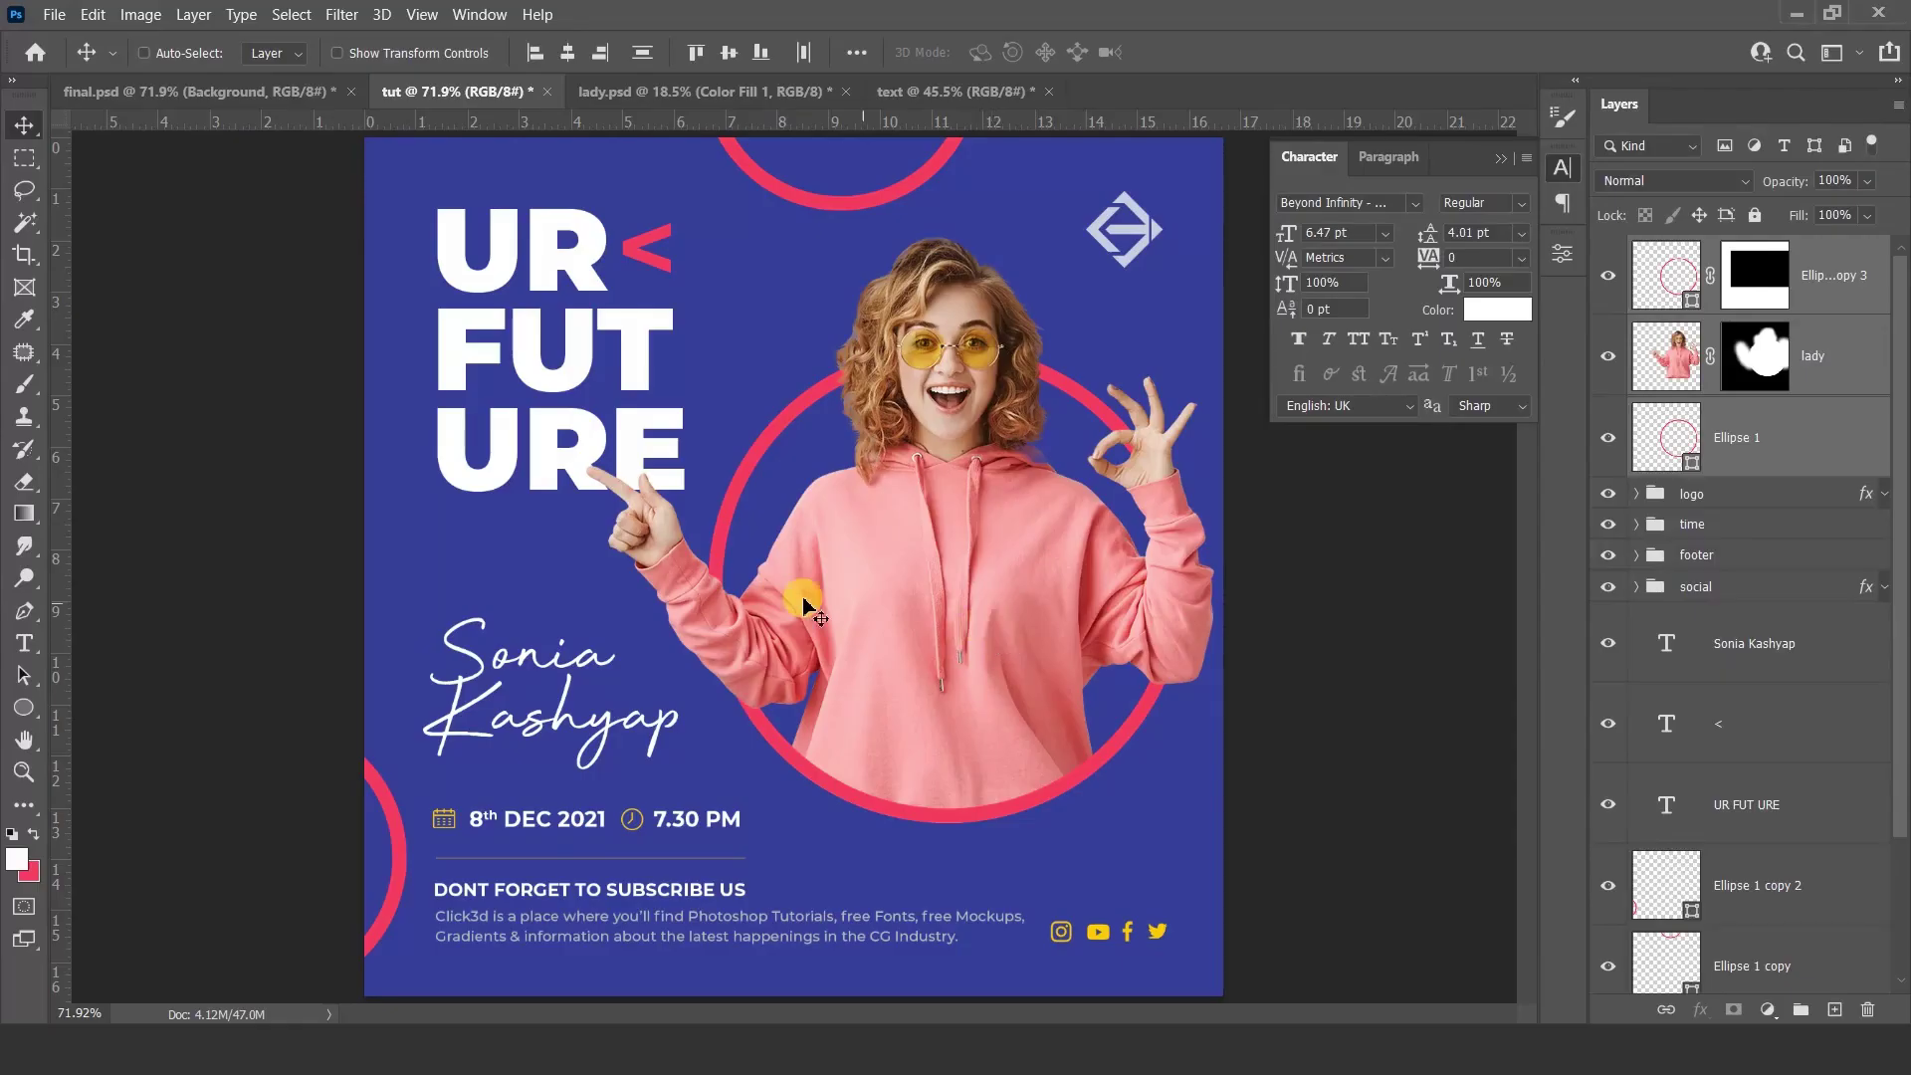
right_click(545, 370)
Step: Duplicate the UR FUT URE headline lower down and retype the copy as 2022
click(597, 393)
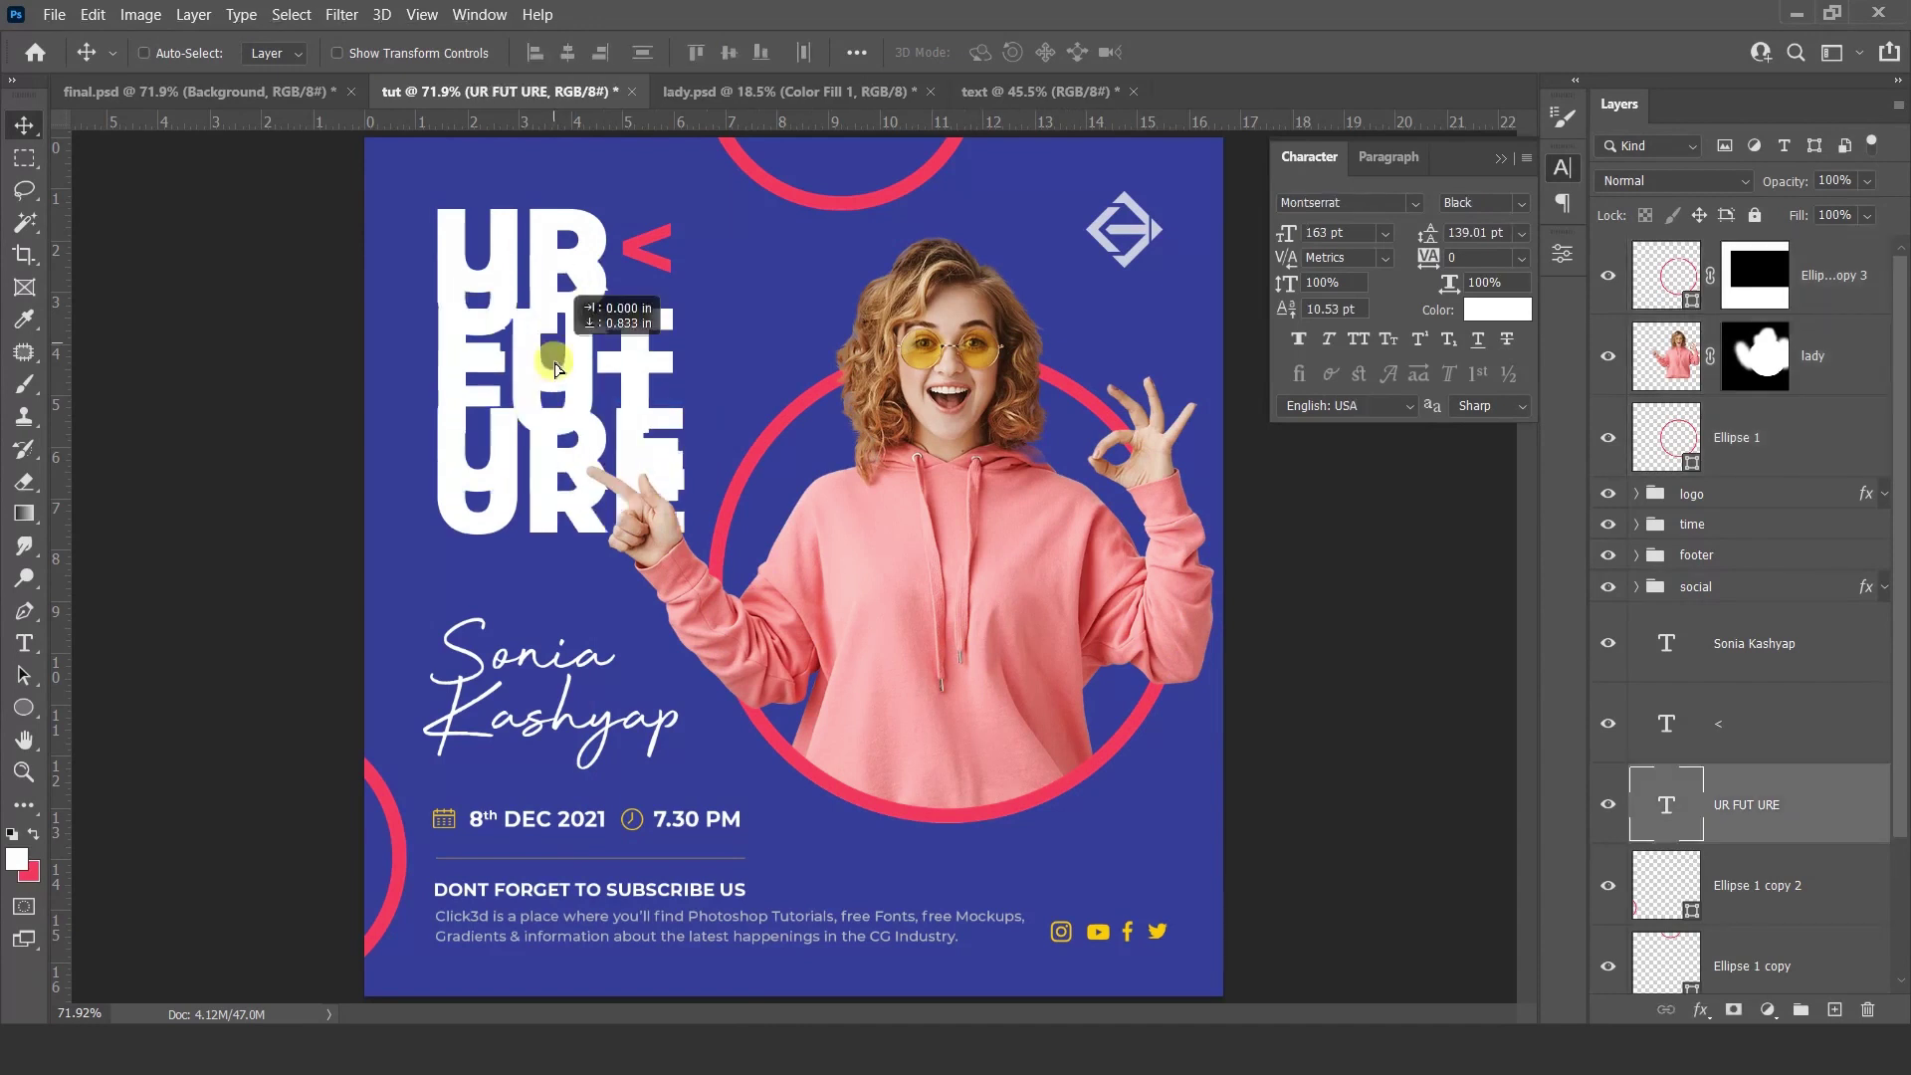
drag(557, 329, 557, 632)
key(t)
click(538, 584)
key(ctrl+a)
text(20)
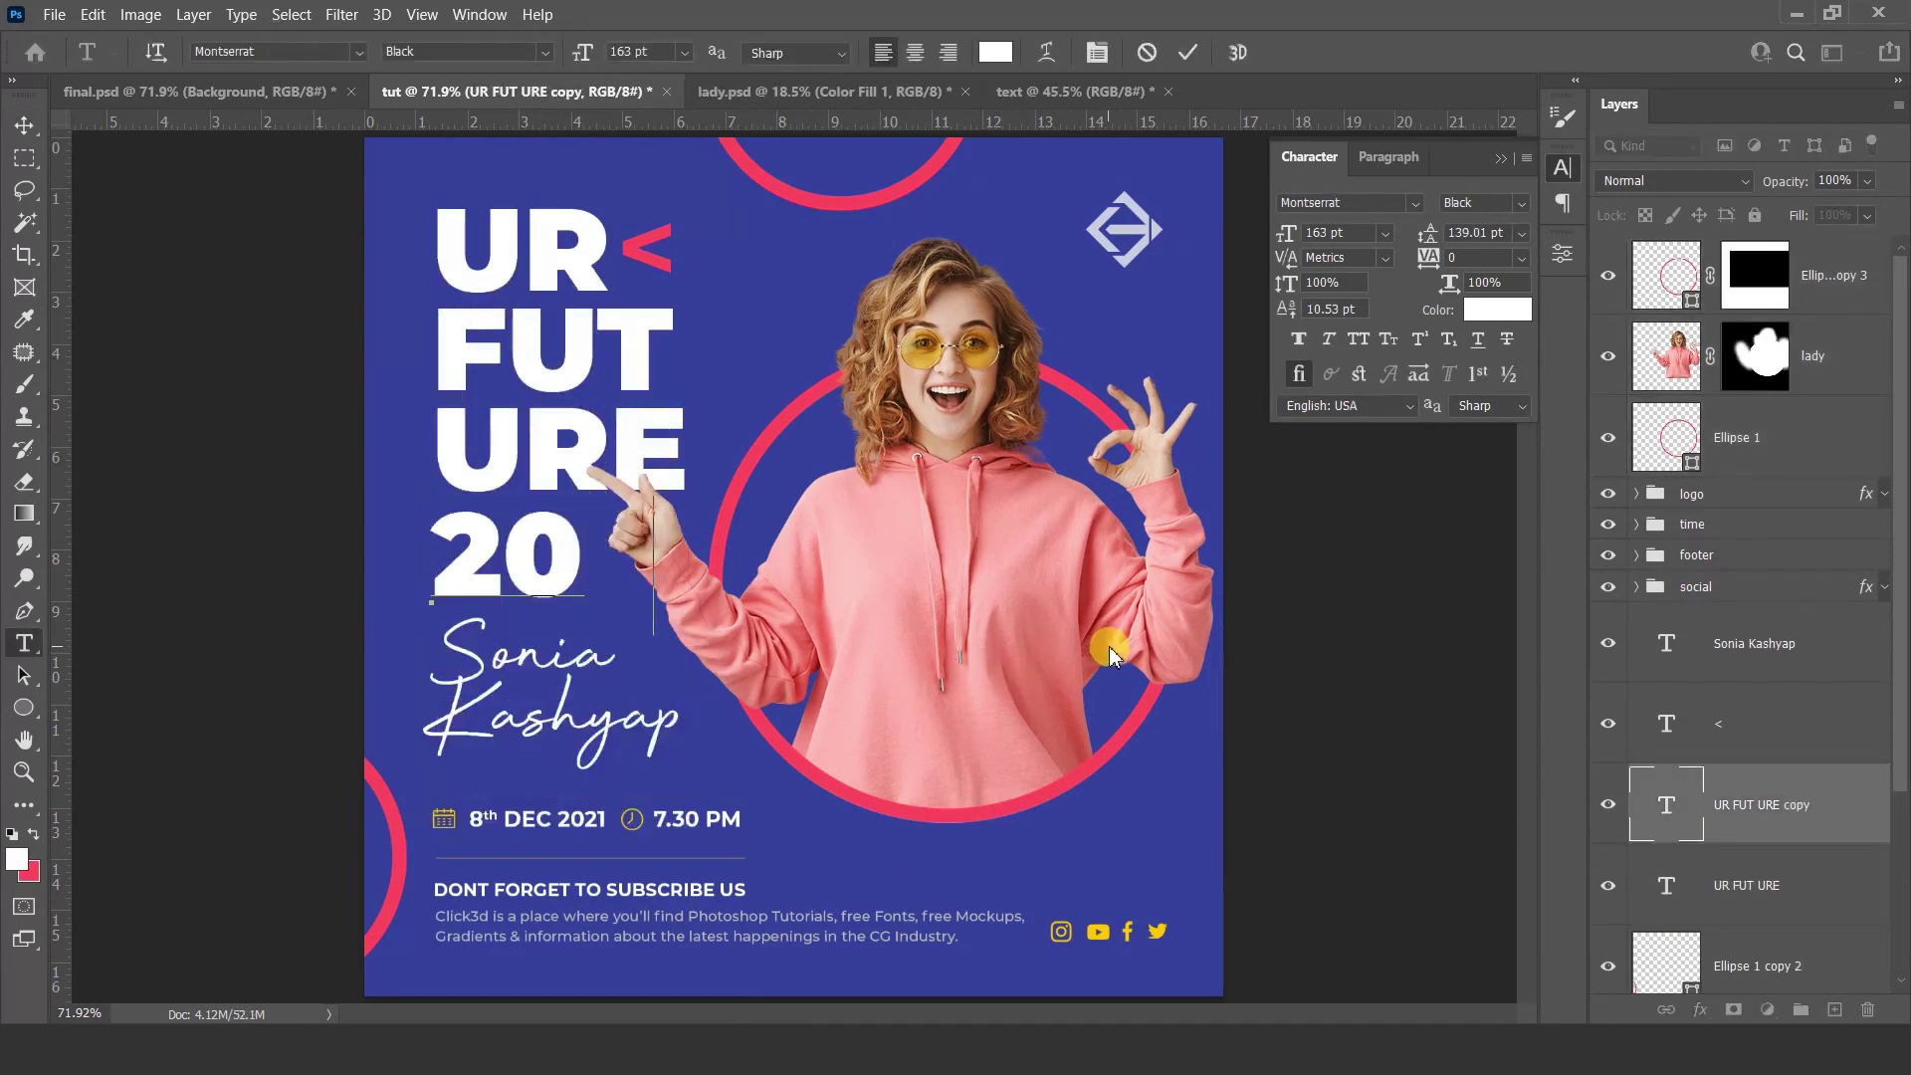
text(22)
click(1795, 793)
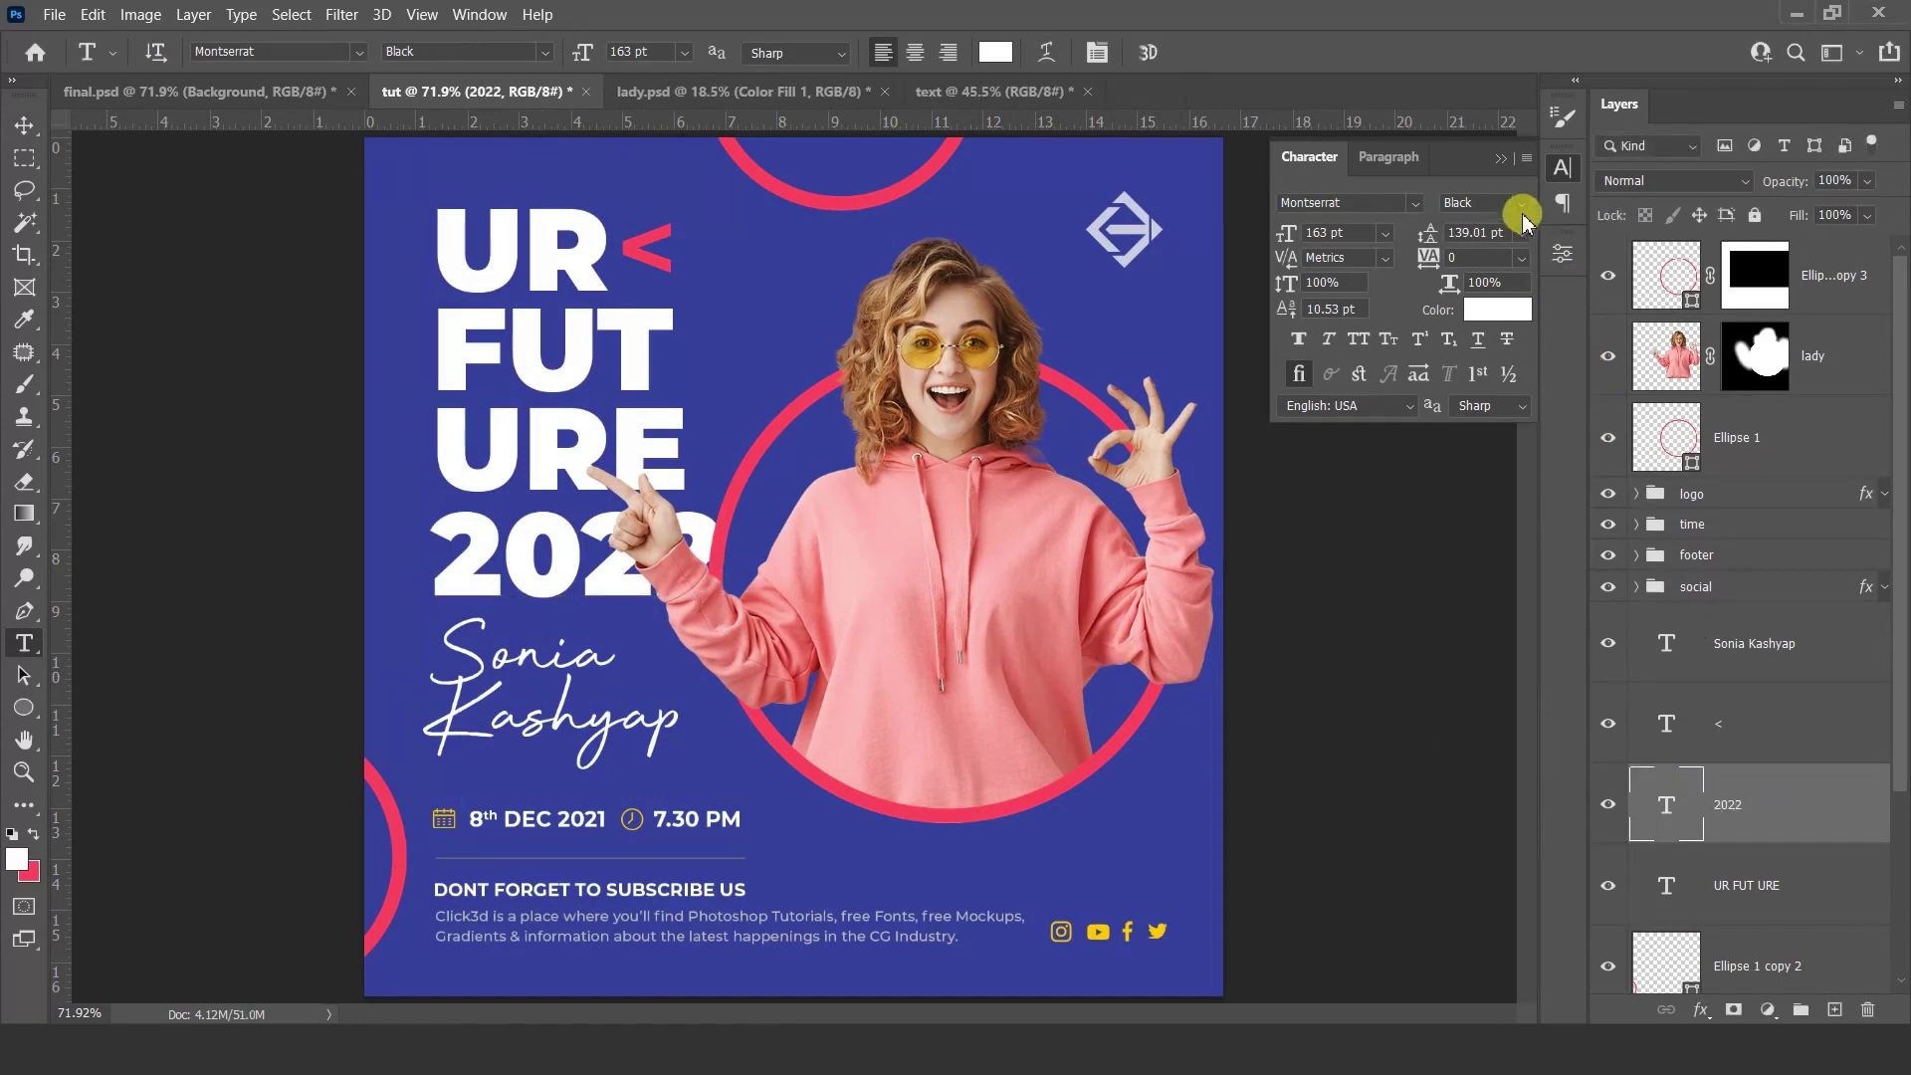
Step: Make the 2022 text Bold and shrink it to about 59% beneath the headline
click(1522, 204)
click(1483, 446)
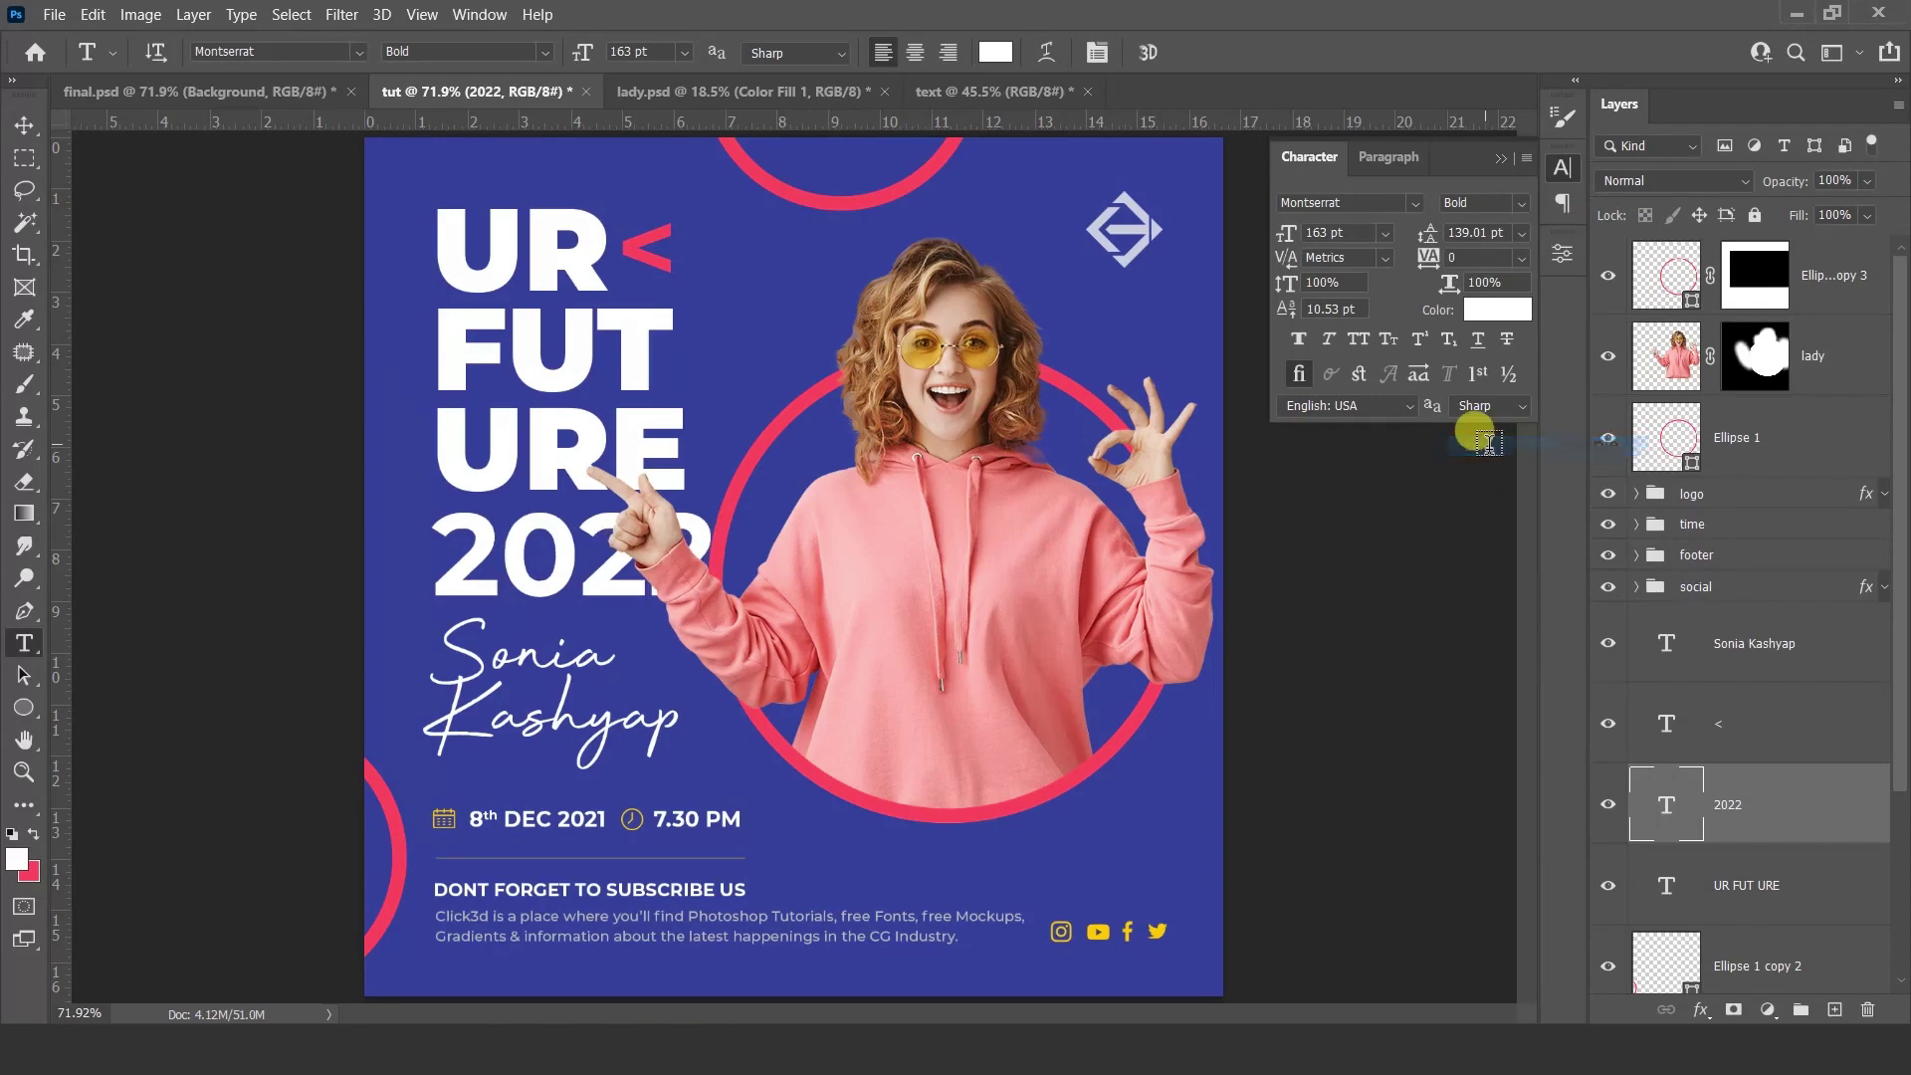
key(v)
key(ctrl+t)
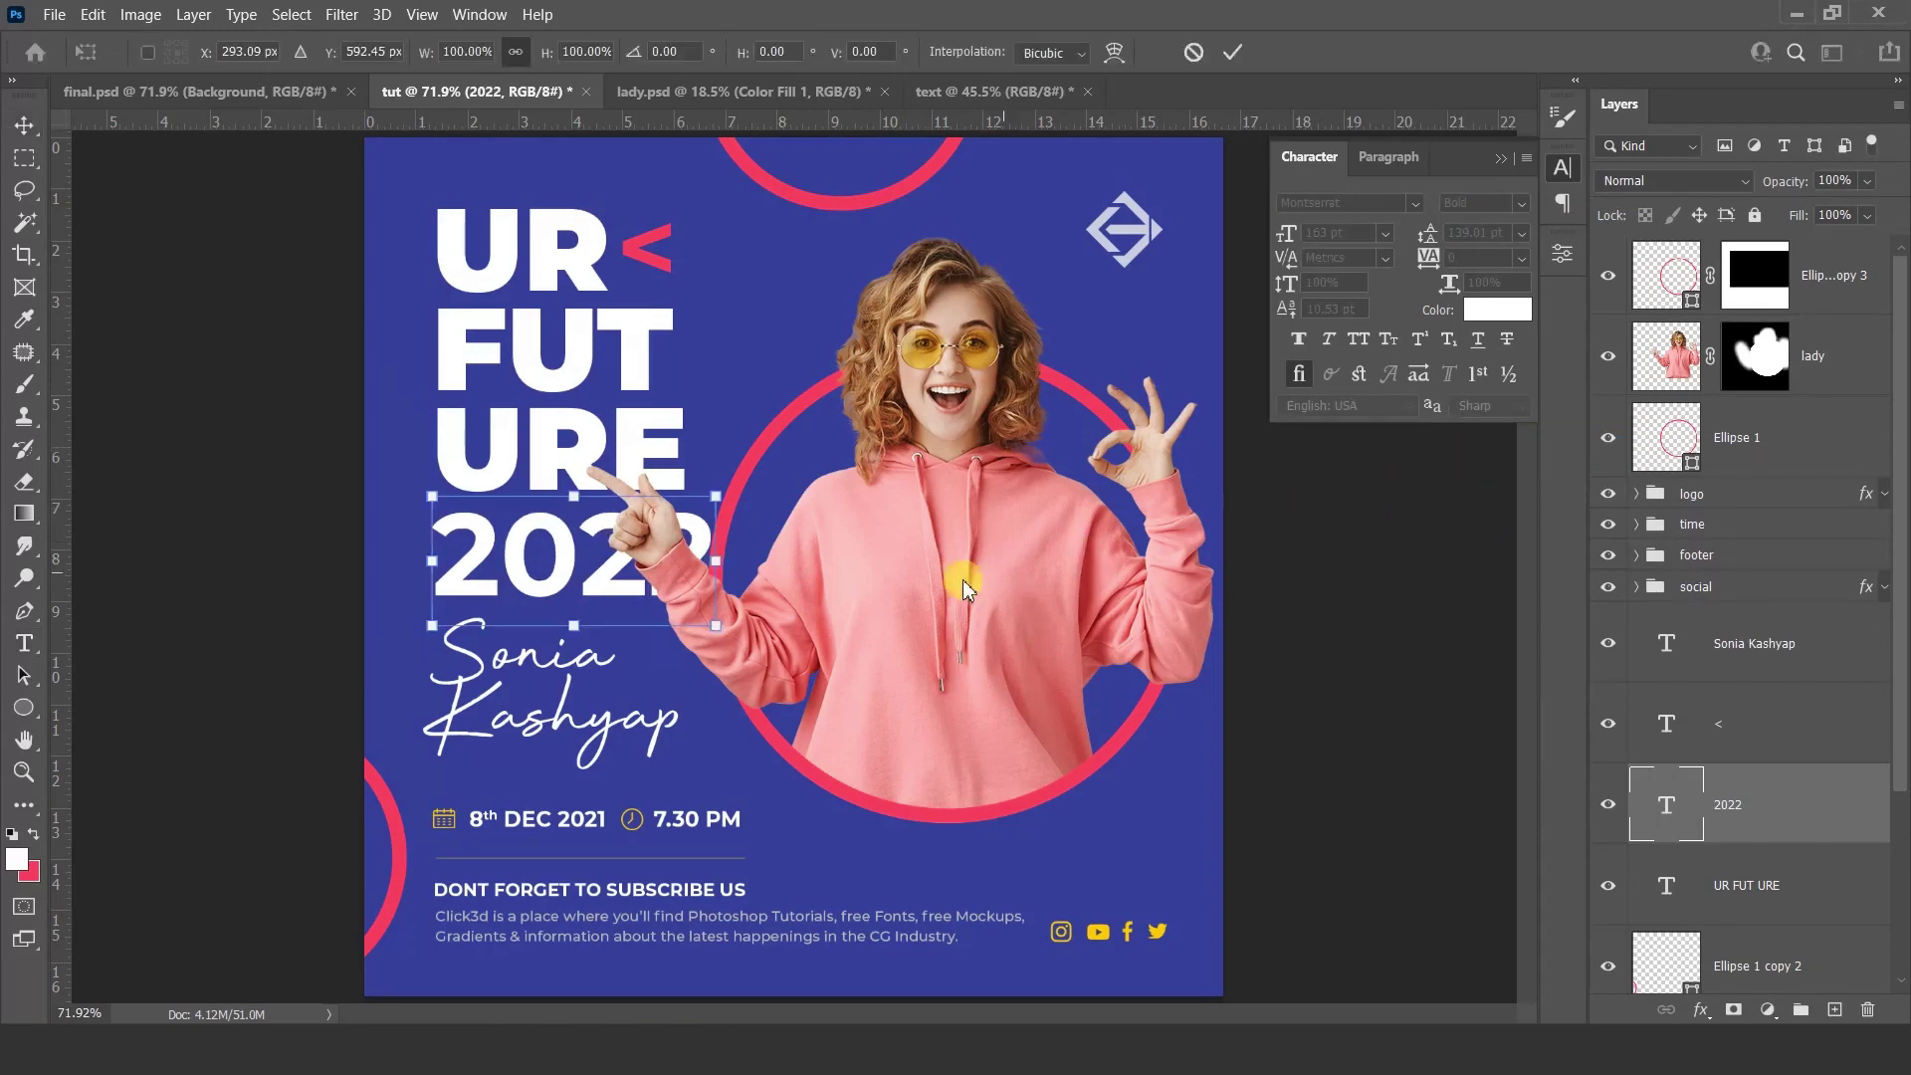
drag(715, 625, 586, 595)
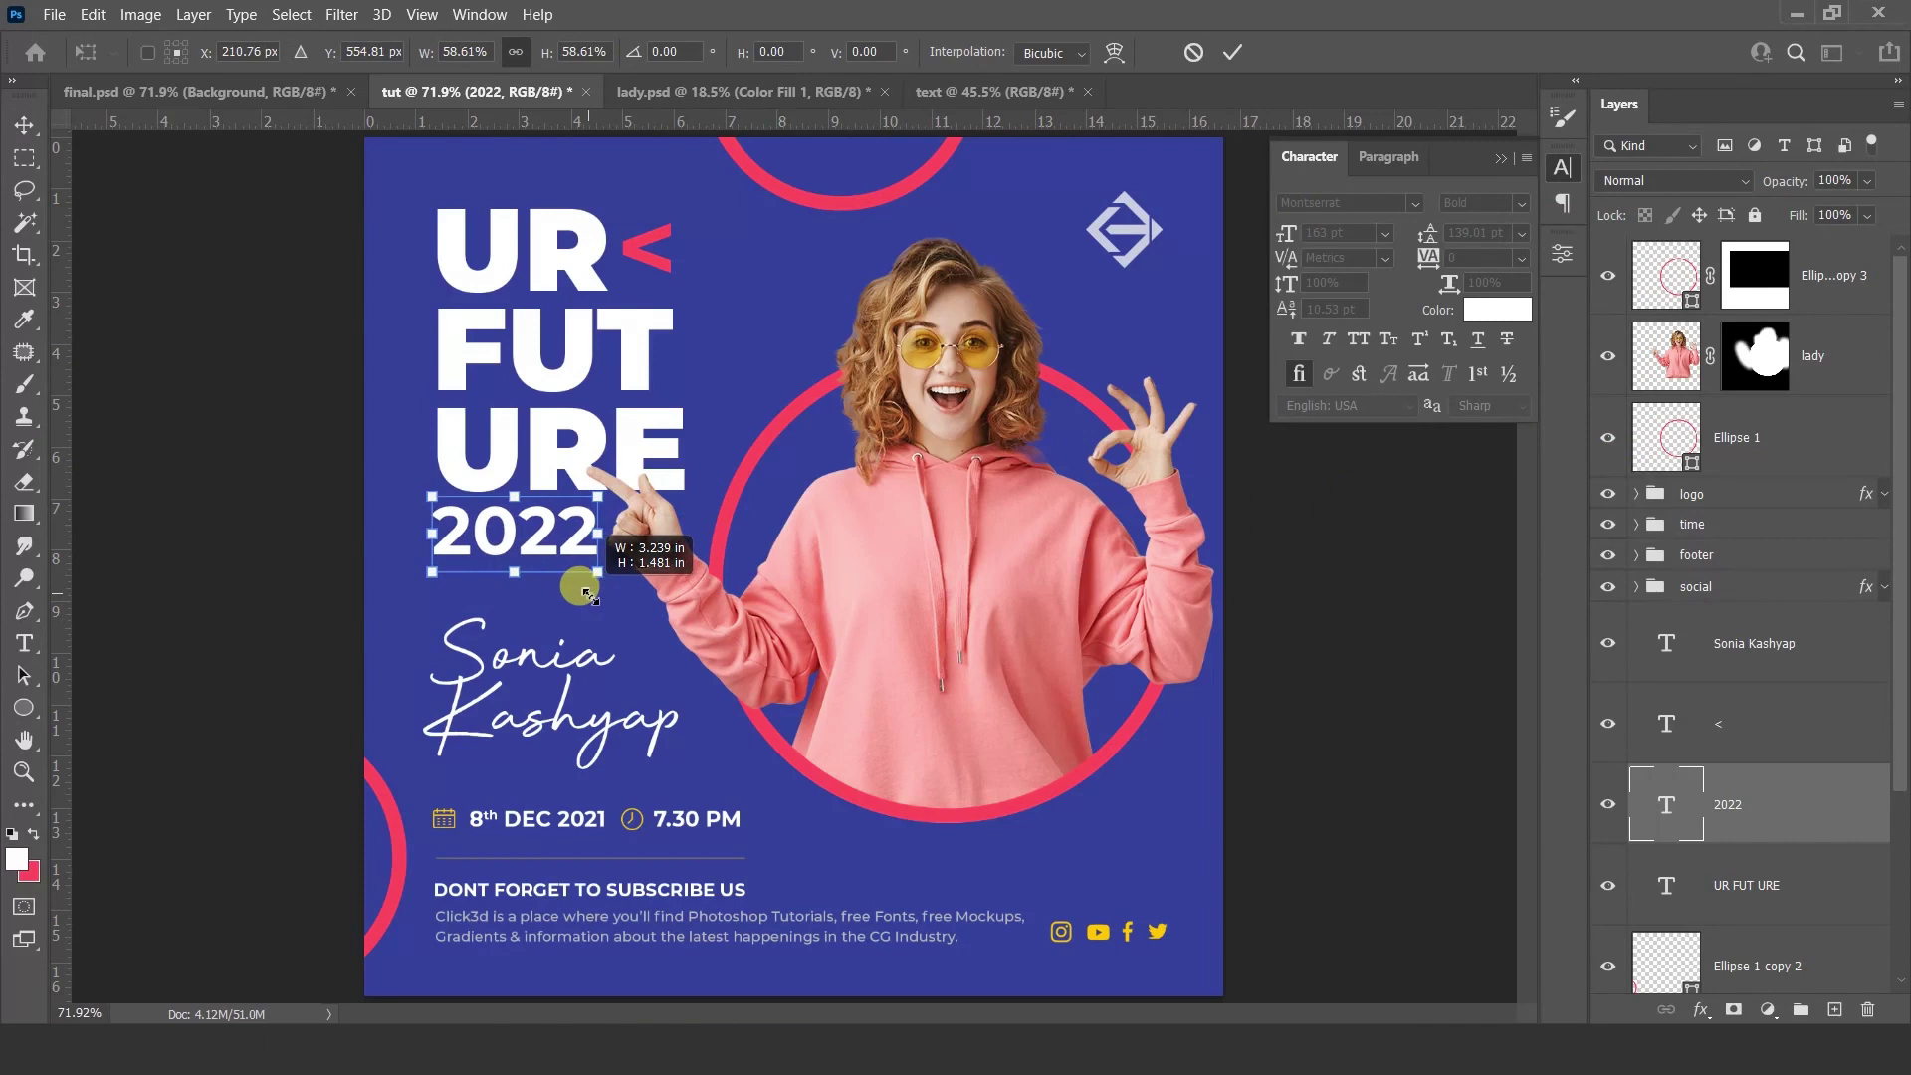
key(Return)
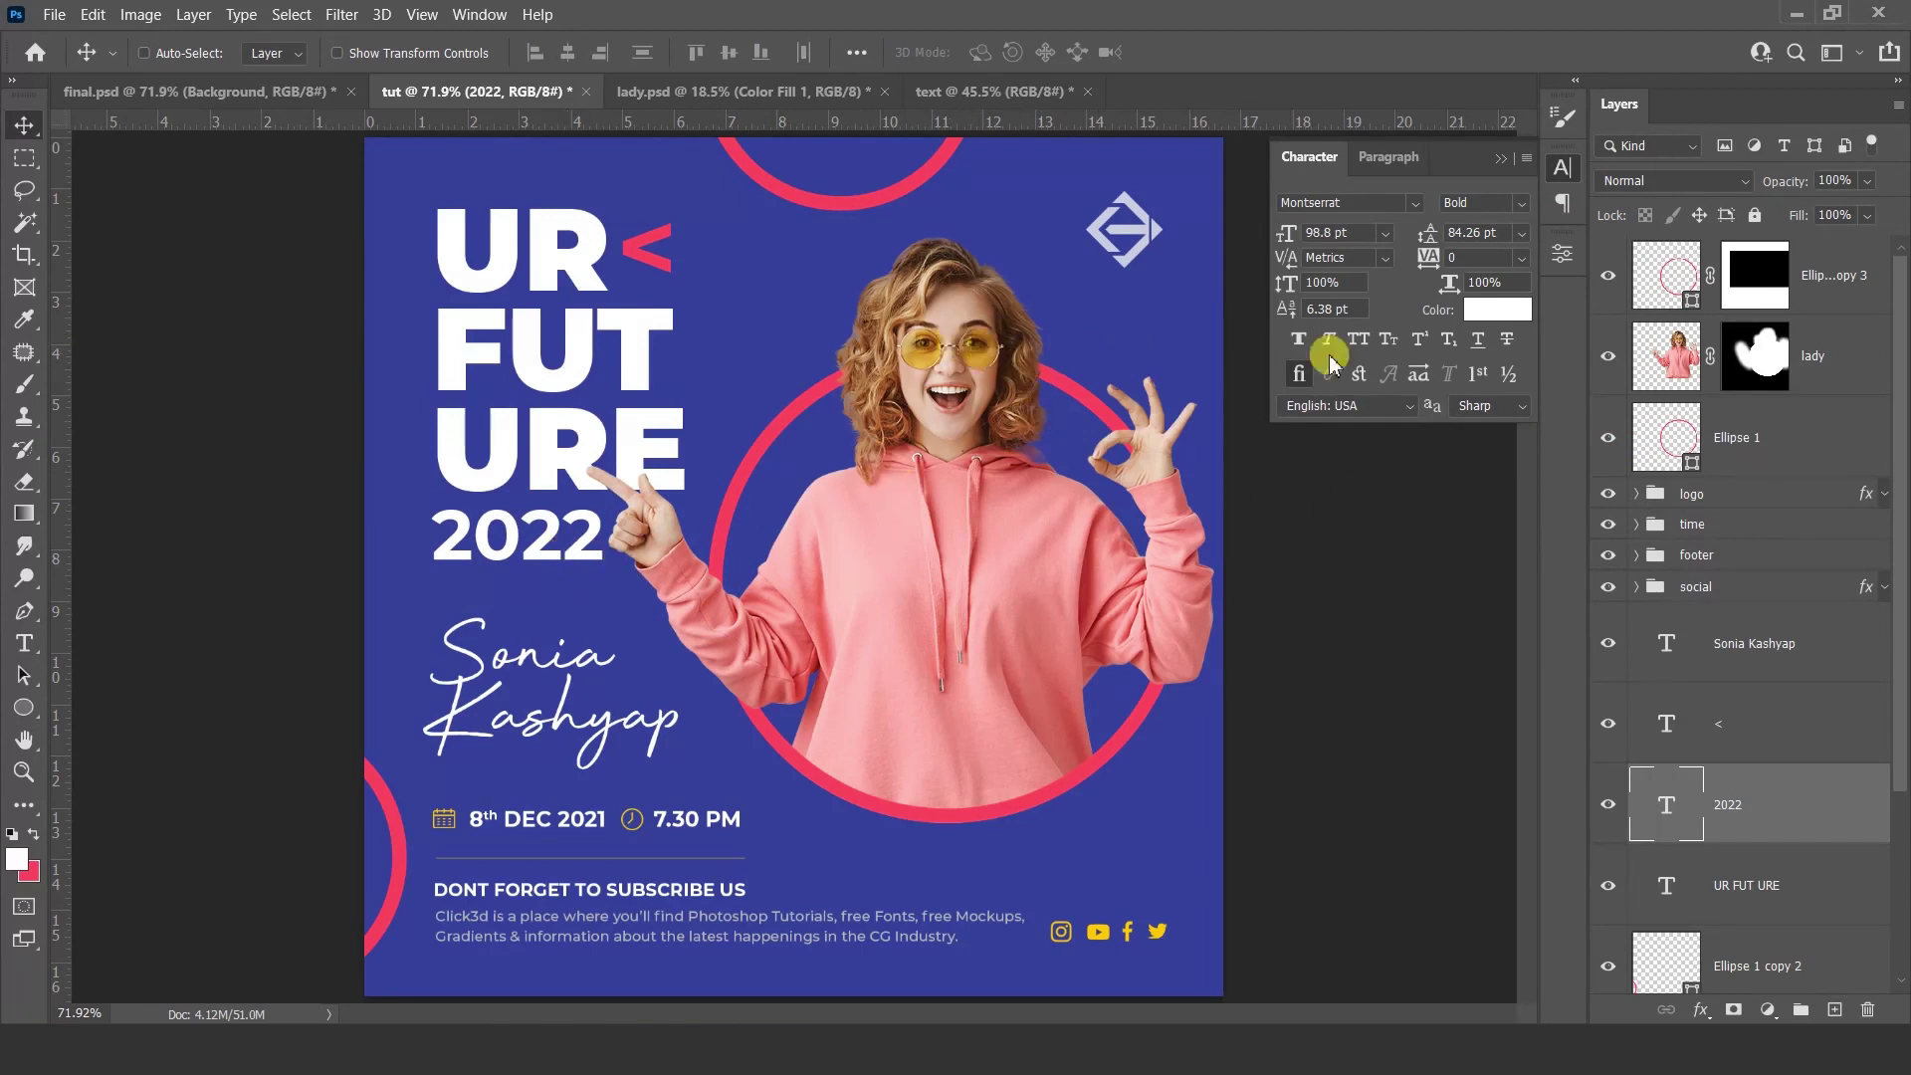
click(1826, 350)
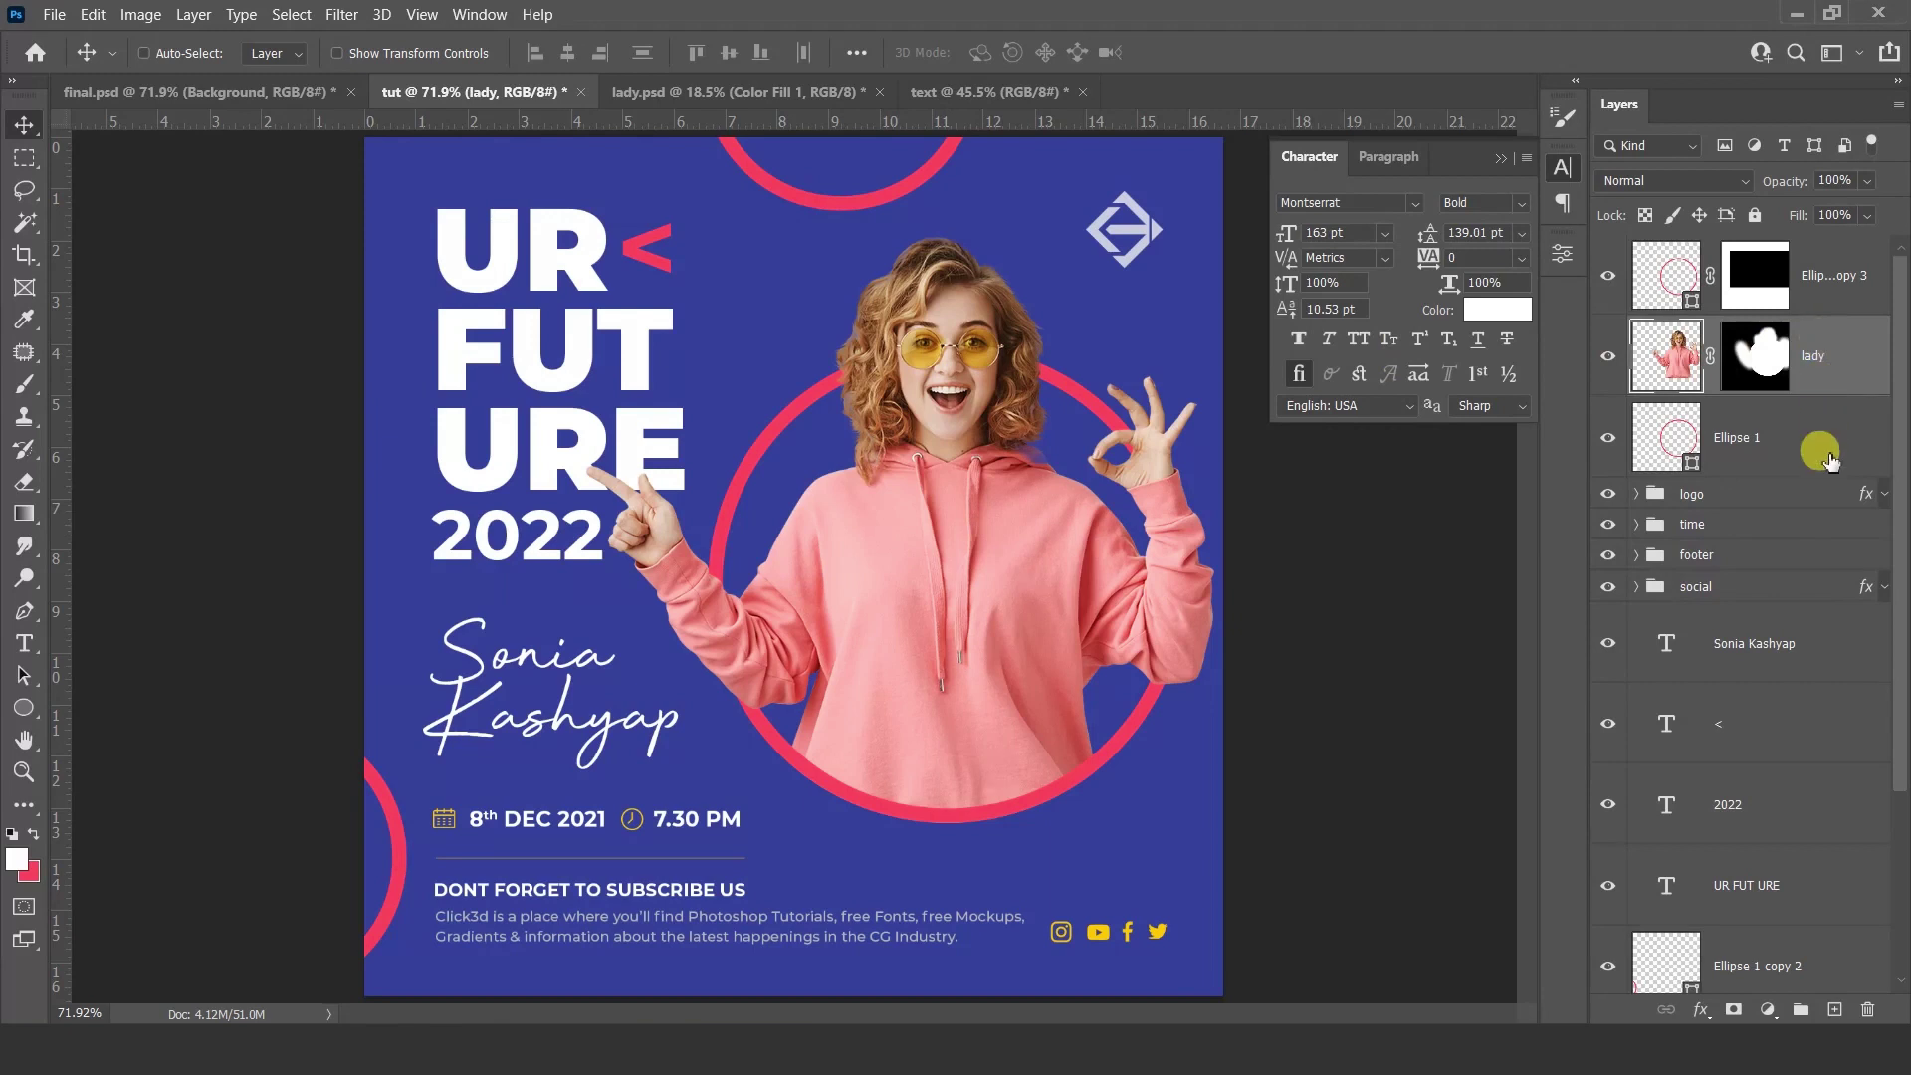
Step: Add a Color Balance adjustment clipped to the lady layer
click(1771, 1010)
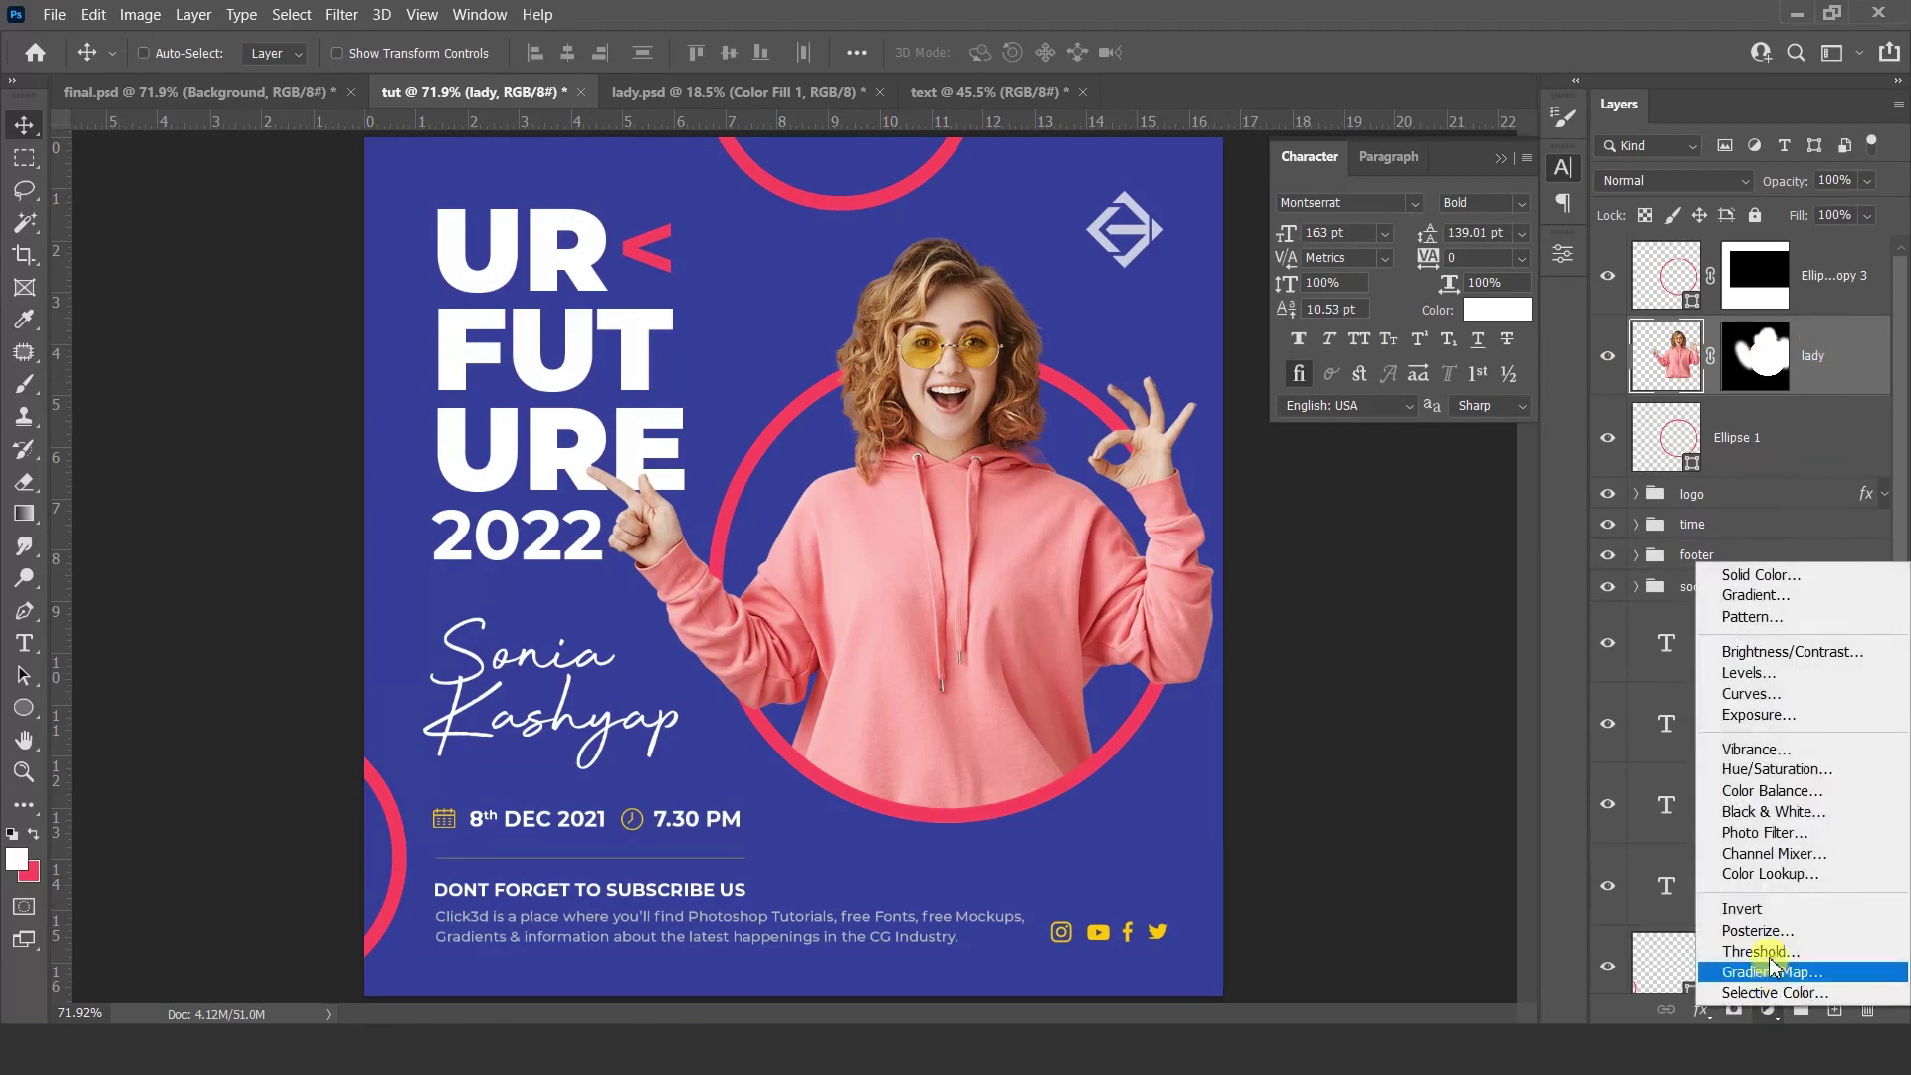
click(1763, 797)
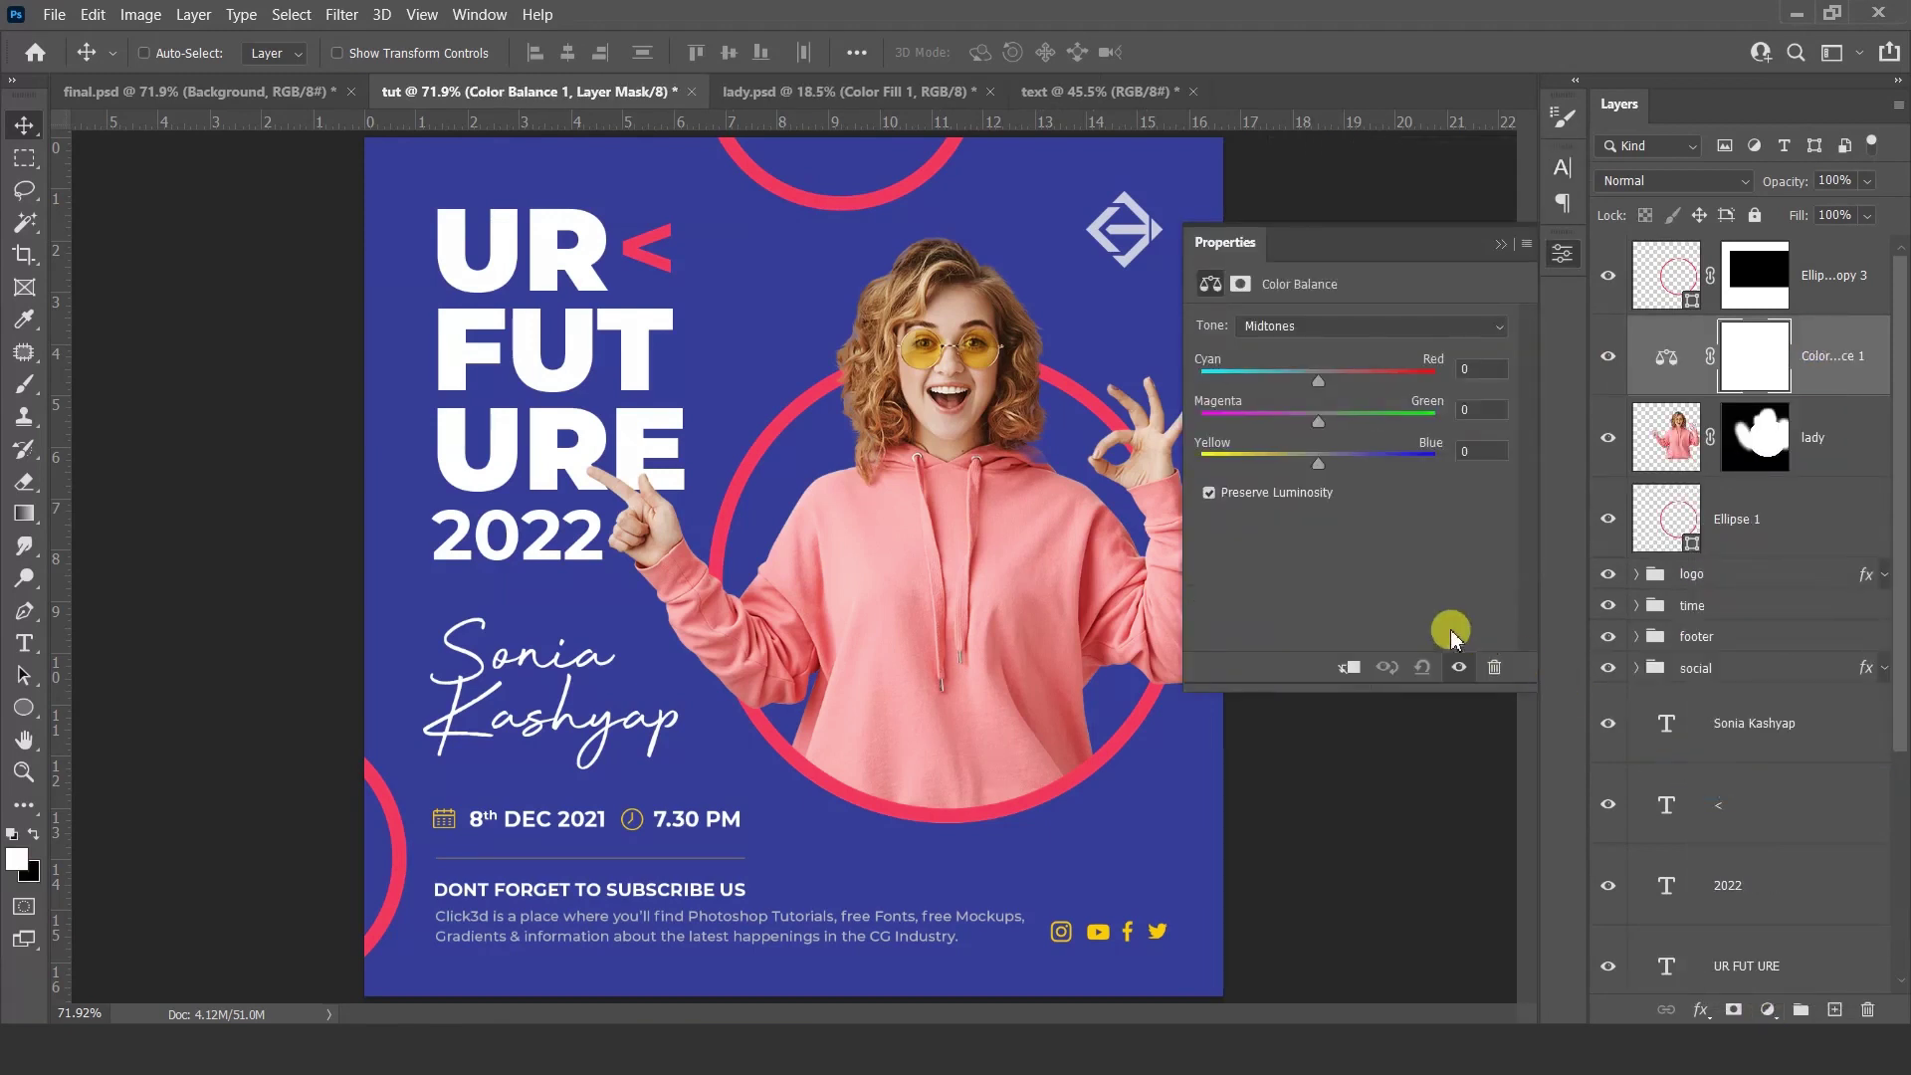
click(1348, 667)
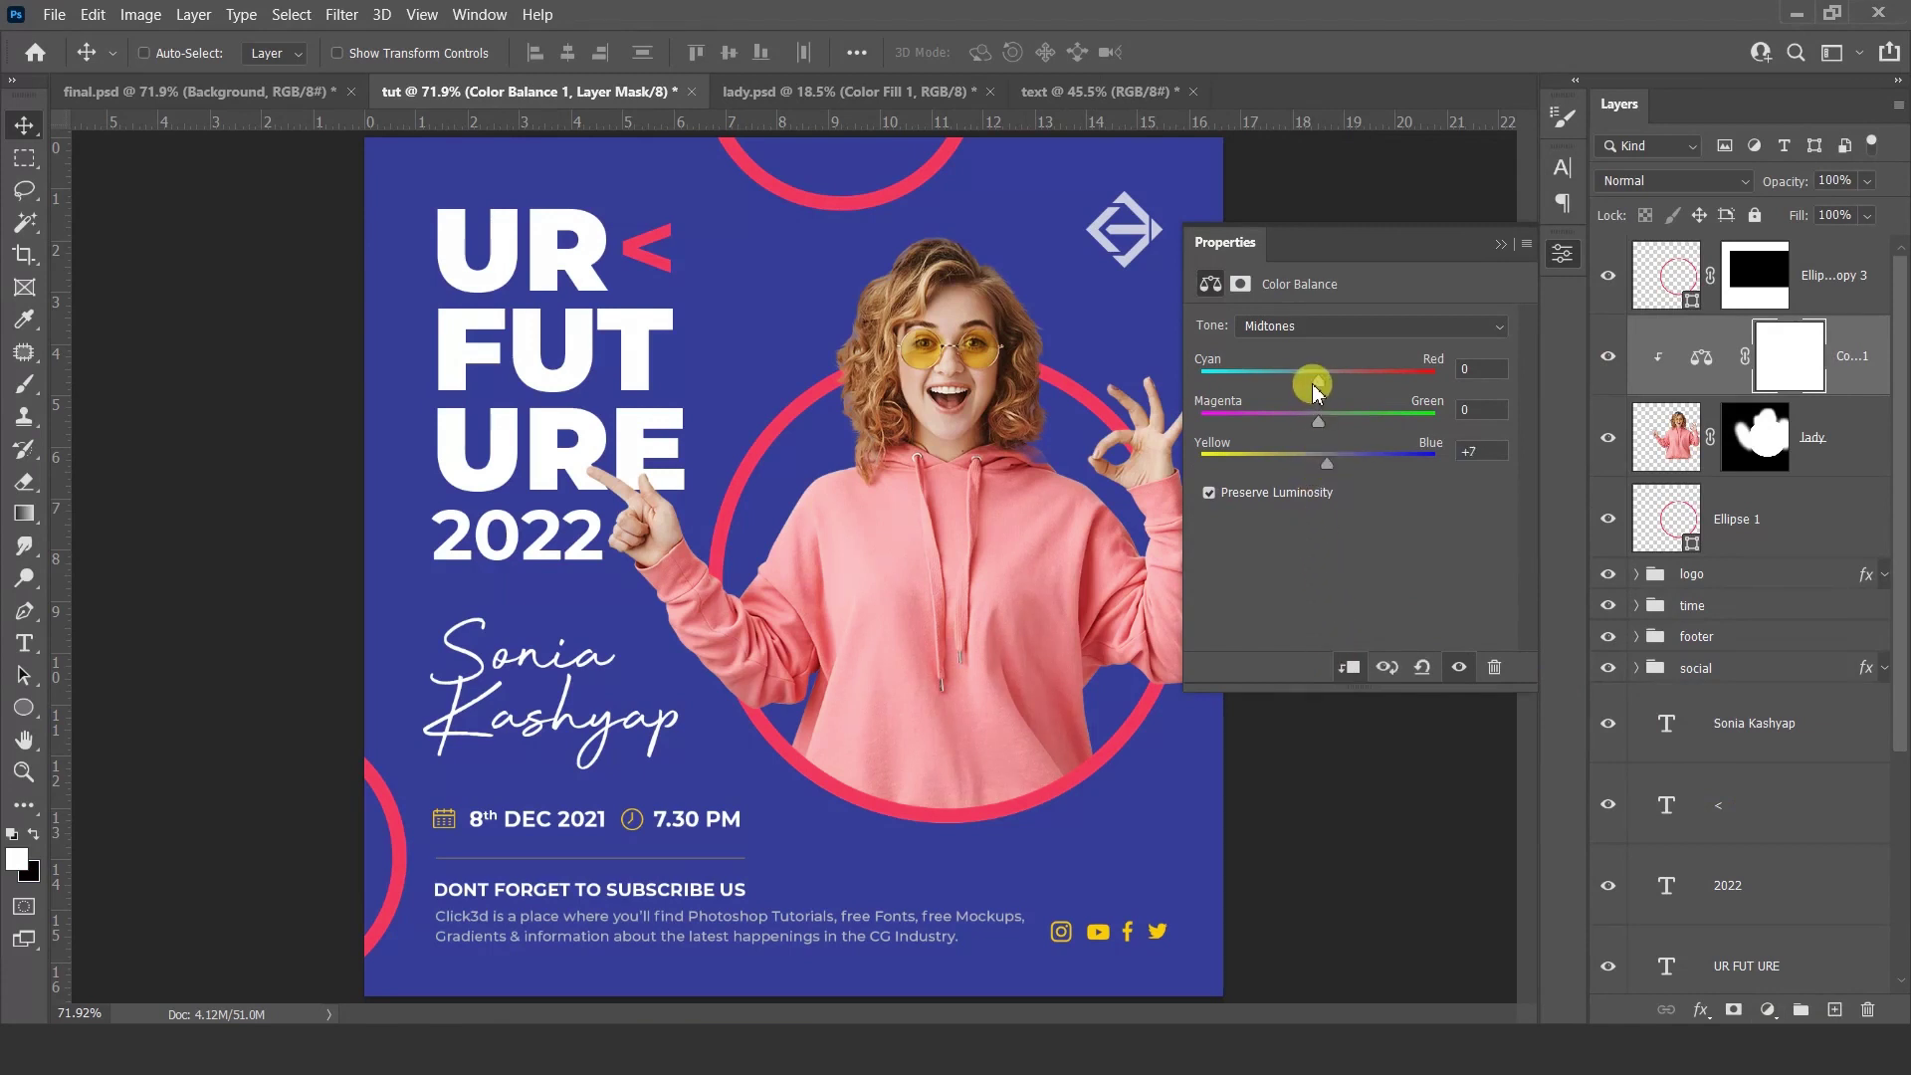
Step: Shift the Color Balance highlights slightly toward yellow and push the shadows +9 toward blue
click(1334, 325)
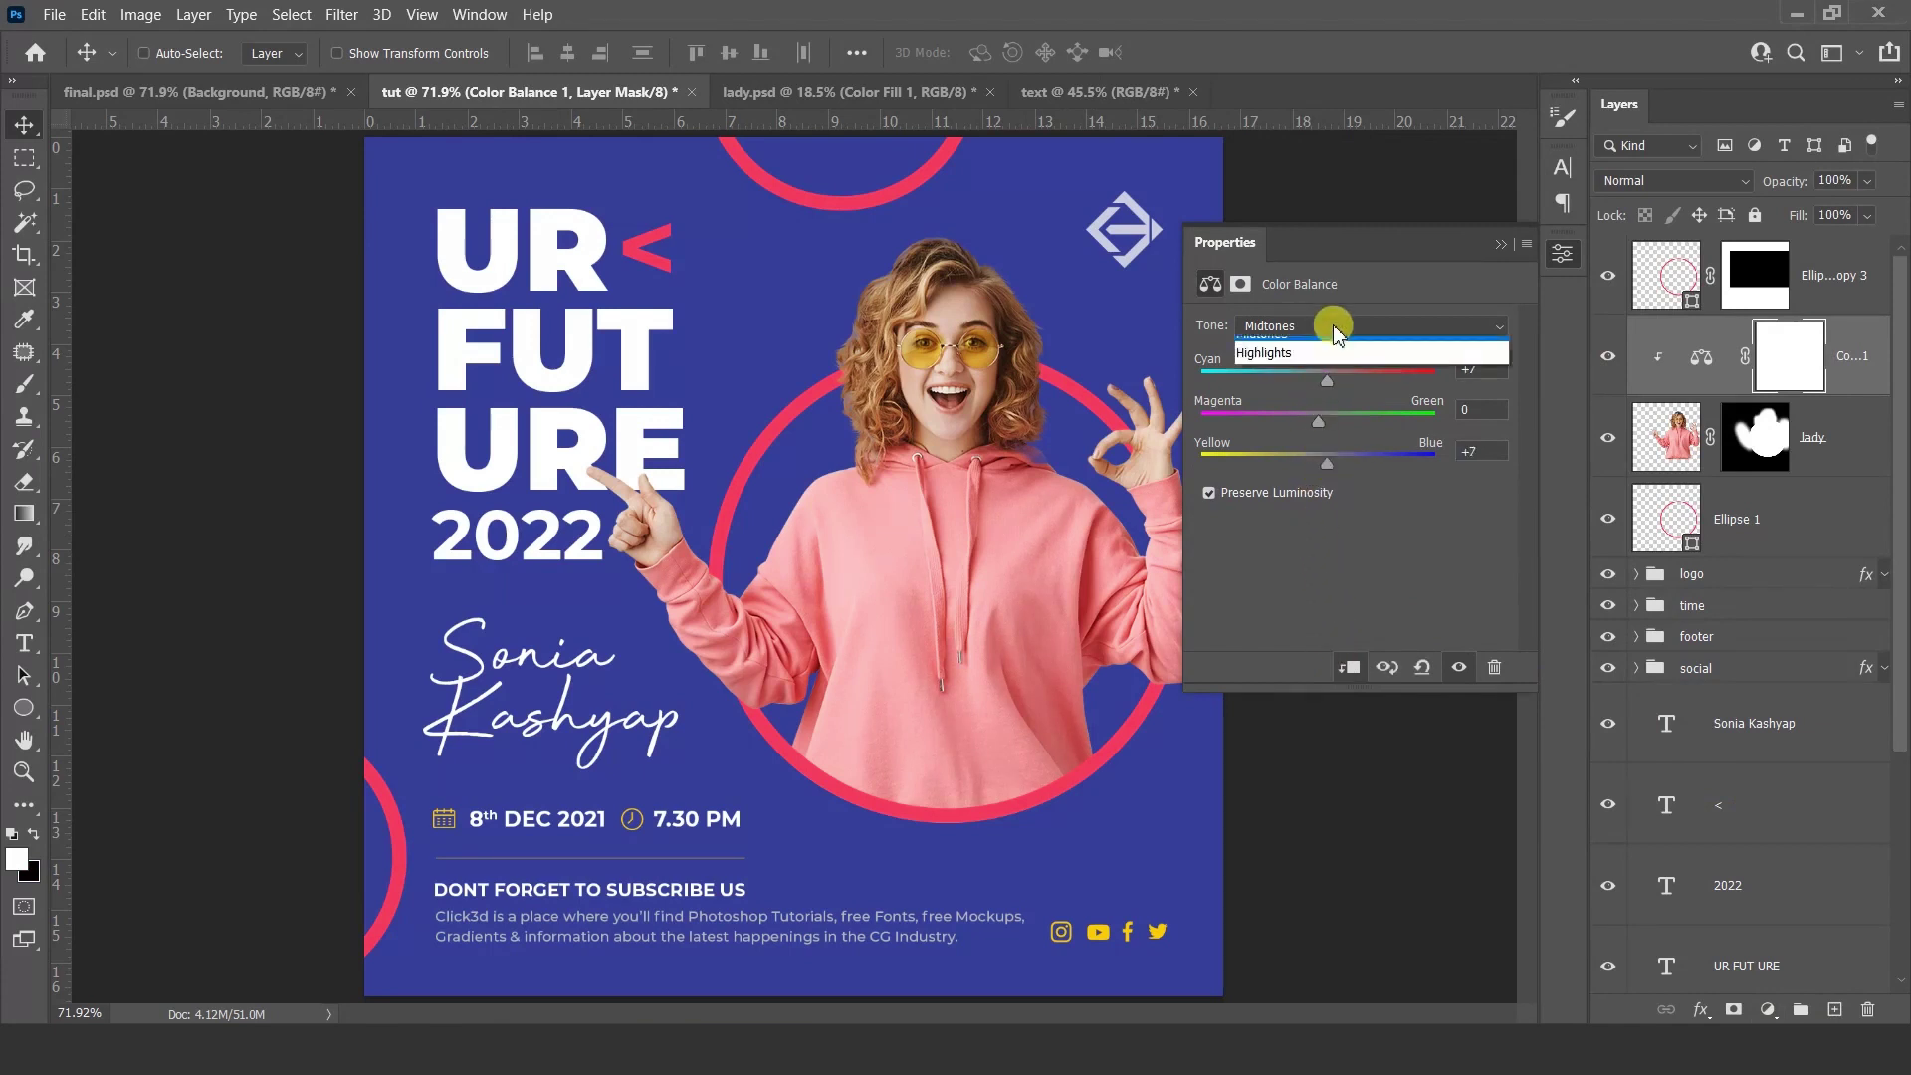
click(1319, 394)
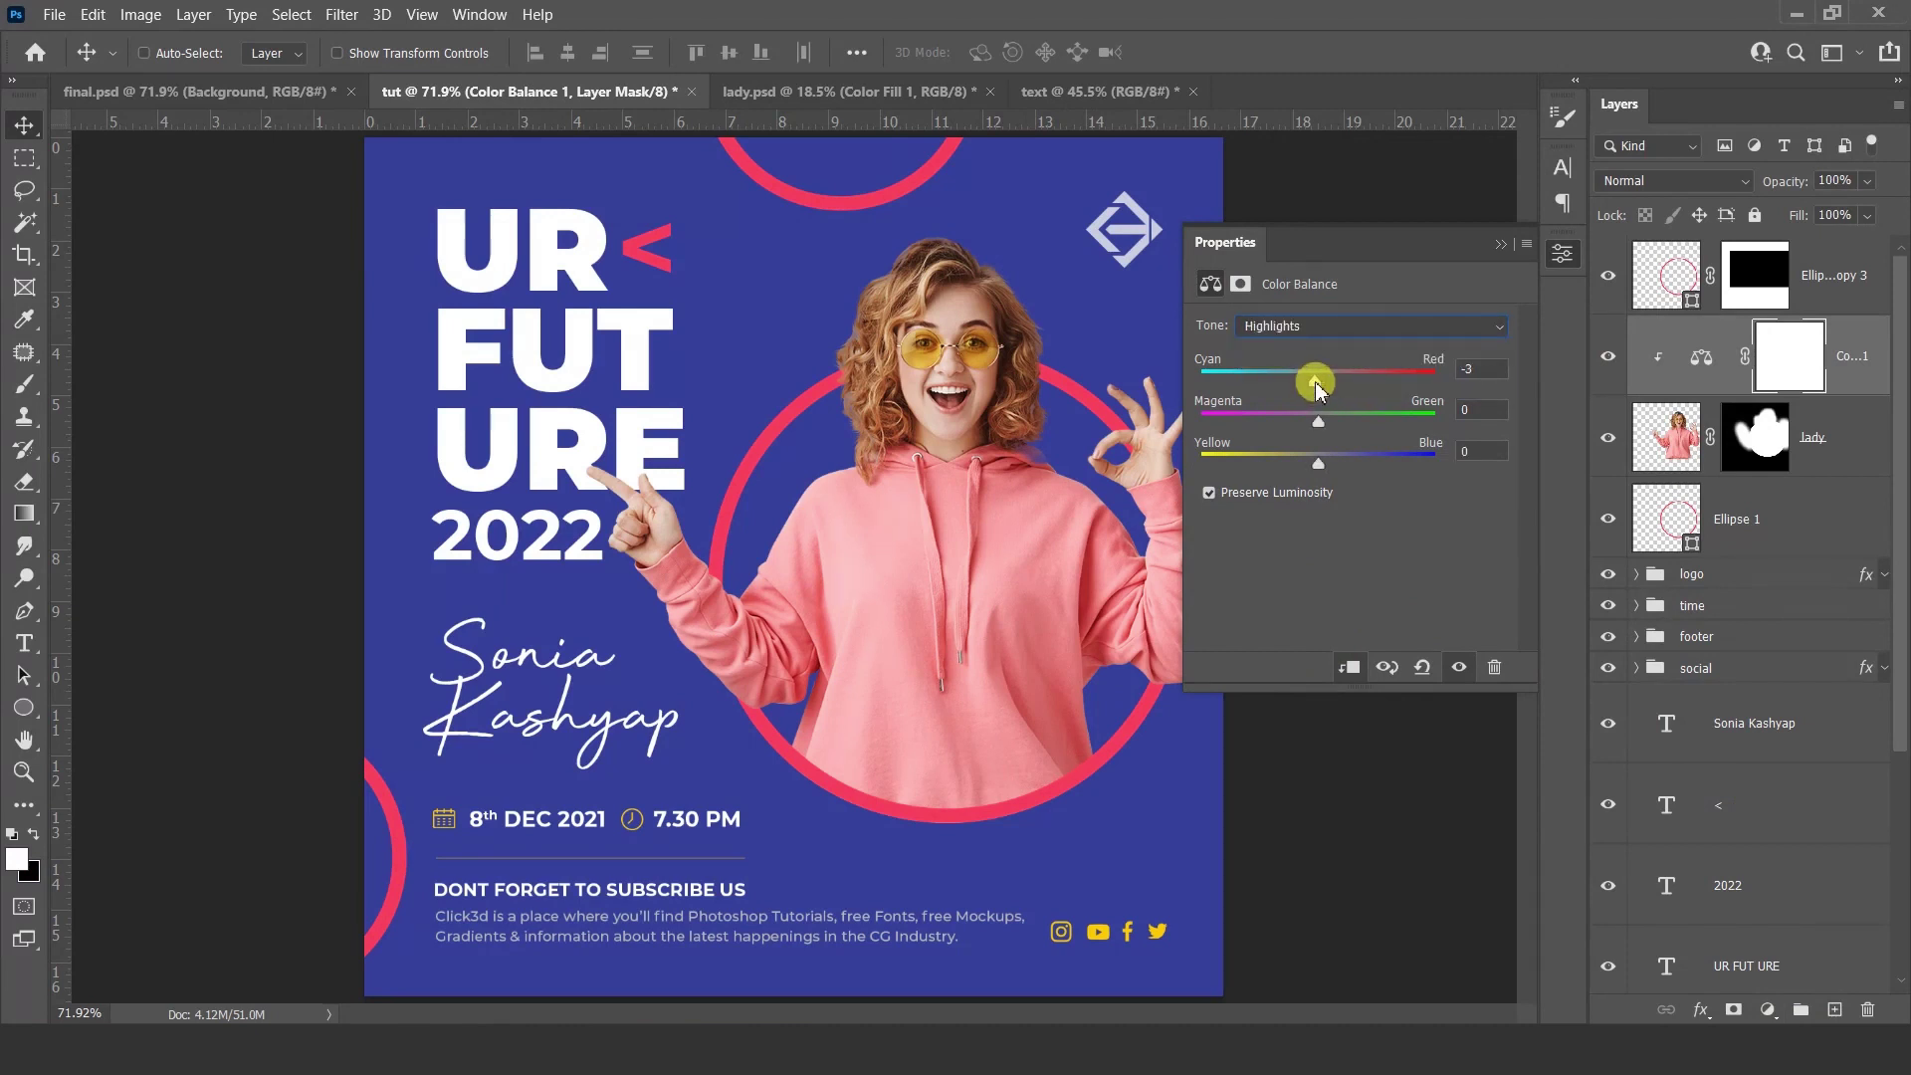
drag(1319, 463, 1316, 464)
click(1326, 326)
click(1329, 346)
drag(1317, 464, 1331, 465)
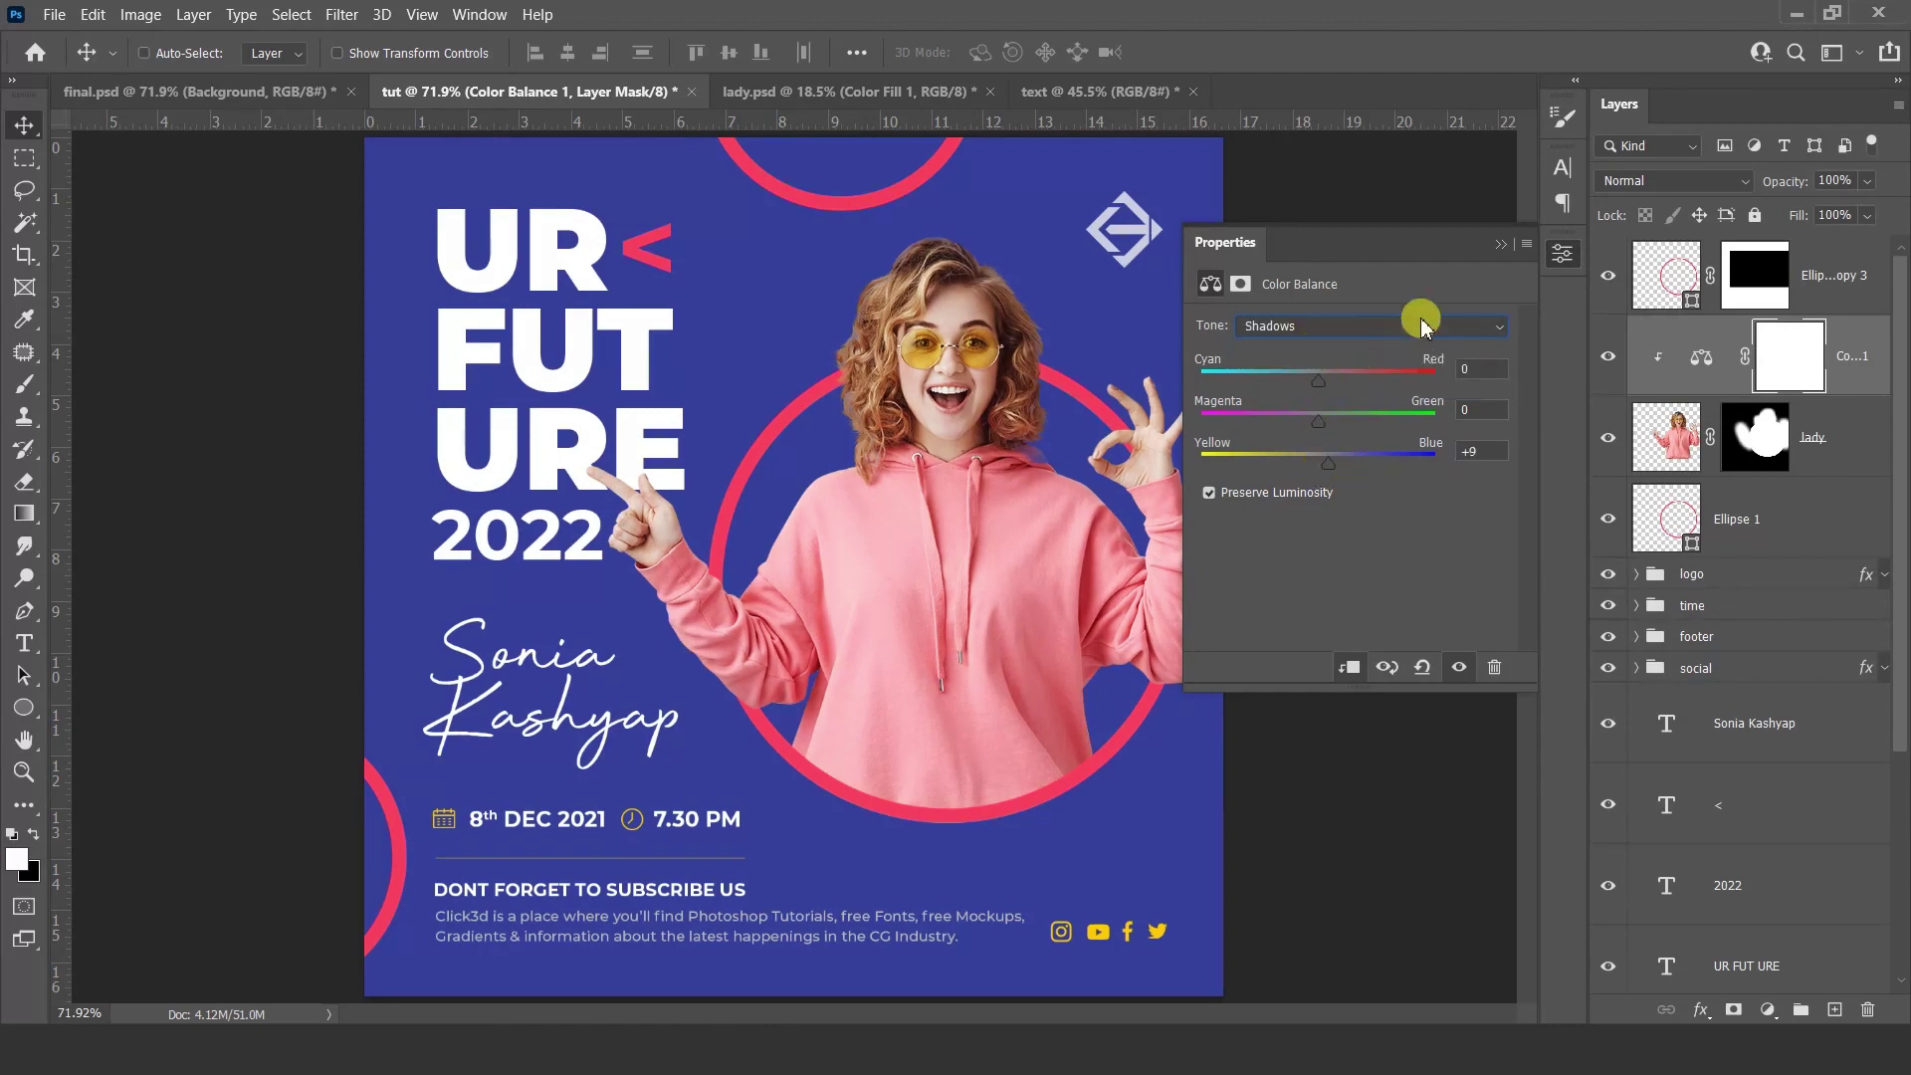
click(1498, 246)
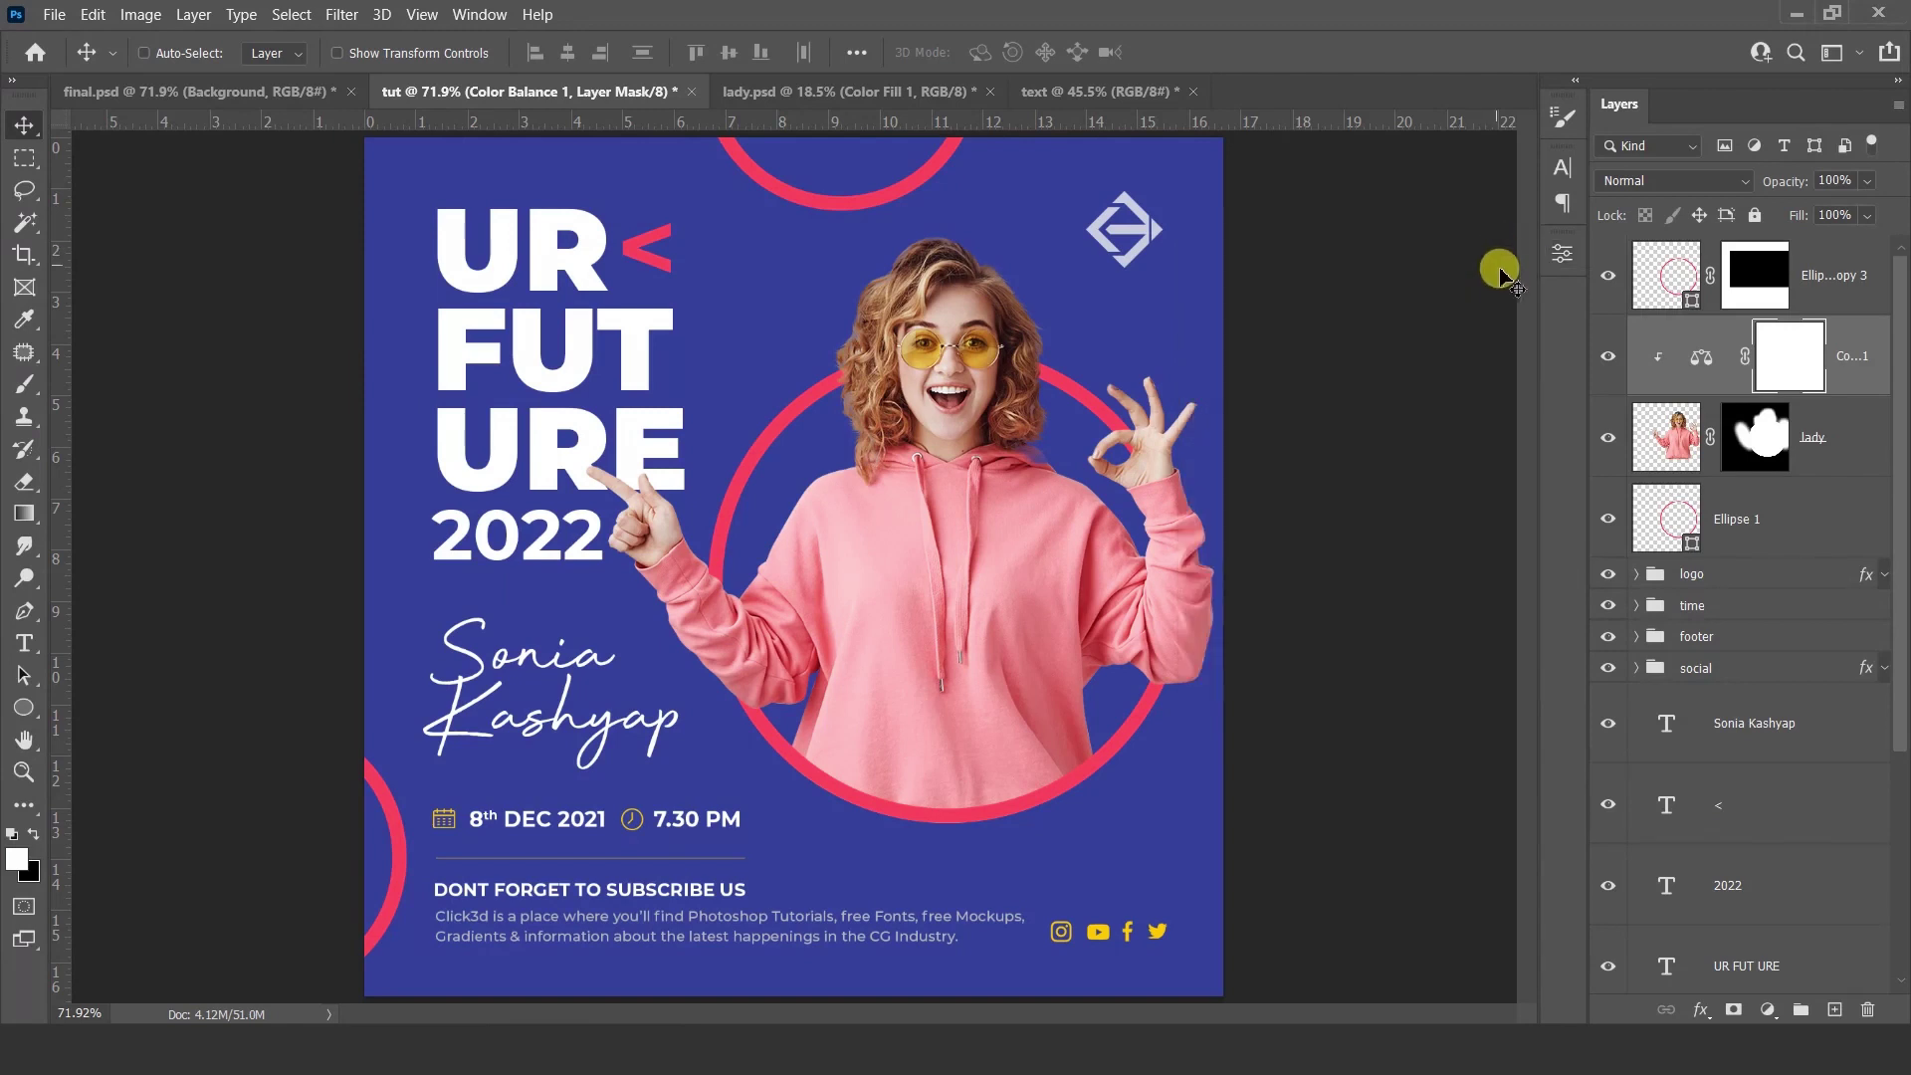
click(1767, 1009)
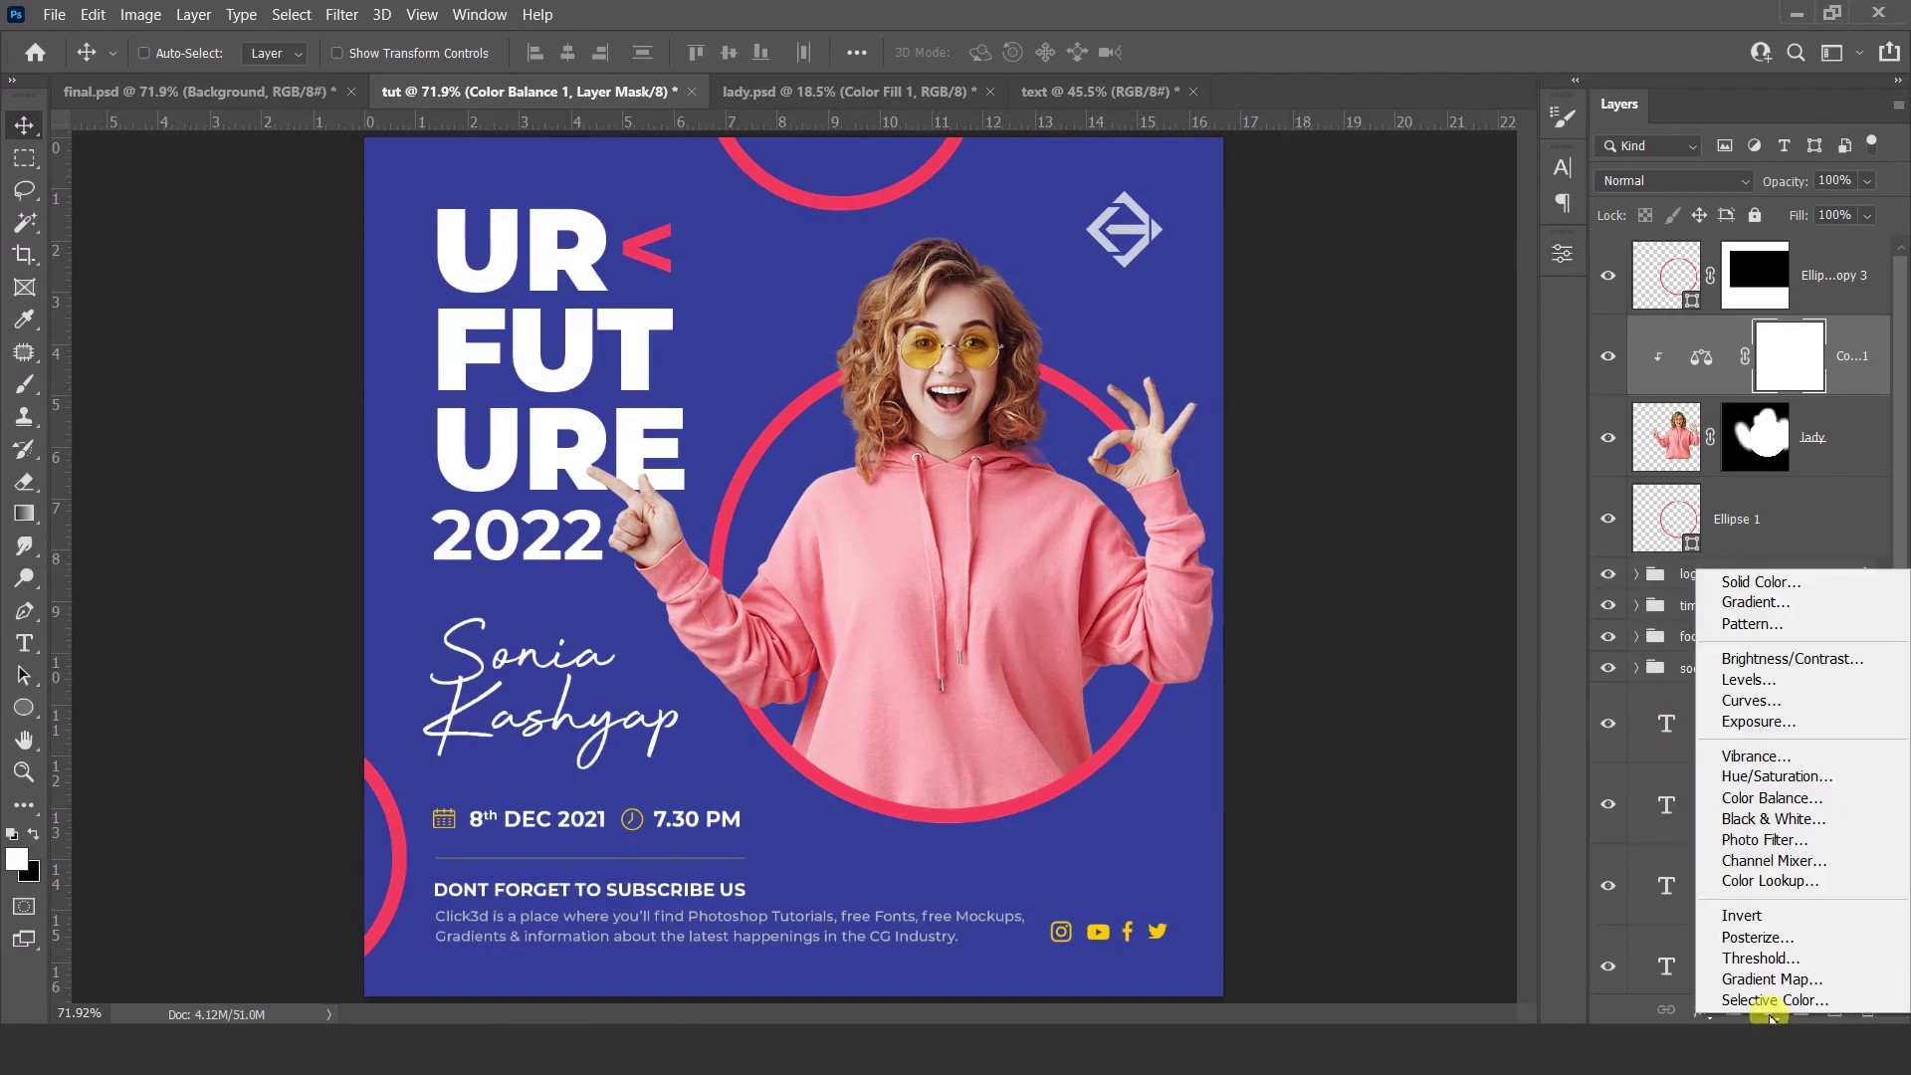
Step: Add a Curves adjustment clipped to the woman, with two points forming a gentle S-curve
click(1753, 700)
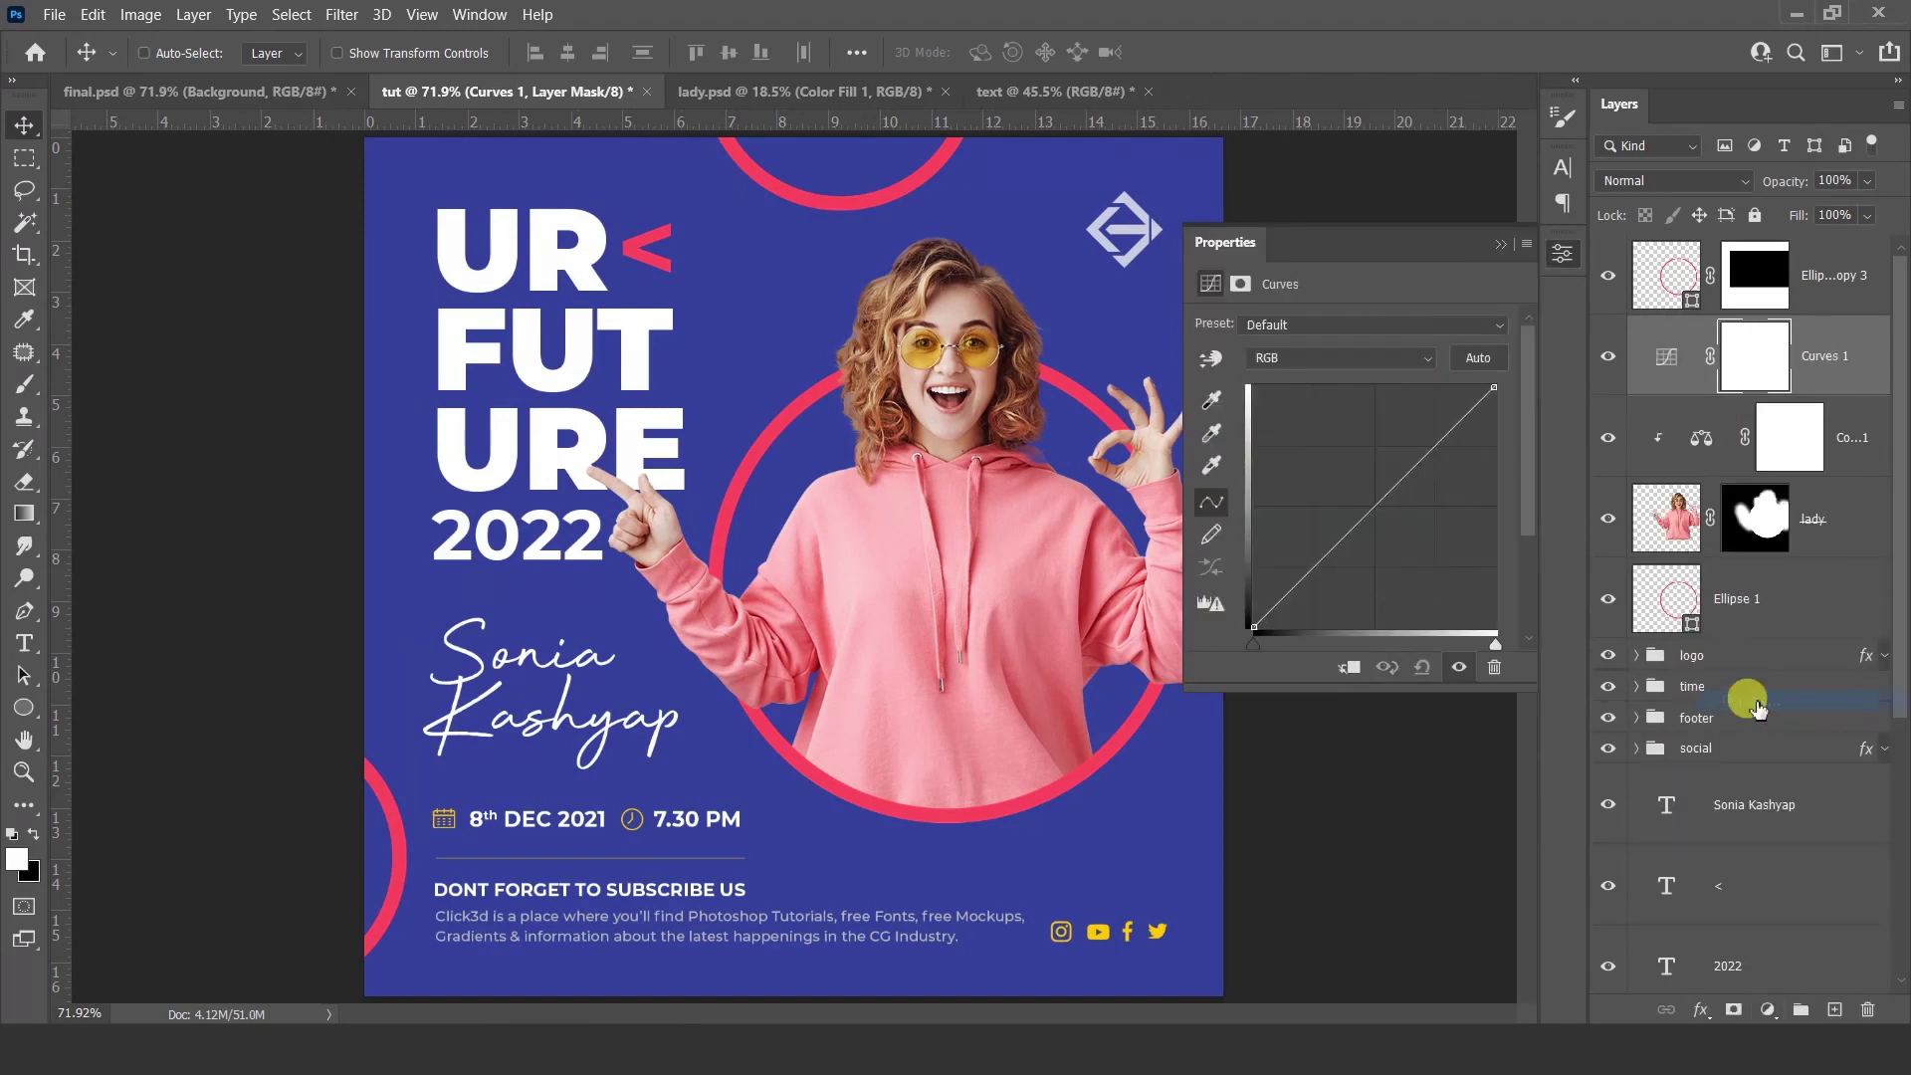
click(1351, 668)
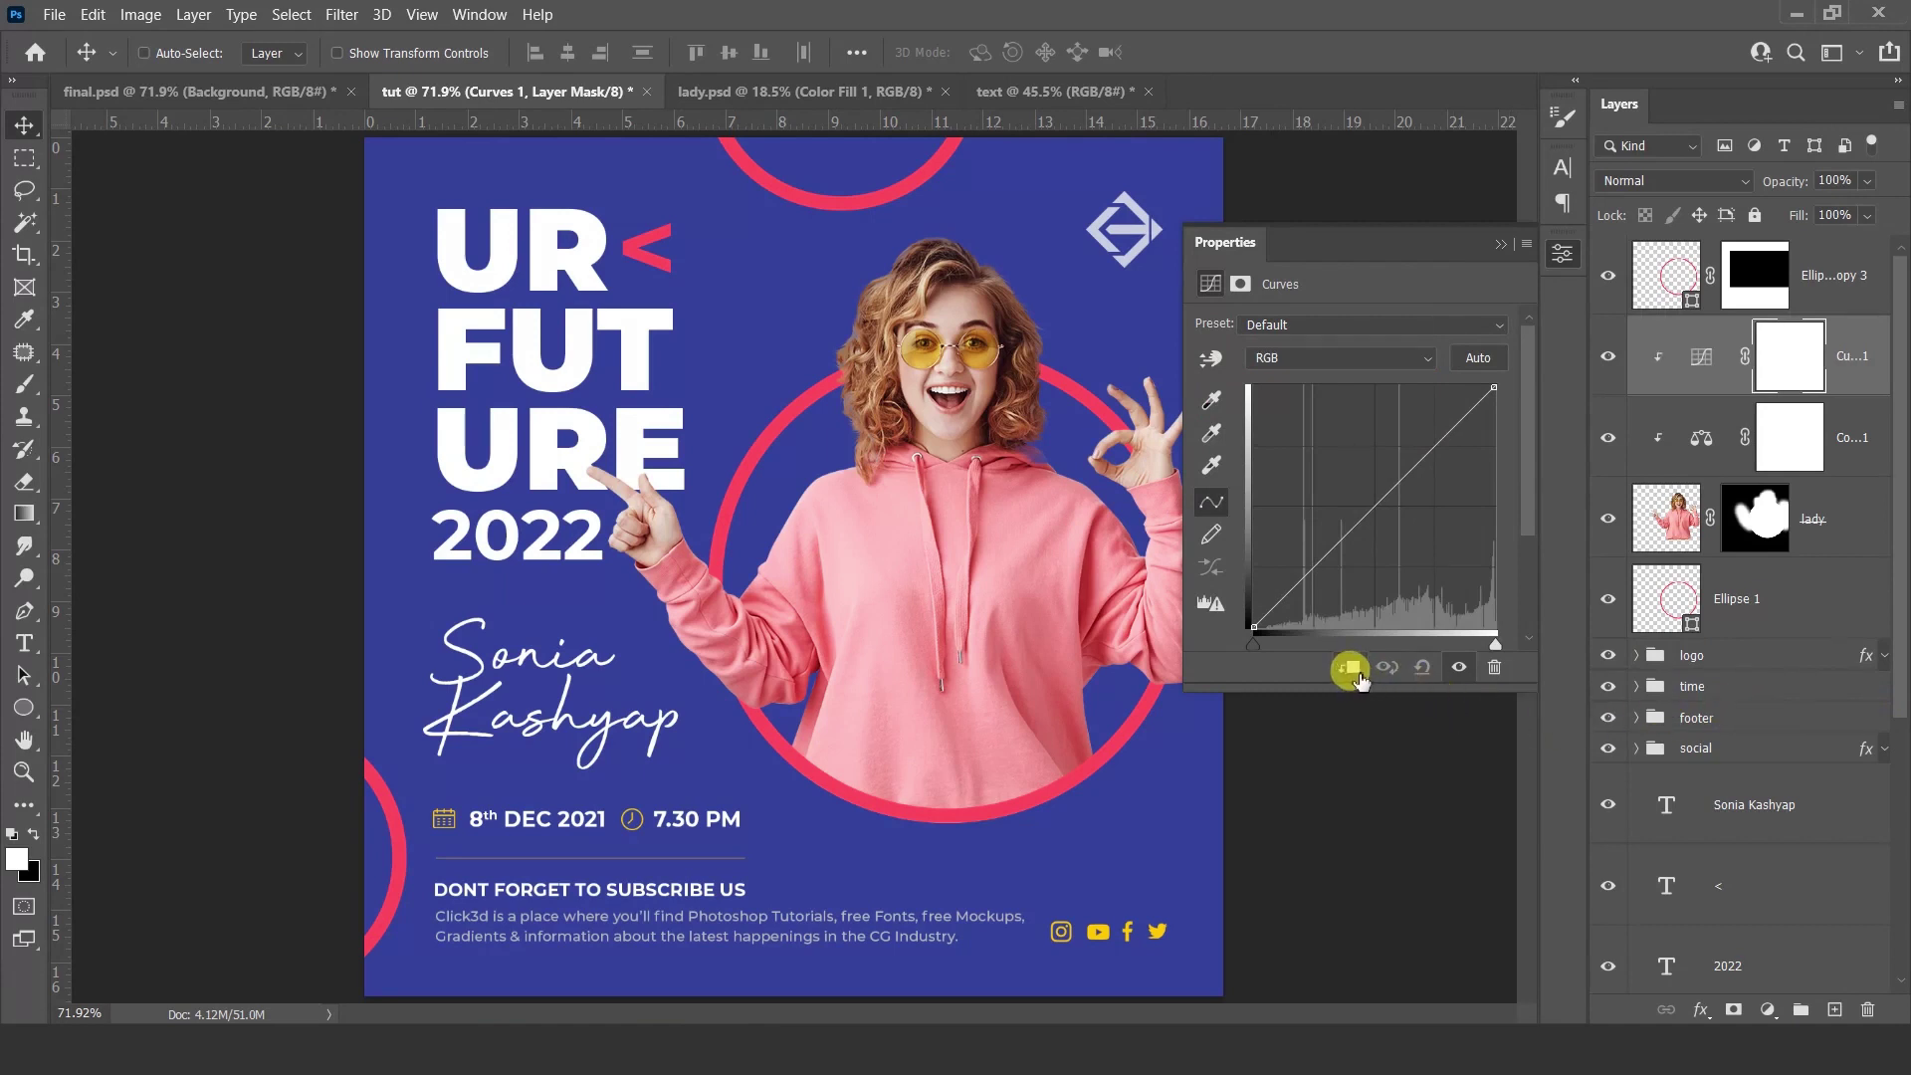
click(1413, 463)
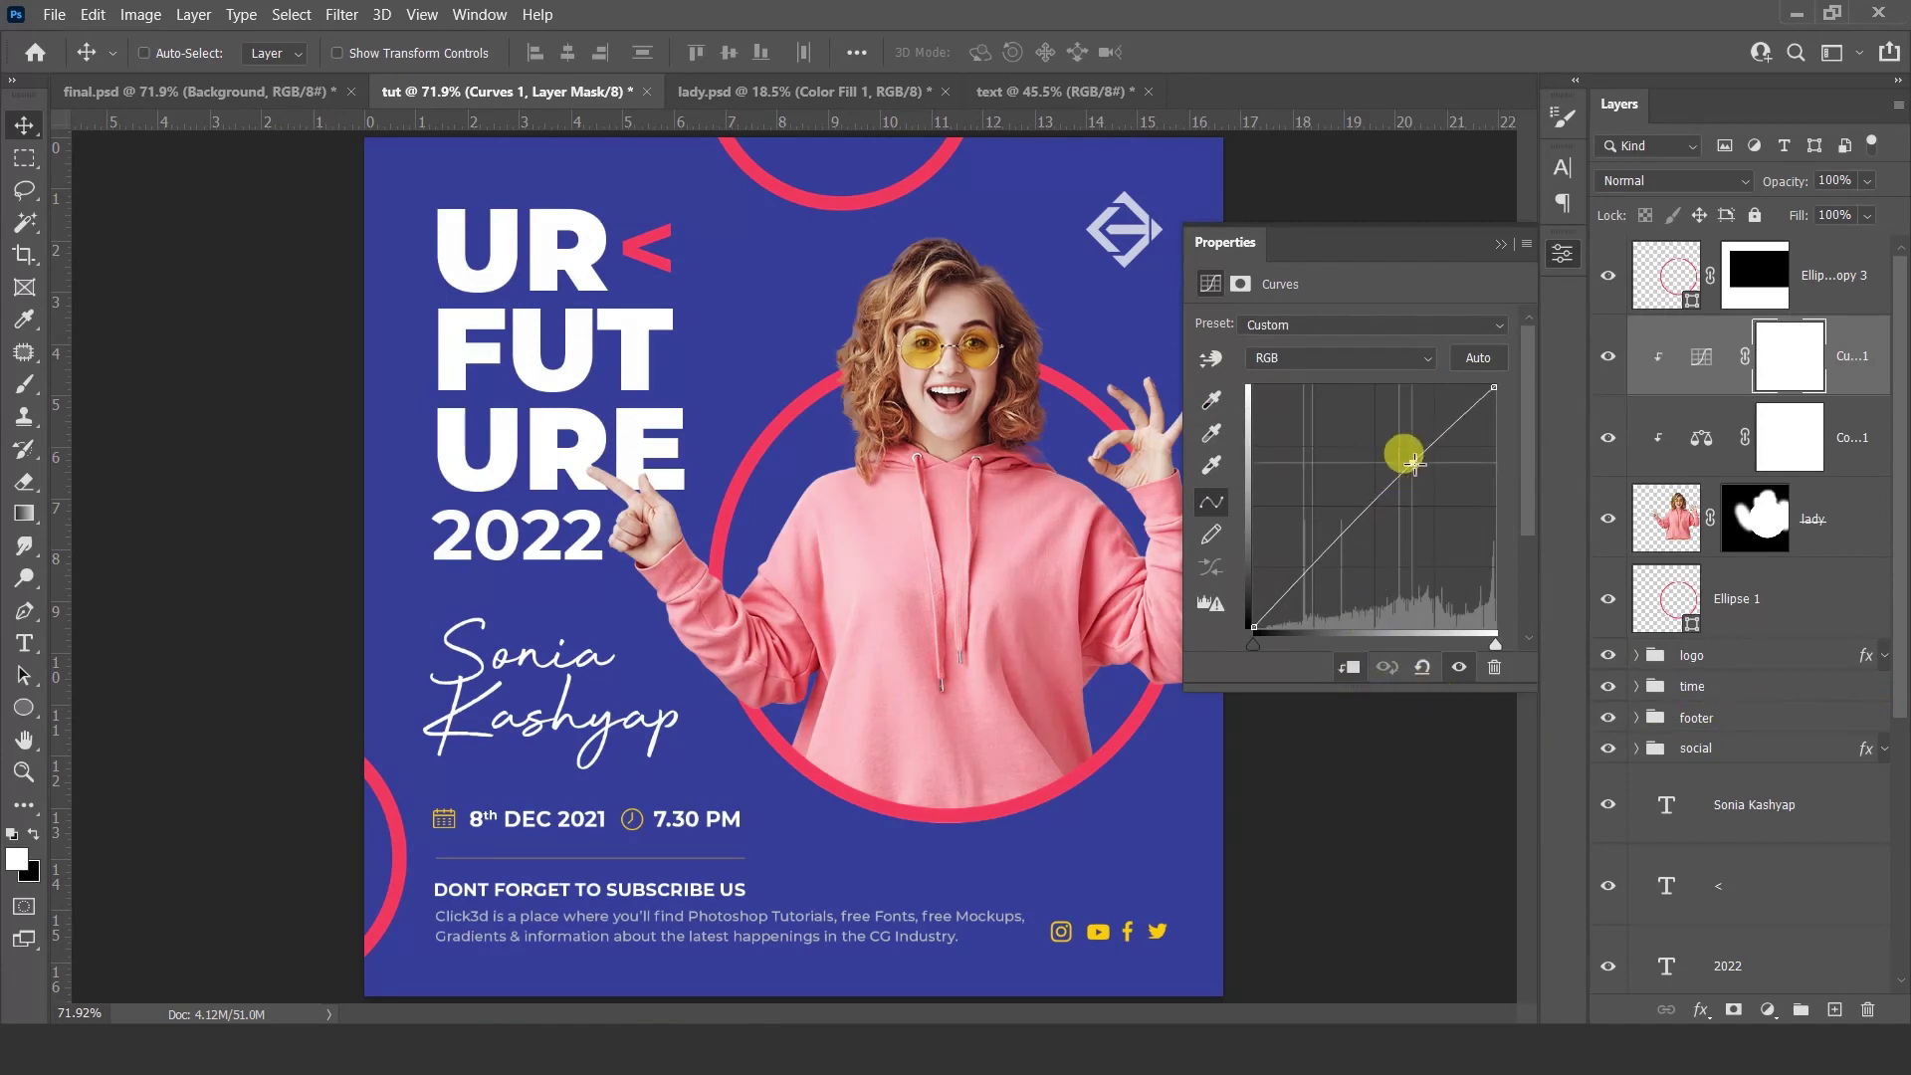
click(1322, 550)
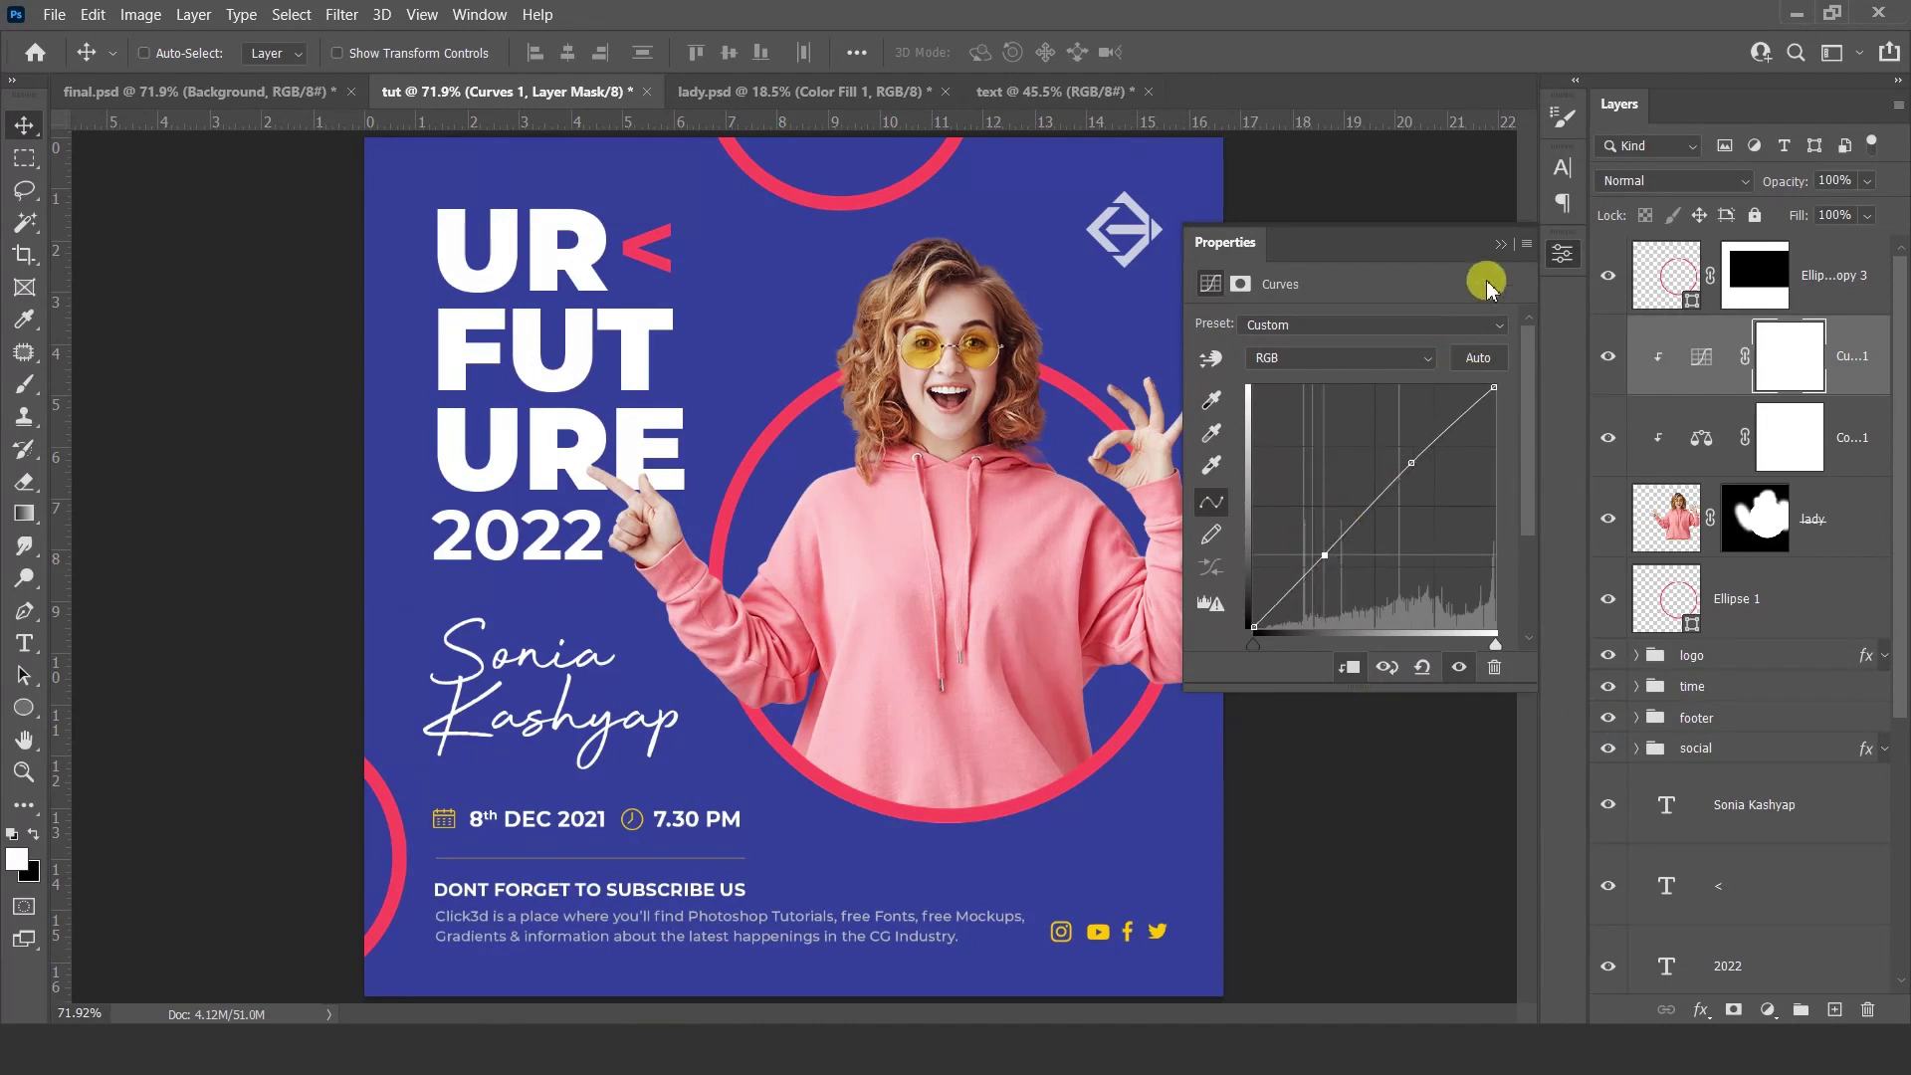
click(1500, 246)
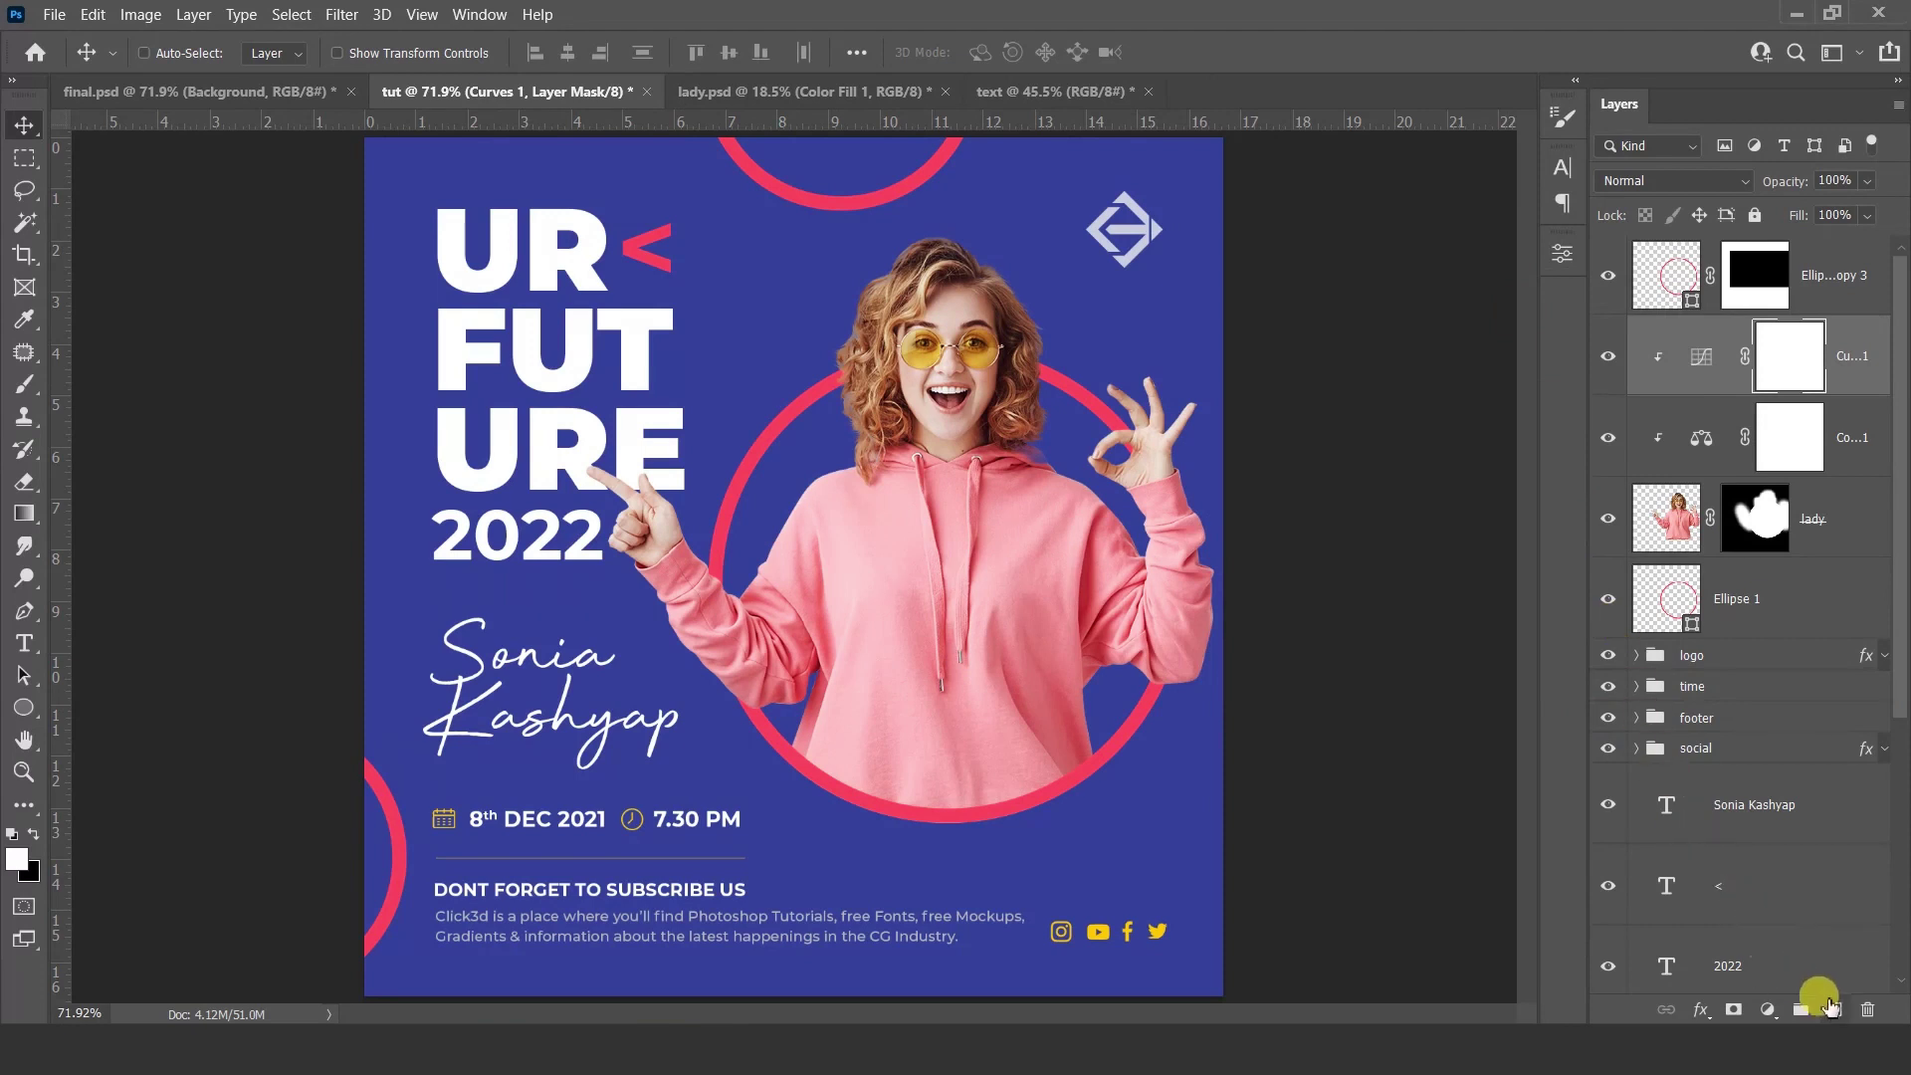
Step: Create a new layer named GLOW, clip it to the woman, and set it to Color blend mode
click(1835, 1009)
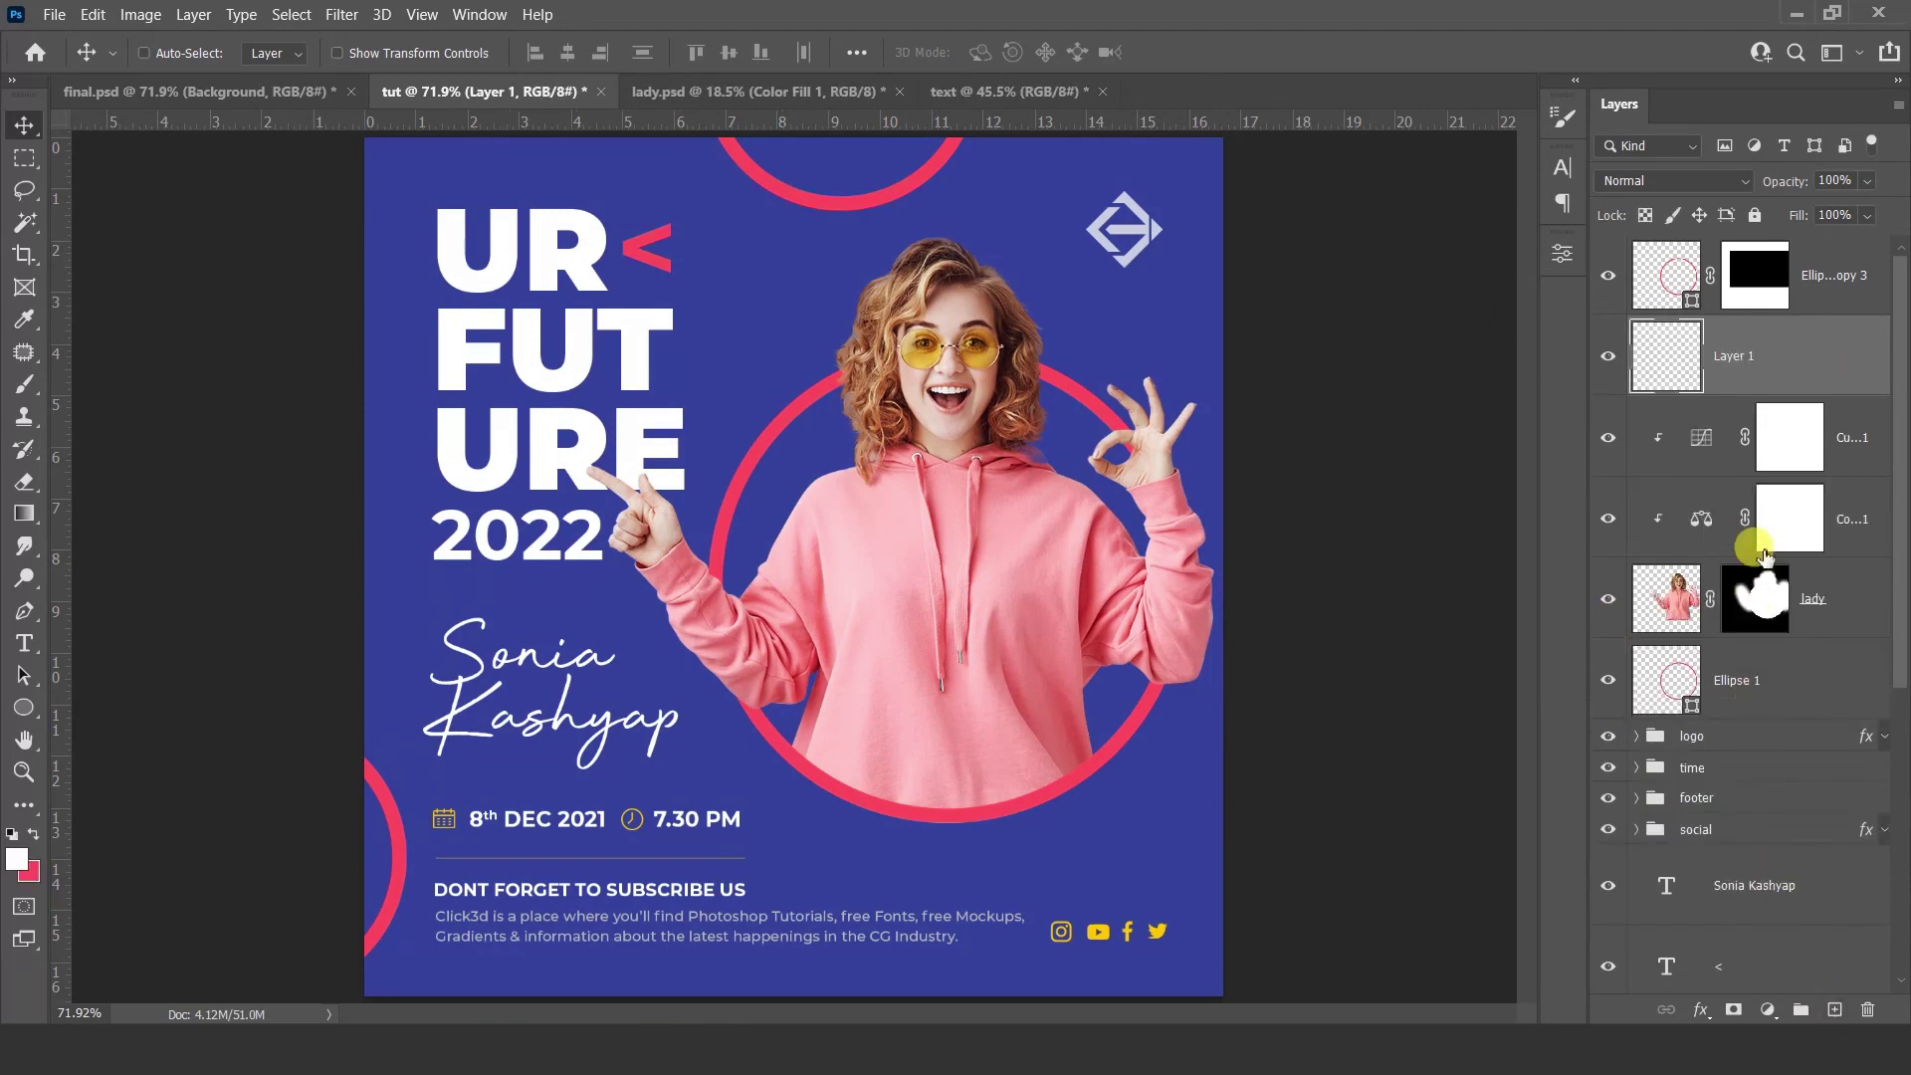
text(GLOW)
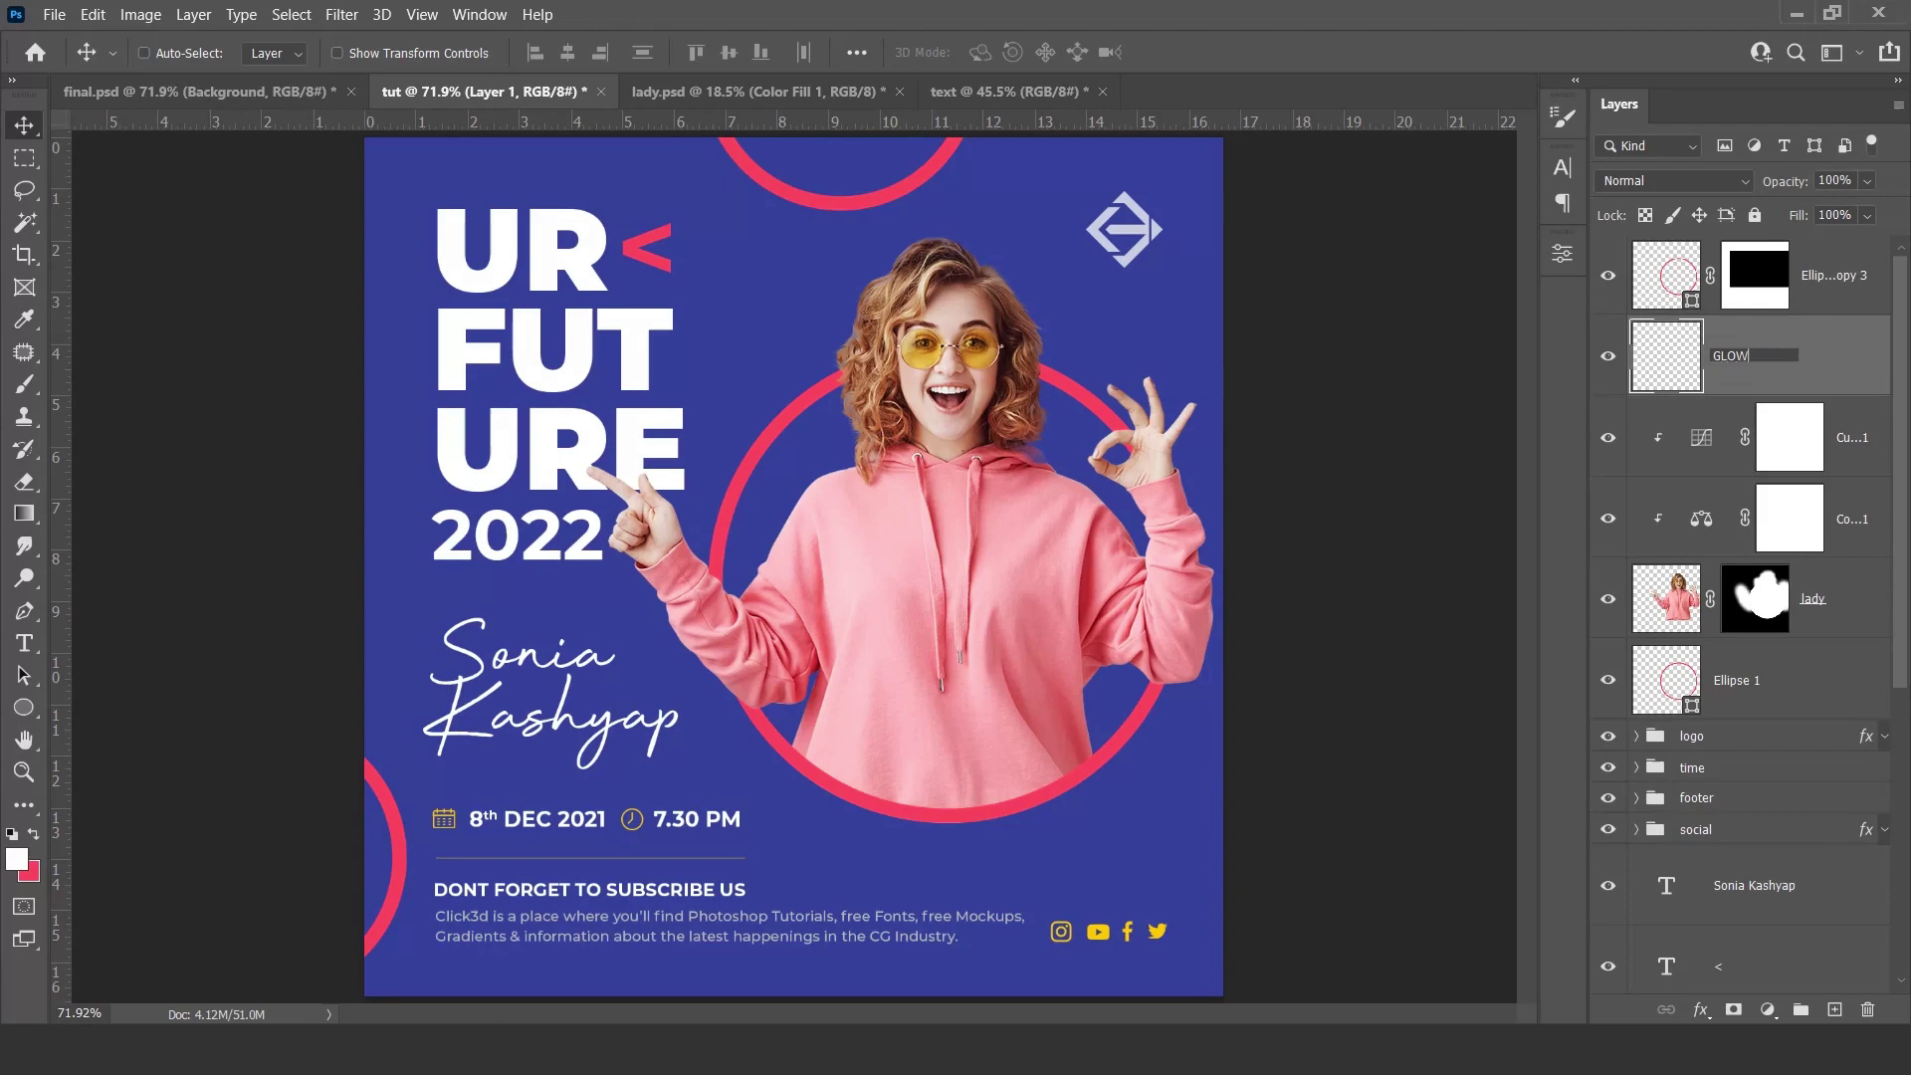
click(1732, 358)
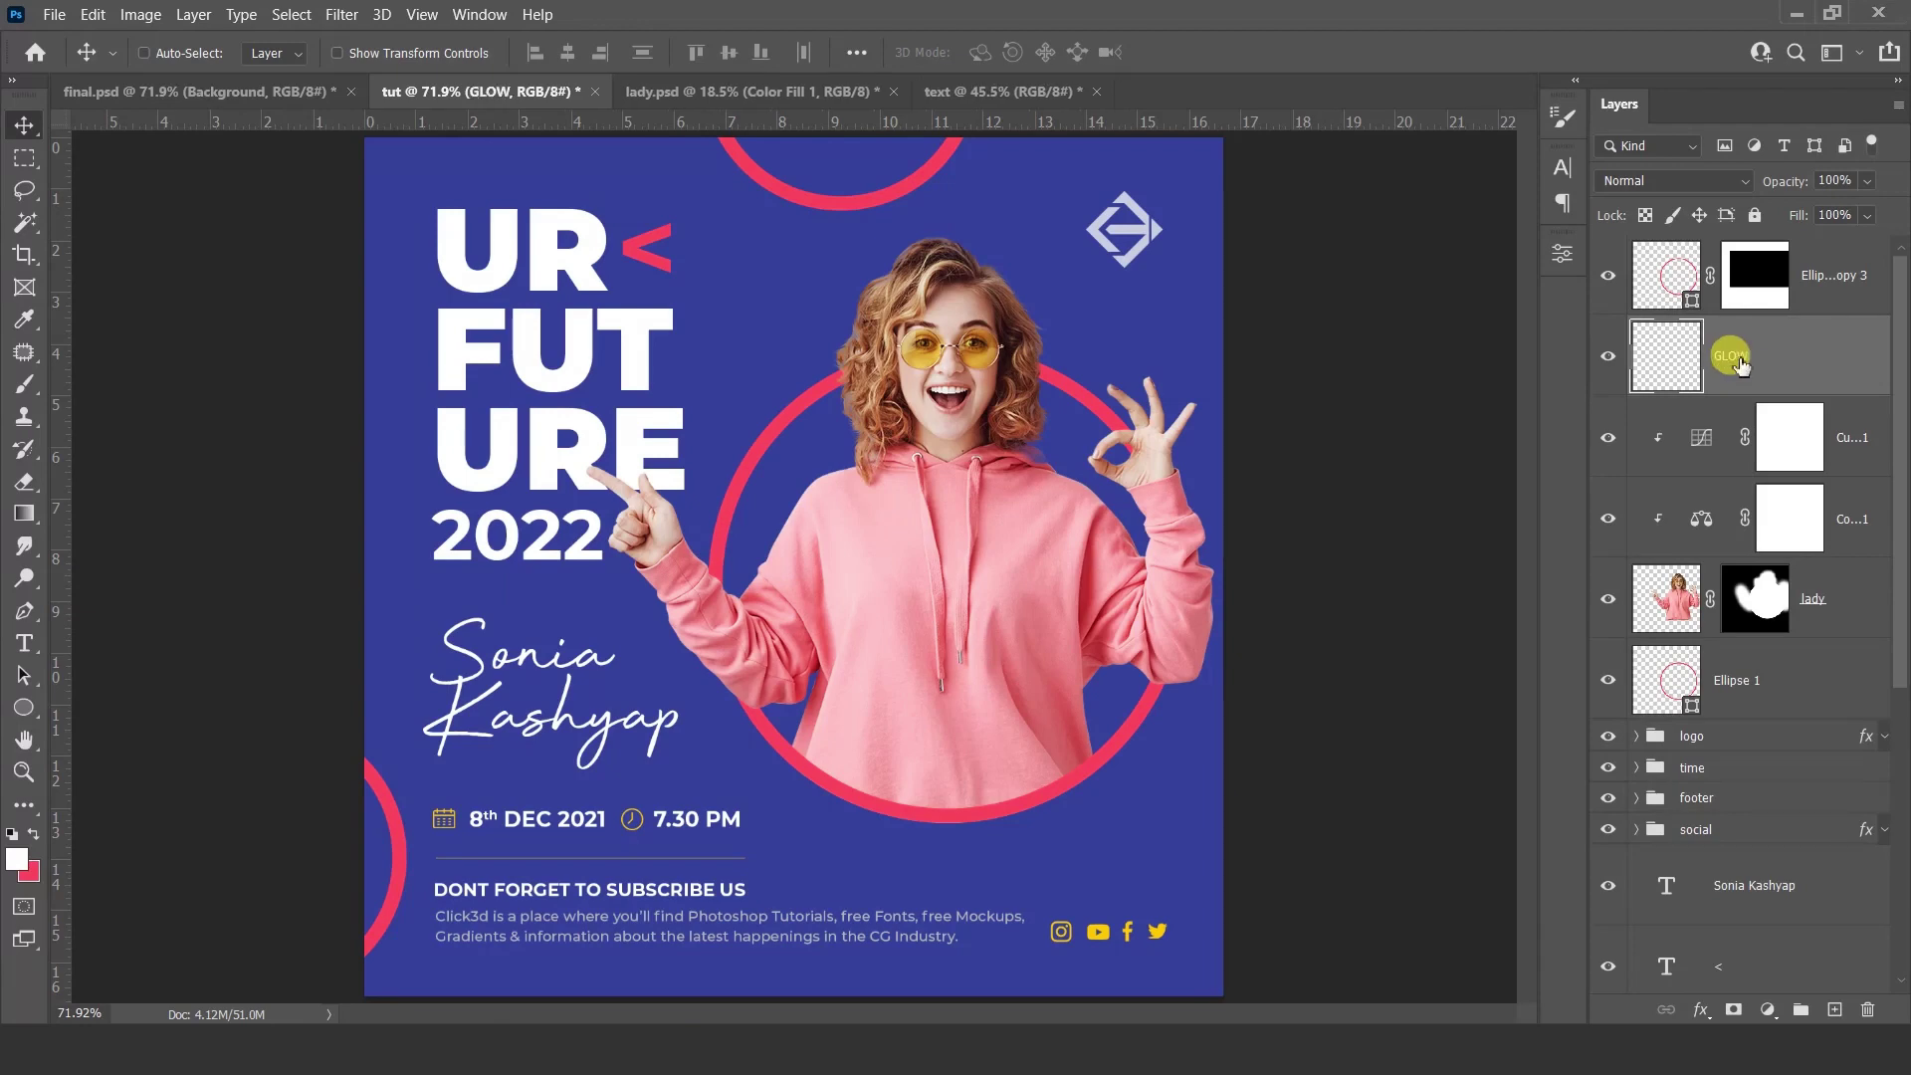
right_click(1772, 361)
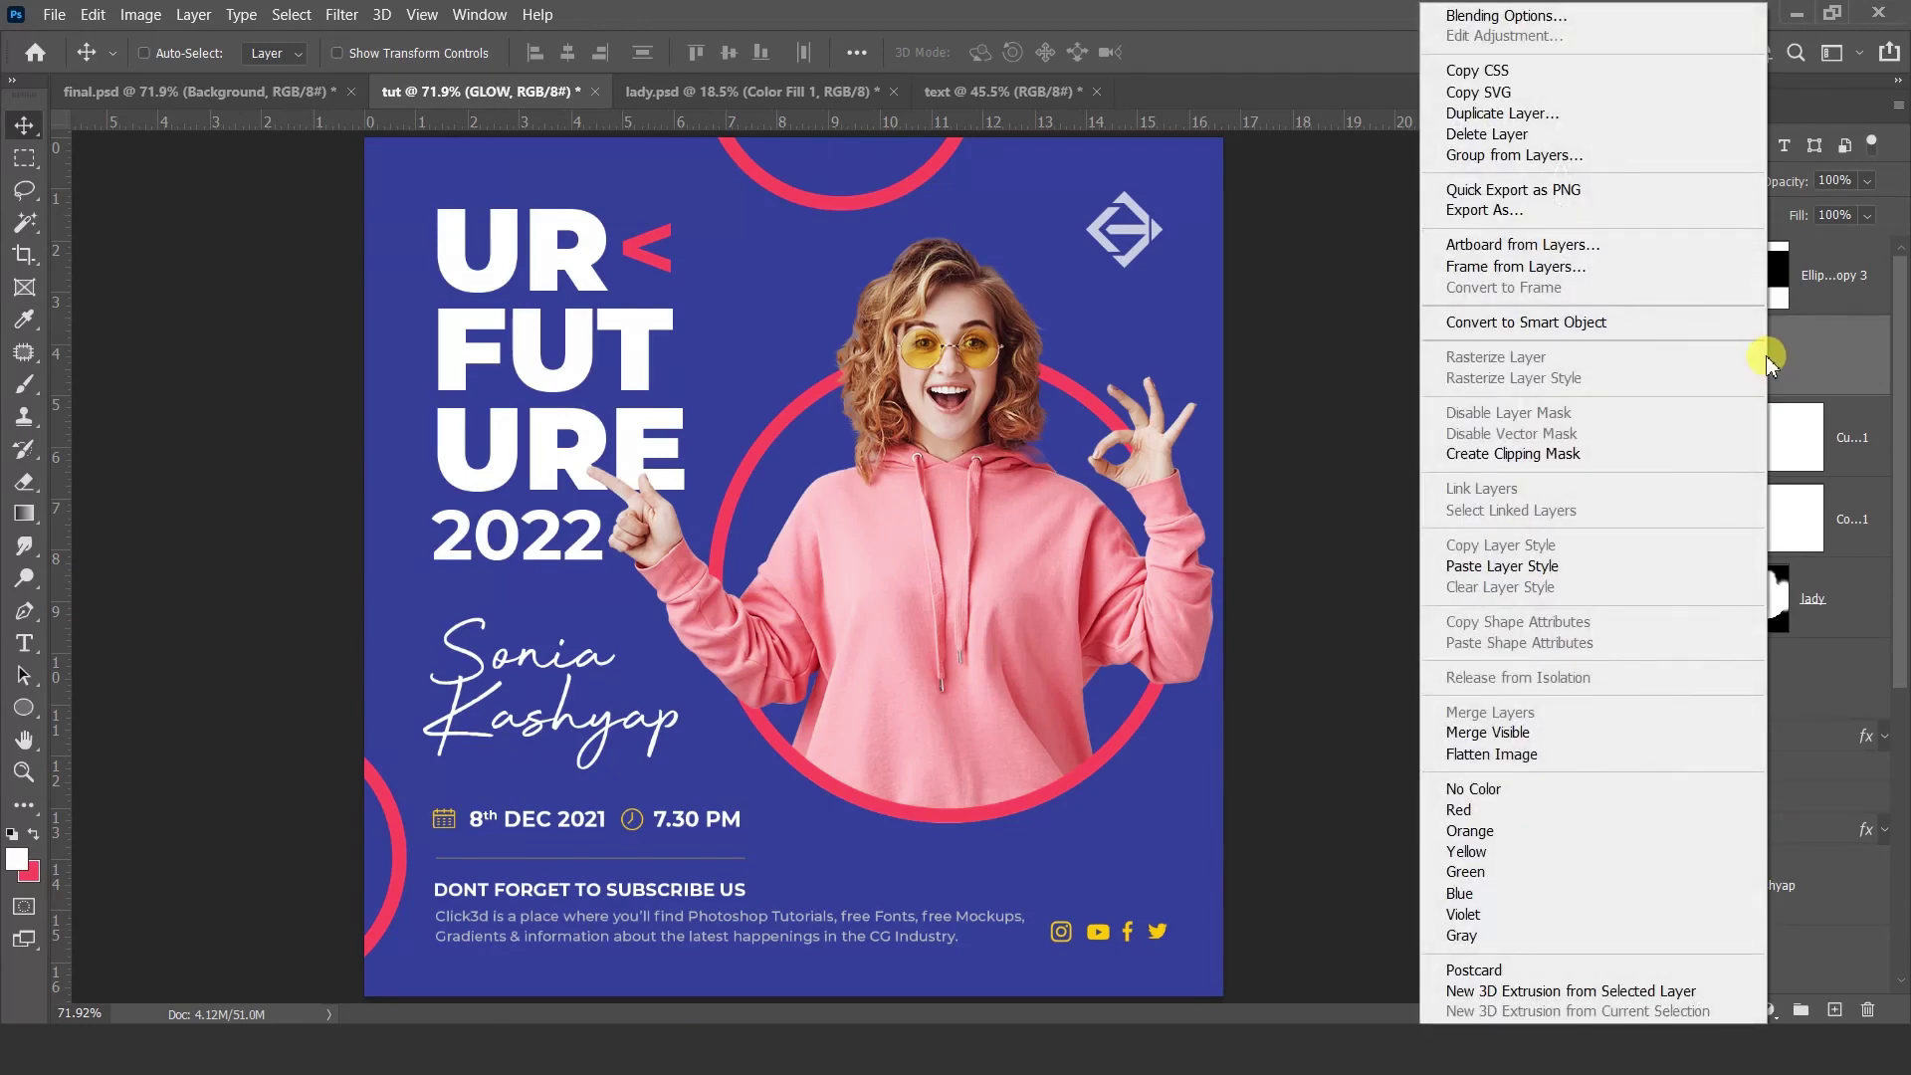
click(1592, 453)
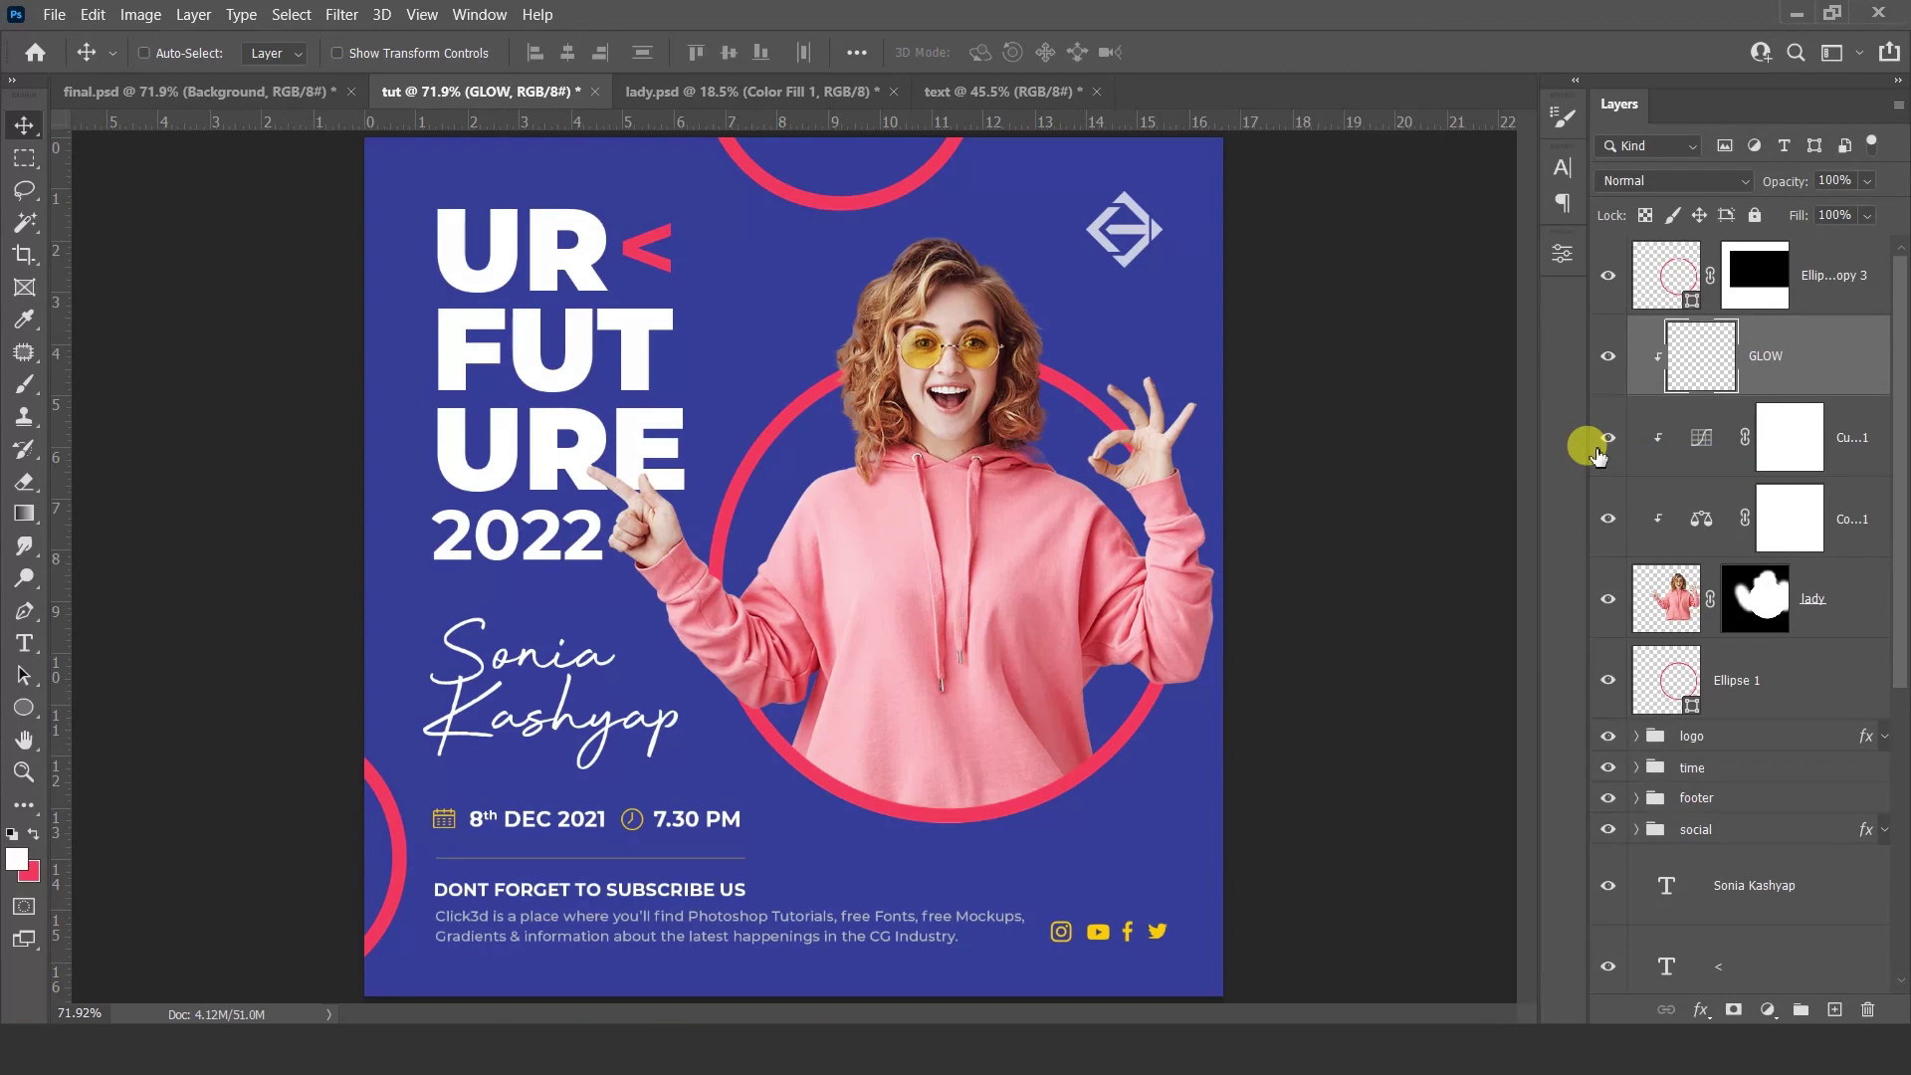
click(1671, 181)
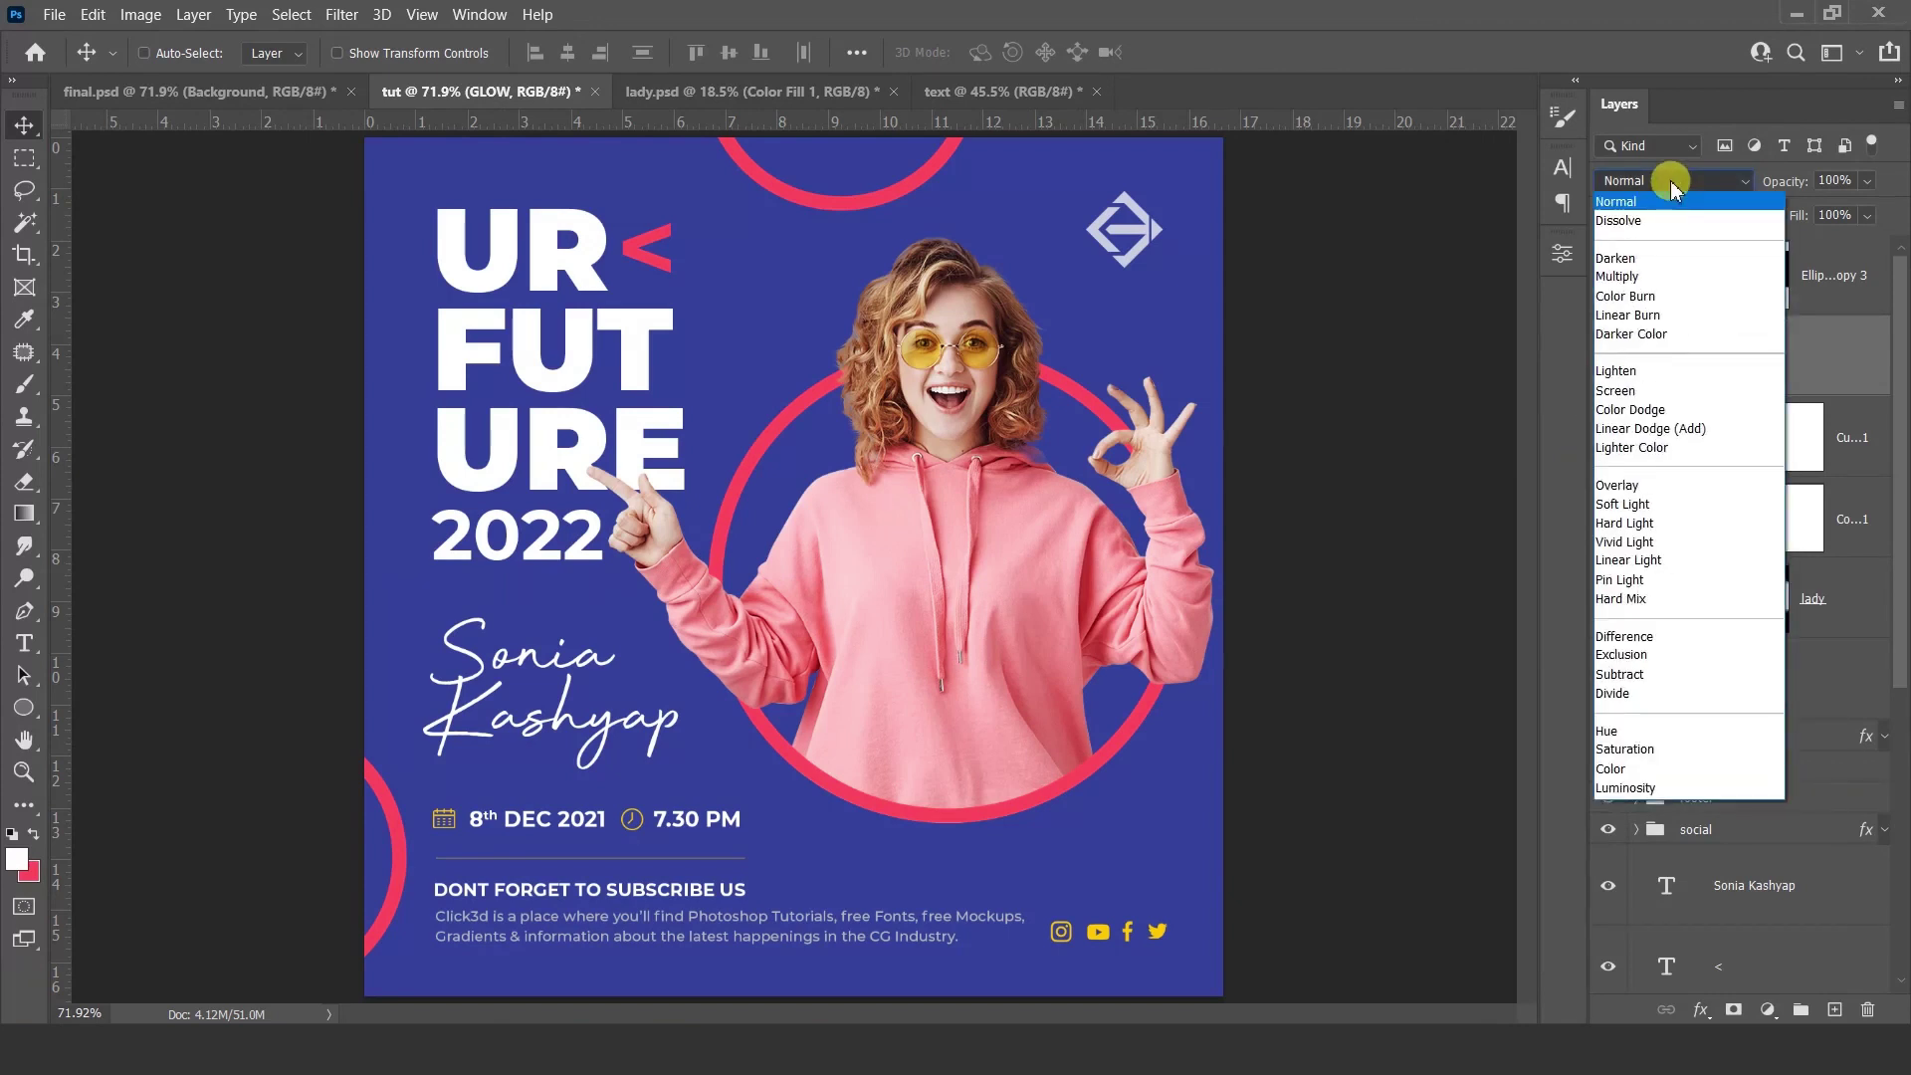
click(1660, 768)
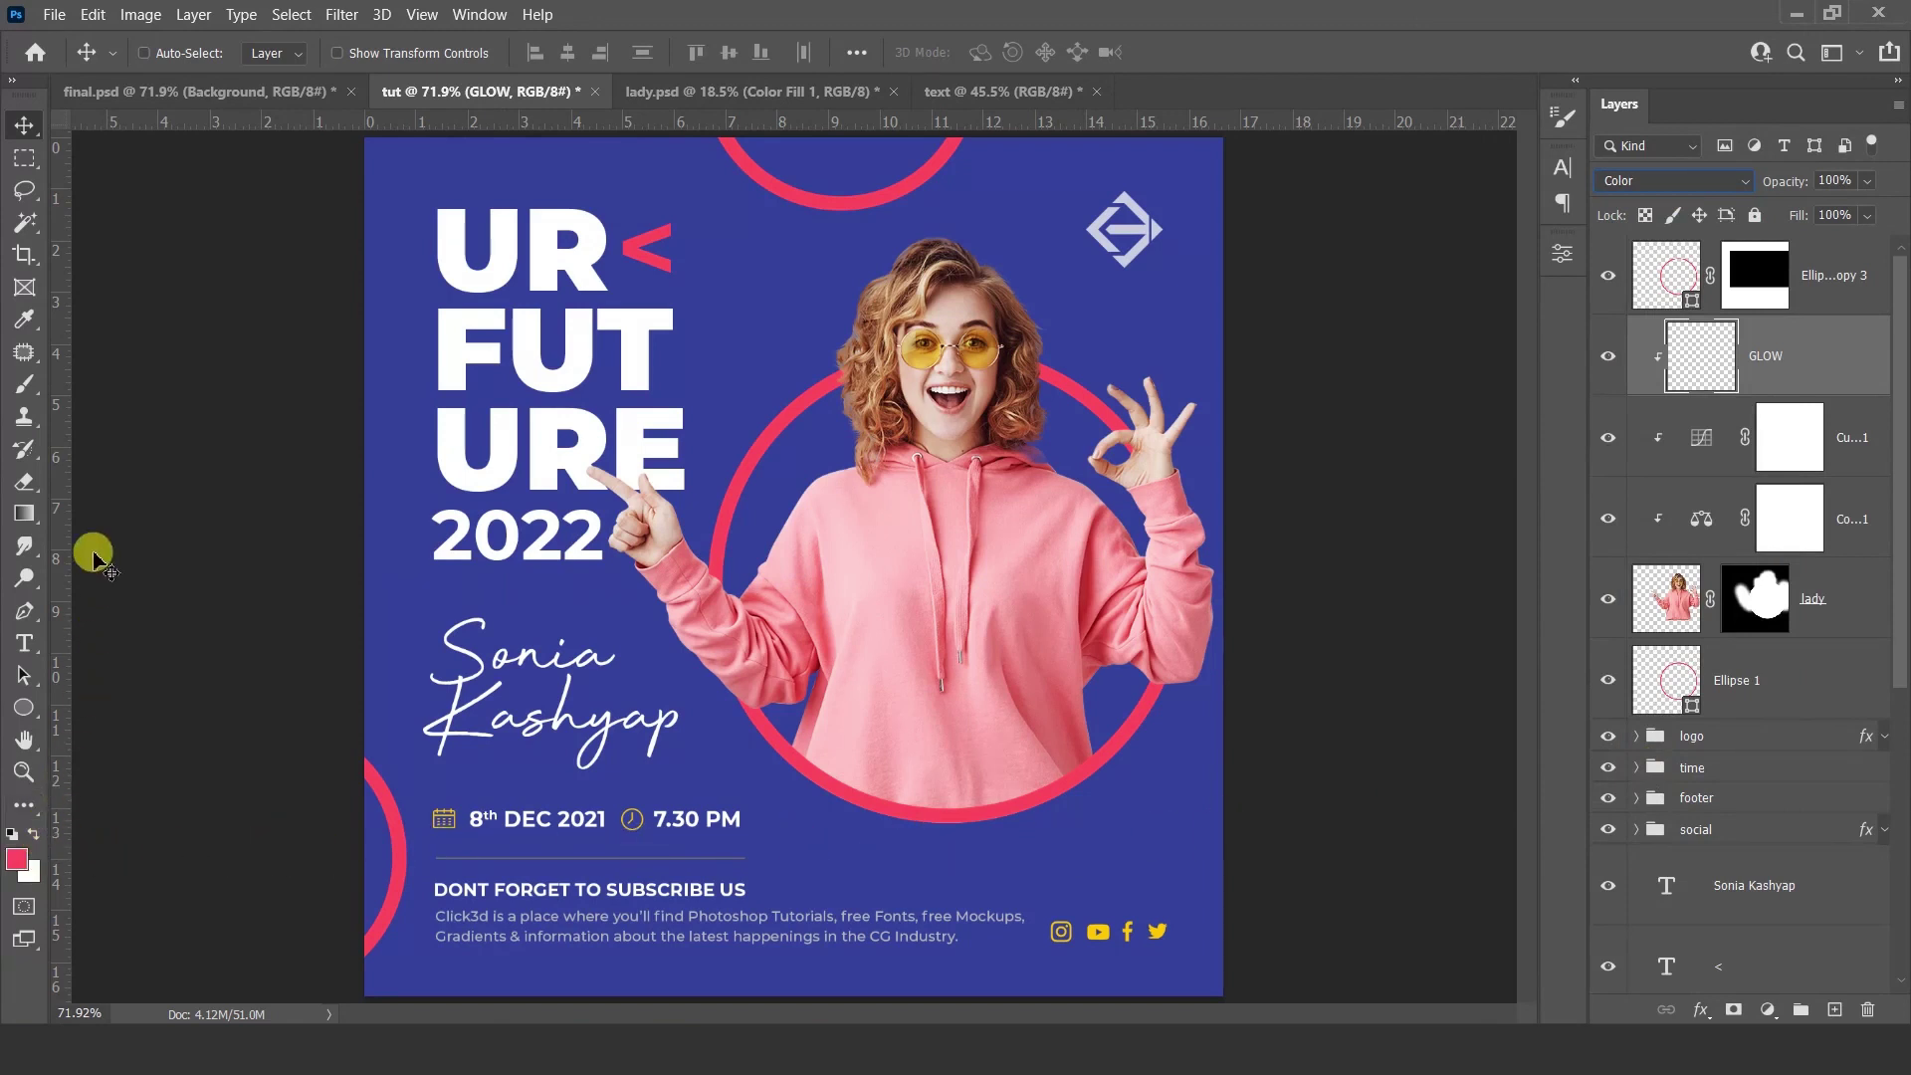
click(27, 386)
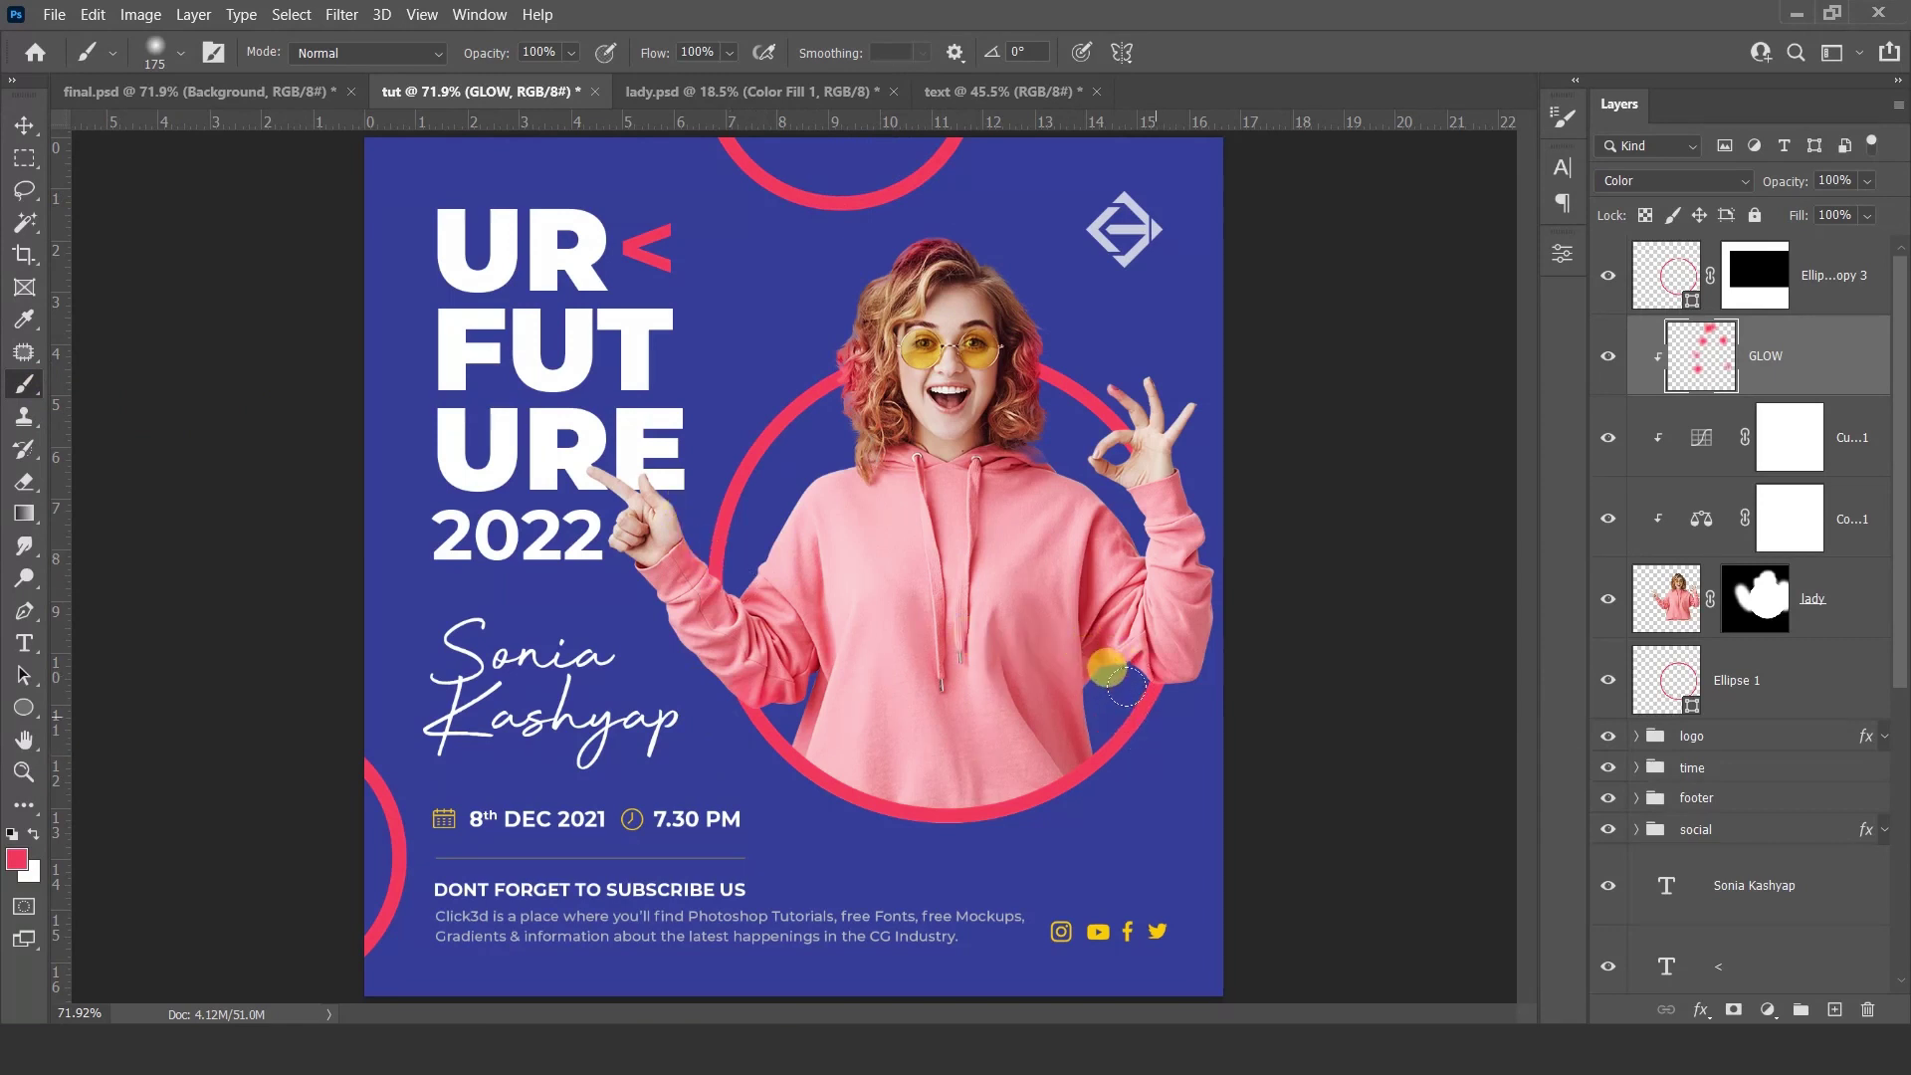
Step: Lower the GLOW layer's opacity to 42% to soften the pink tint on the woman
key(v)
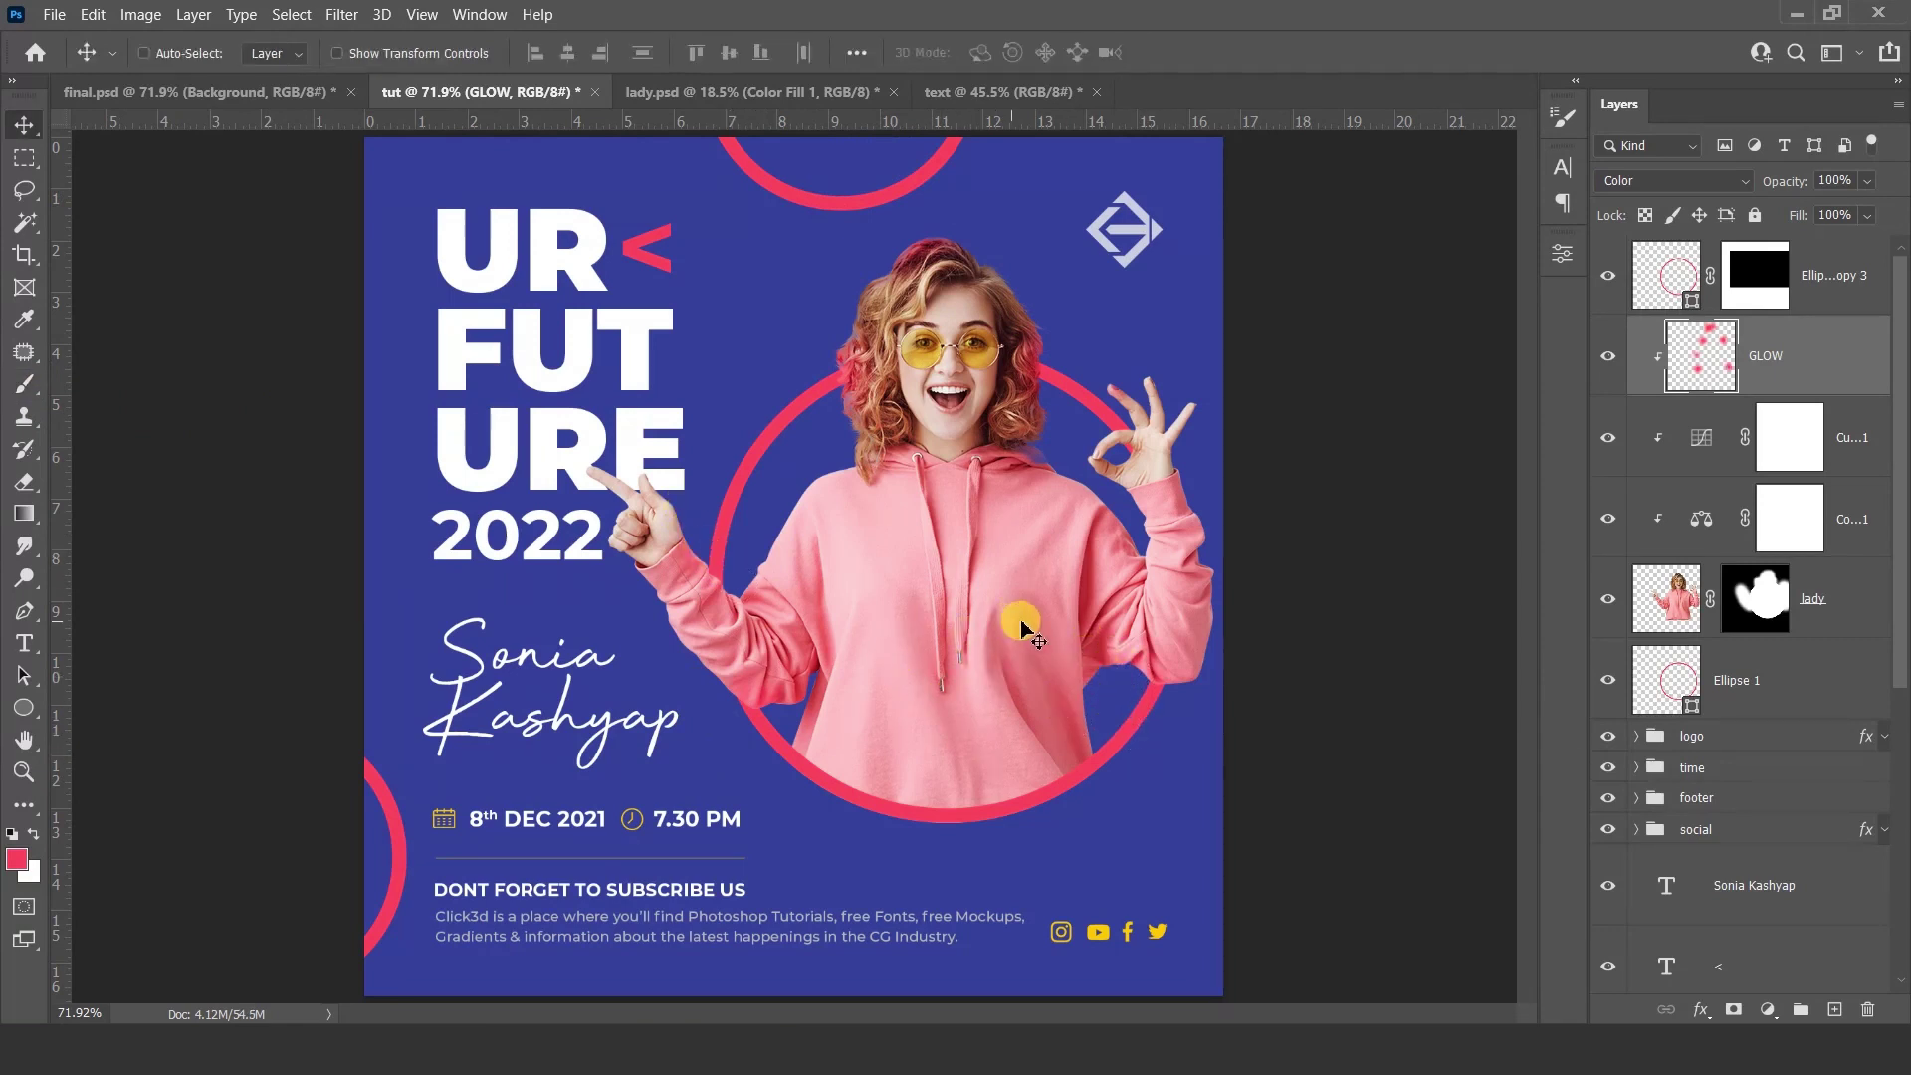
click(1866, 183)
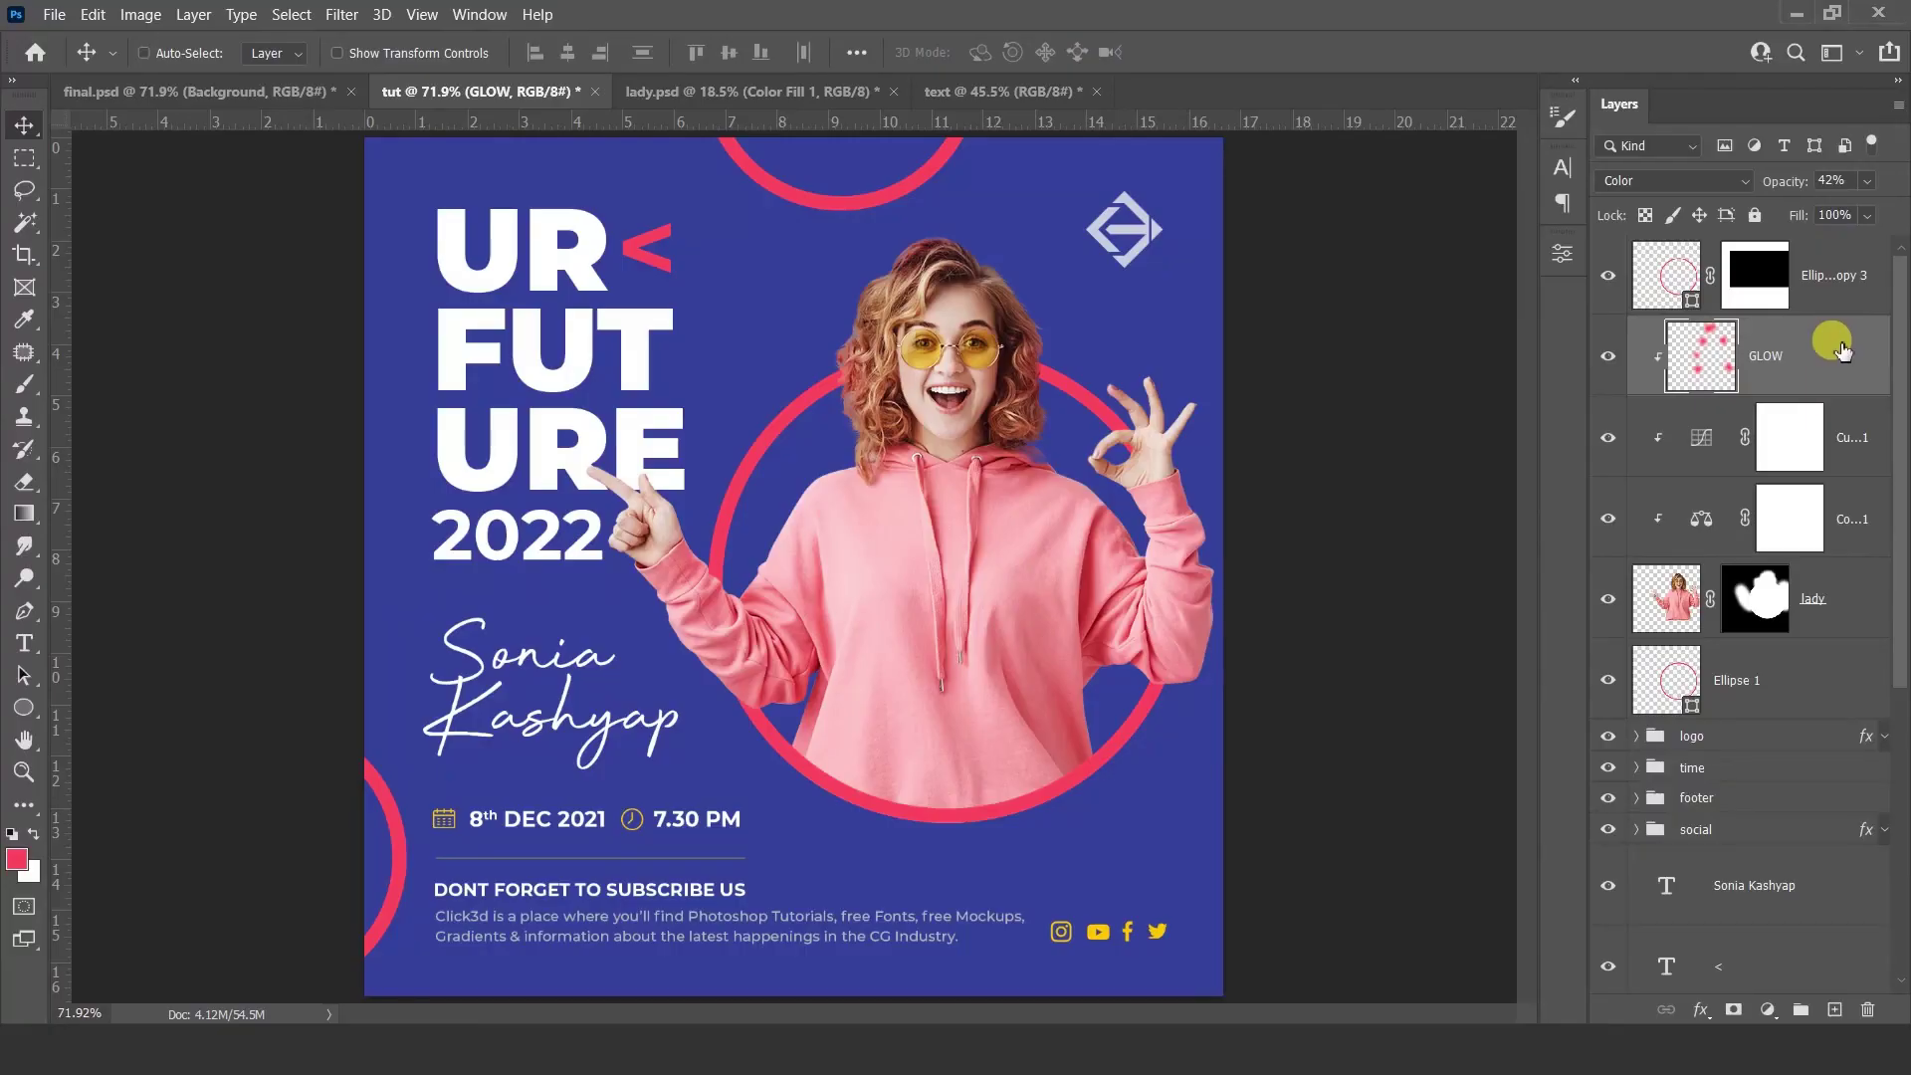
click(1846, 276)
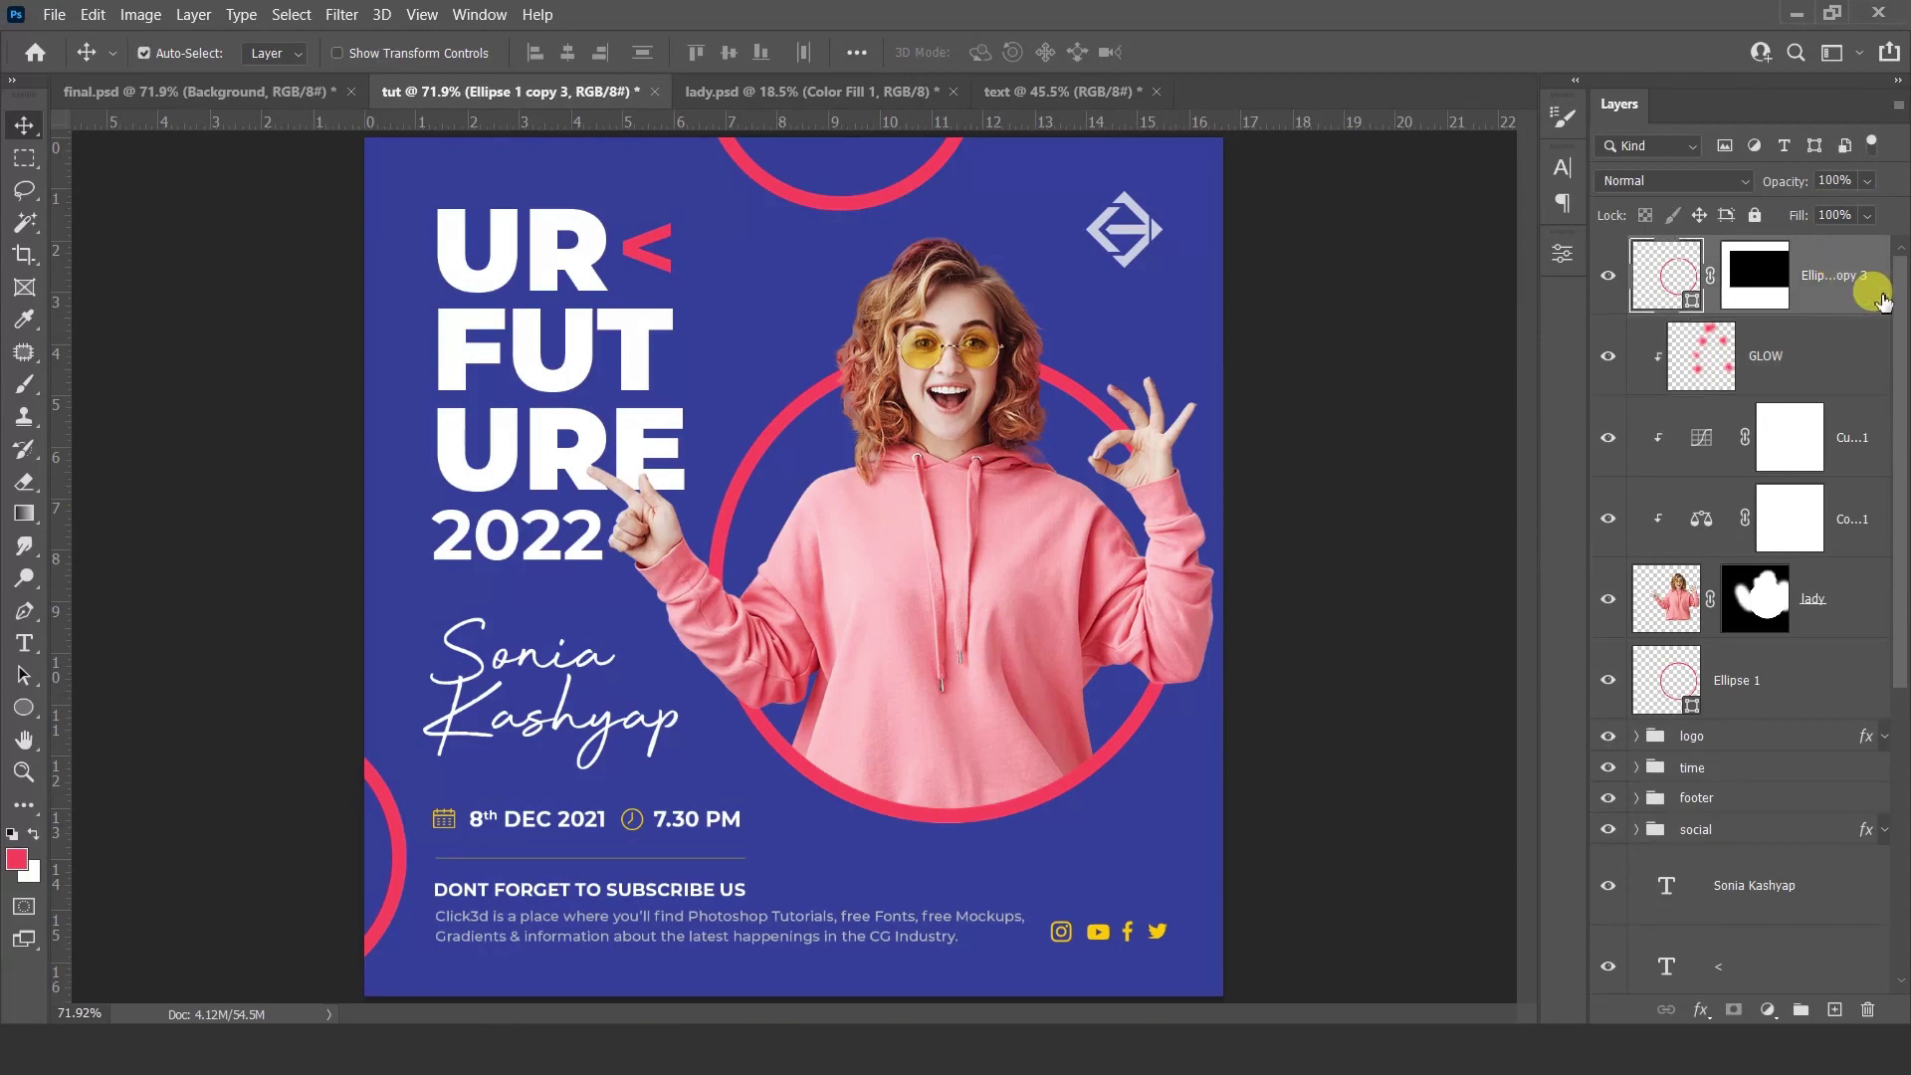
Step: Stamp a merged copy of the poster on top, set to Linear Light with a 0.2-pixel High Pass
key(ctrl+shift+alt+e)
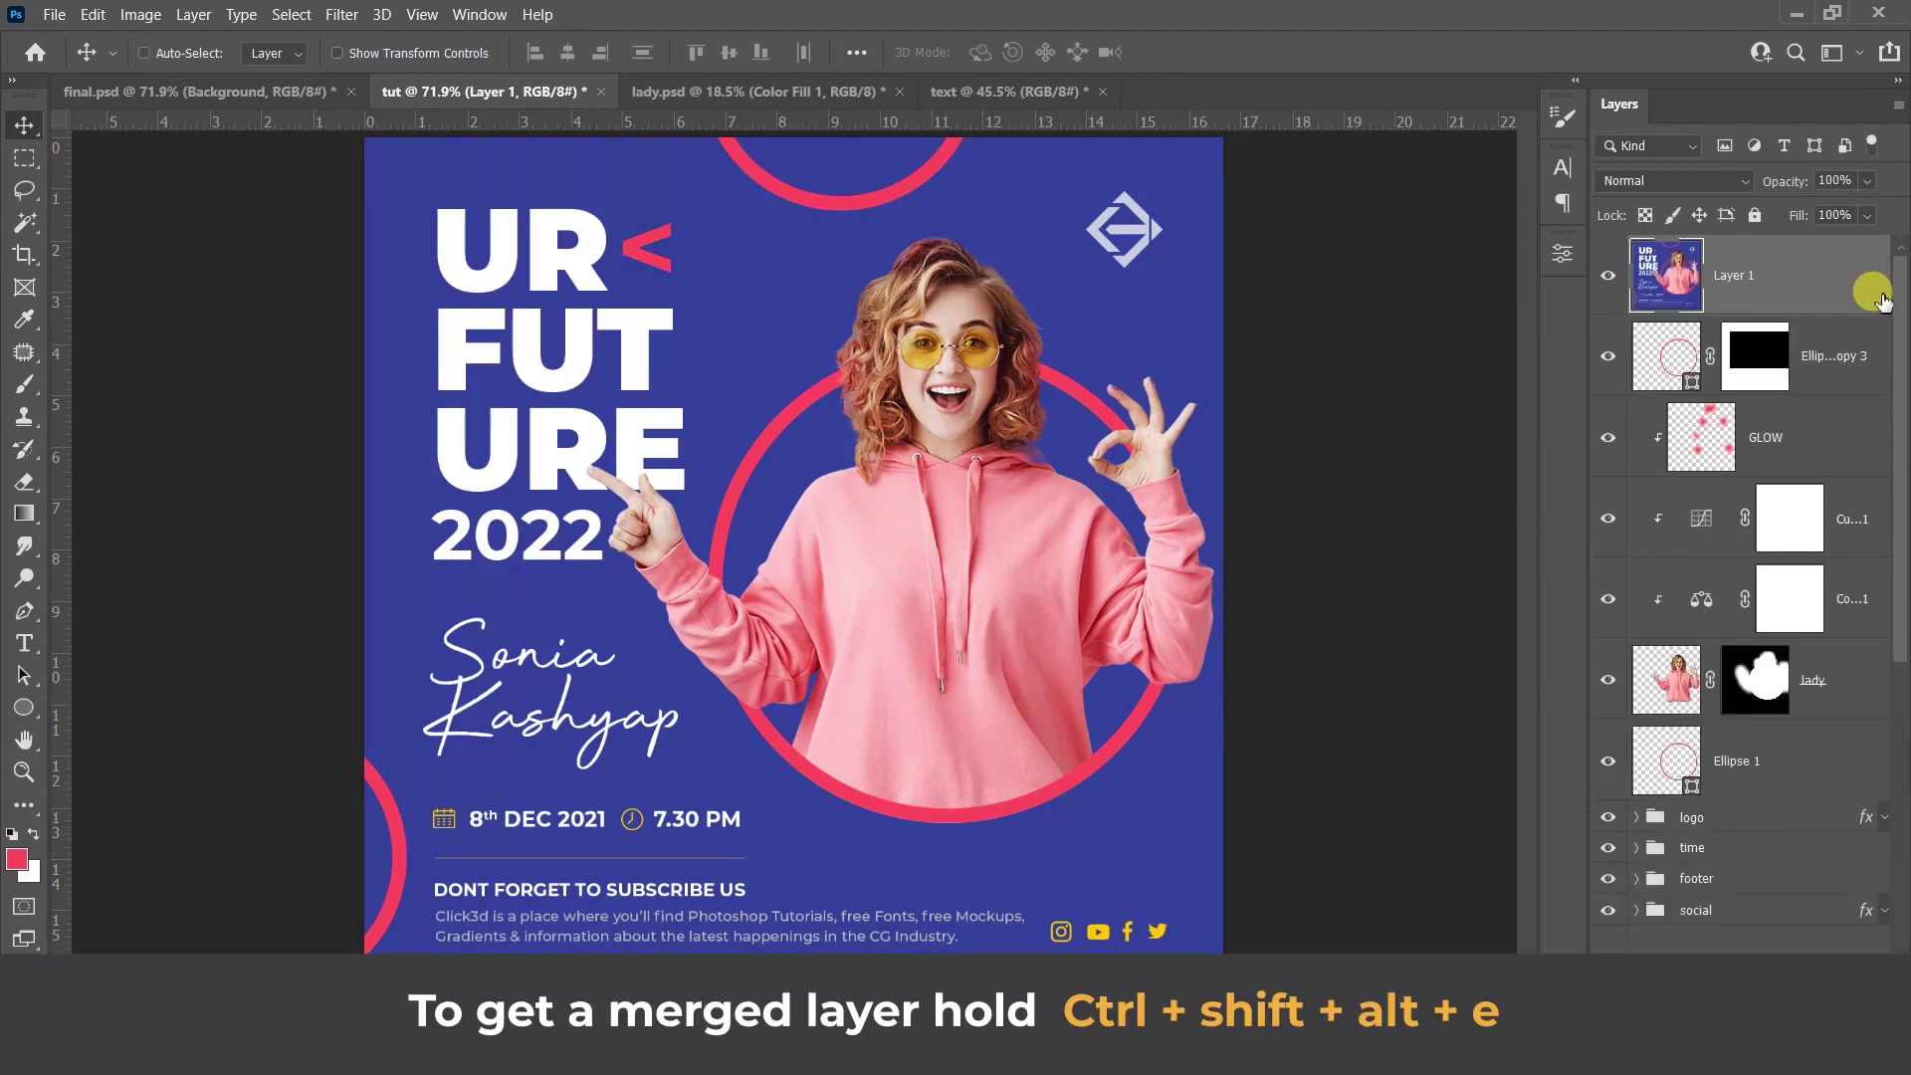
click(1708, 182)
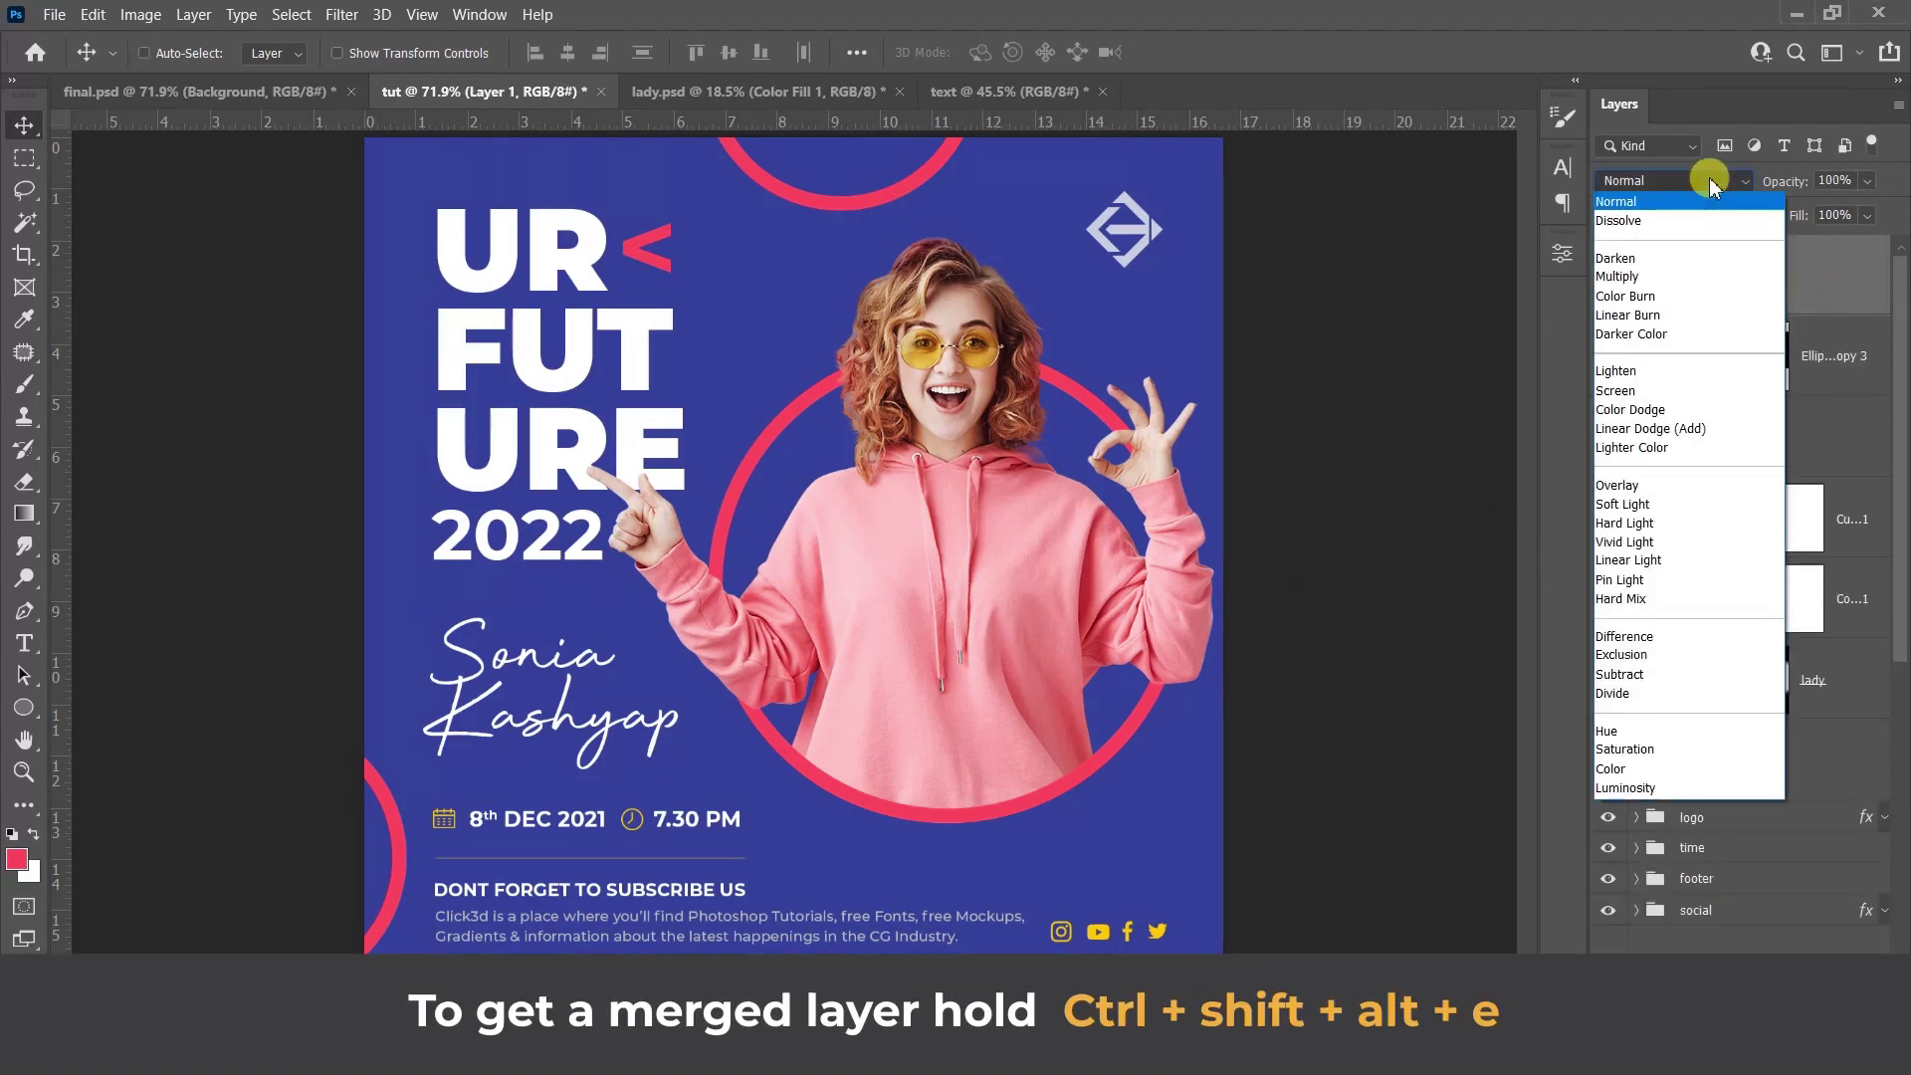
click(1642, 559)
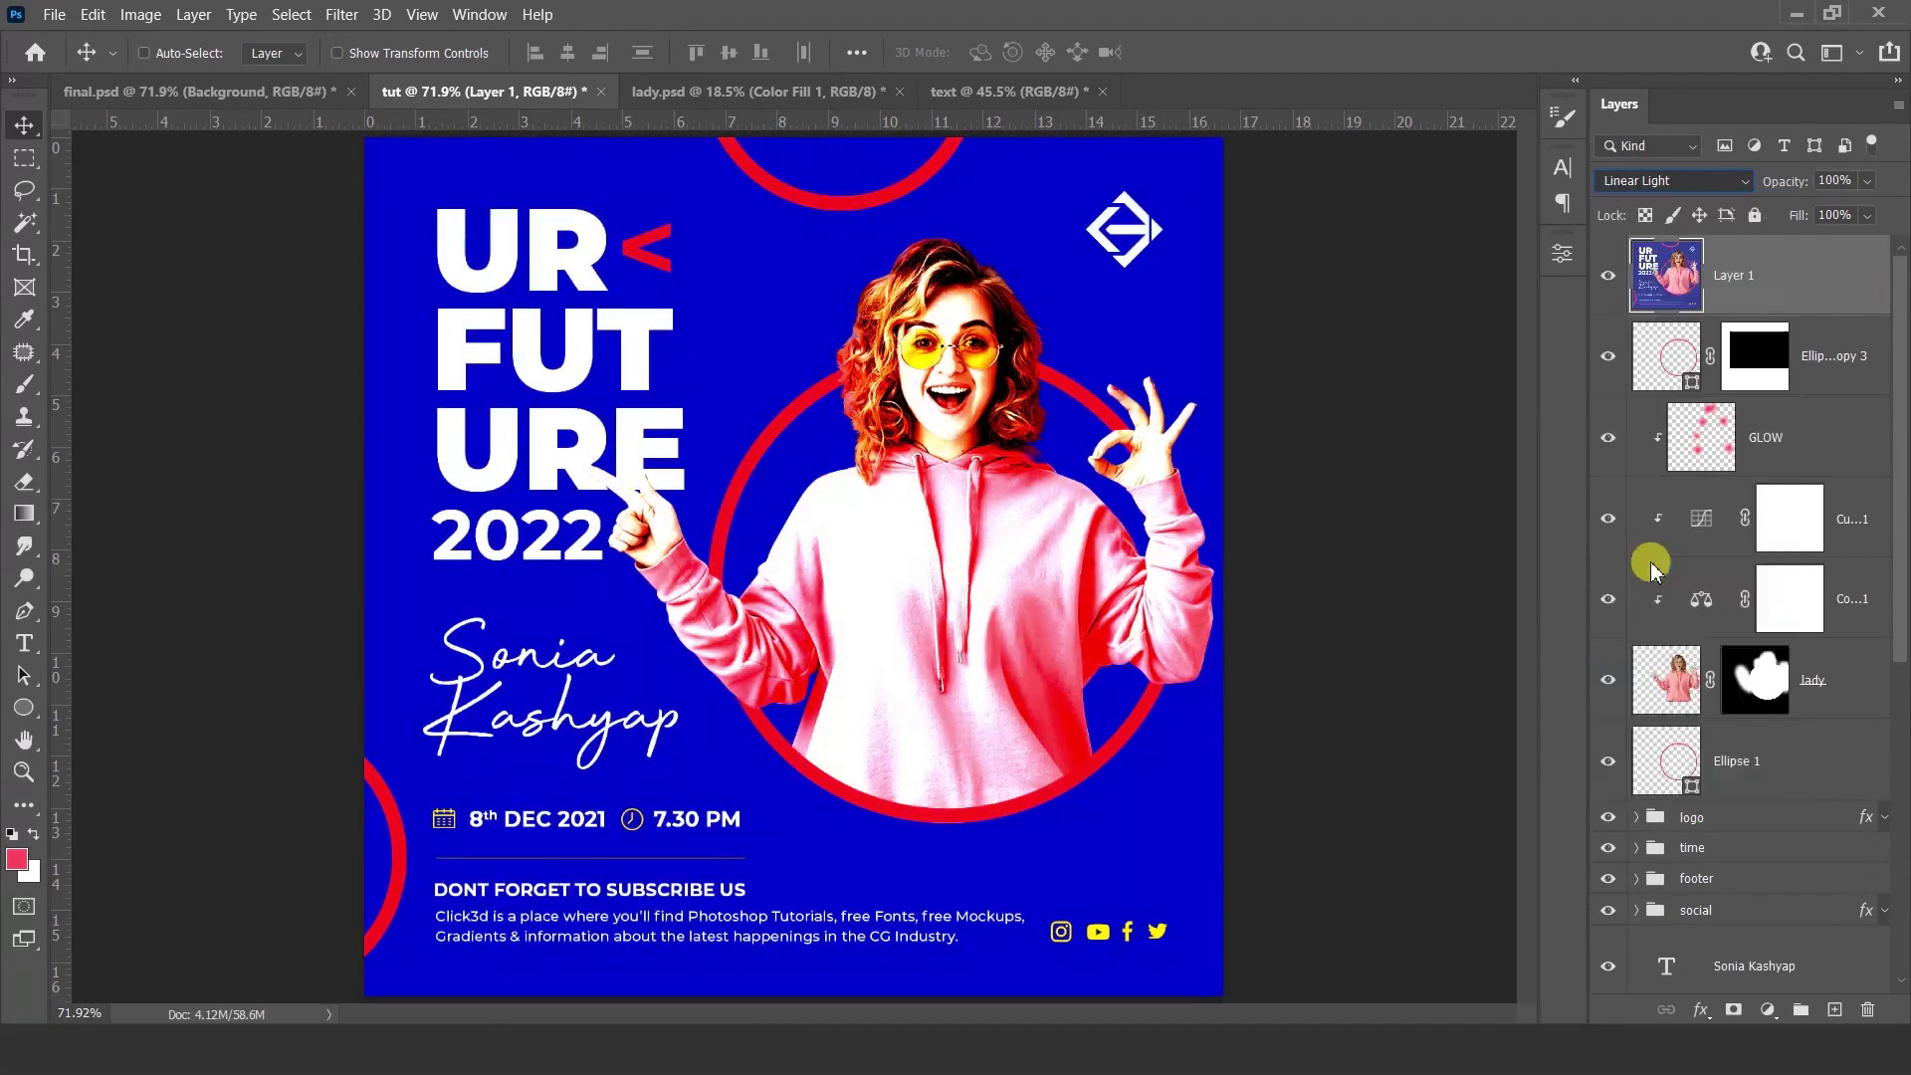
click(340, 13)
mouse_move(361, 518)
click(714, 540)
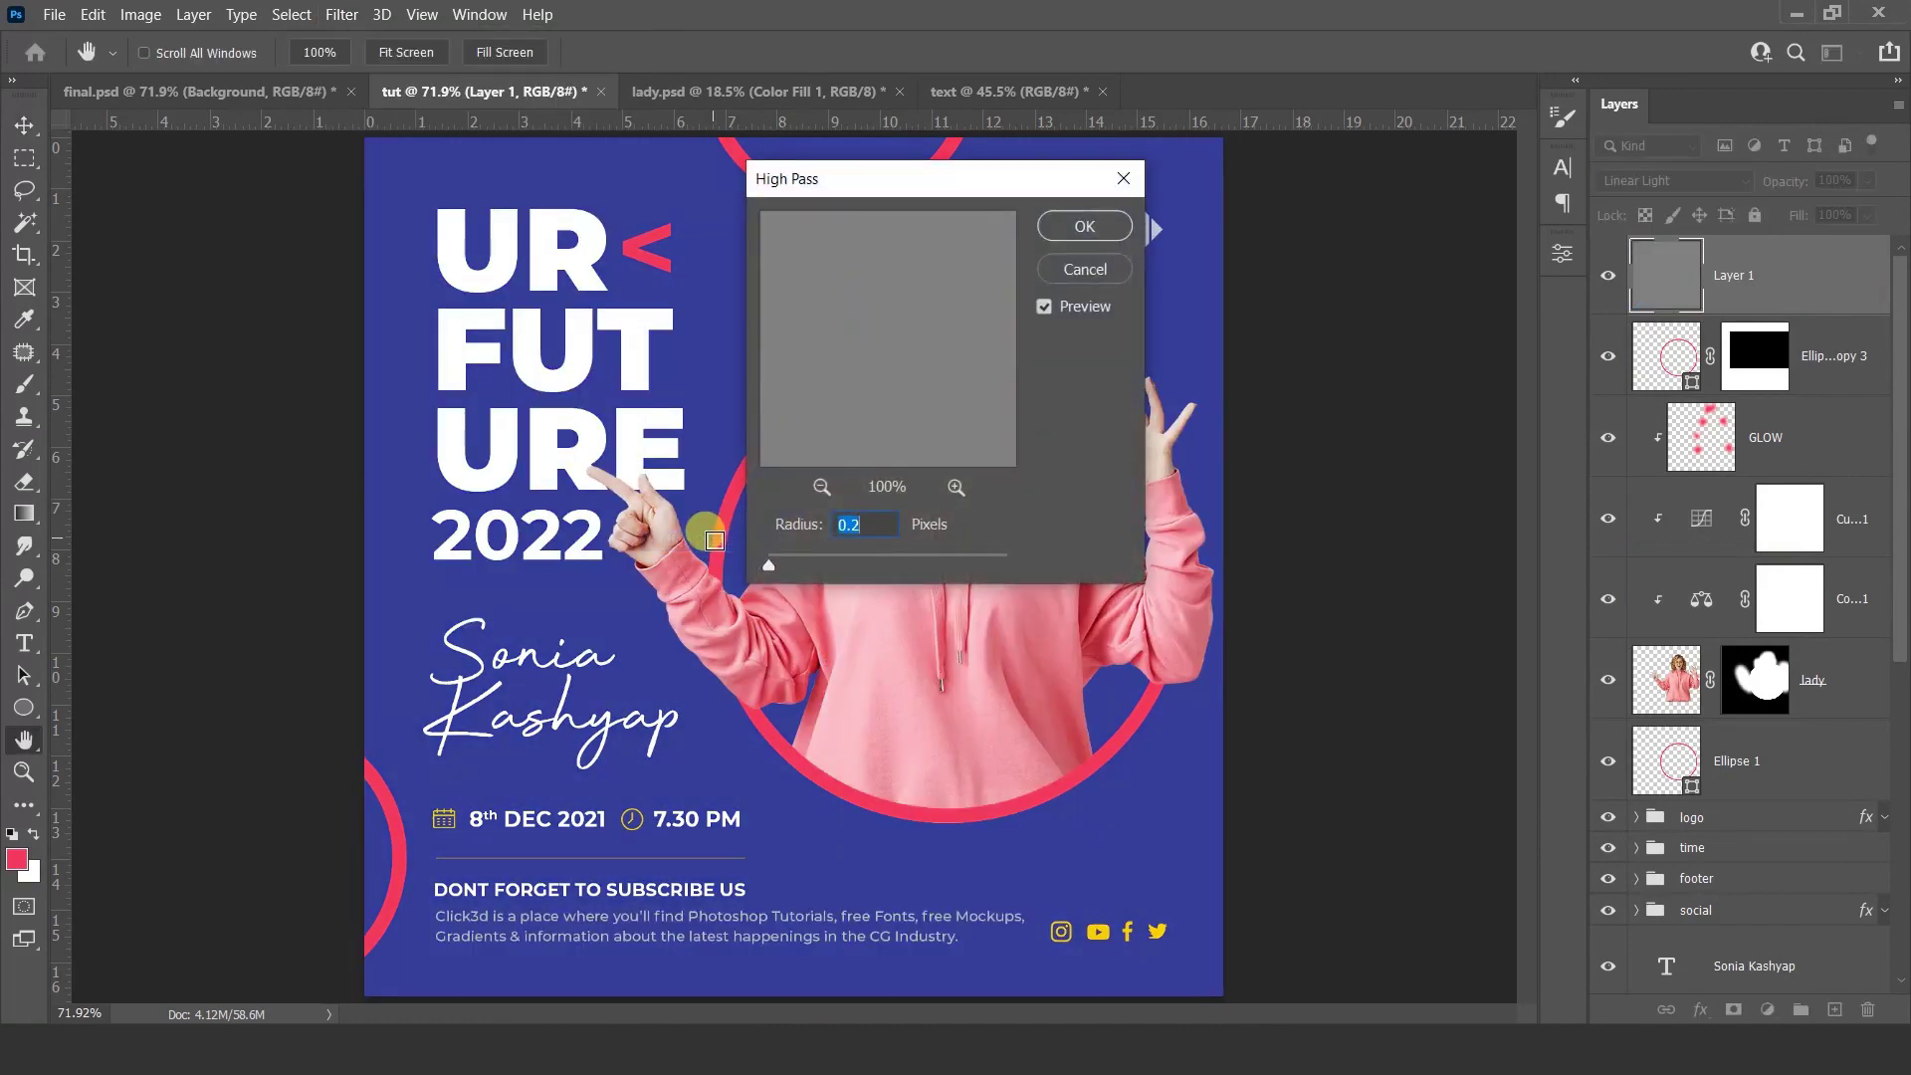
click(1057, 229)
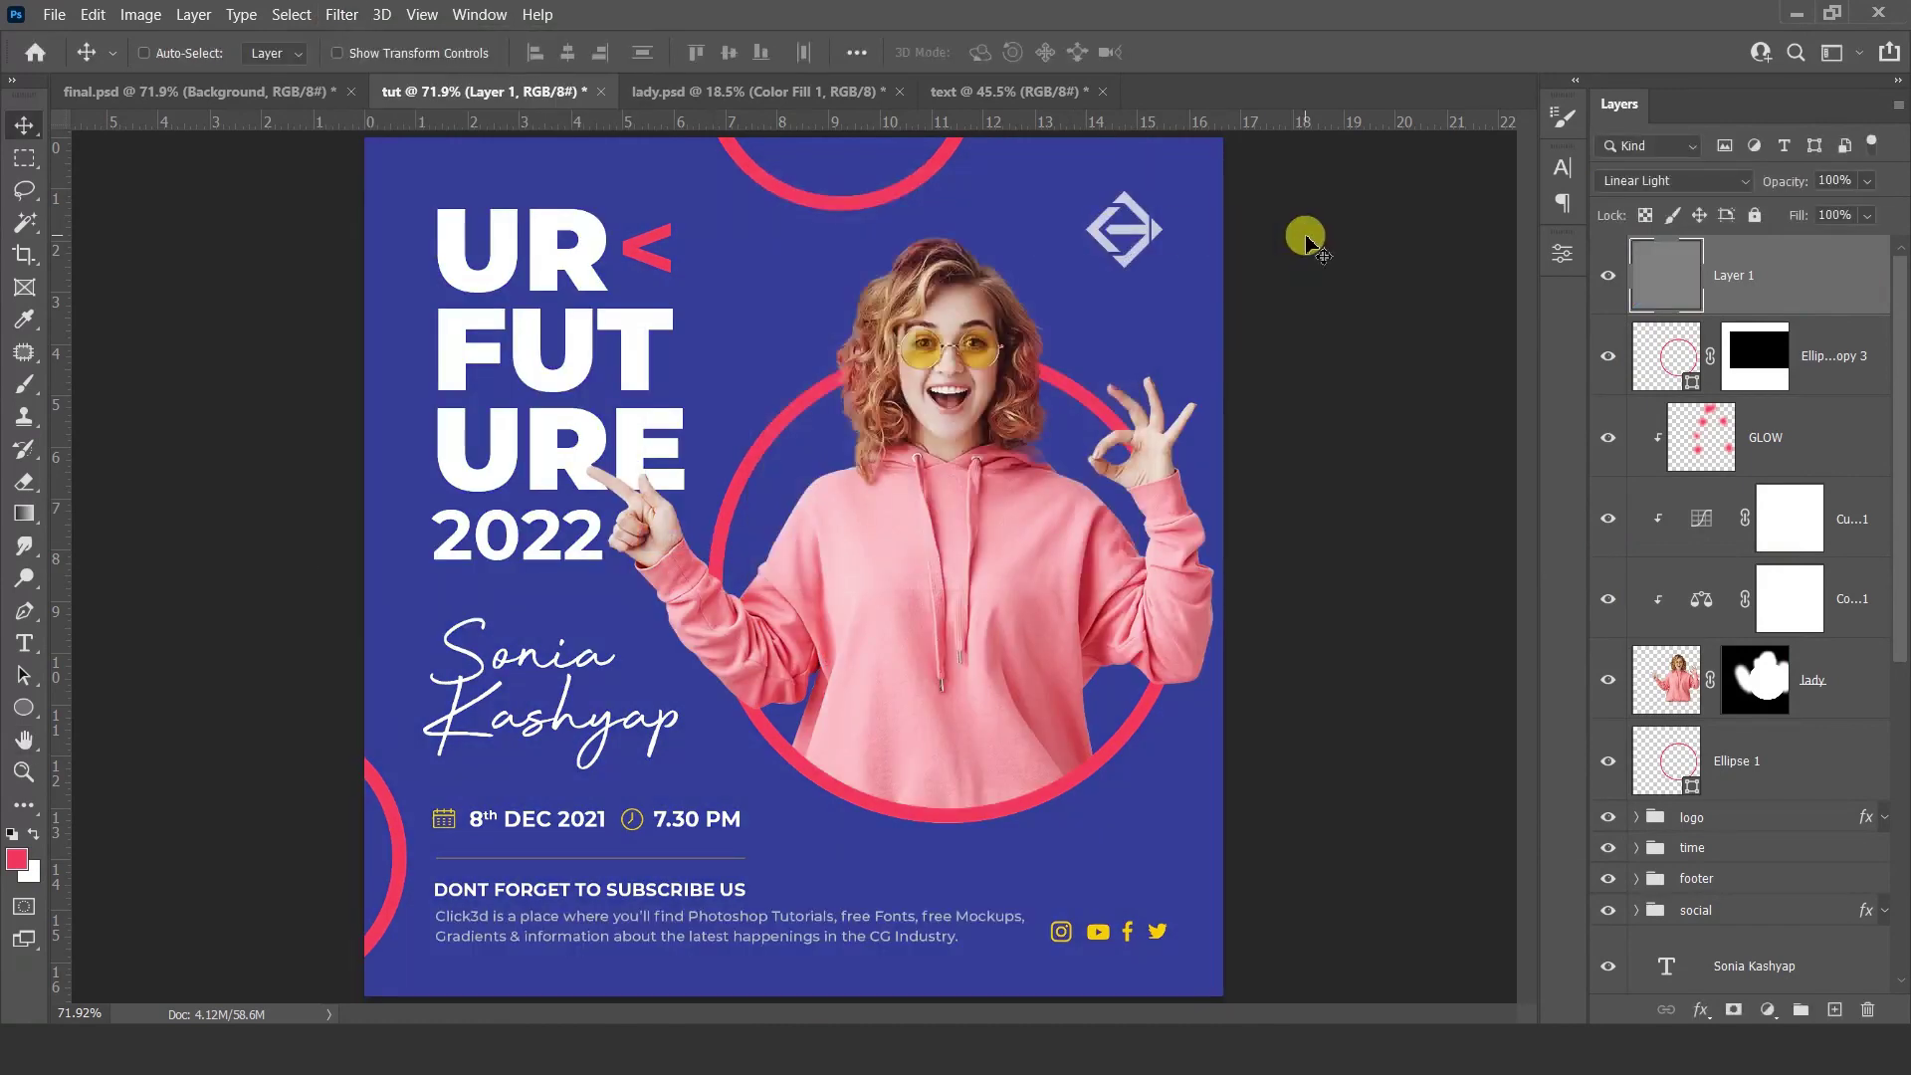